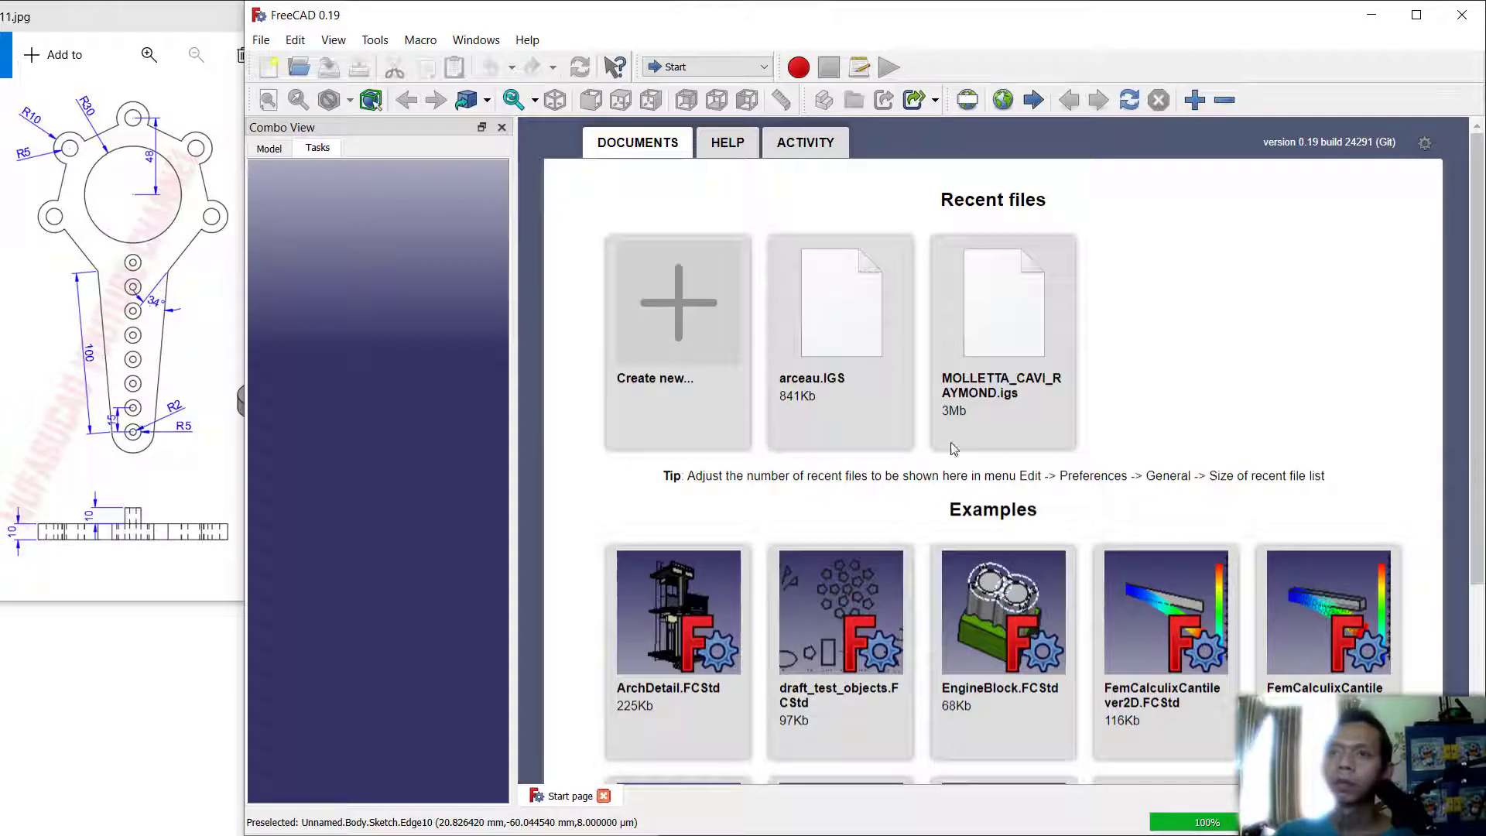
Step: Create a new empty Unnamed document from the Start page's 'Create new...' tile
left_click(671, 317)
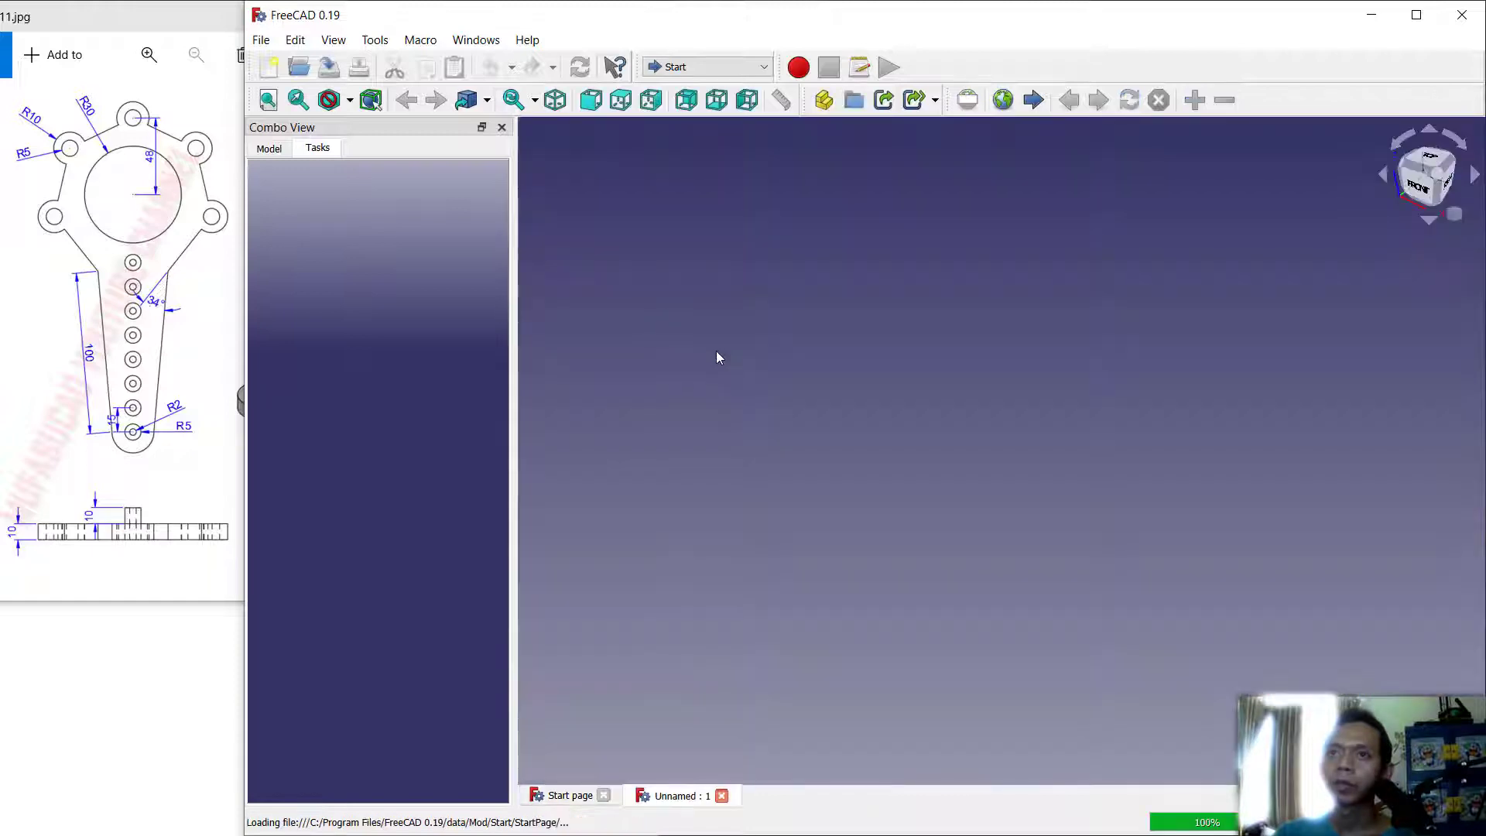
Step: Switch to the Part Design workbench and start a new sketch on the XY_Plane
left_click(706, 67)
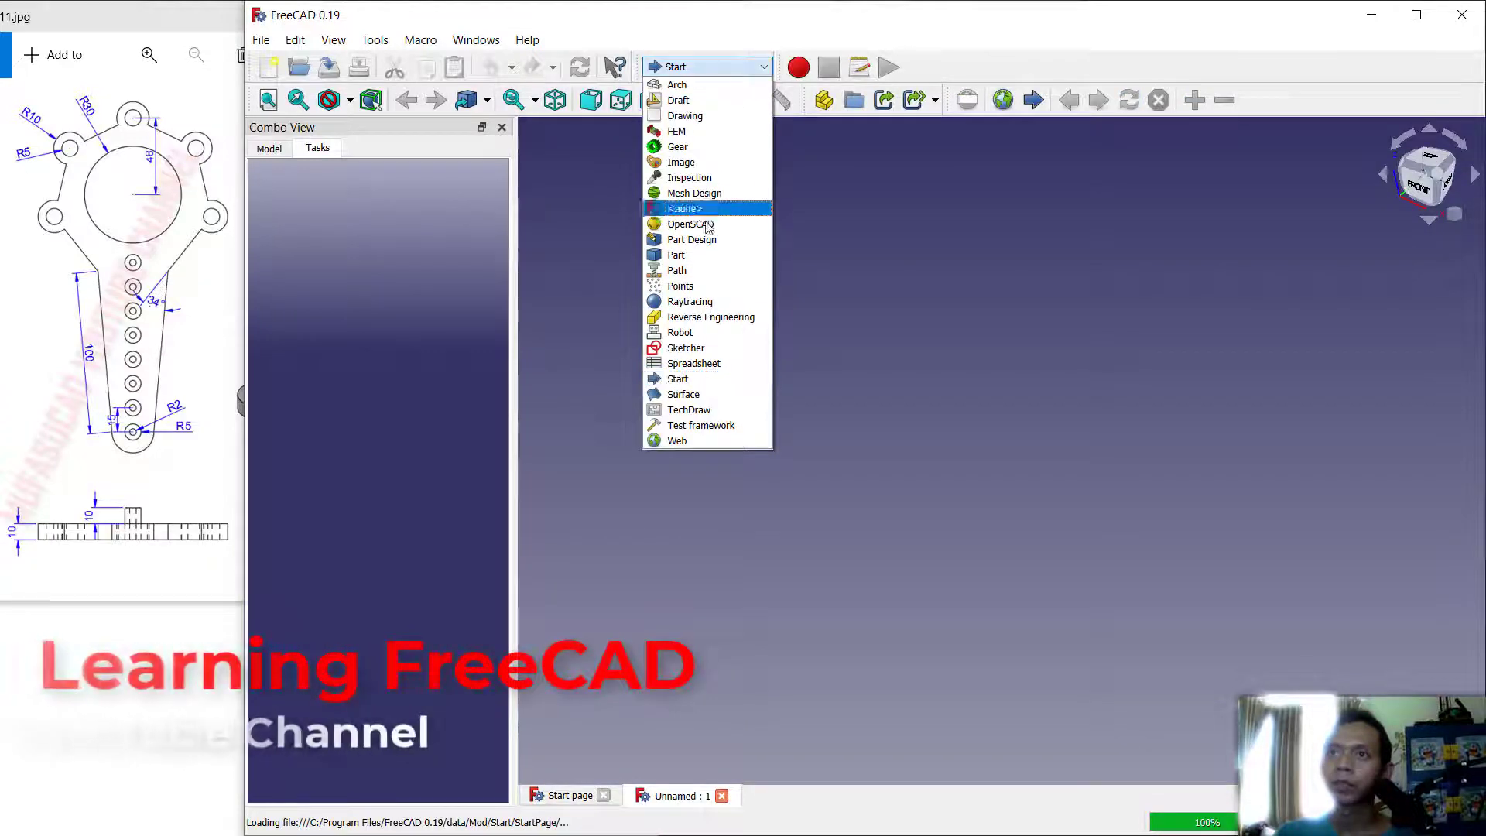
left_click(703, 239)
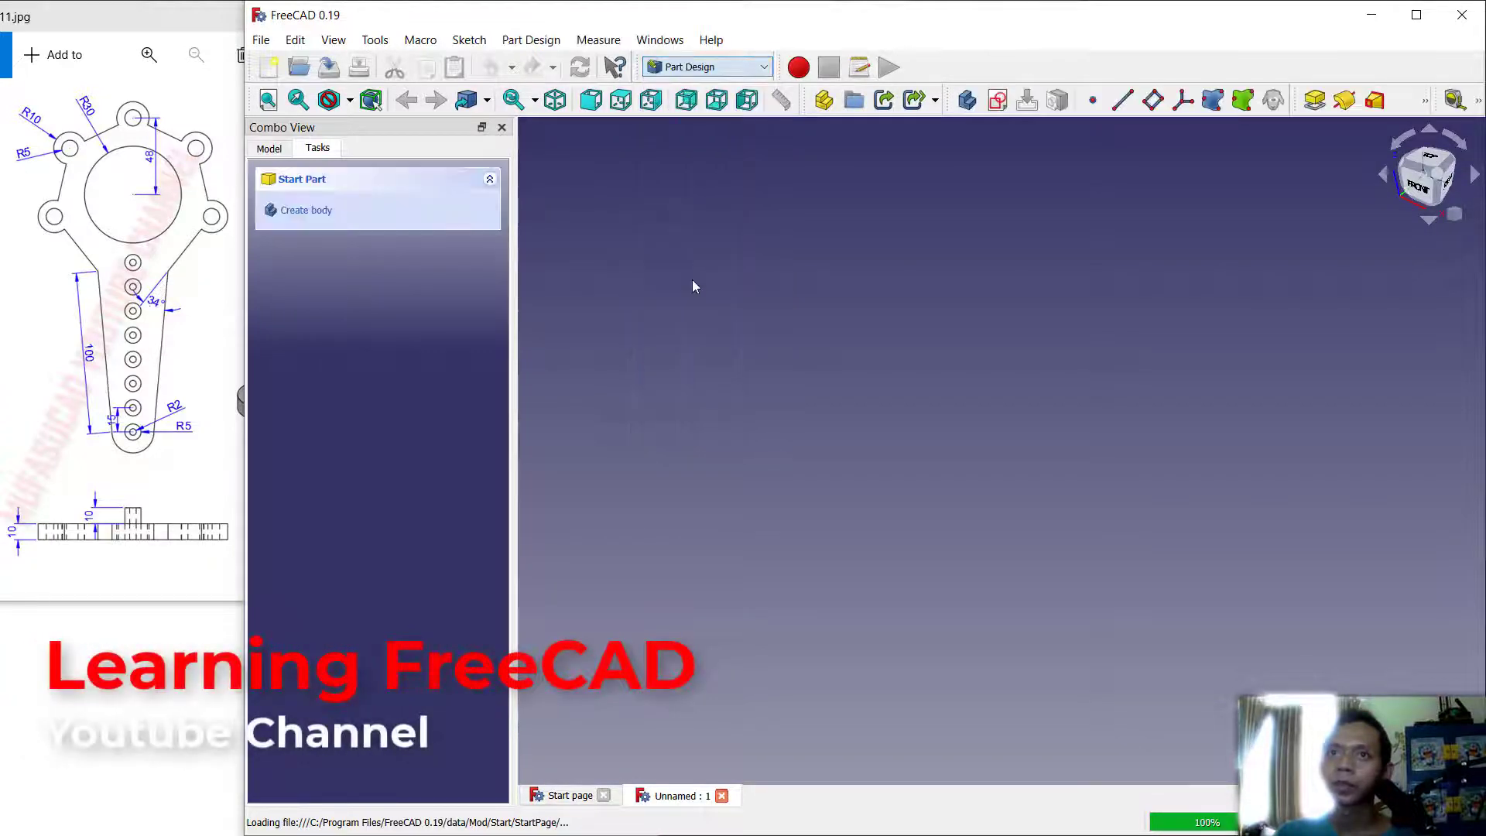
left_click(303, 210)
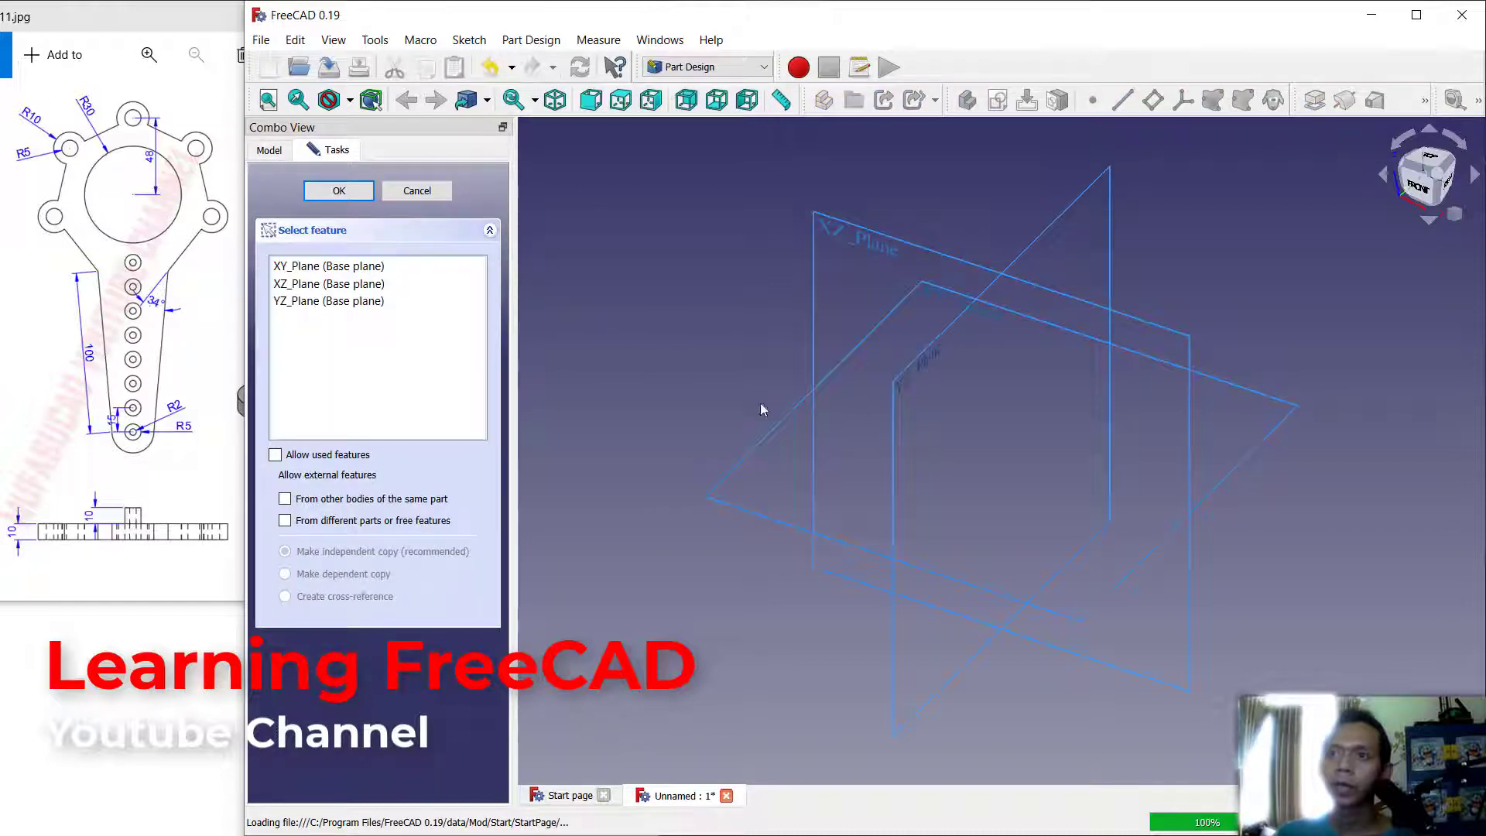
left_click(766, 438)
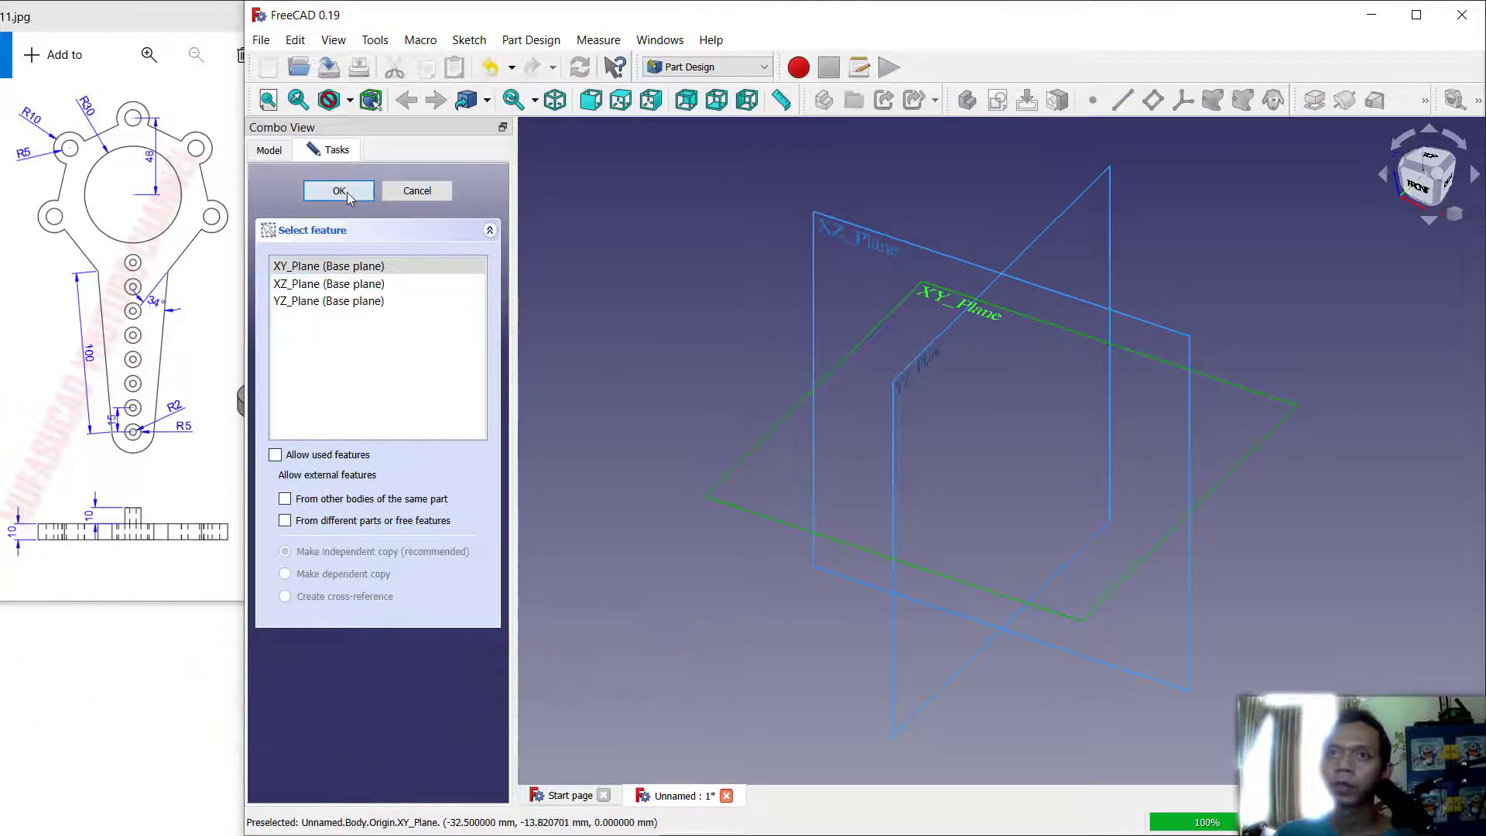
left_click(339, 191)
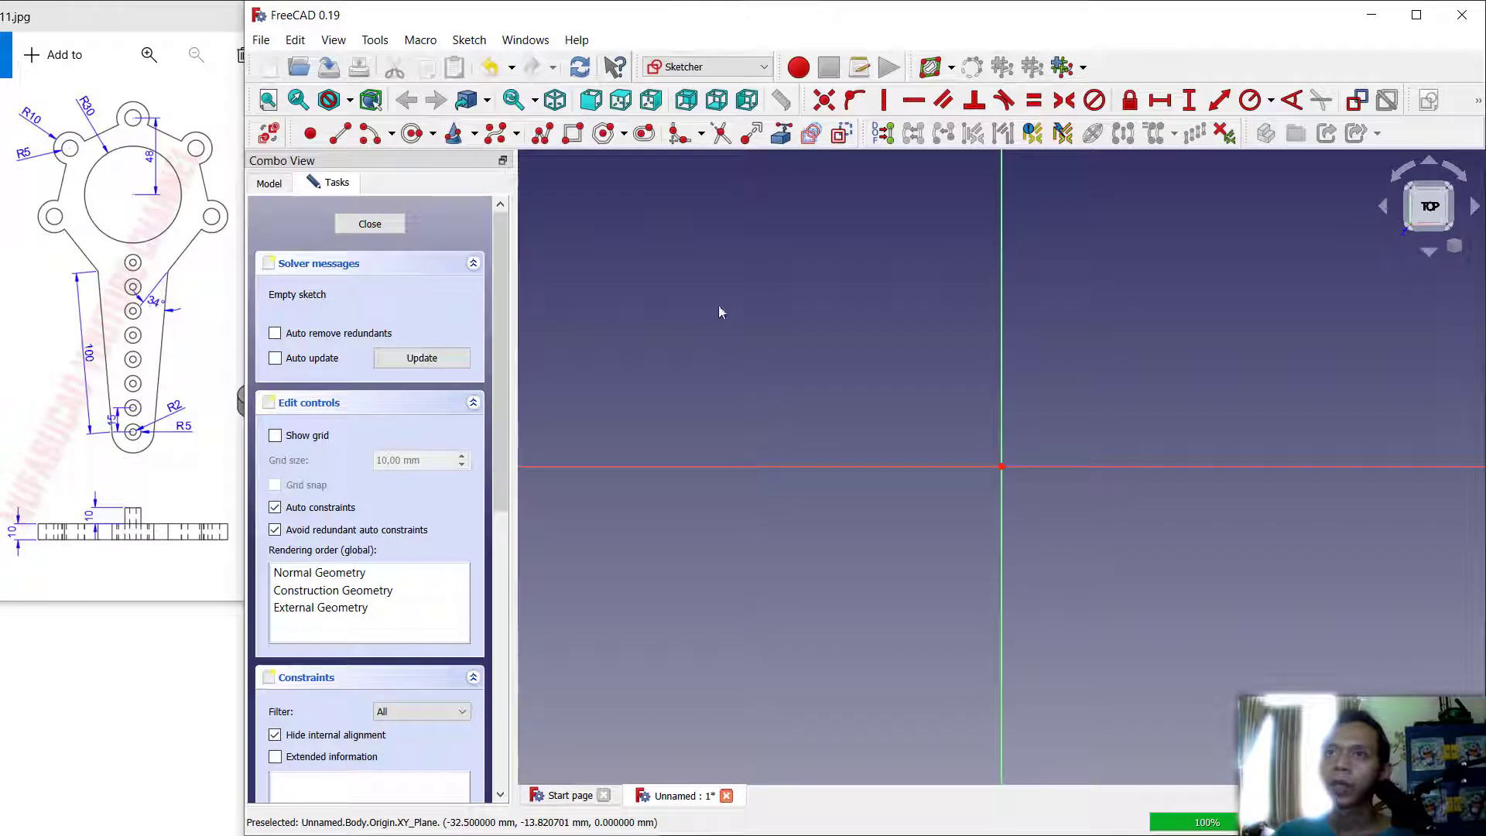
Step: Draw a heptagon centred on the origin with its top corner on the vertical axis
left_click(624, 134)
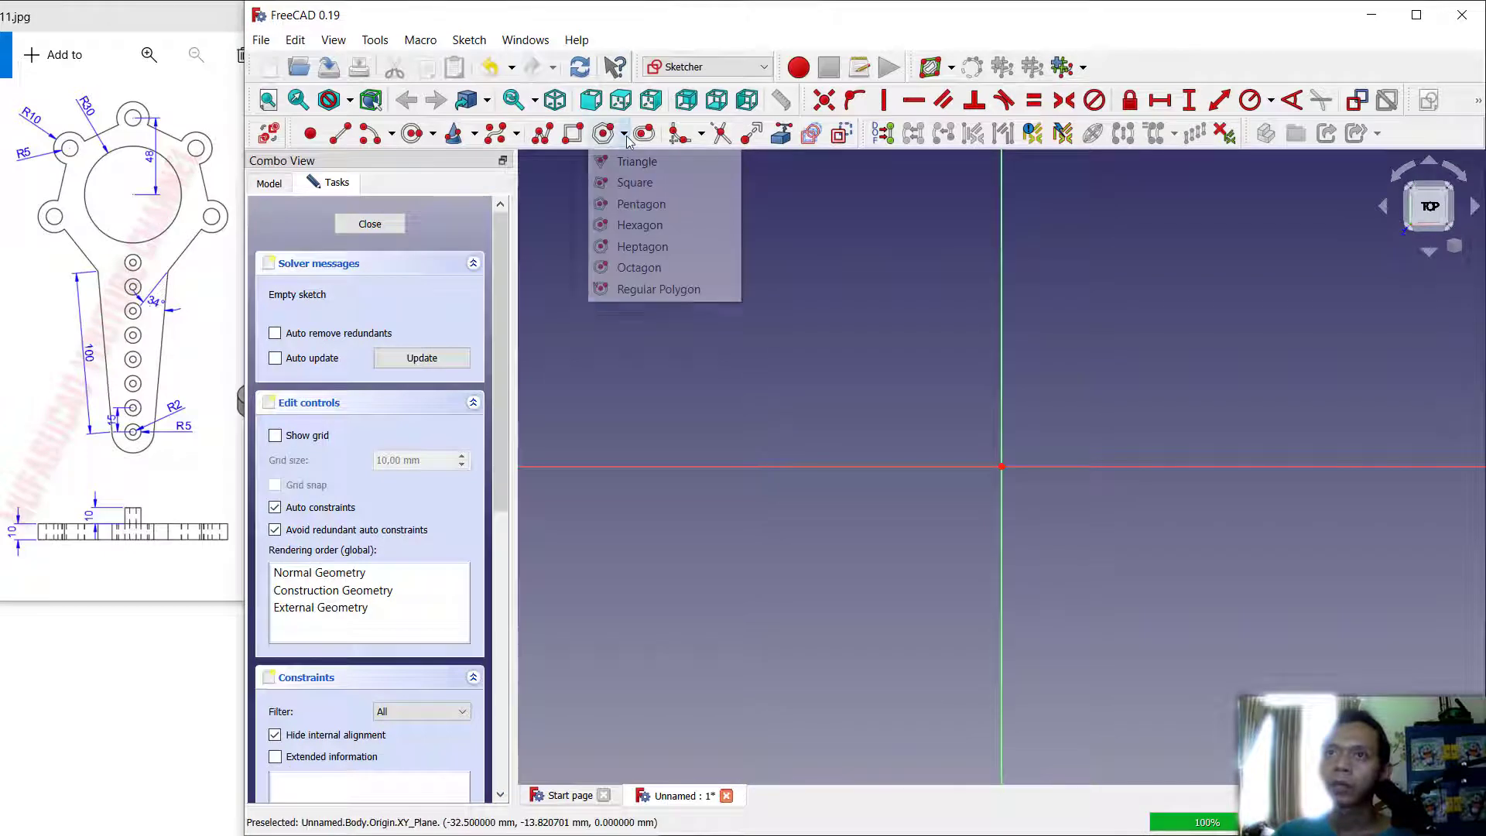
left_click(650, 246)
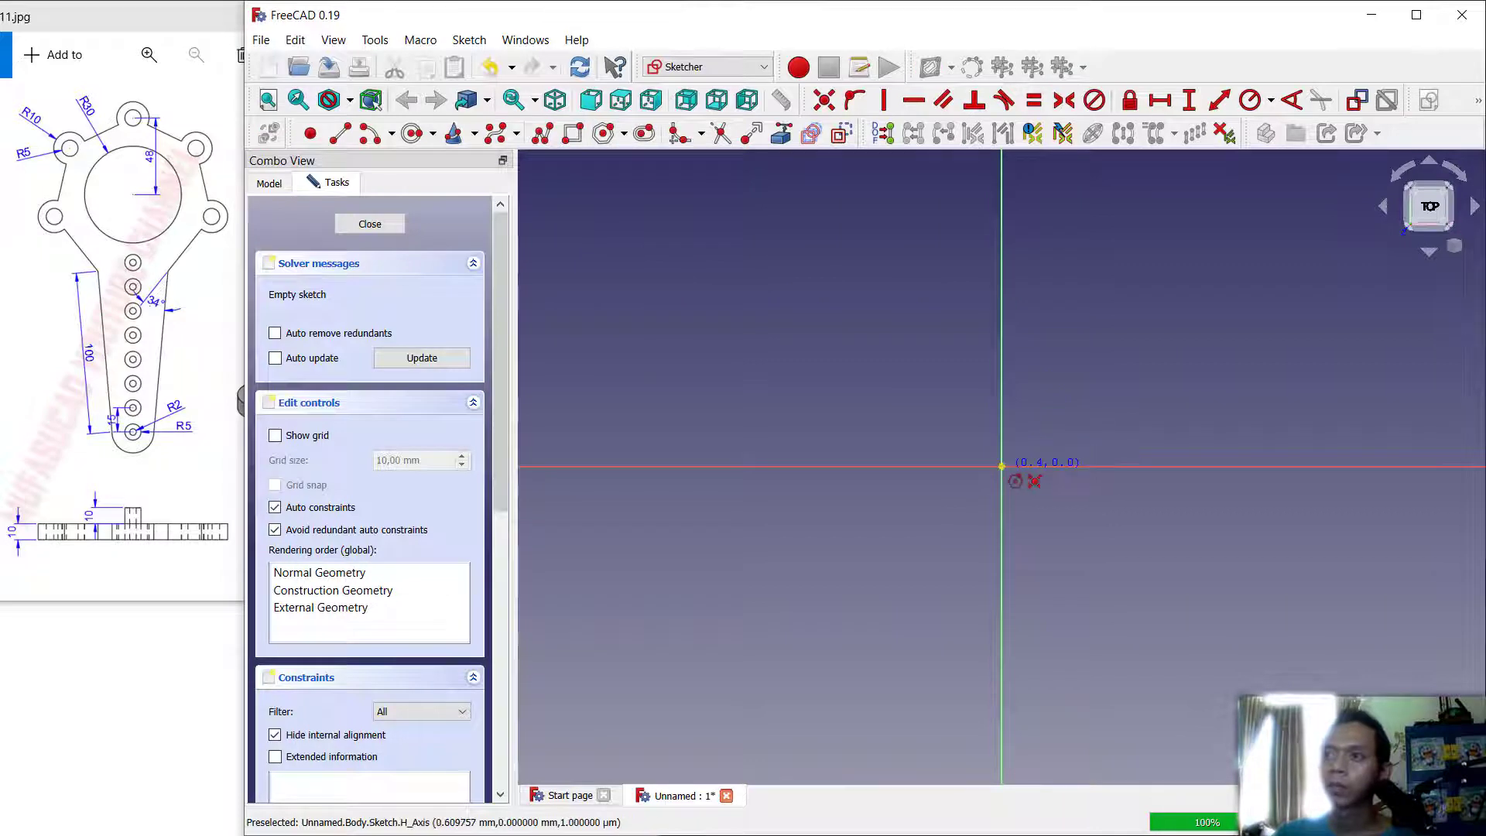
left_click(1003, 467)
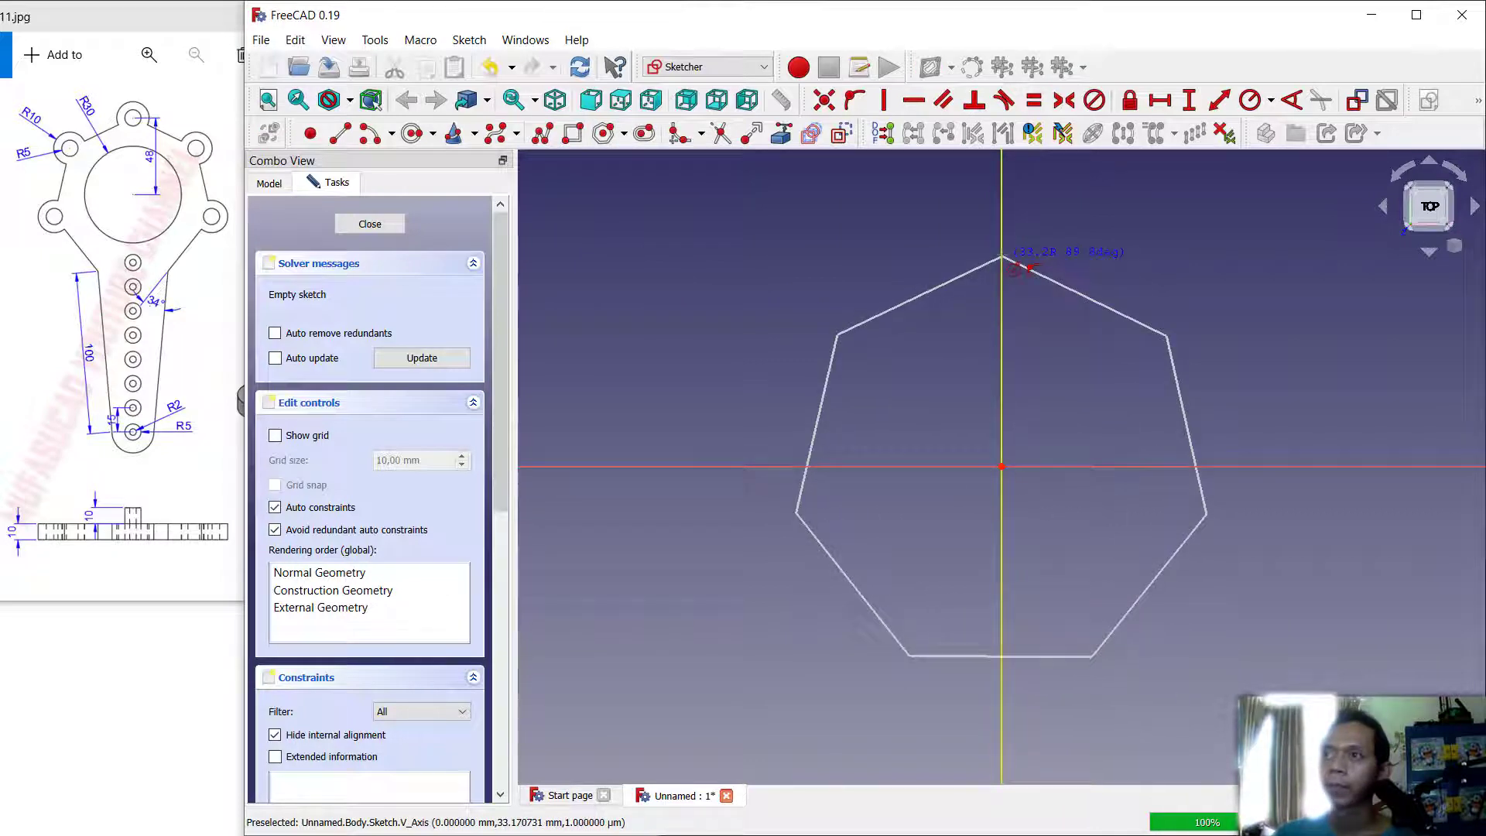
left_click(1003, 256)
Step: Constrain the heptagon's top corner 48 mm vertically above the origin
left_click(1189, 100)
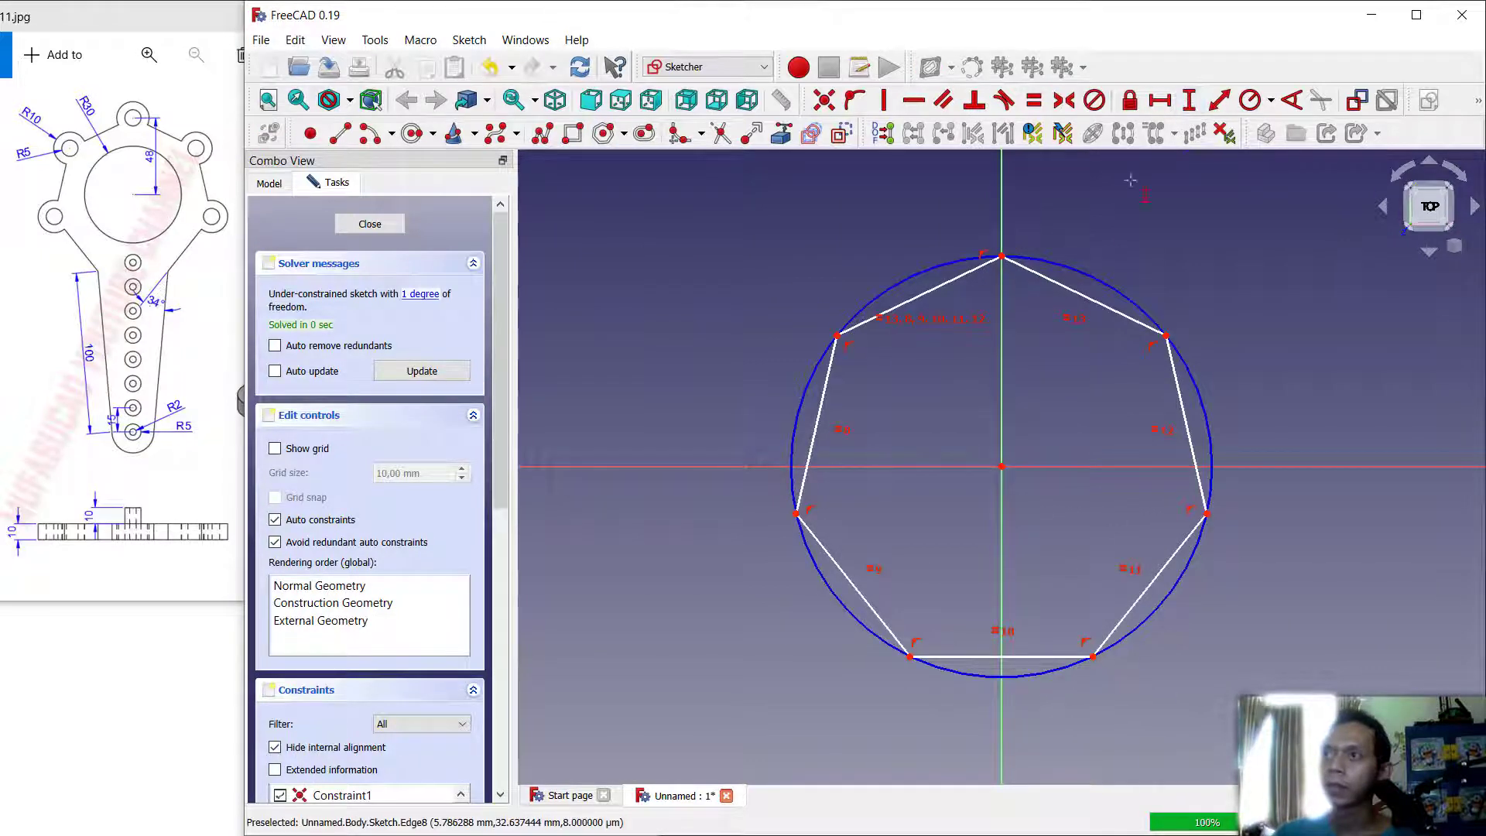
left_click(1002, 257)
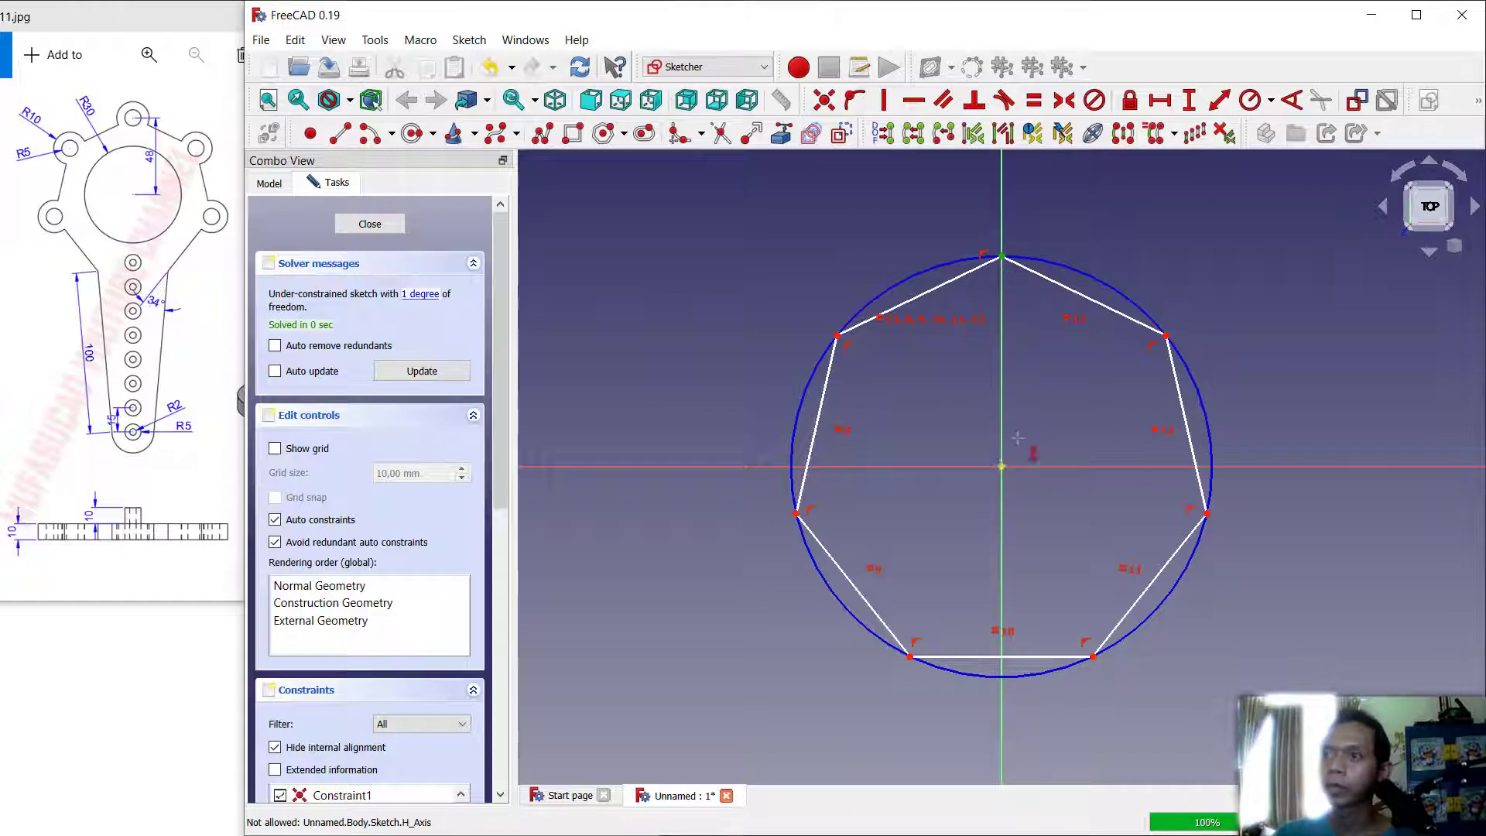
left_click(1001, 466)
type("48")
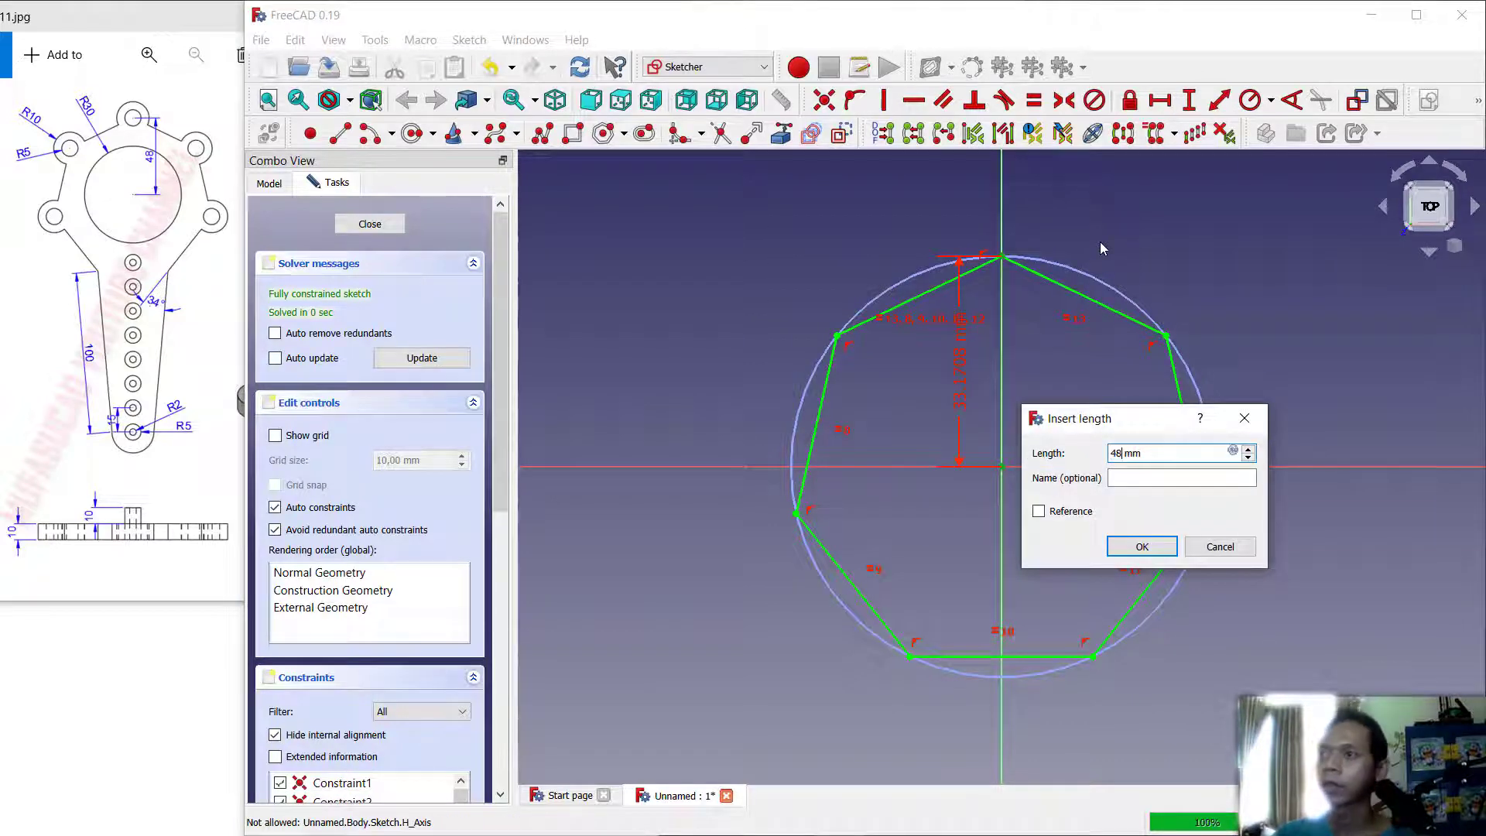
key("Return")
scroll(1099, 456, "down", 10)
scroll(1101, 463, "up", 5)
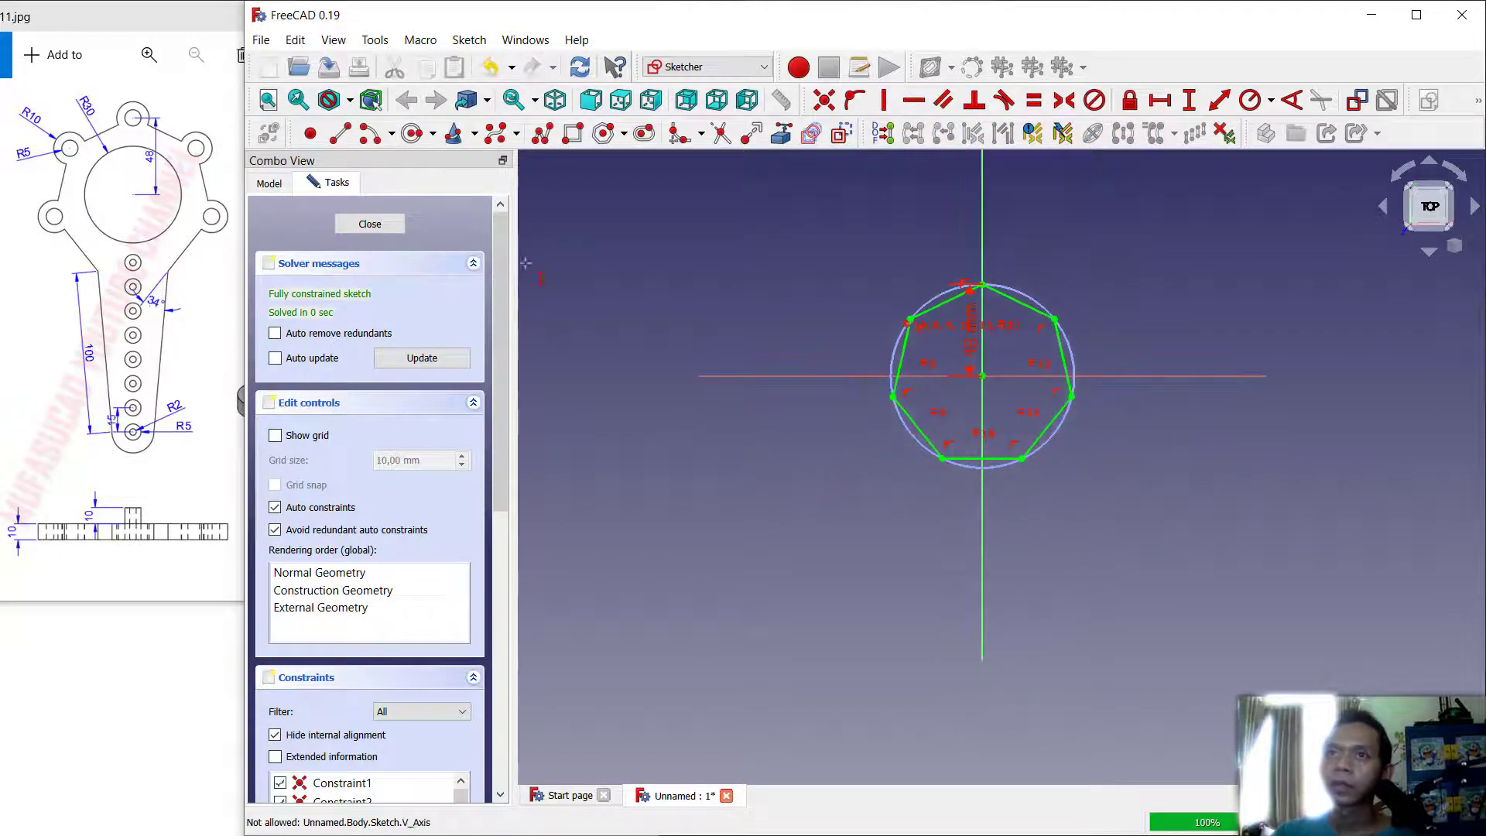
Step: Draw a small circle on the axis below the heptagon and two lines from its lower corners
left_click(413, 134)
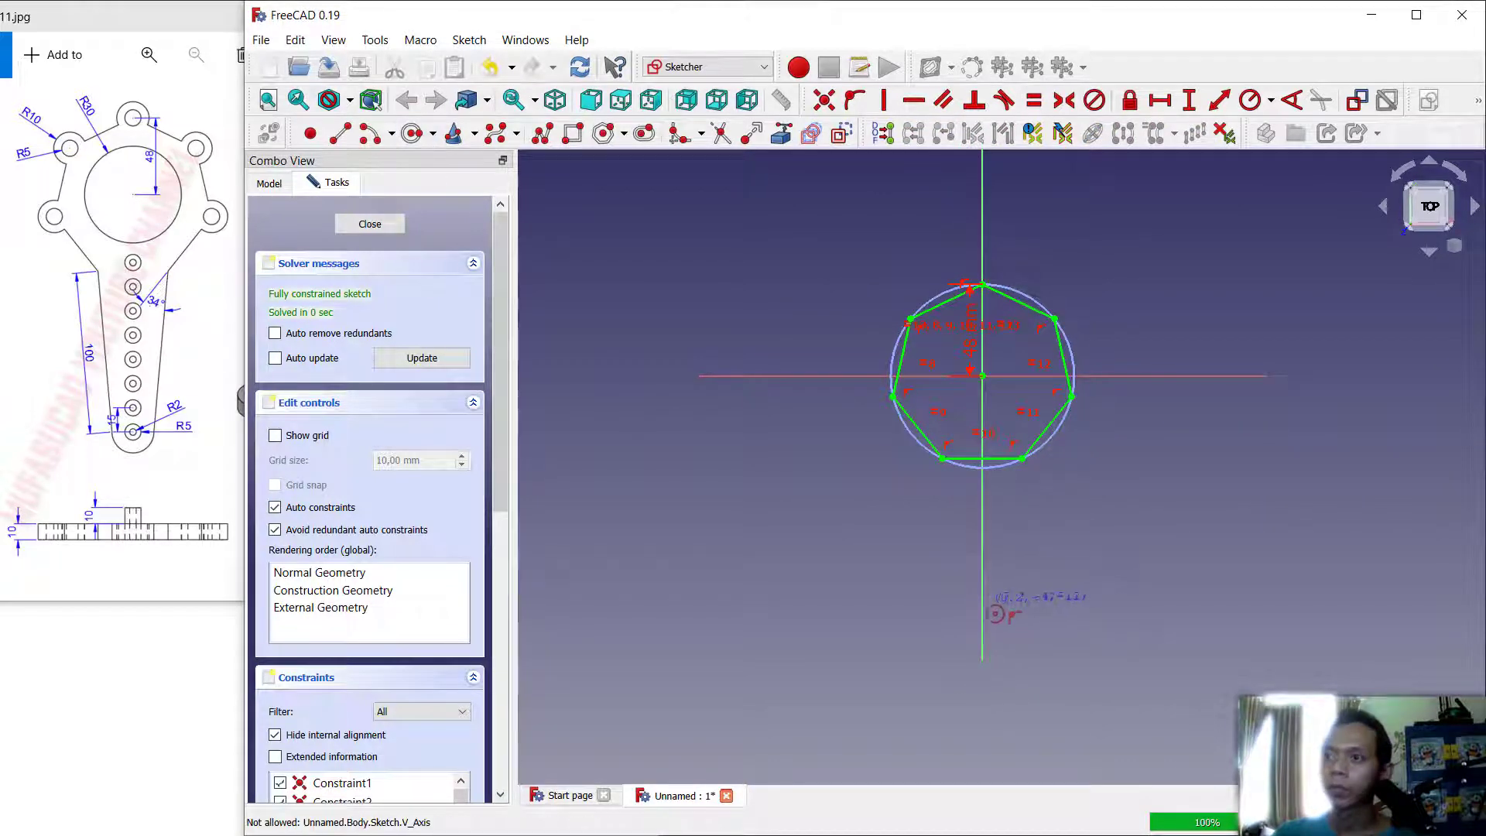
left_click(996, 627)
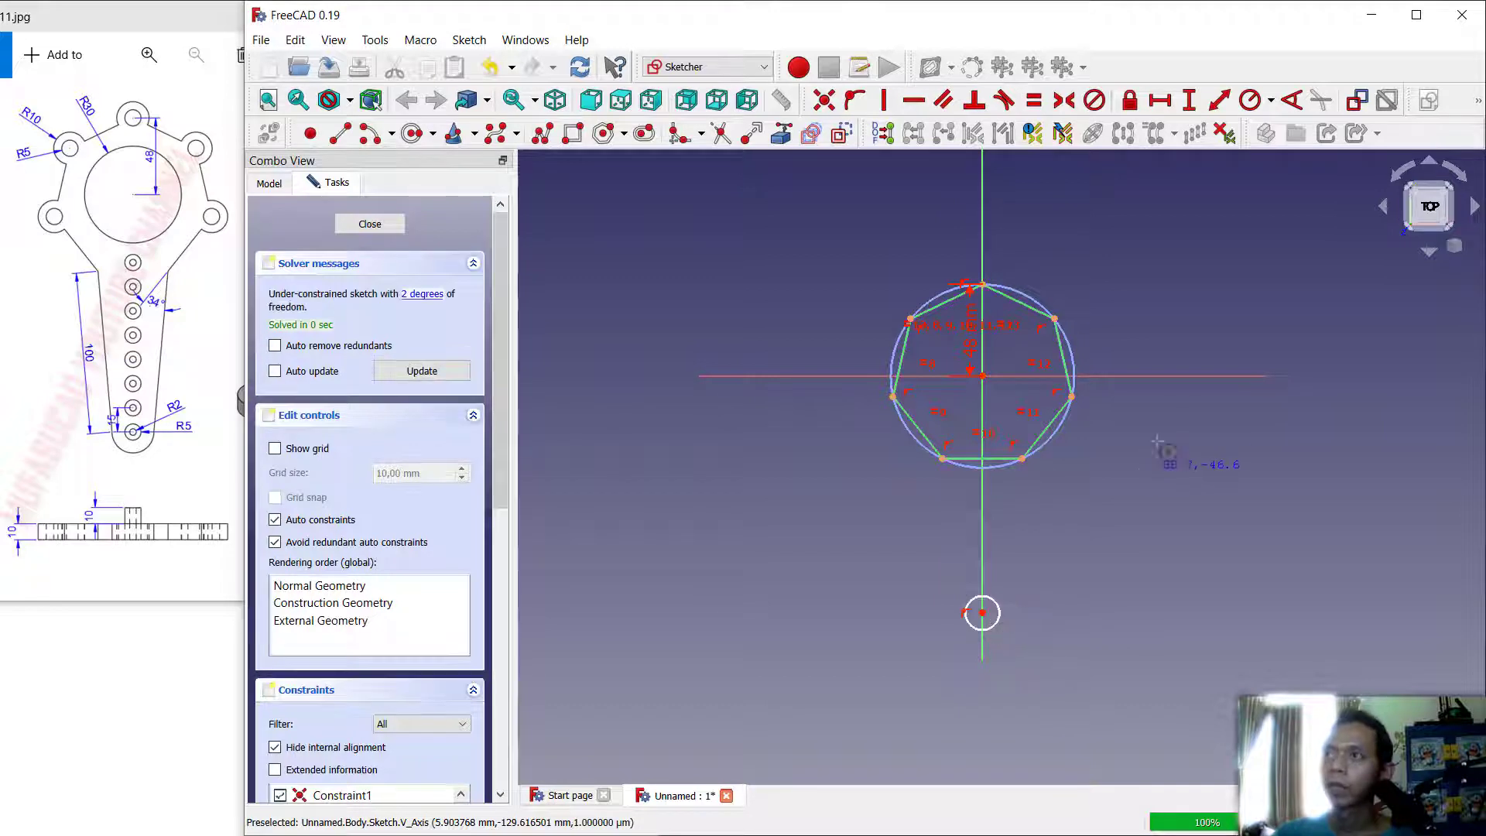
left_click(340, 134)
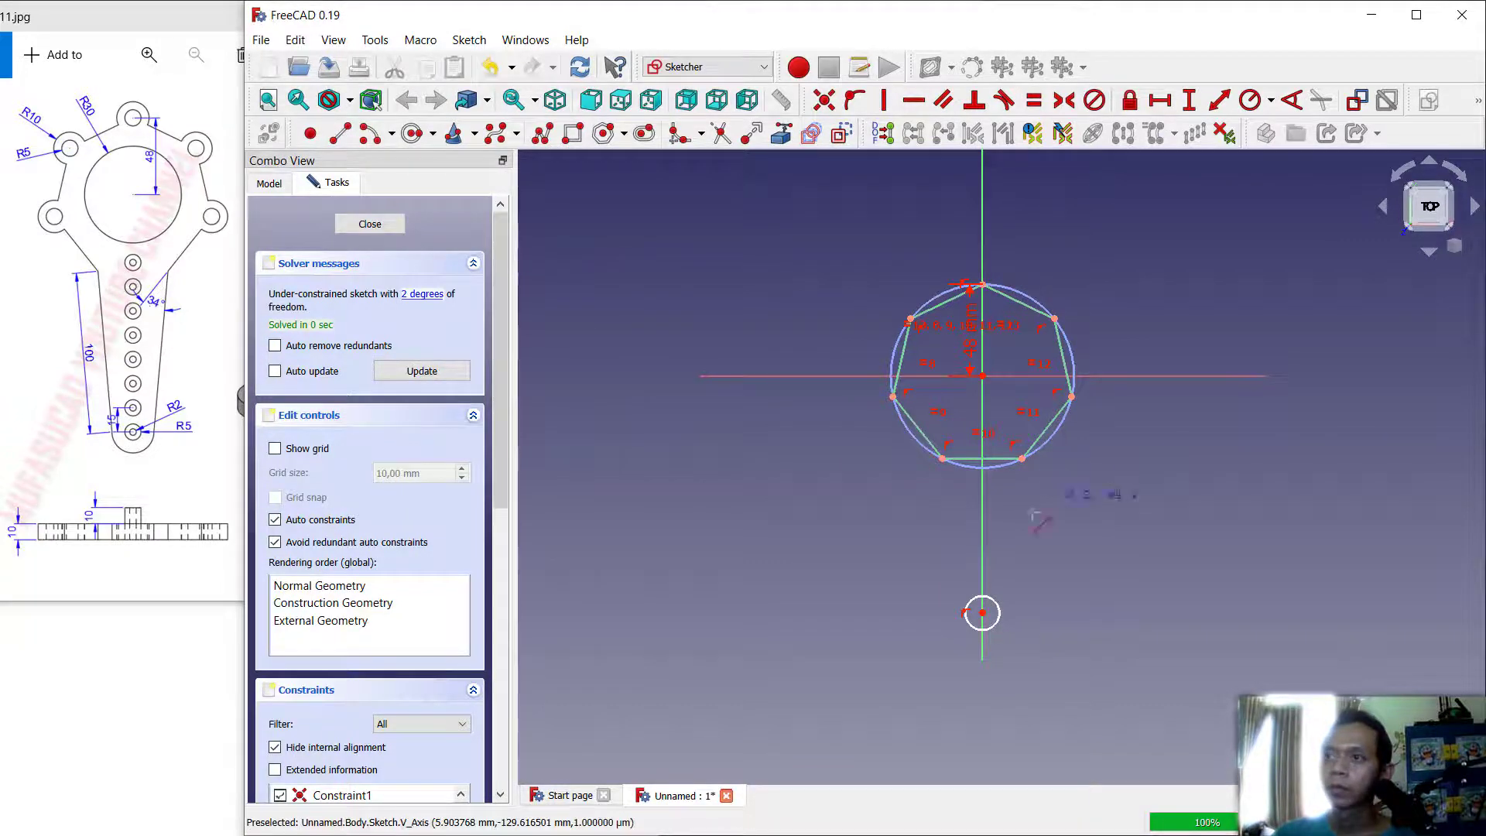
left_click(943, 460)
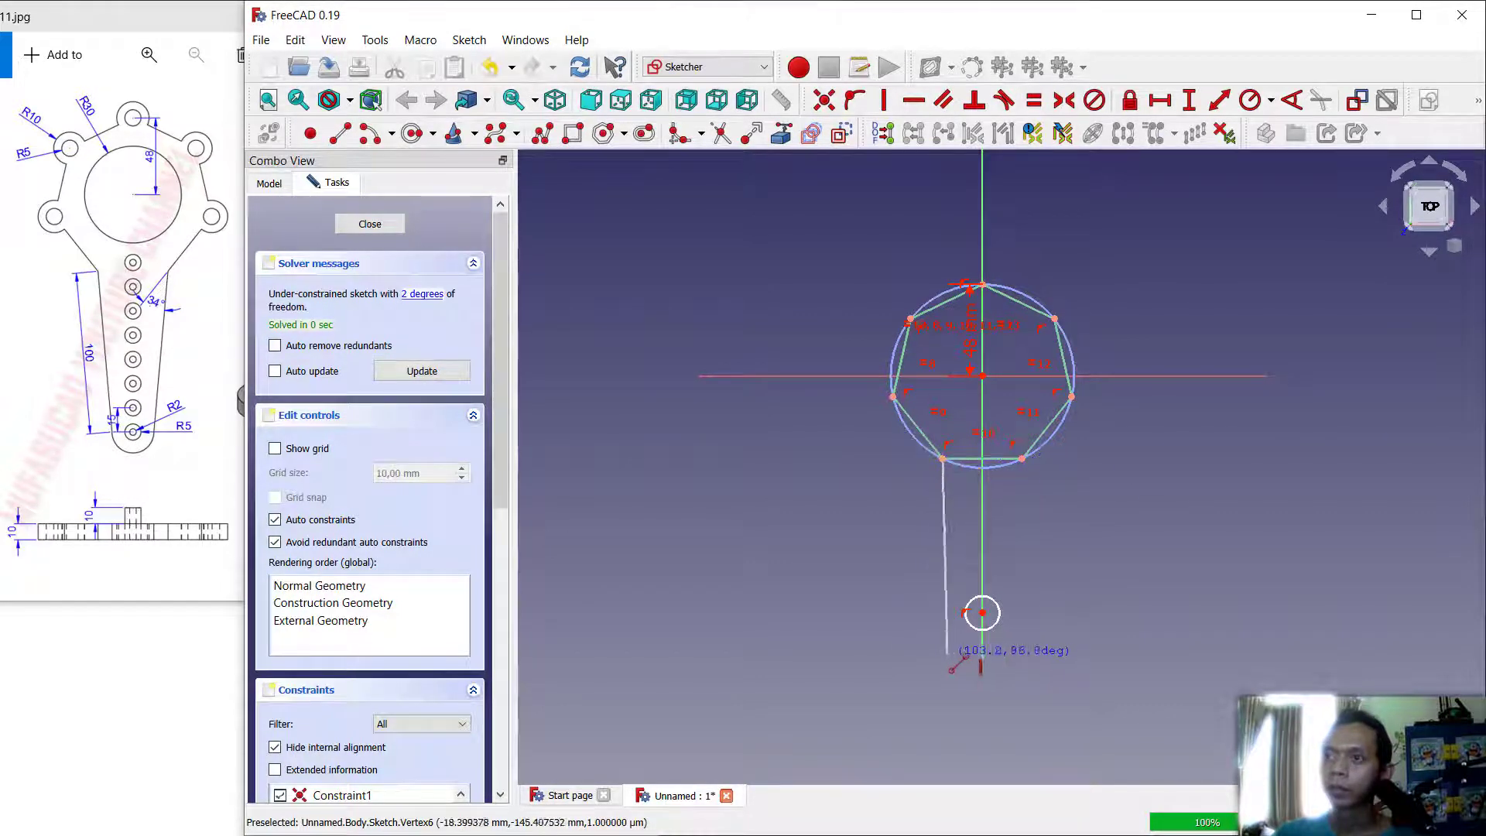
left_click(962, 652)
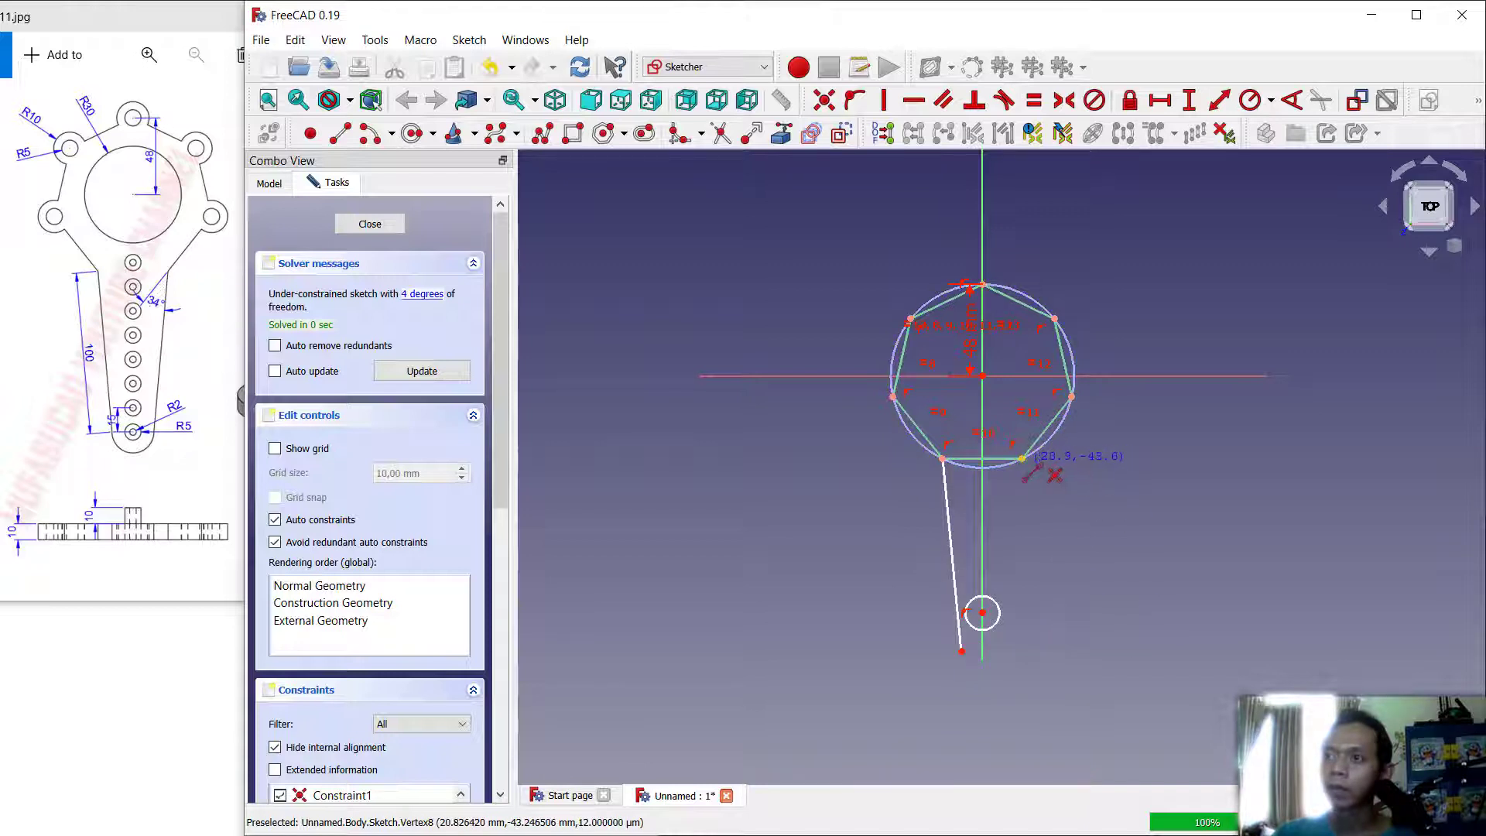
left_click(1022, 458)
left_click(1001, 664)
Step: Make the circle tangent to both the right and left slanted lines
scroll(1000, 613, "up", 3)
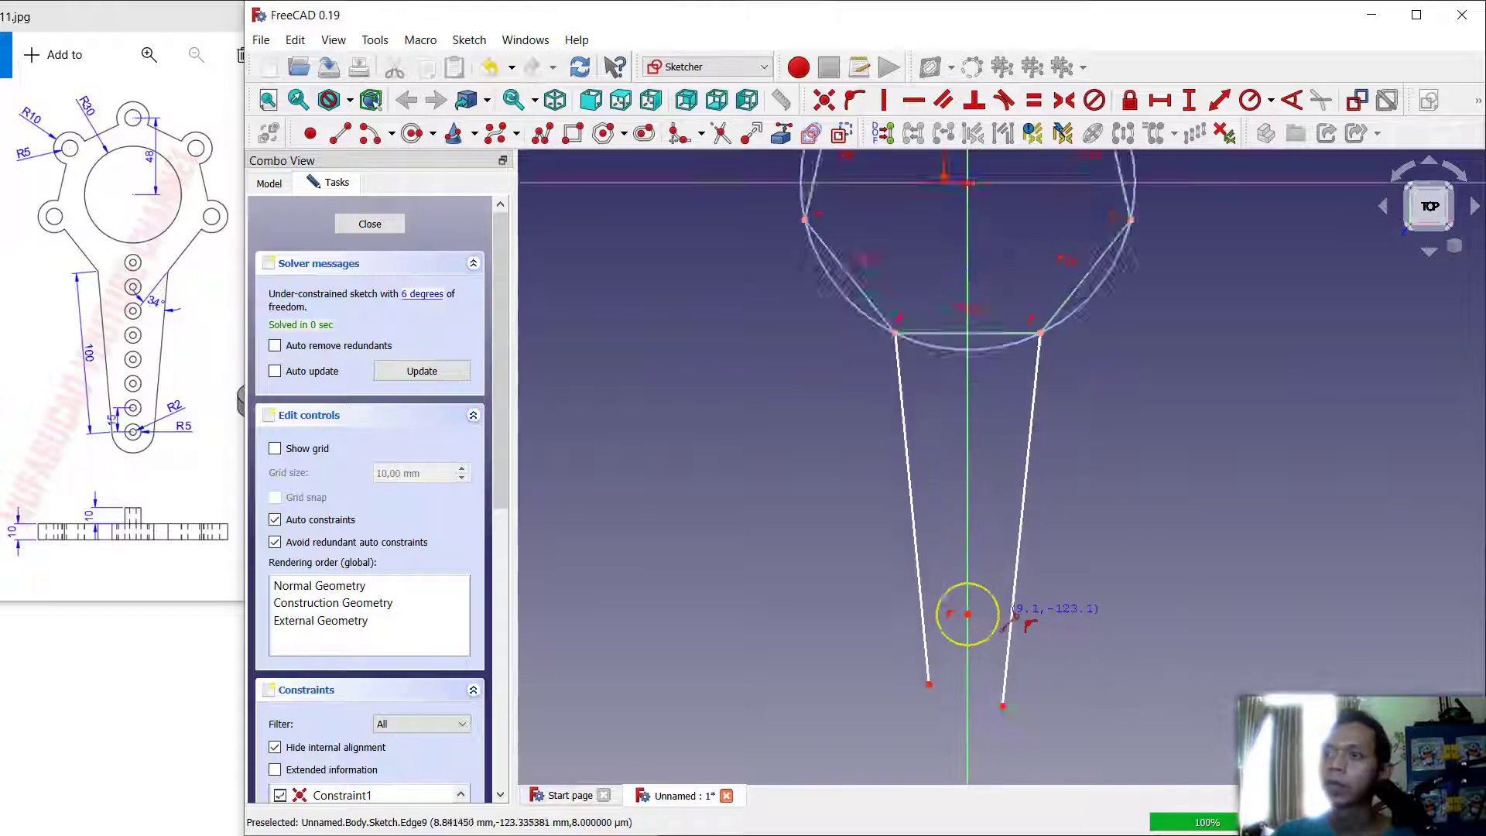
left_click(1004, 100)
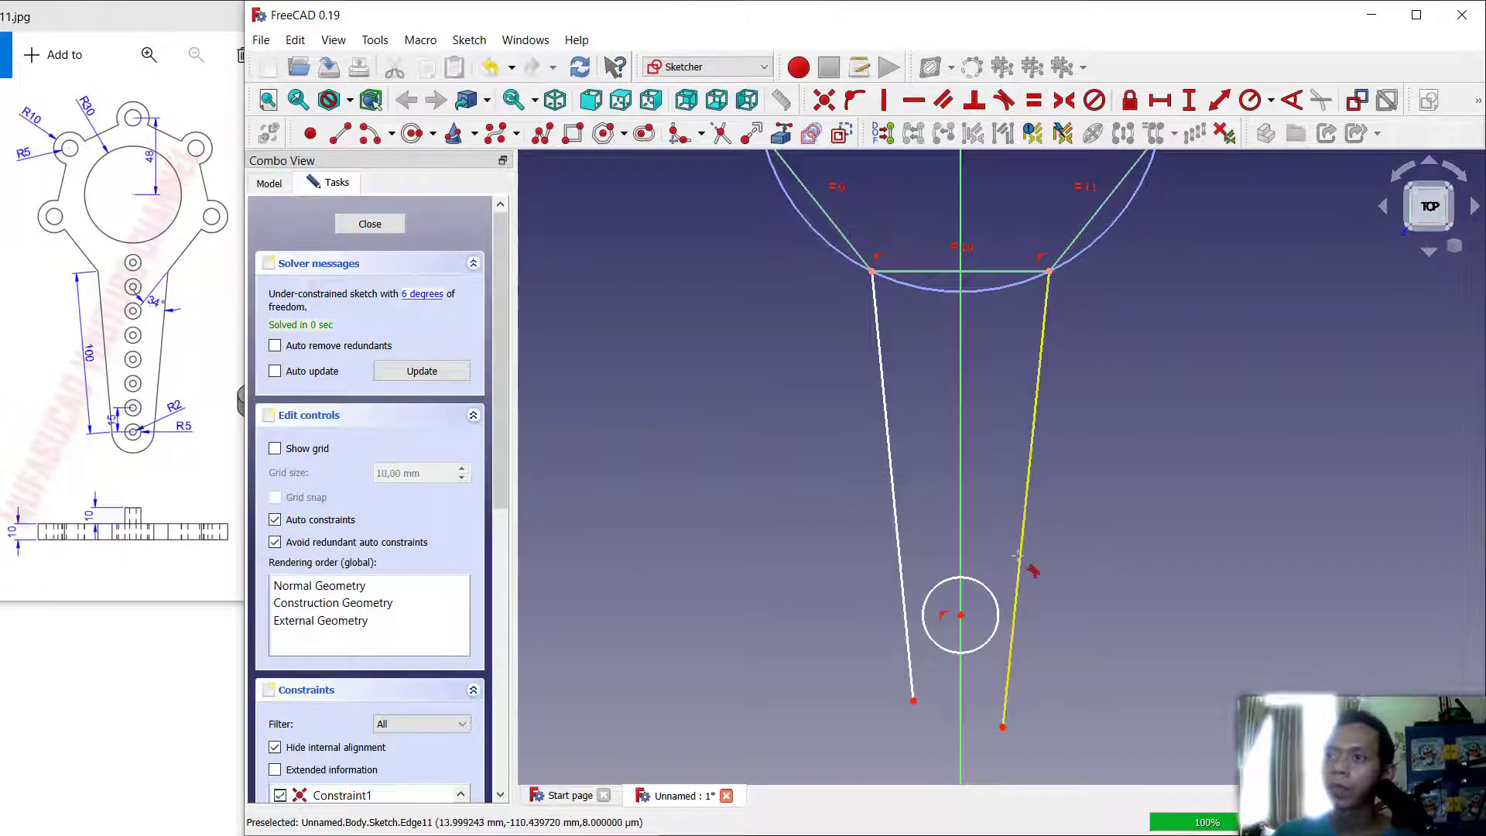
left_click(1017, 594)
left_click(998, 608)
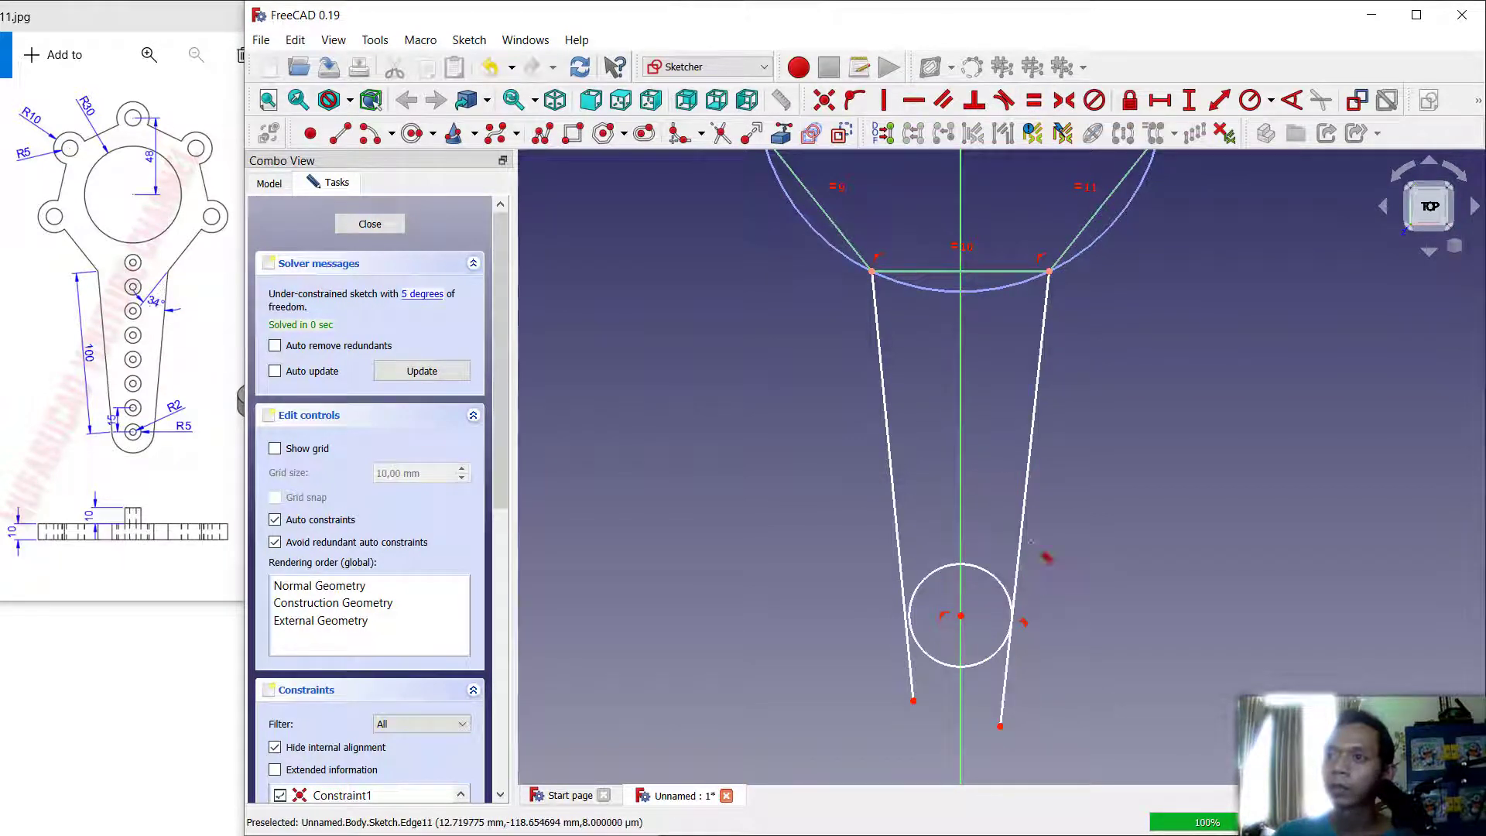
left_click(897, 557)
left_click(998, 580)
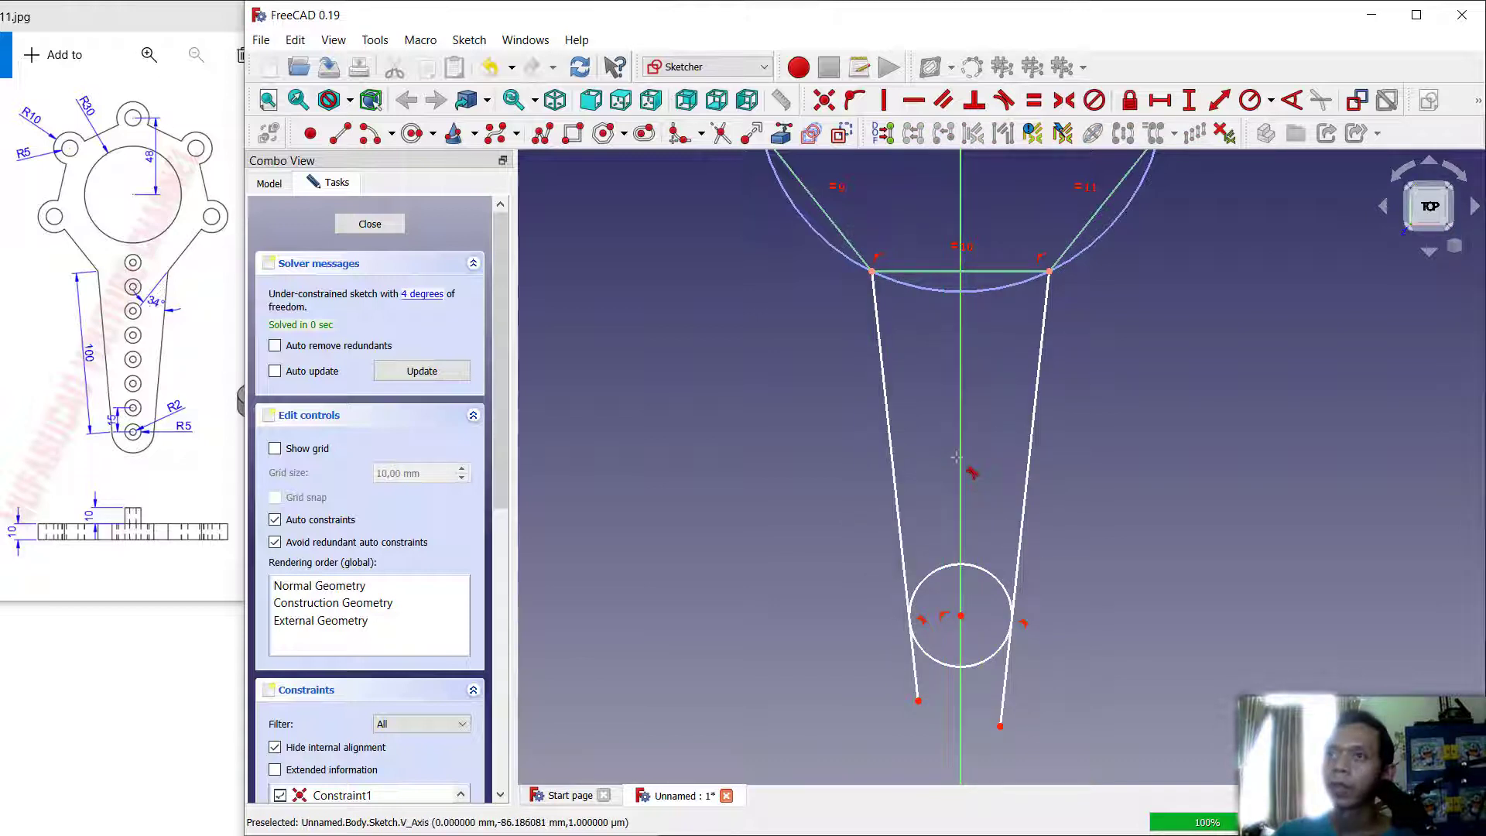
Step: Trim both lines' overhanging ends below the circle
left_click(721, 133)
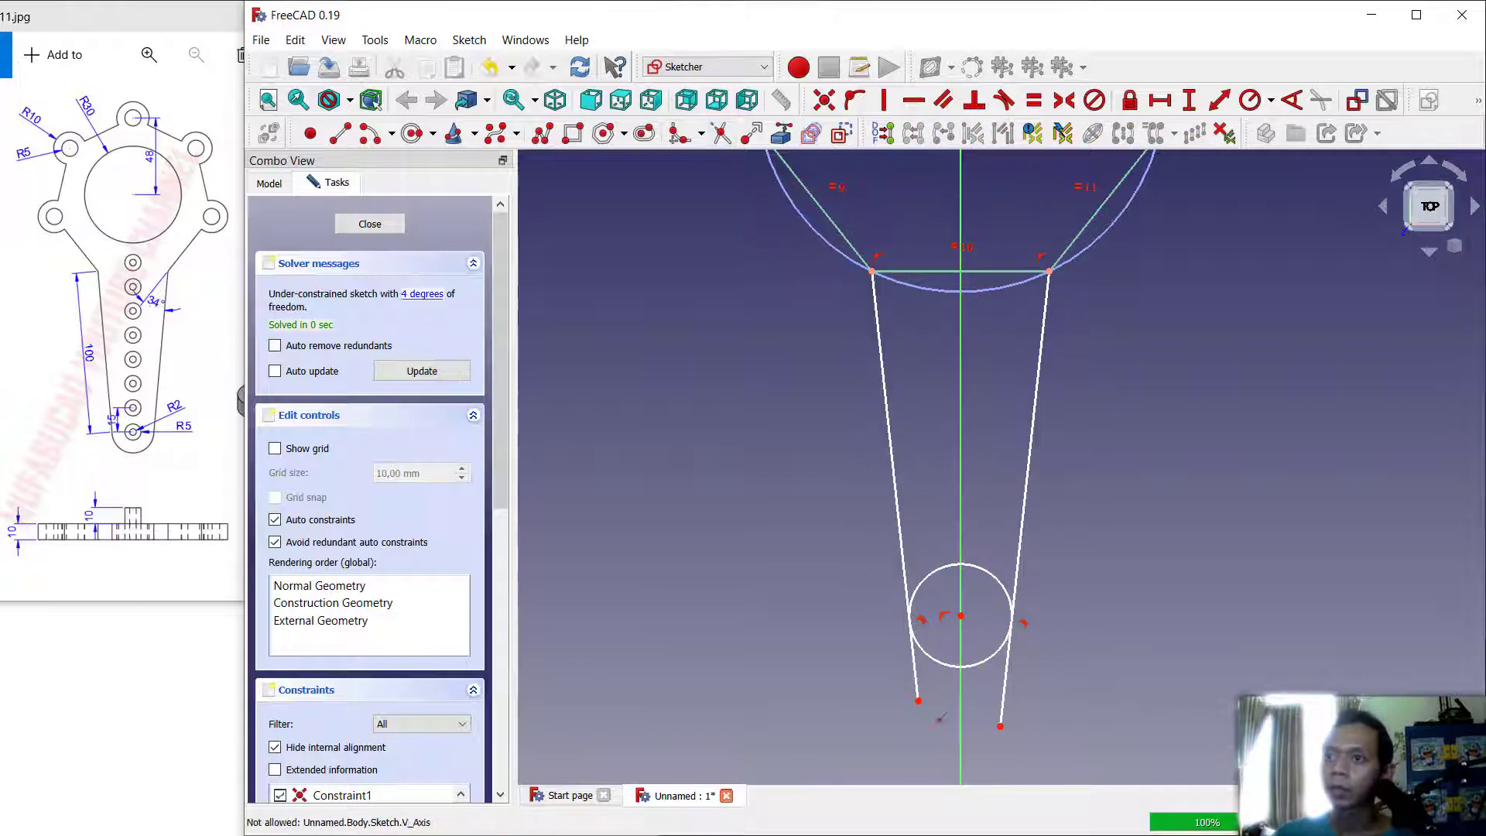
left_click(915, 681)
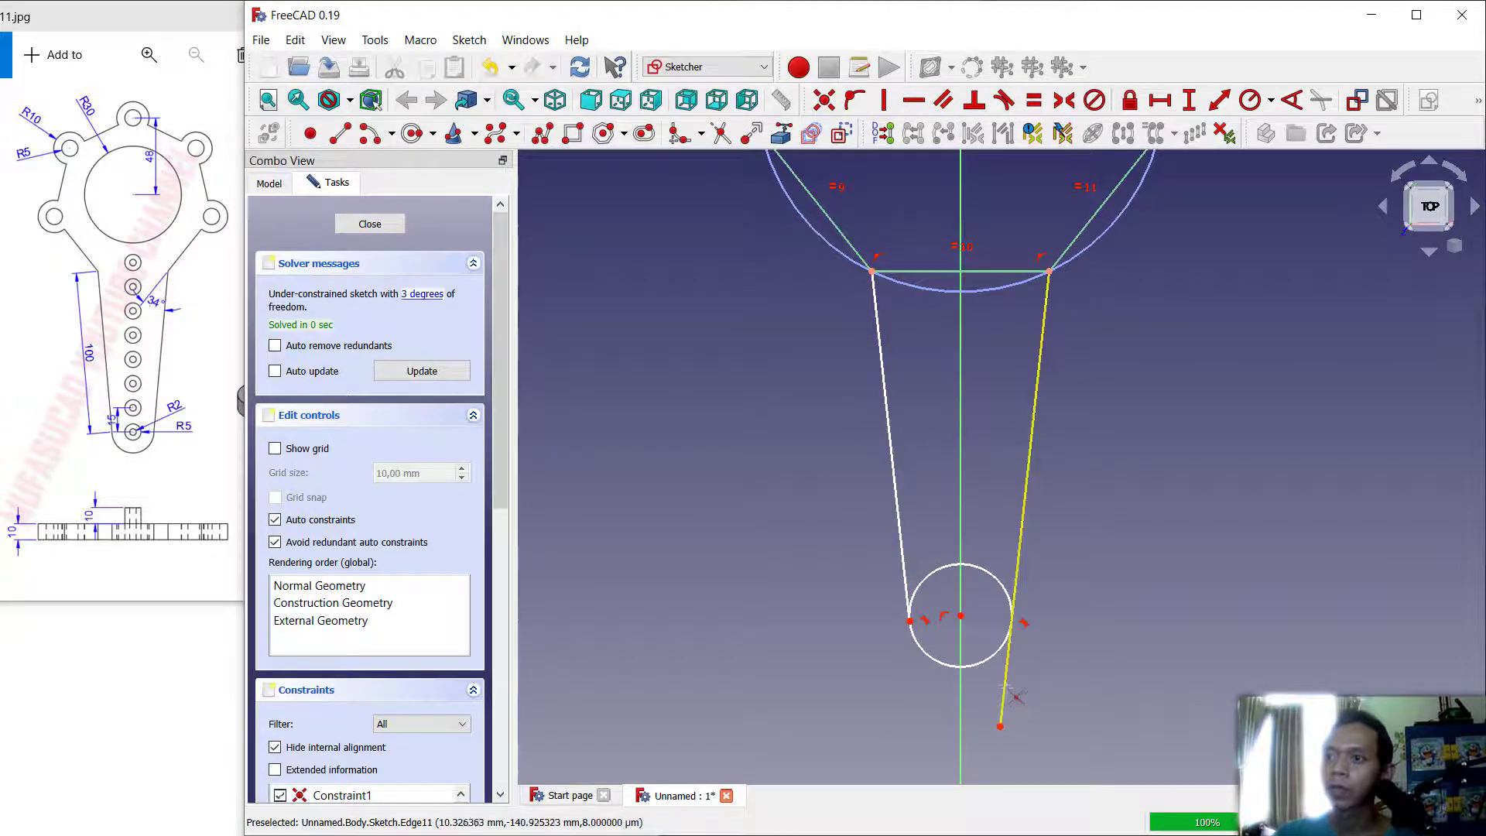
left_click(1010, 689)
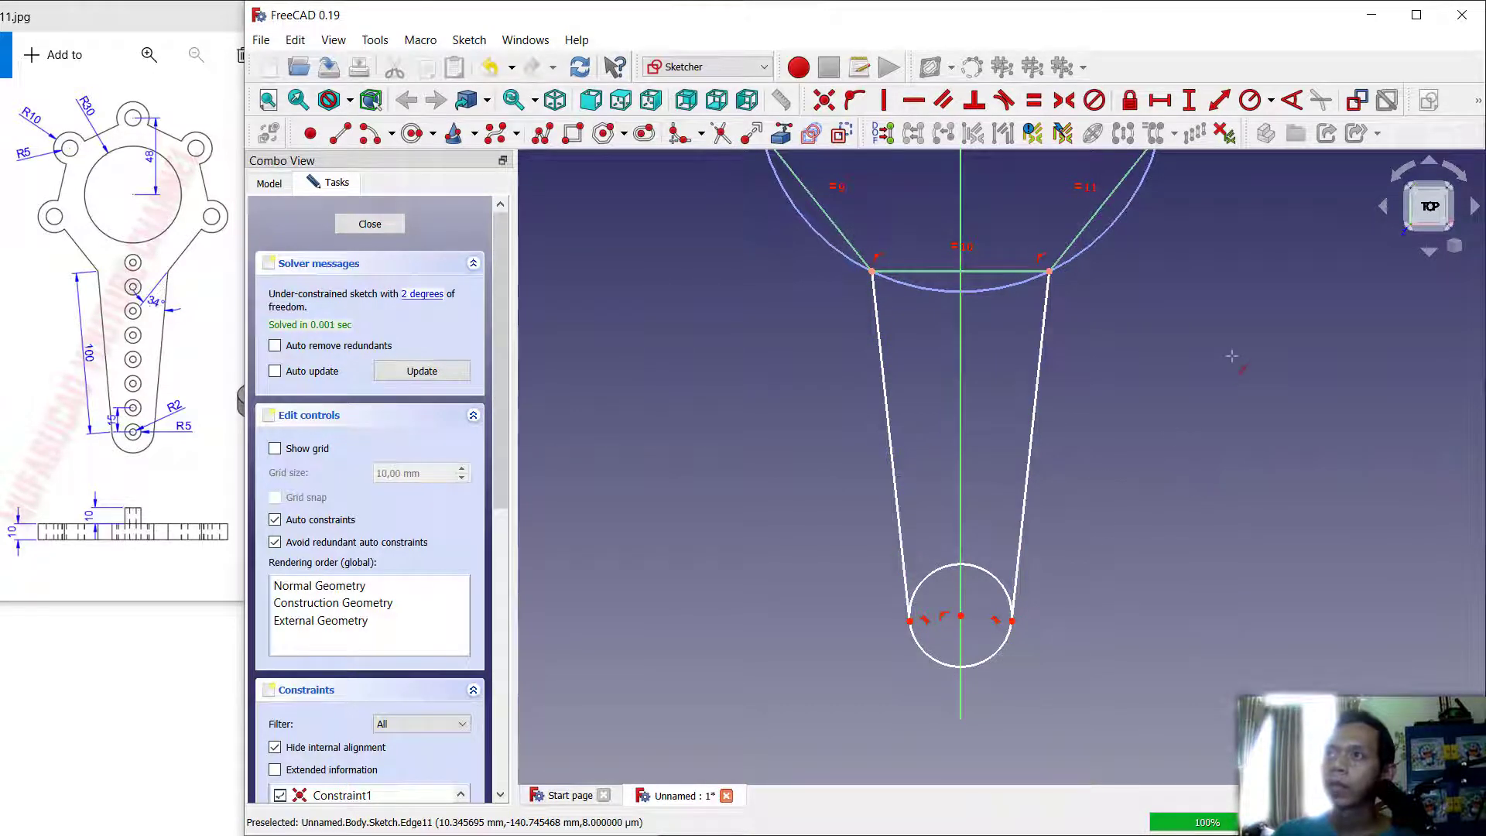
Step: Dimension the right arm line to 100 mm, dropping a redundant left-line length constraint
left_click(1223, 104)
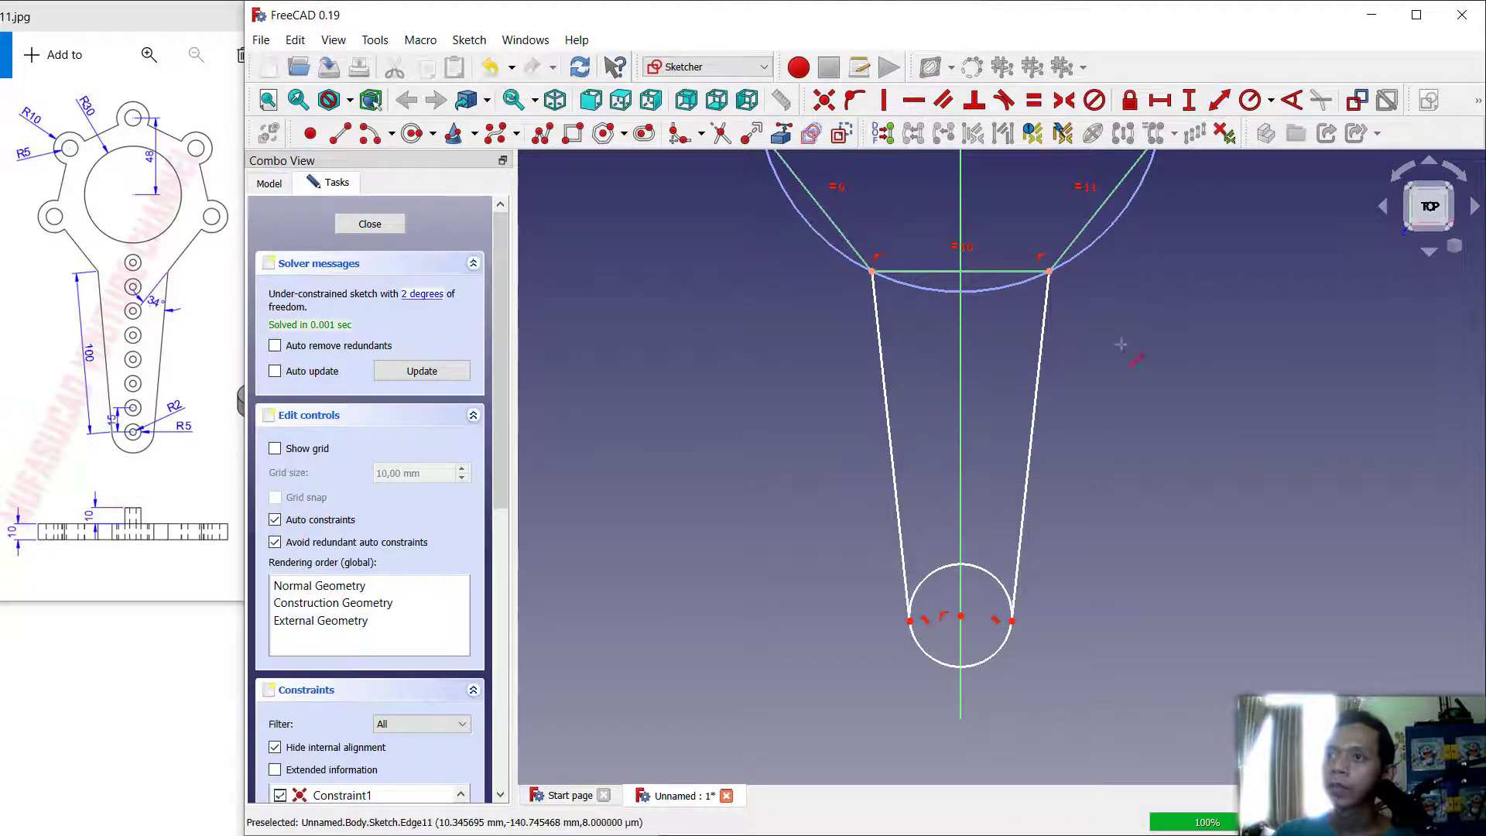
left_click(1028, 432)
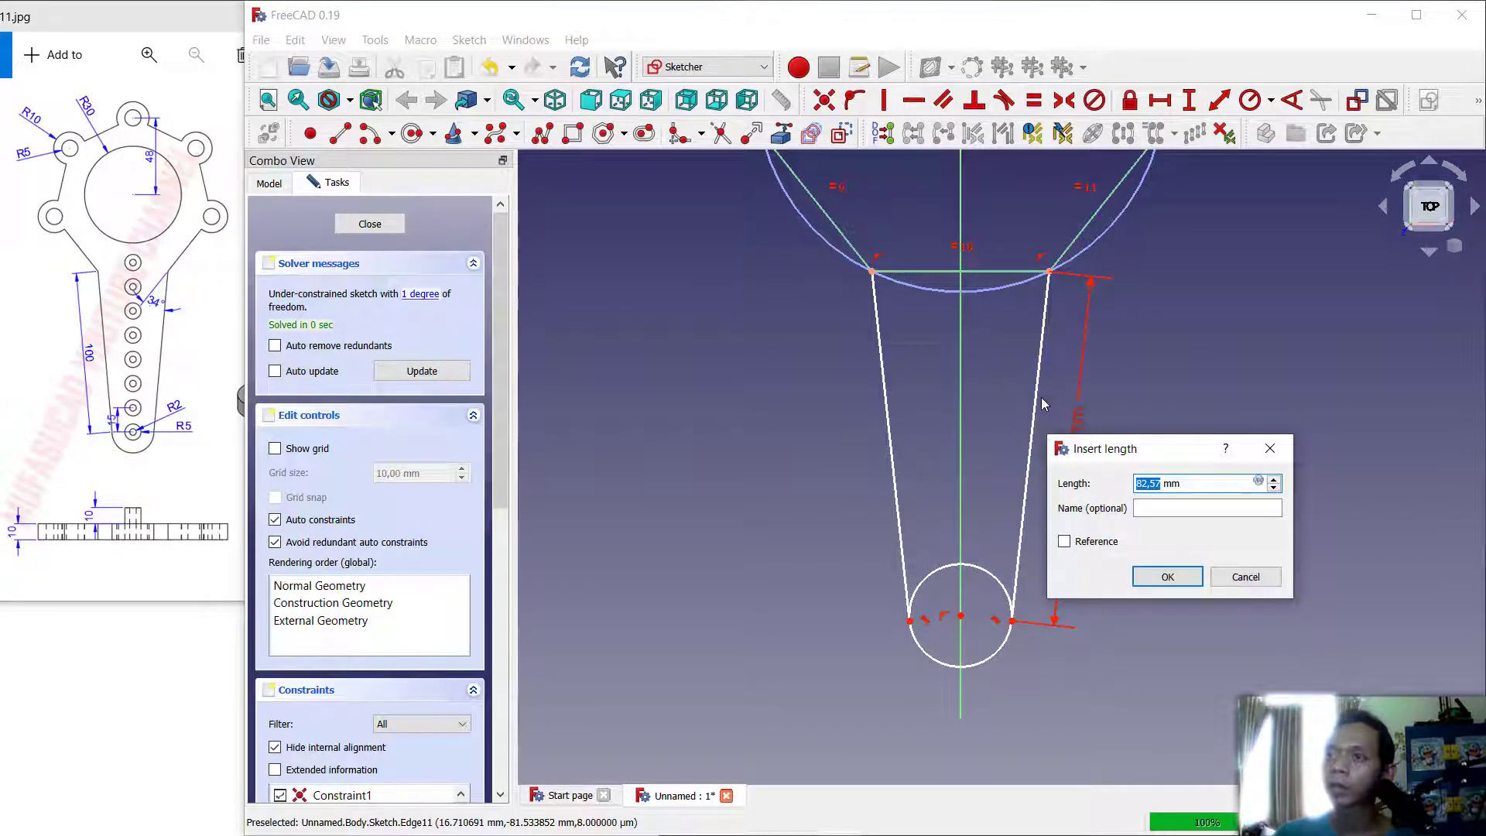
type("100")
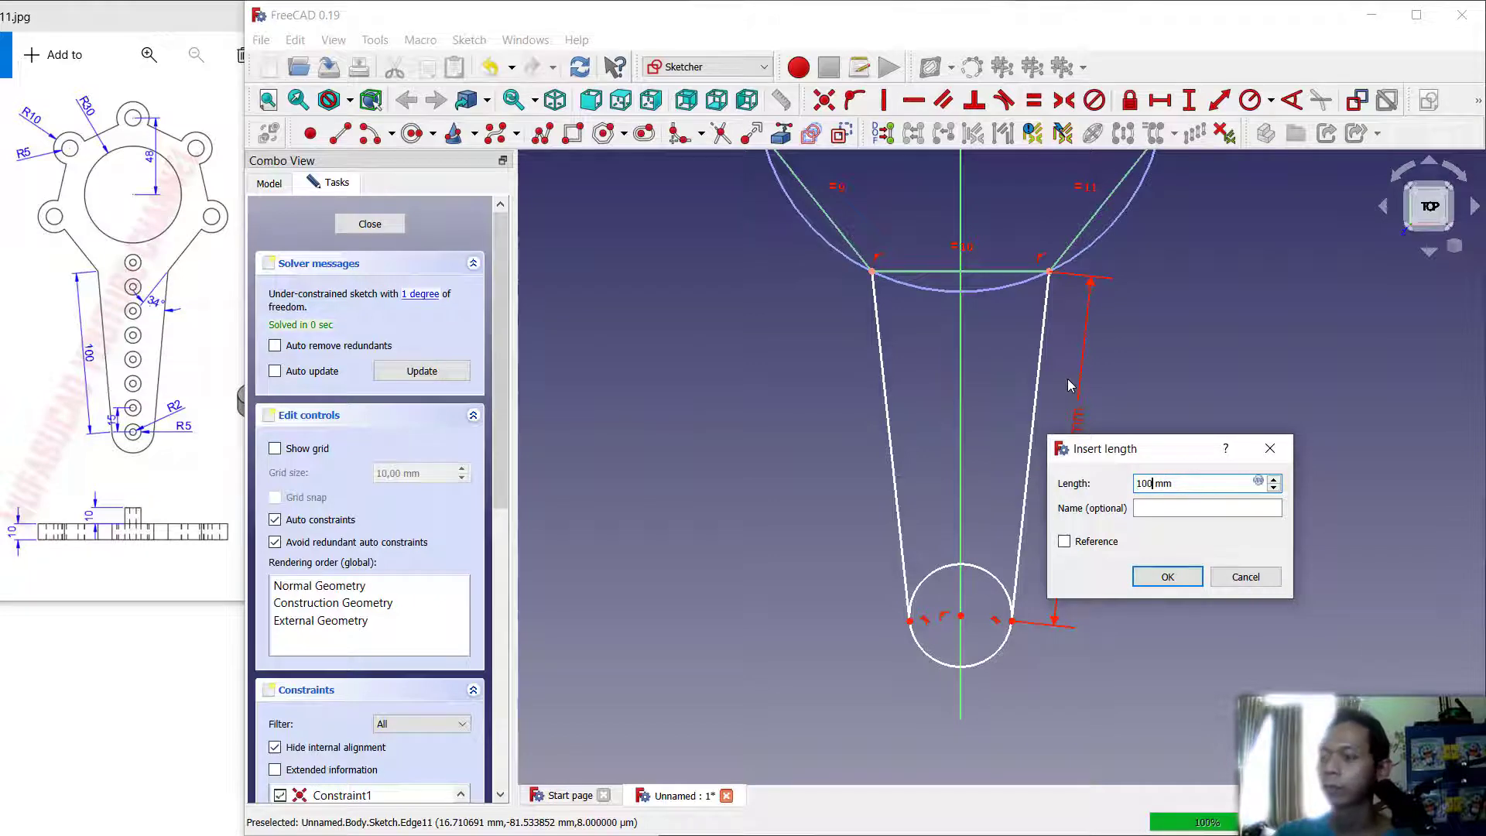
key("Return")
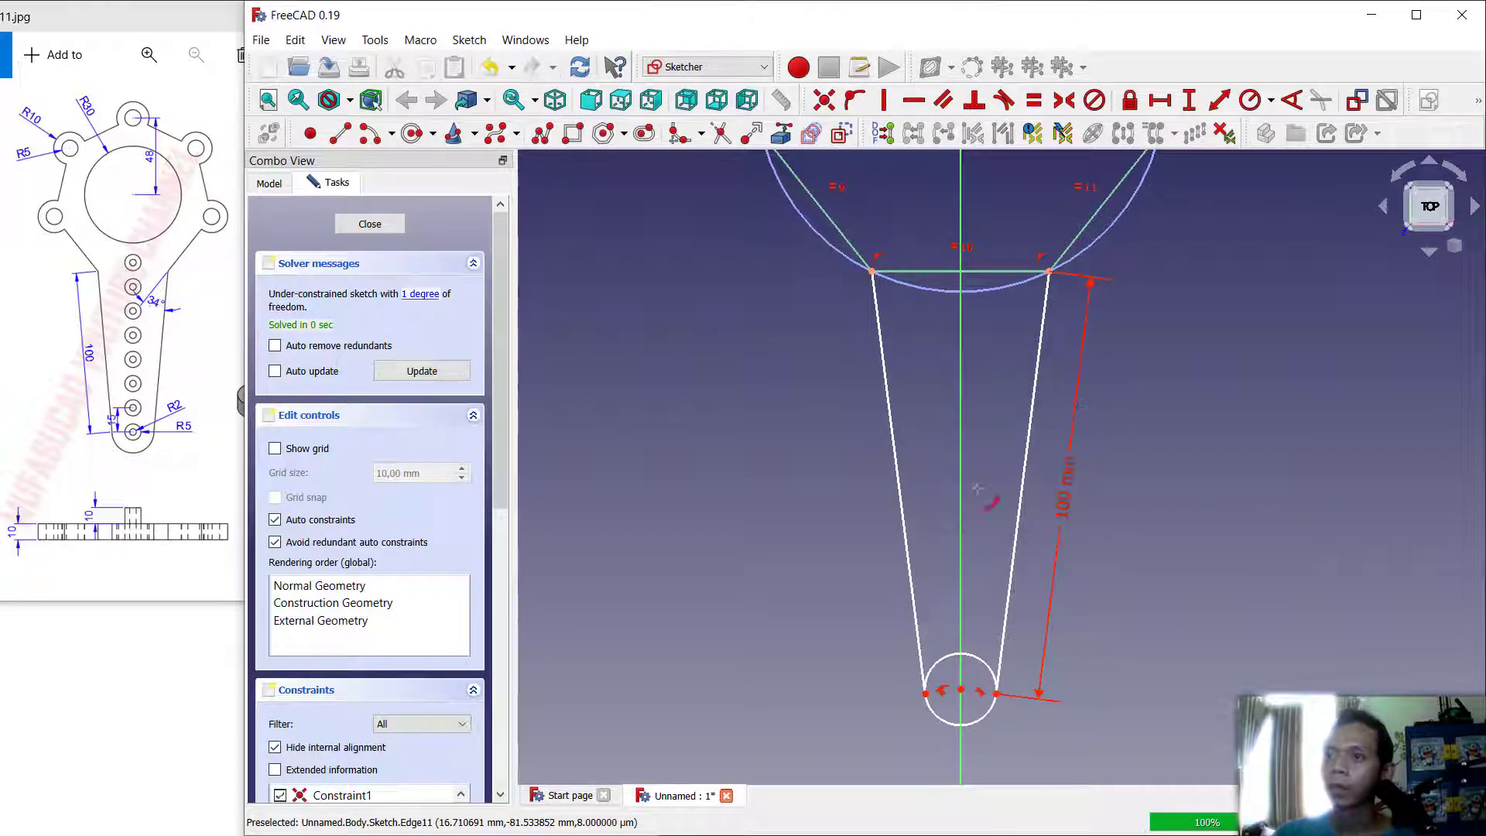
left_click(896, 455)
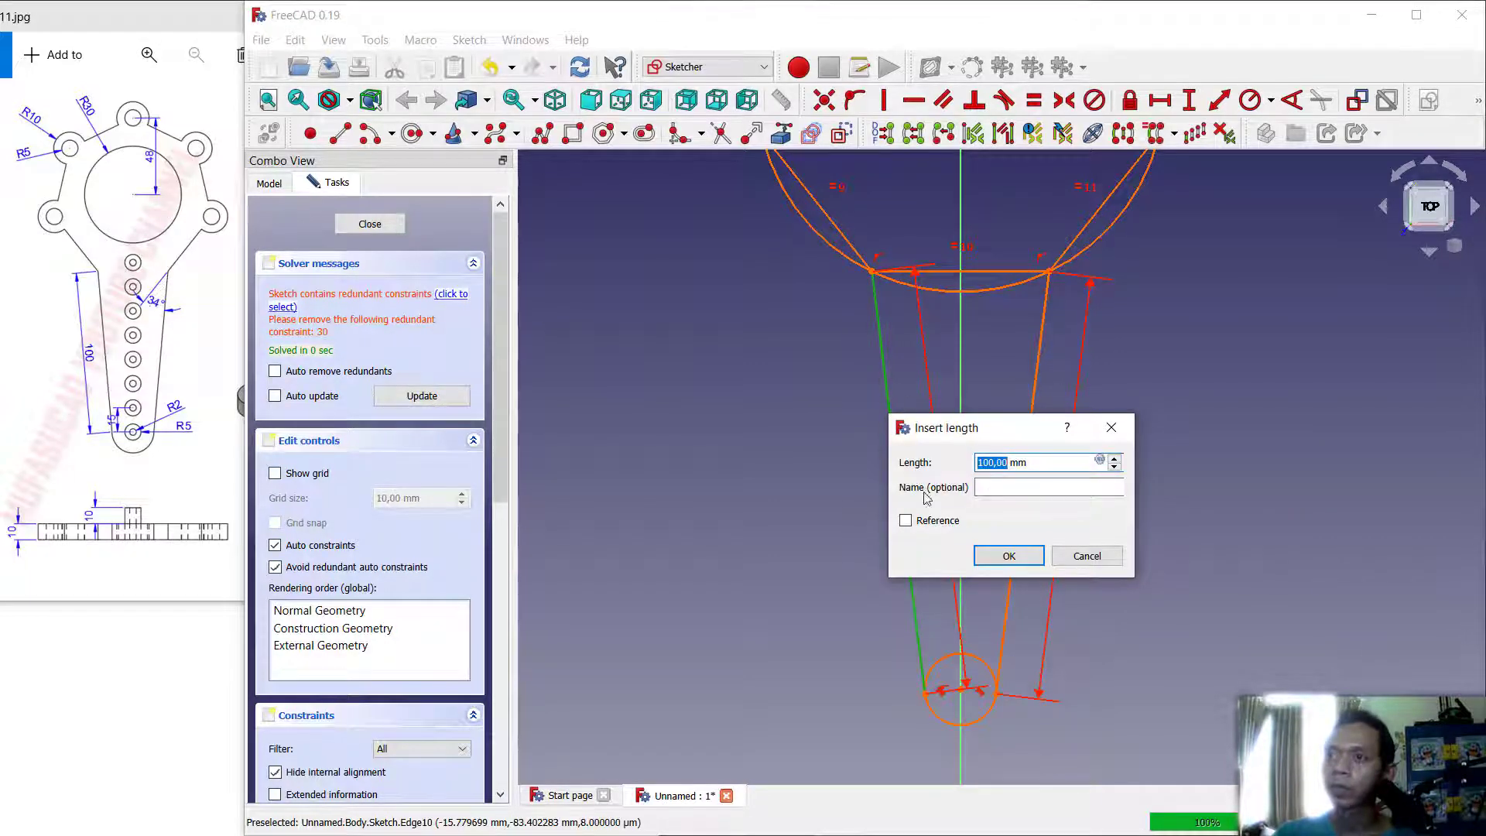
left_click(1086, 556)
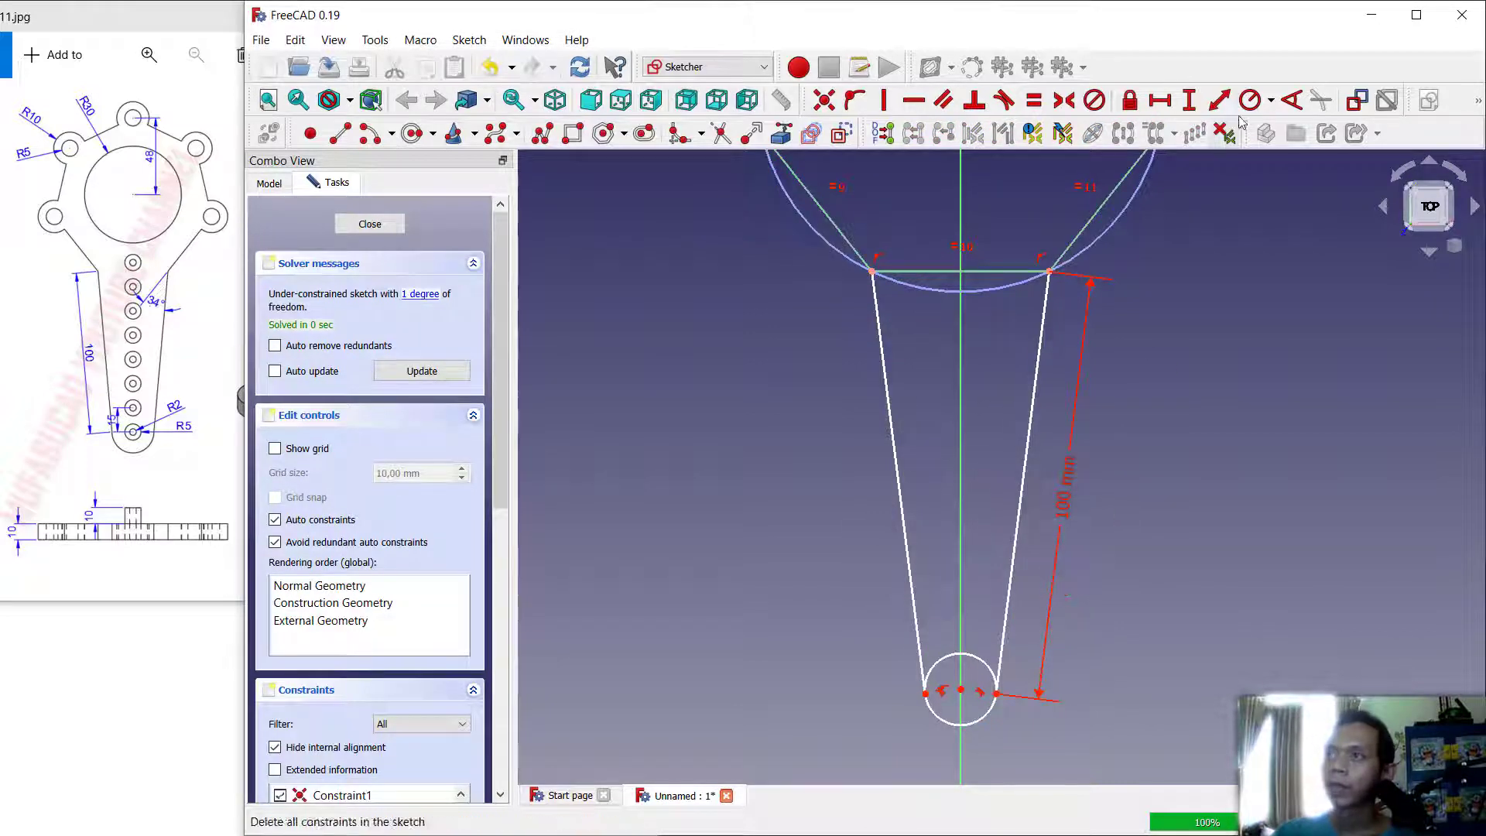
Step: Set a 146° angle between the head edge and the right arm line
left_click(1088, 234)
left_click(1041, 345)
key("a")
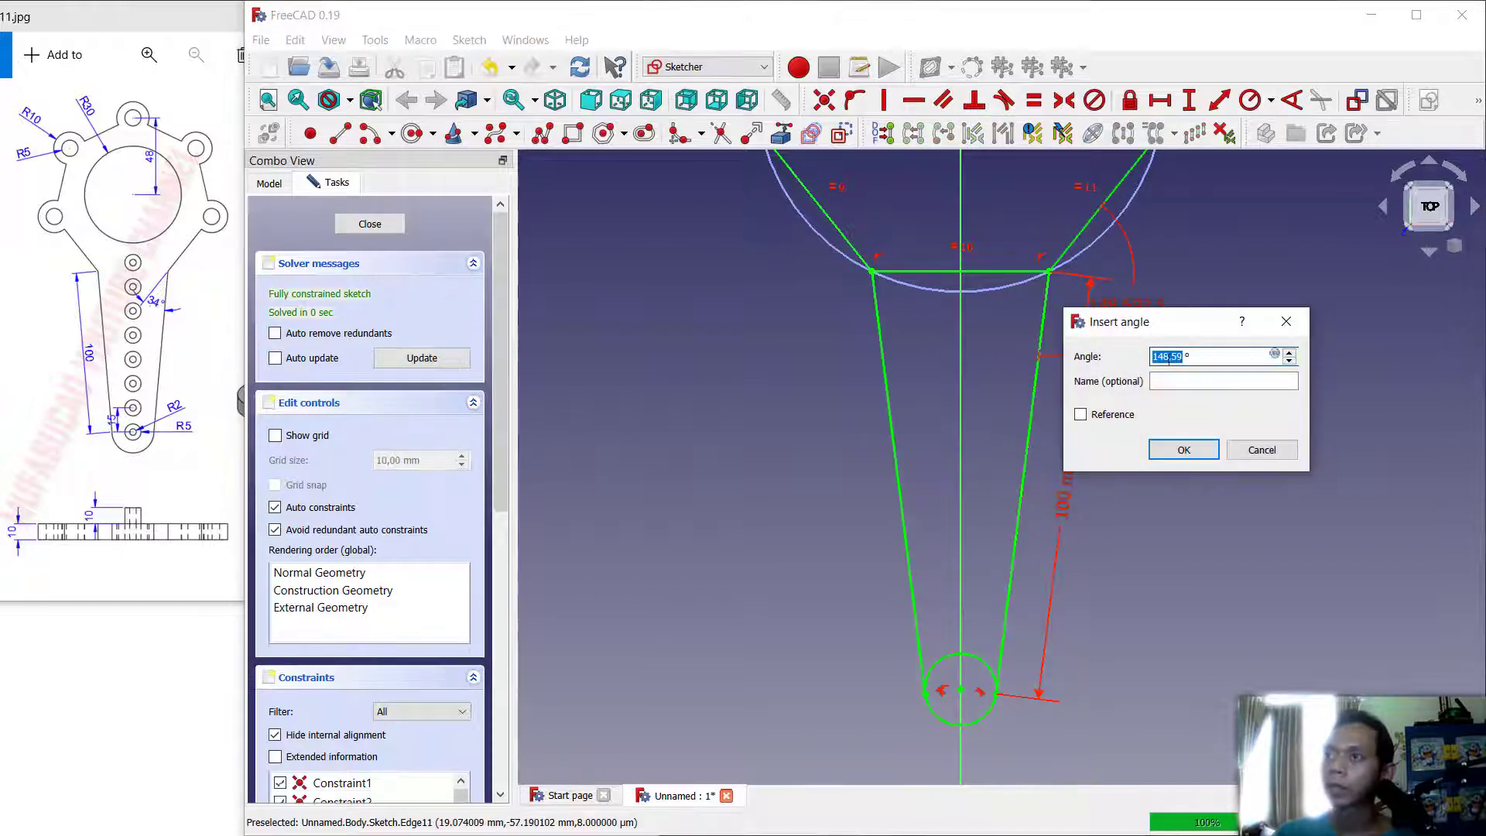
type("146")
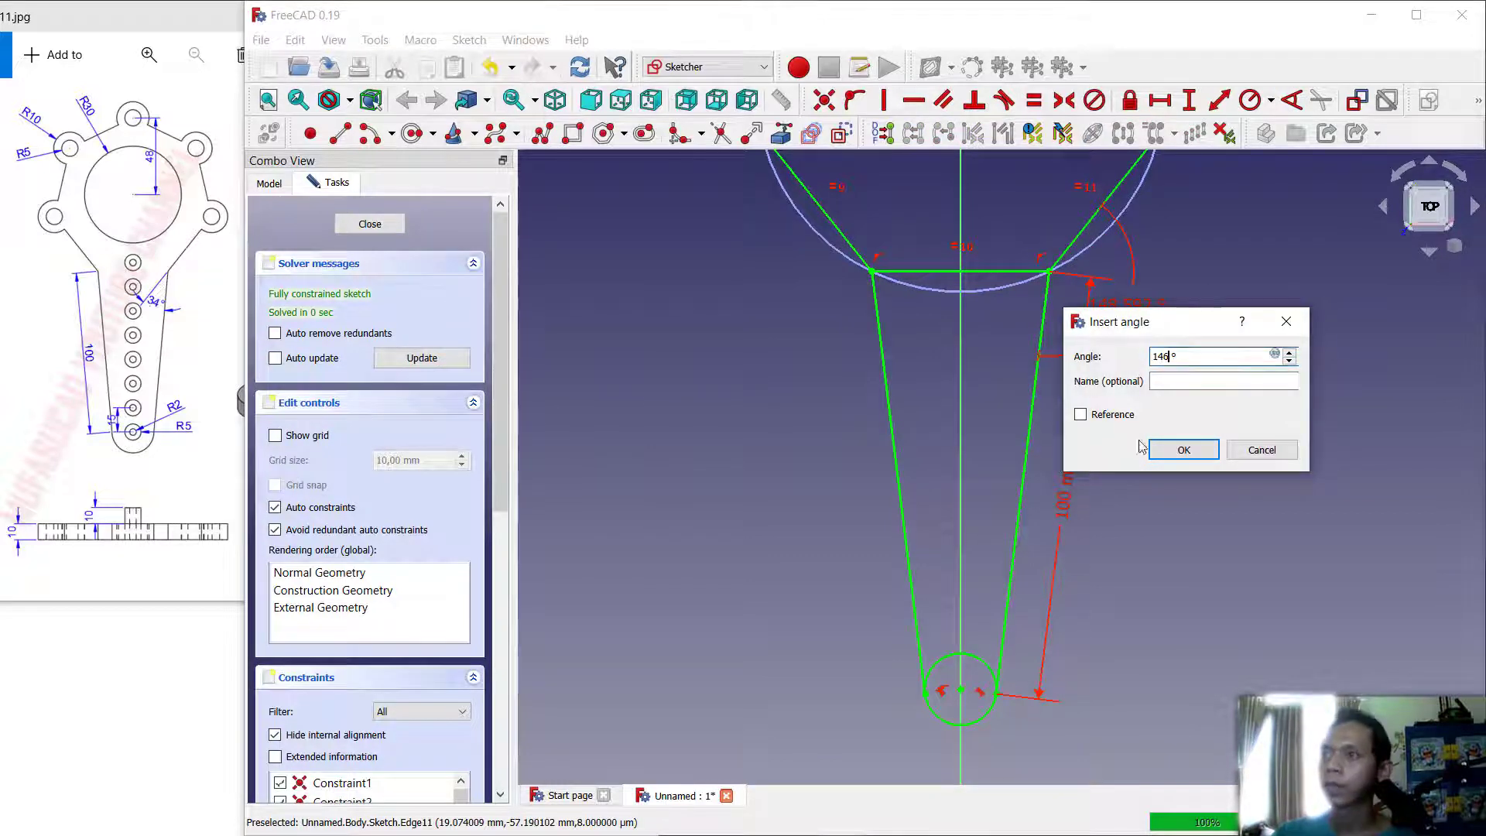
left_click(1170, 454)
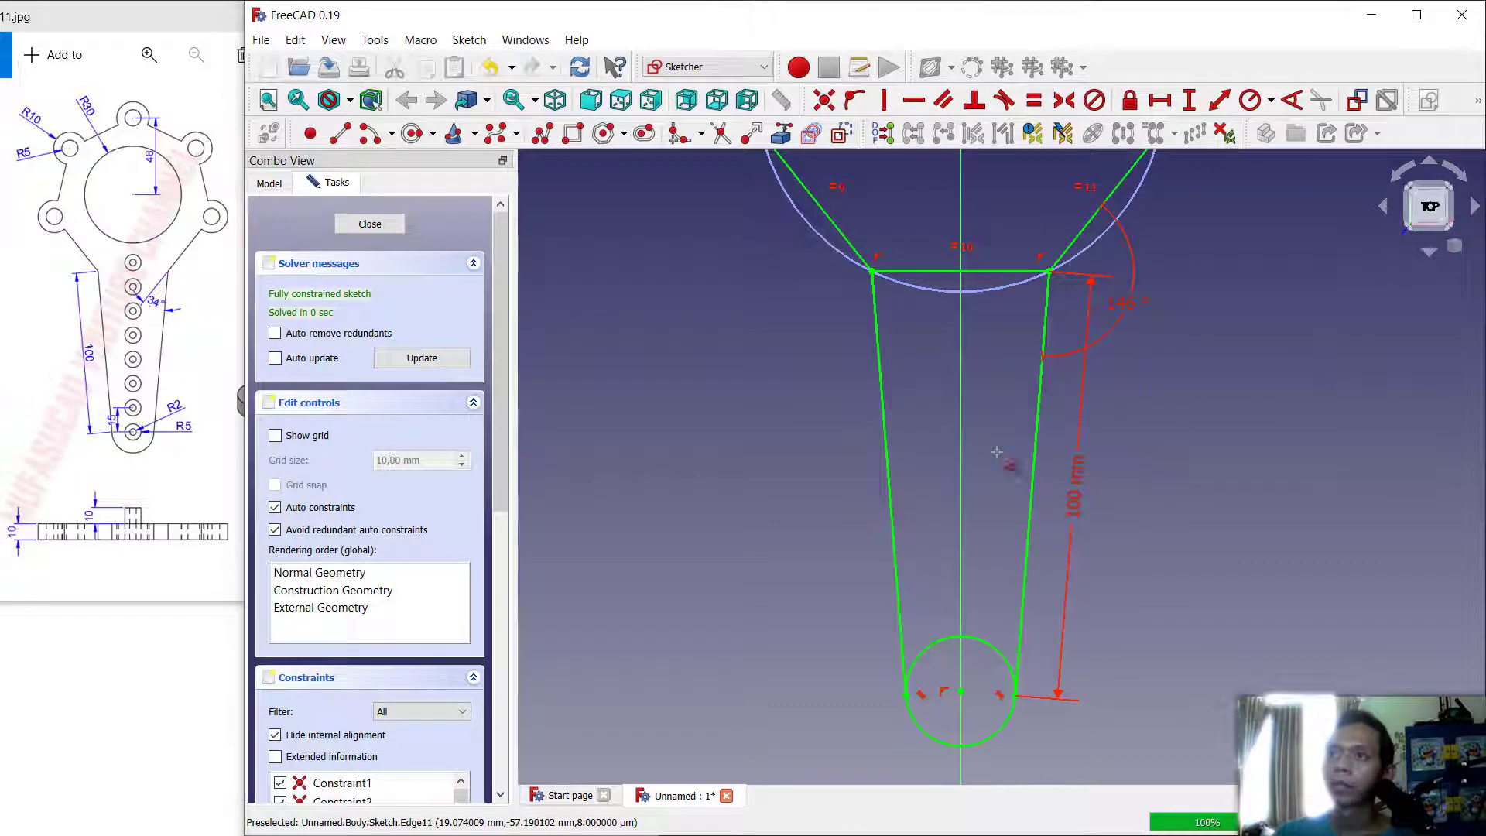
Step: Trim away the circle's upper arc to leave a rounded tip
left_click(721, 133)
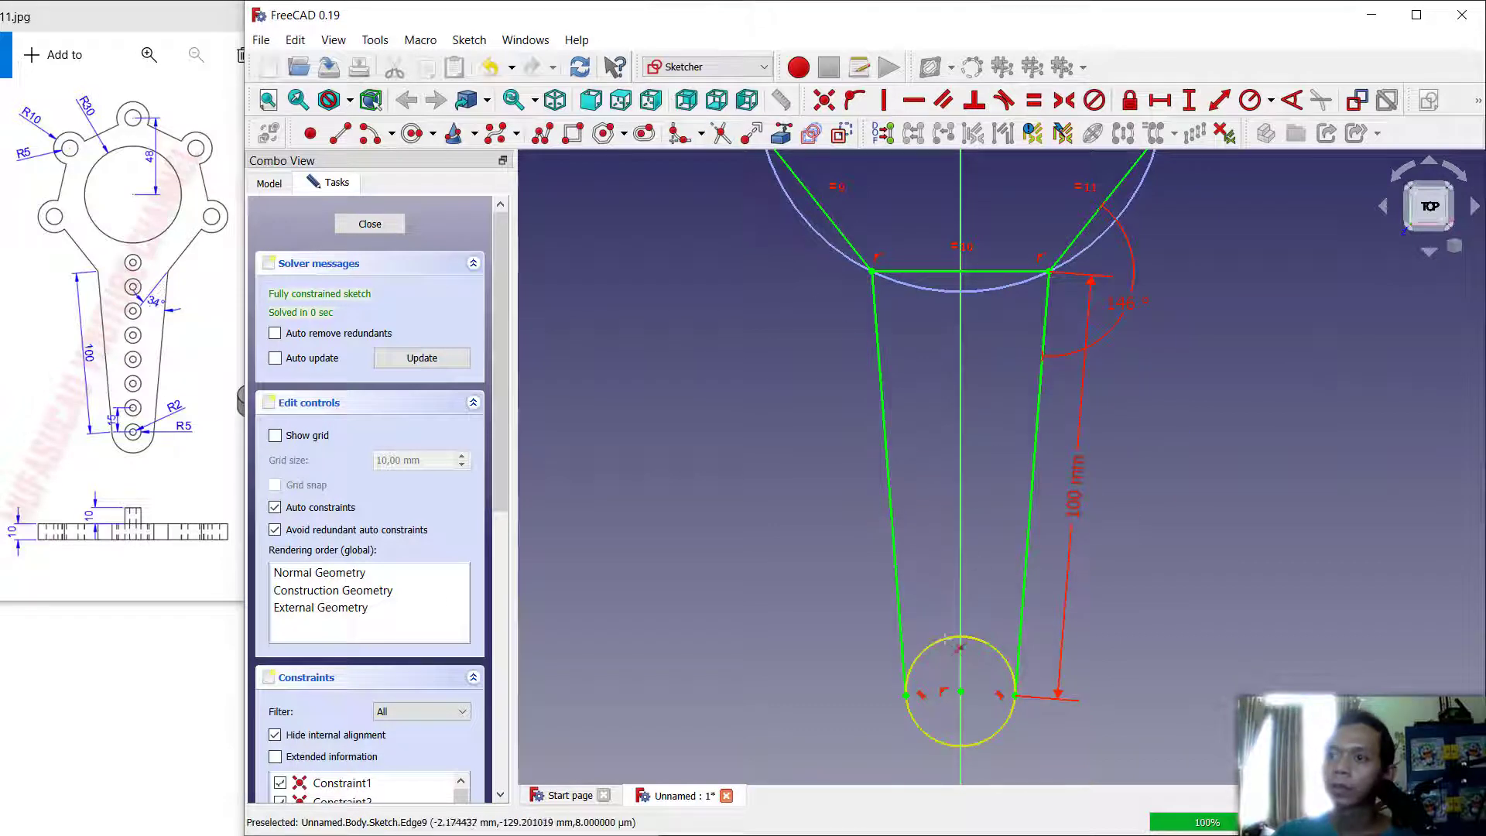
left_click(957, 649)
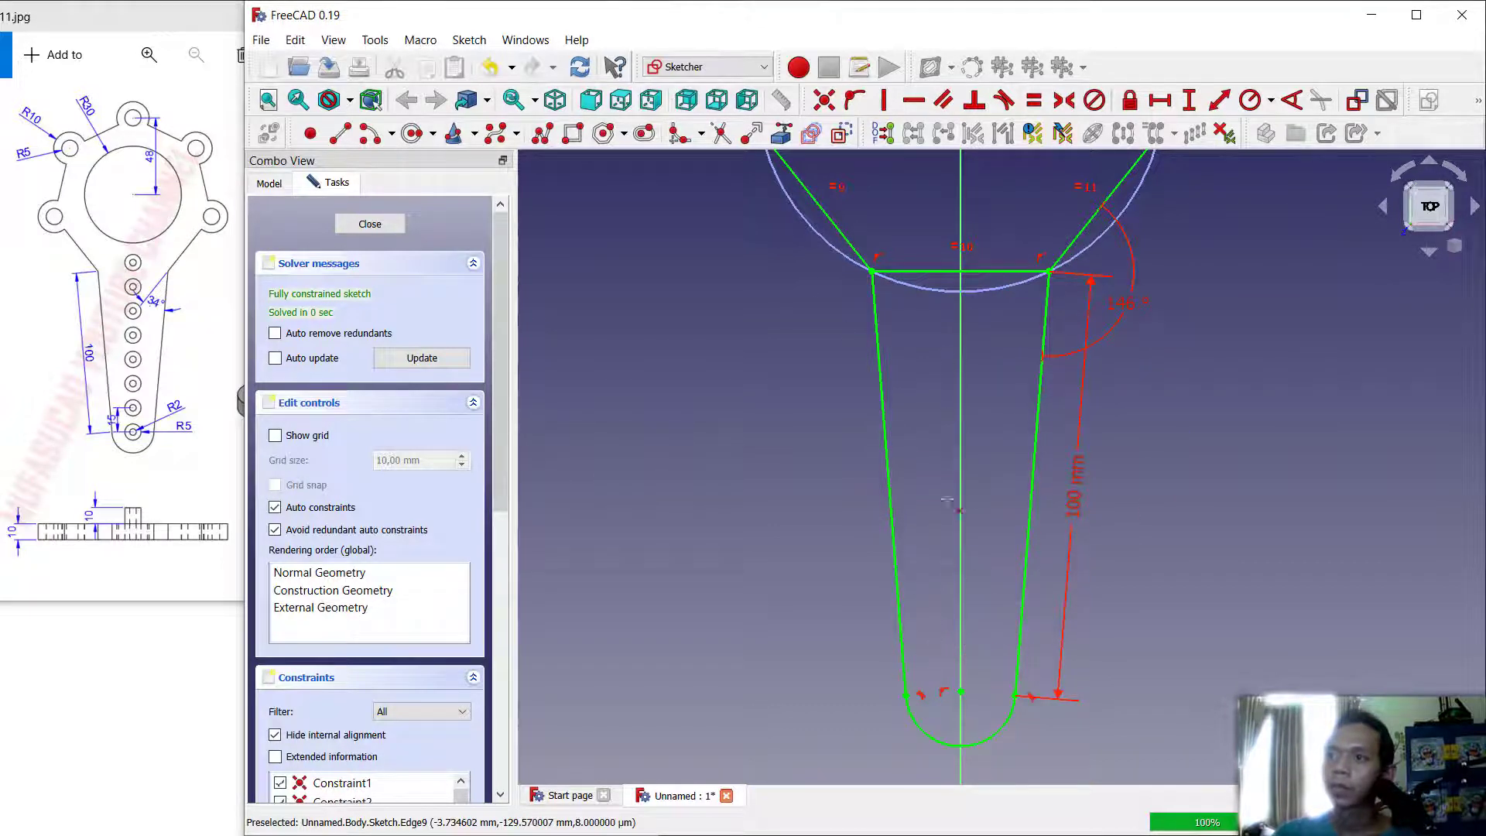
left_click(937, 273)
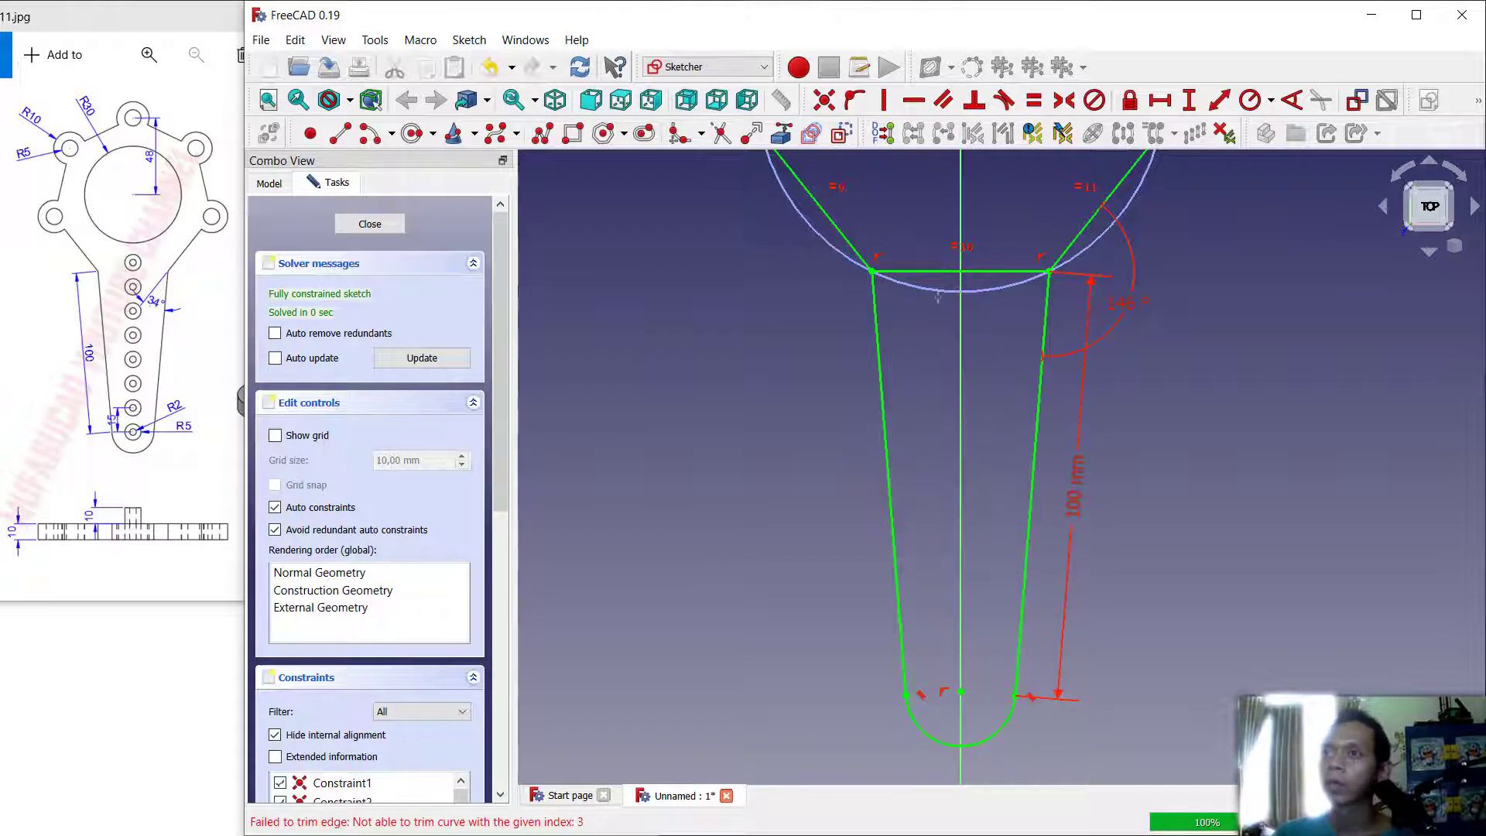
right_click(928, 271)
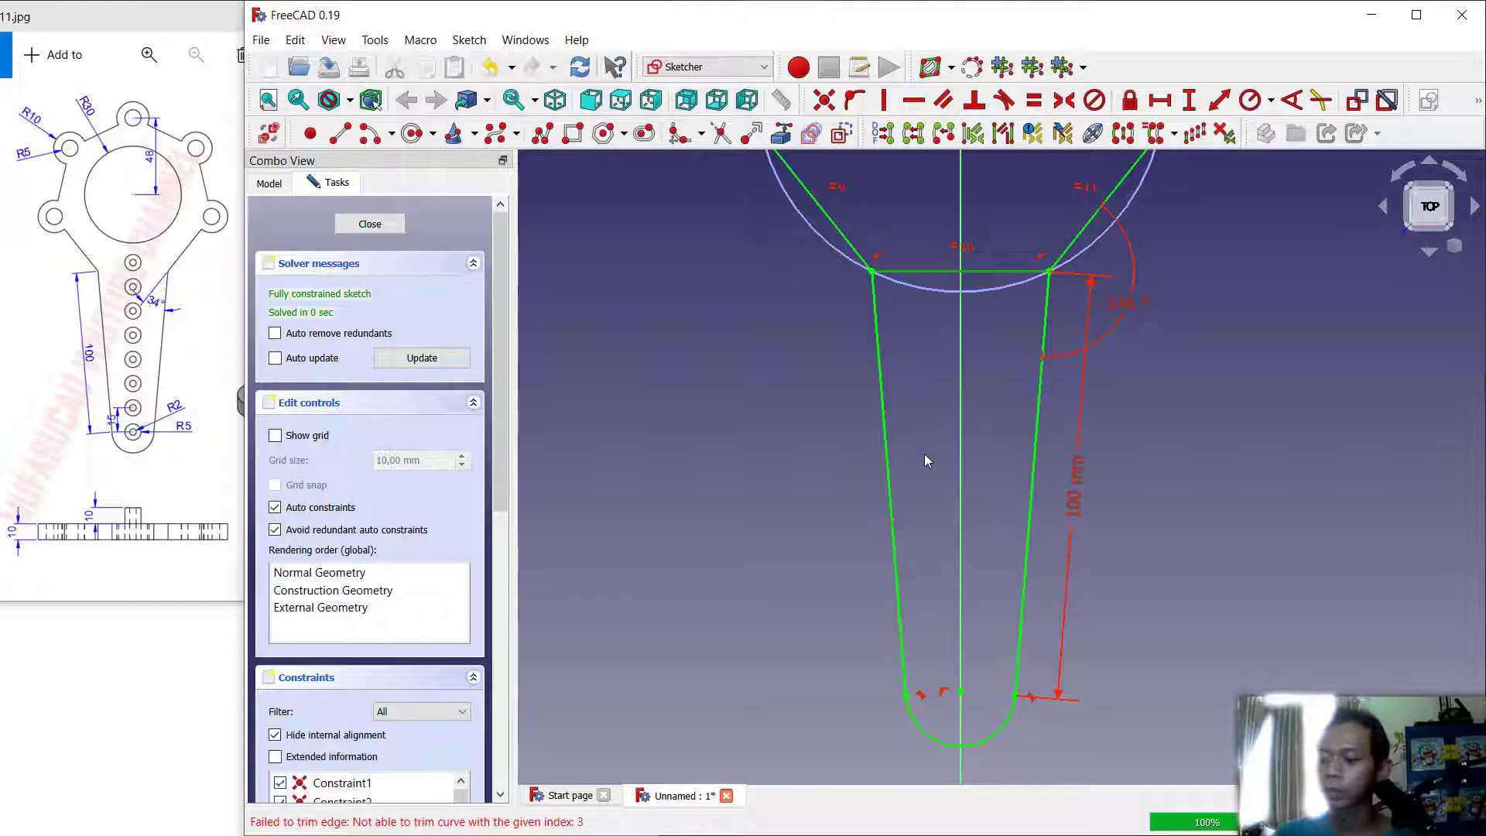
Step: Delete the line across the arm's top and leave the sketch
key("Delete")
scroll(1009, 421, "down", 5)
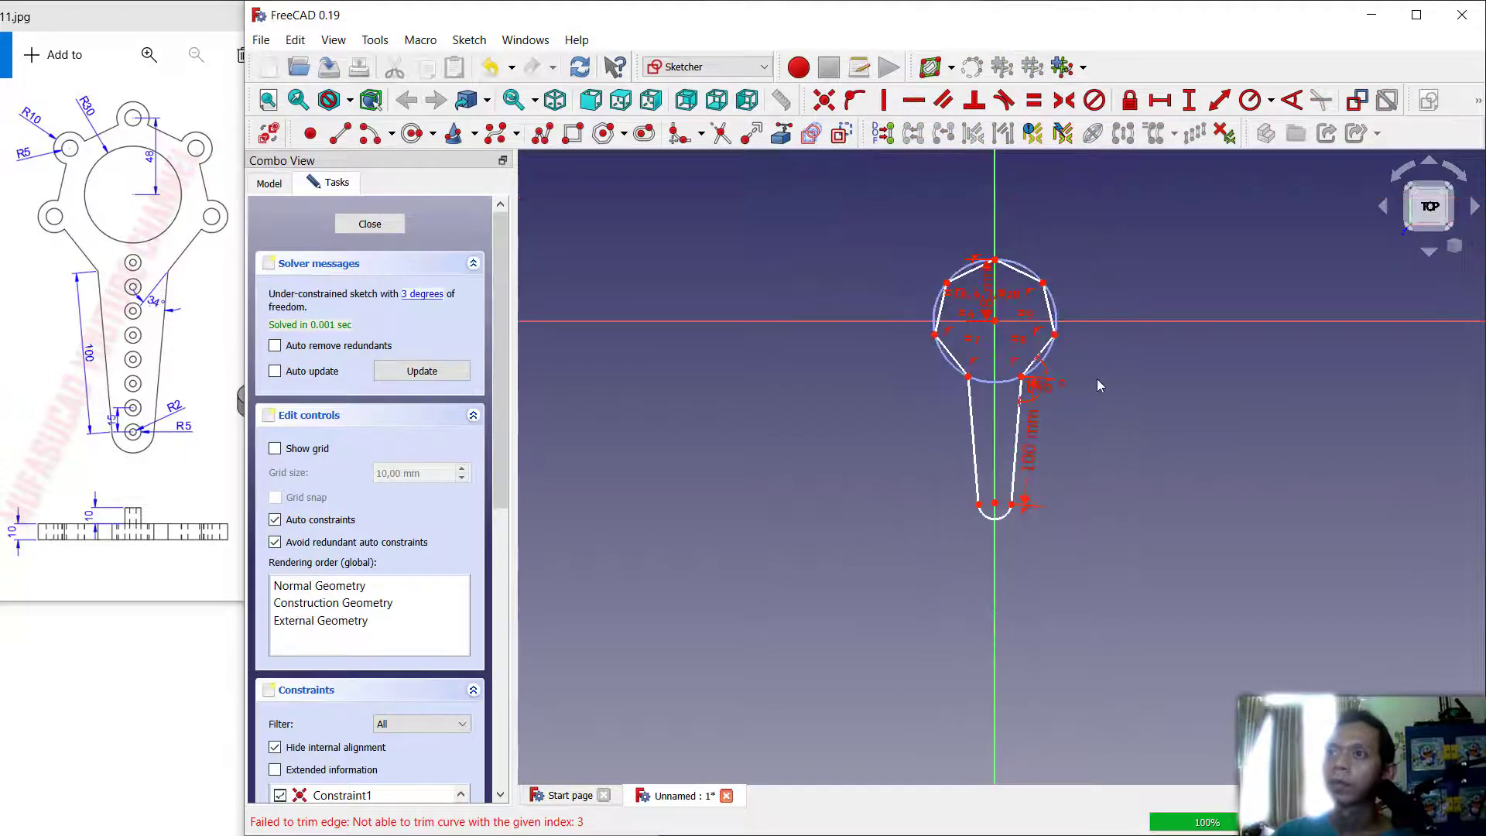
scroll(959, 393, "up", 2)
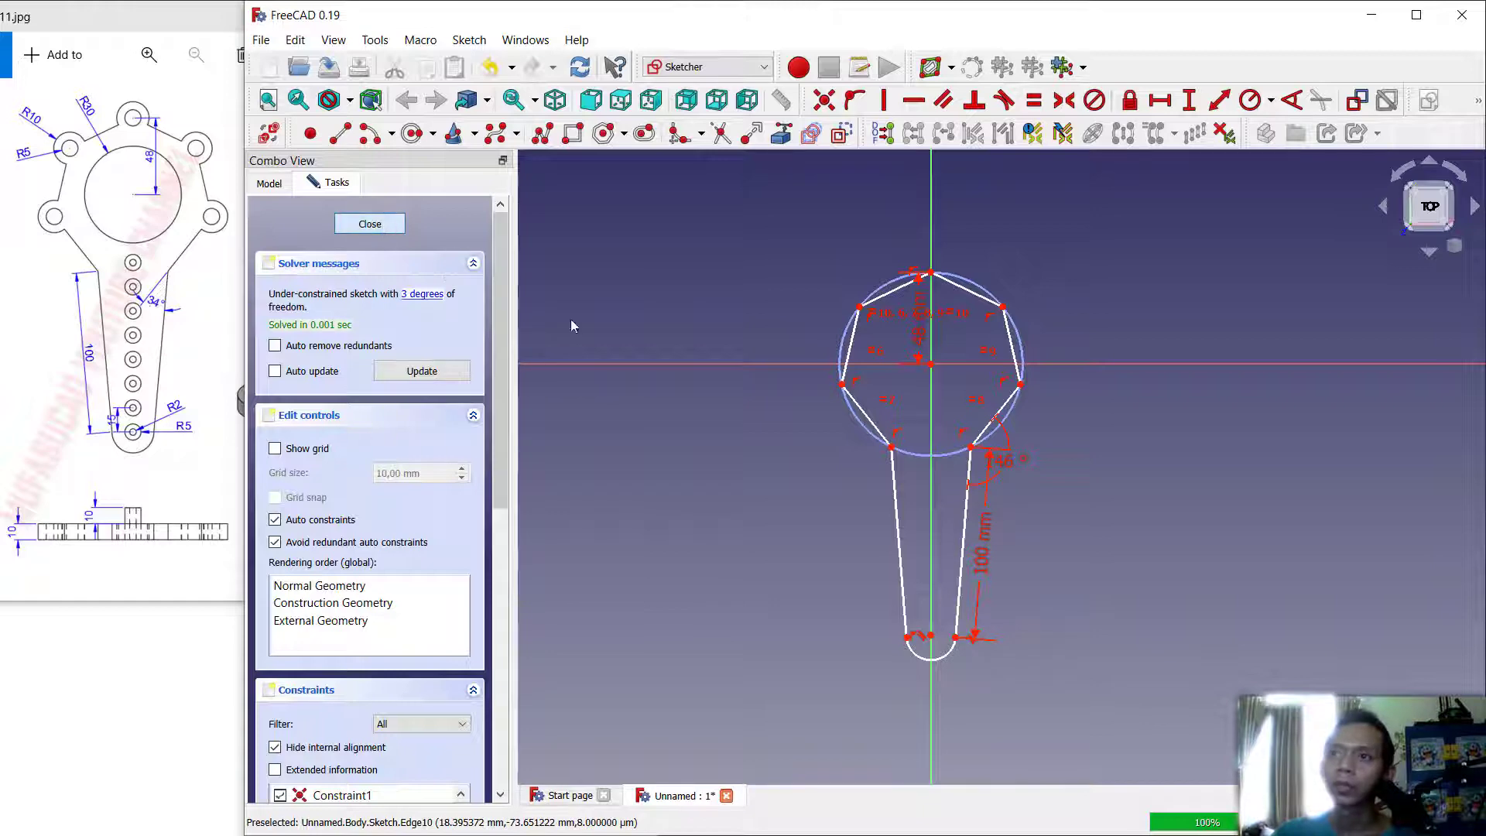
key("Escape")
Step: Pad the outline 10 mm into a solid plate and select its top face
middle_click_drag(763, 455, 889, 391)
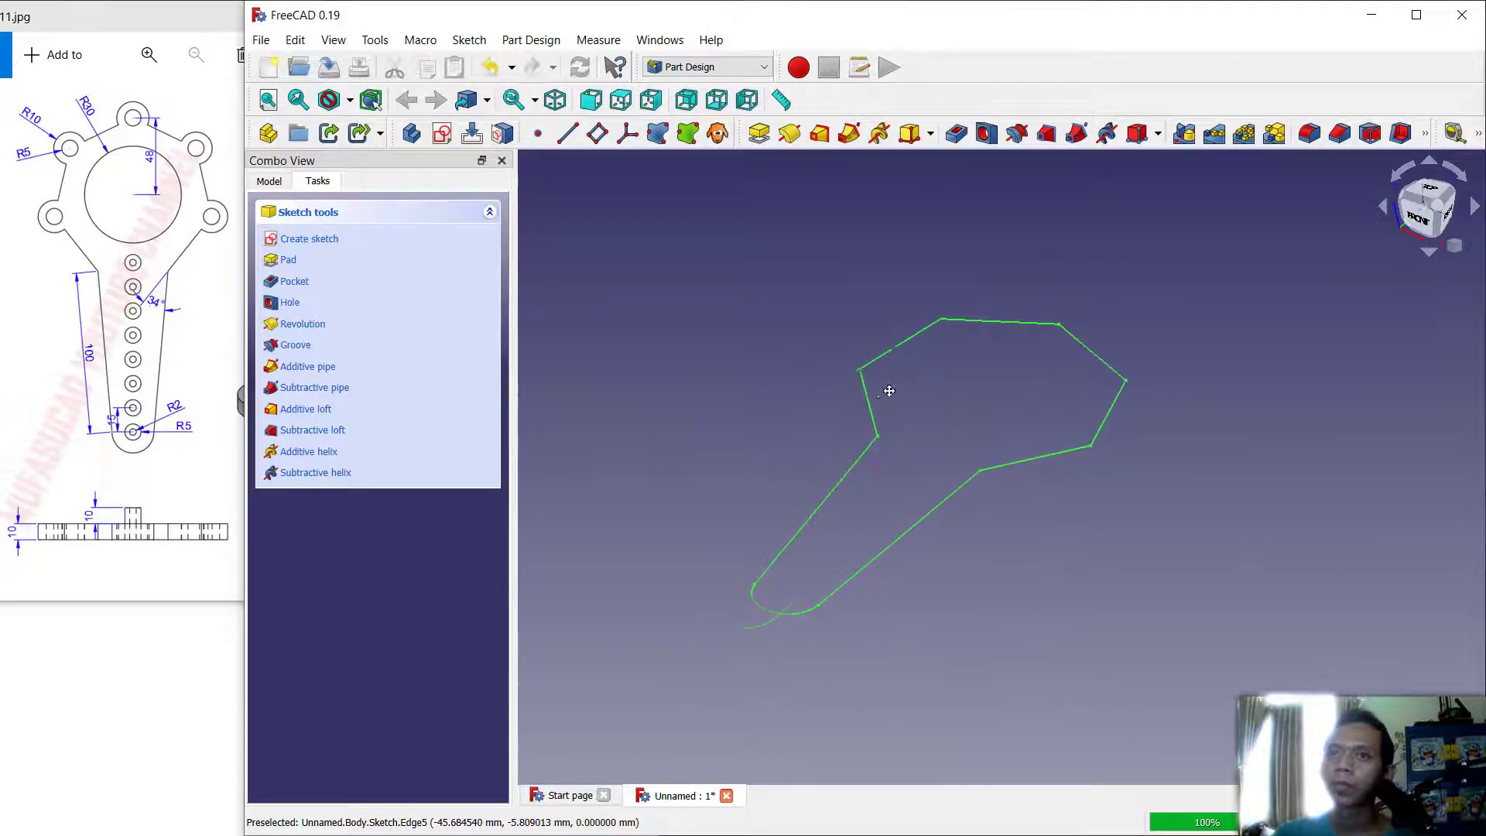
left_click(290, 263)
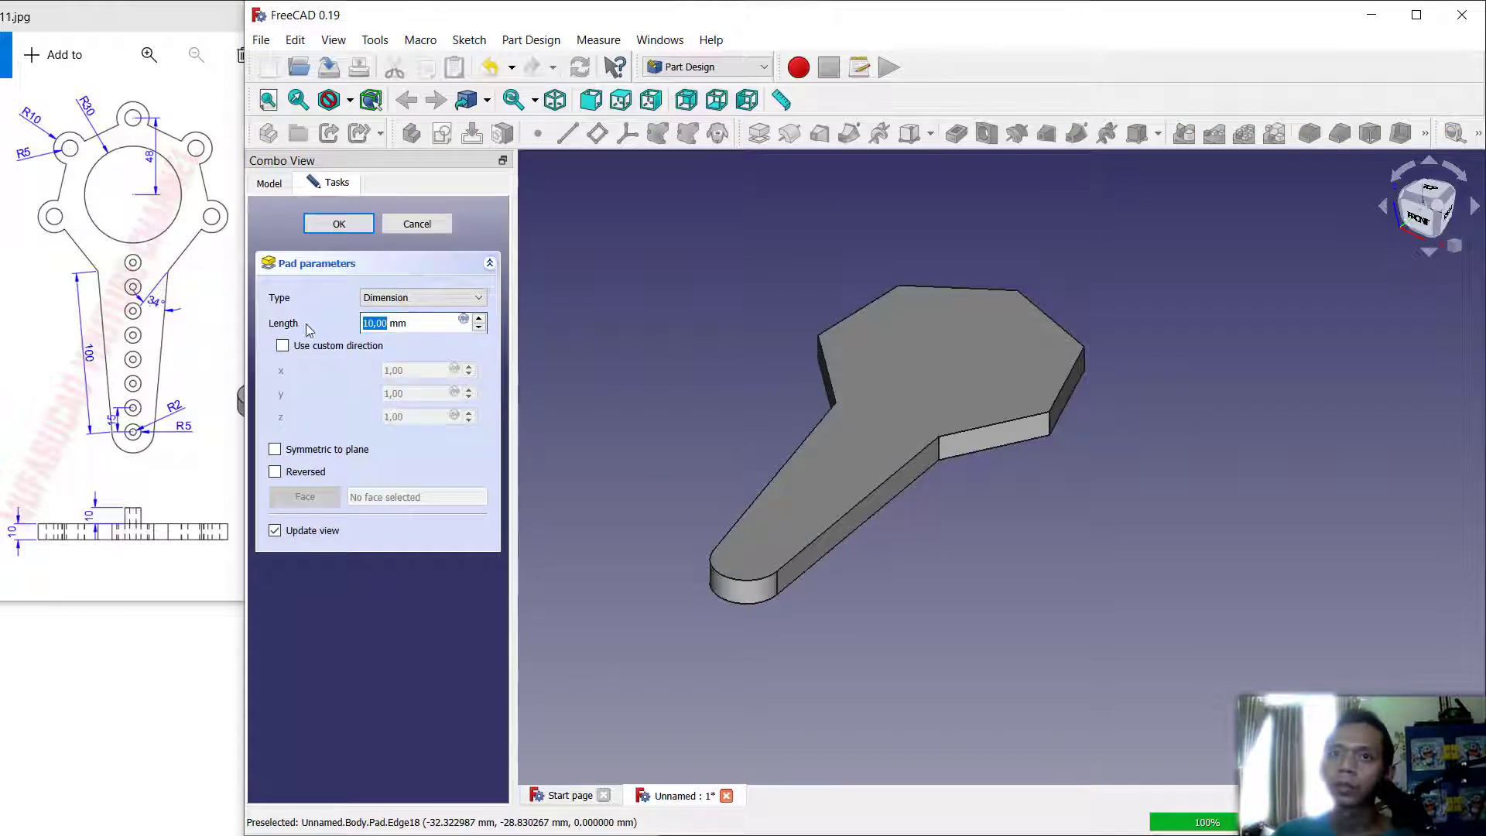
left_click(339, 224)
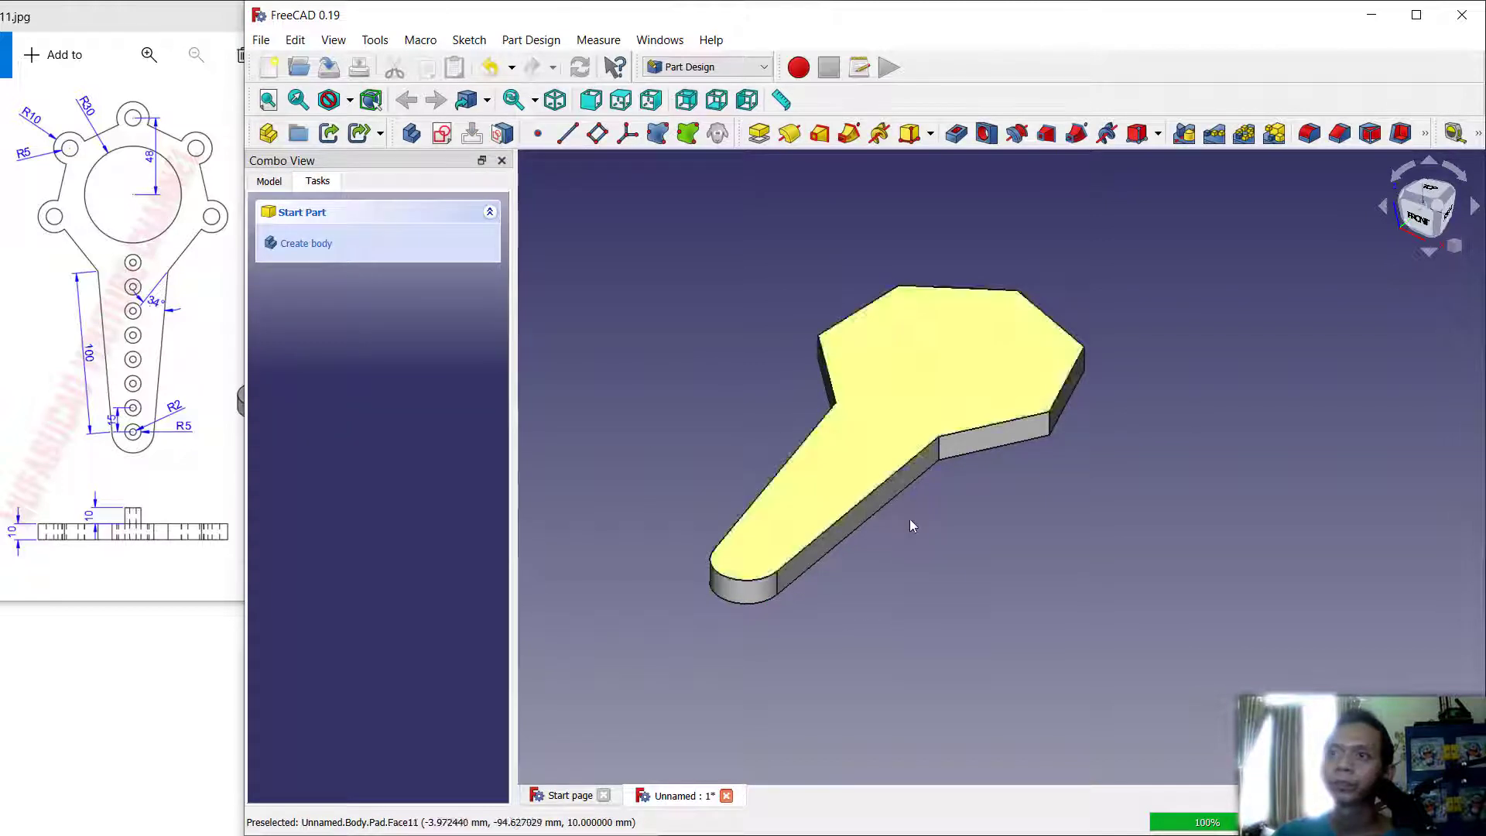
left_click(909, 408)
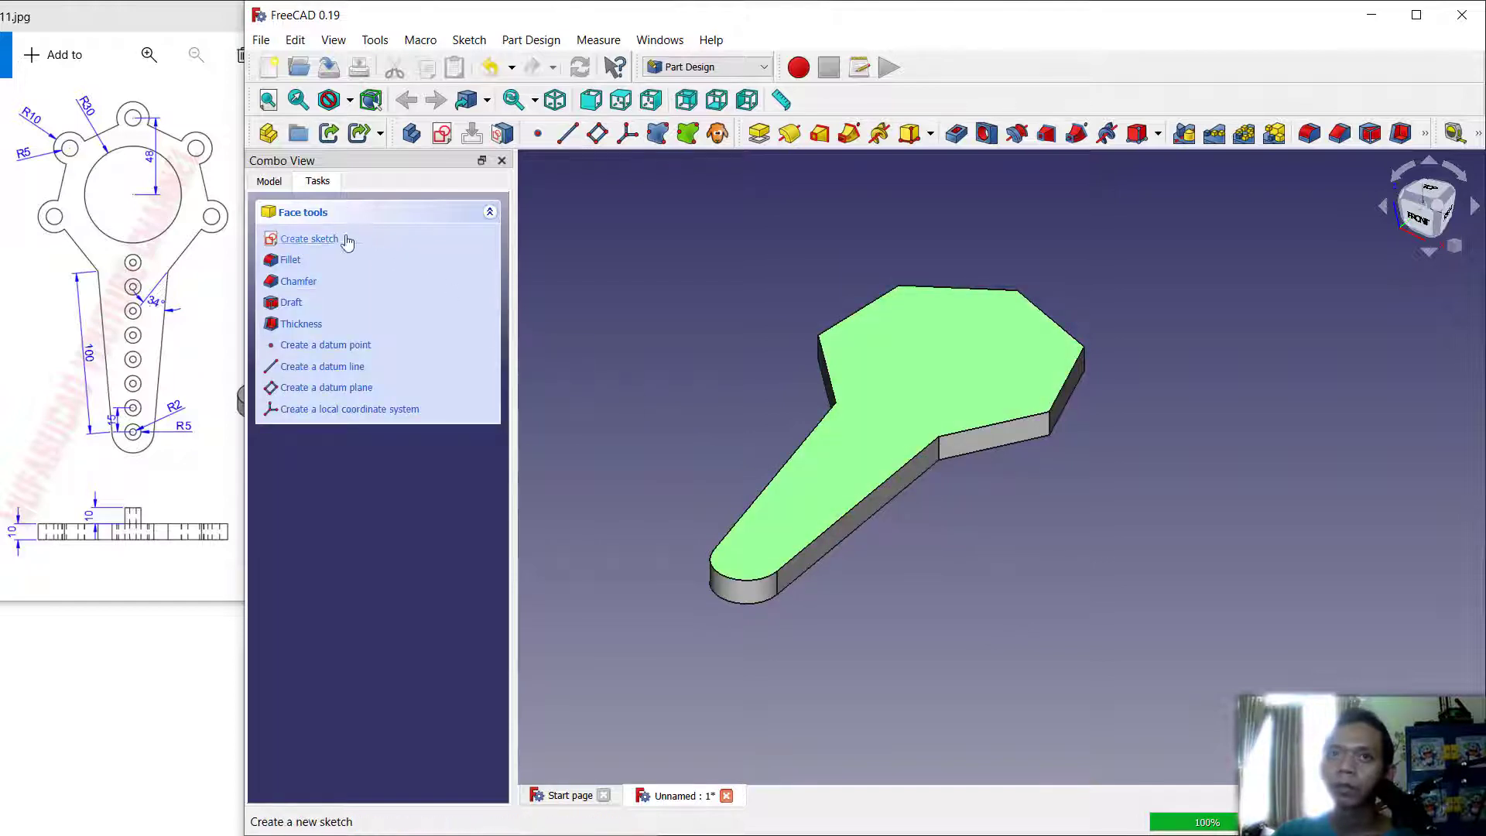
Step: Start a sketch on the plate's top face with the rounded end arc as external geometry
left_click(321, 240)
scroll(937, 499, "up", 3)
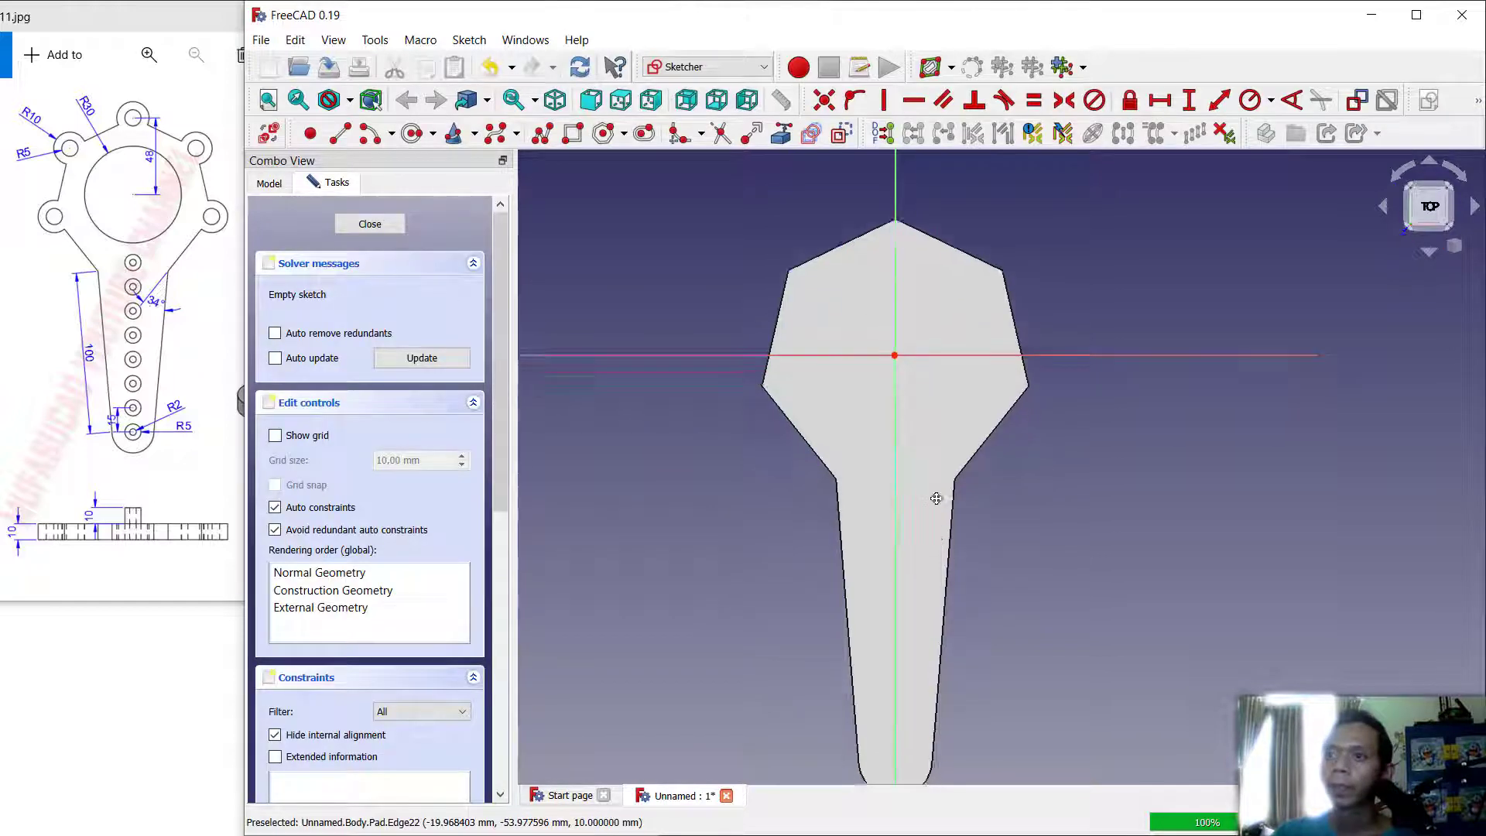
scroll(941, 680, "down", 3)
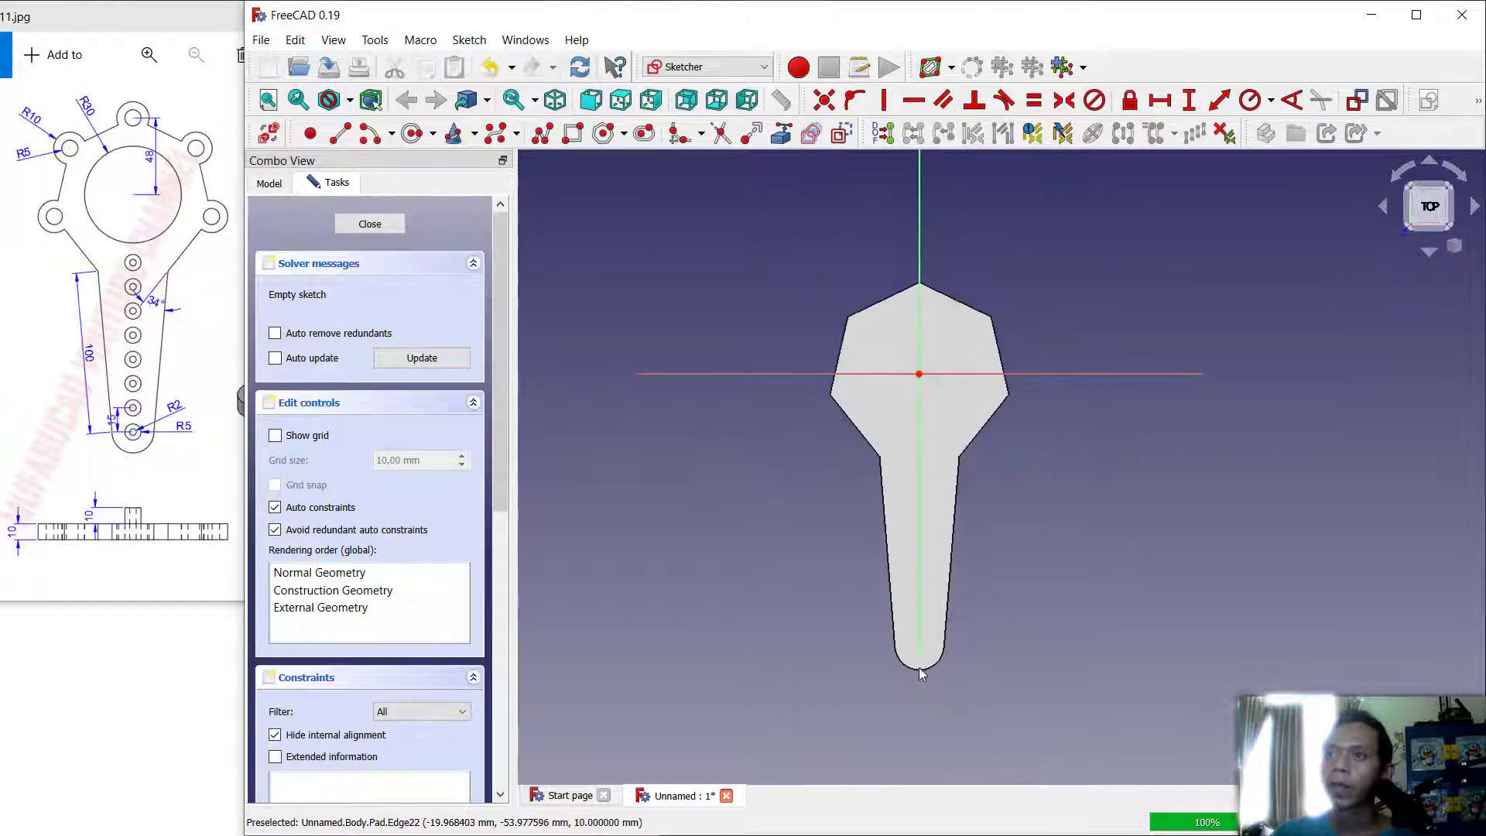
left_click(779, 134)
scroll(905, 635, "down", 2)
scroll(917, 666, "up", 5)
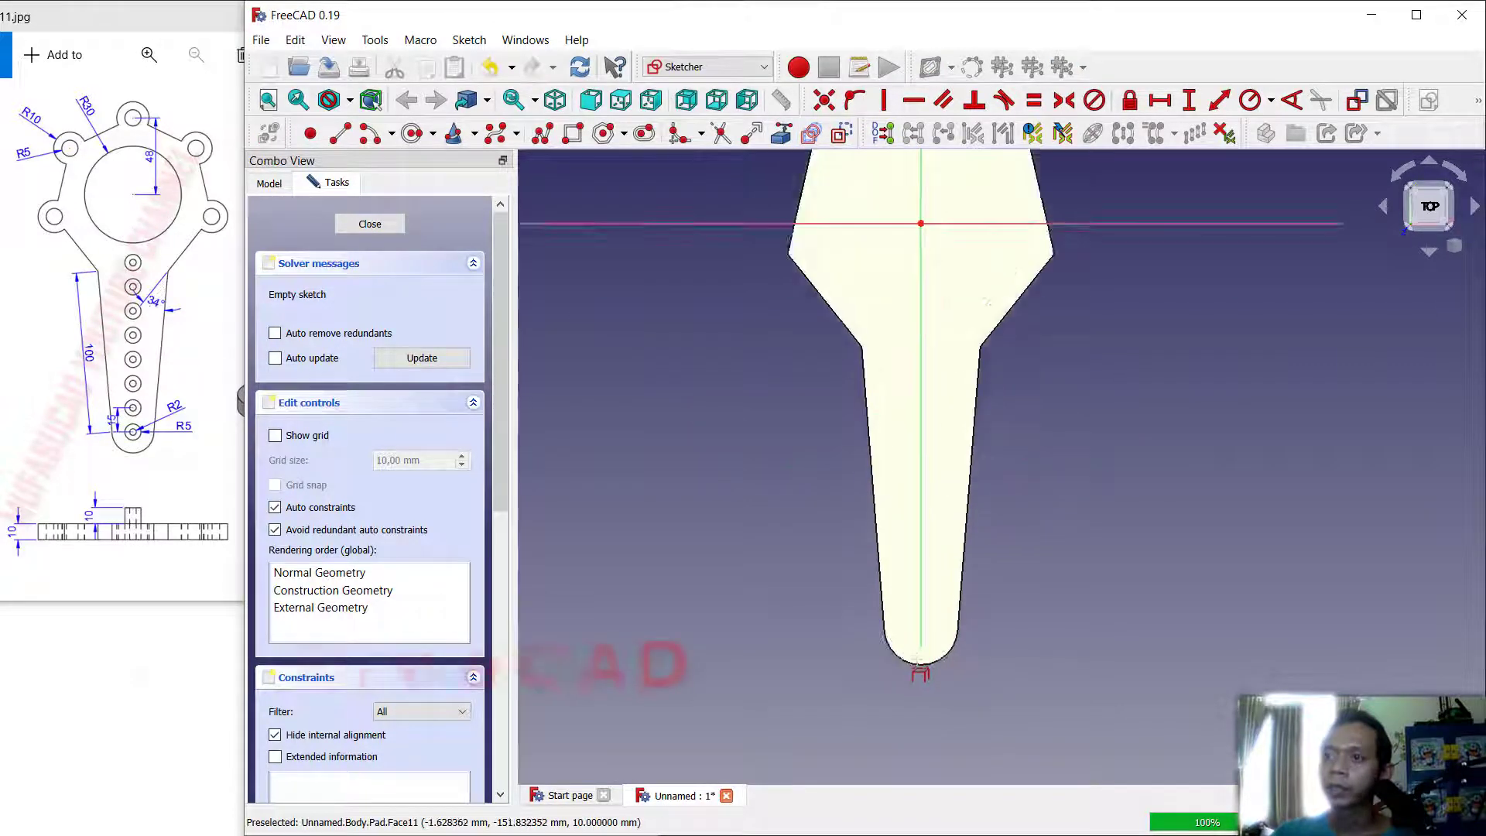
left_click(923, 669)
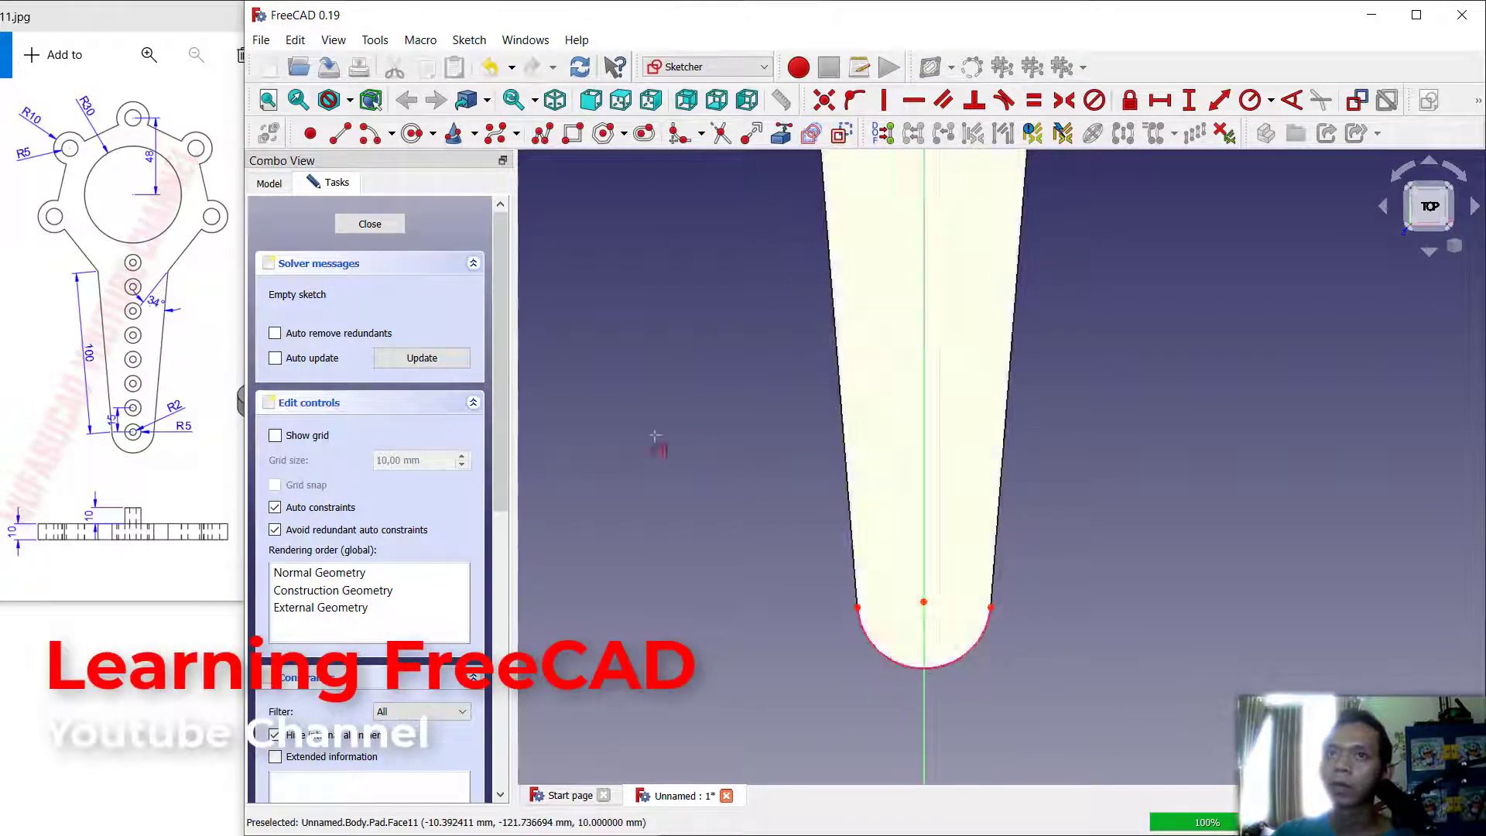
Step: Draw a 5 mm radius circle at the arc's centre and close the sketch
left_click(413, 133)
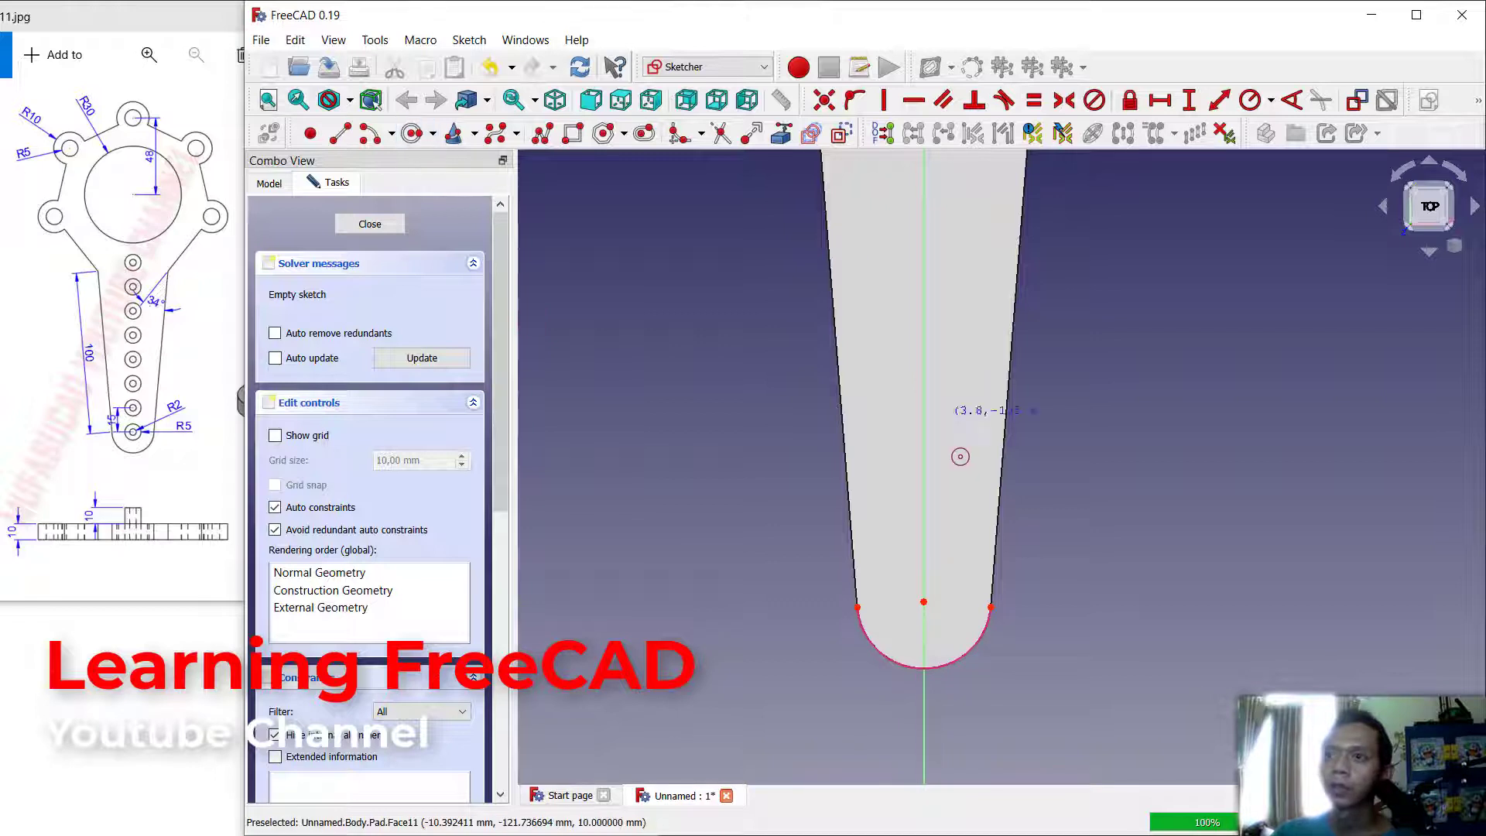
left_click(925, 602)
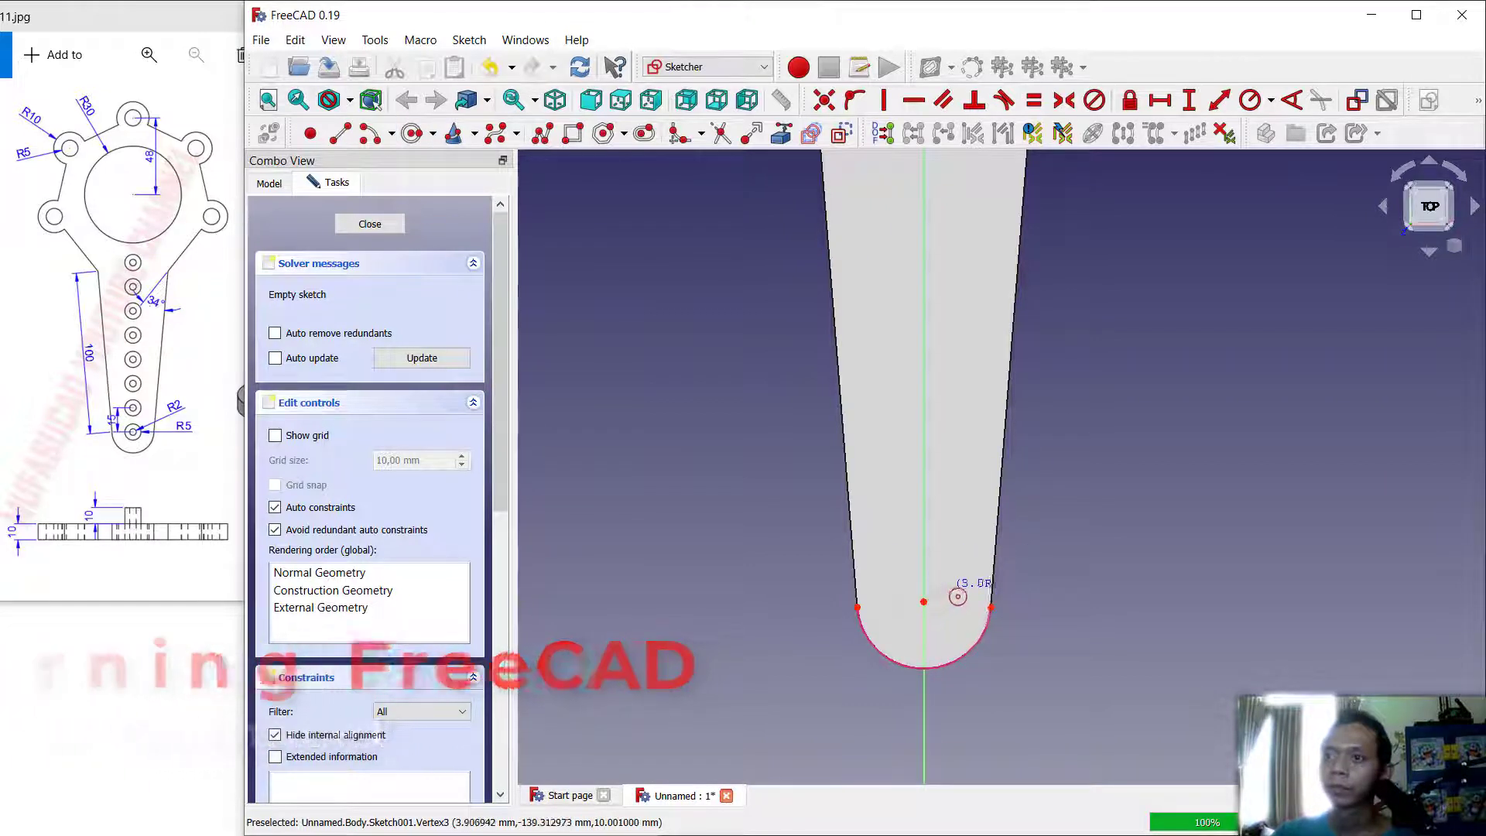
left_click(960, 595)
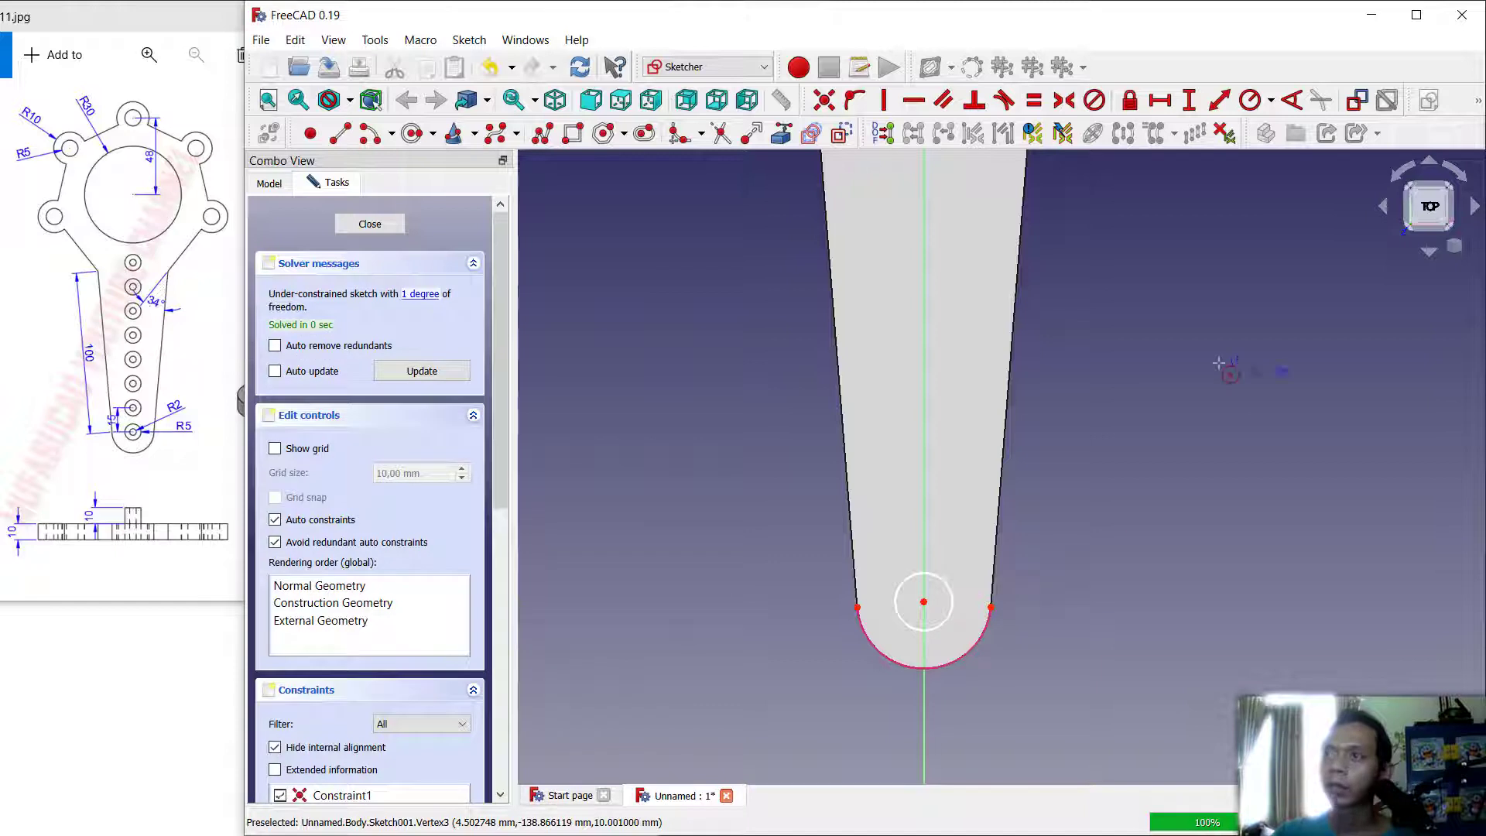
left_click(1250, 104)
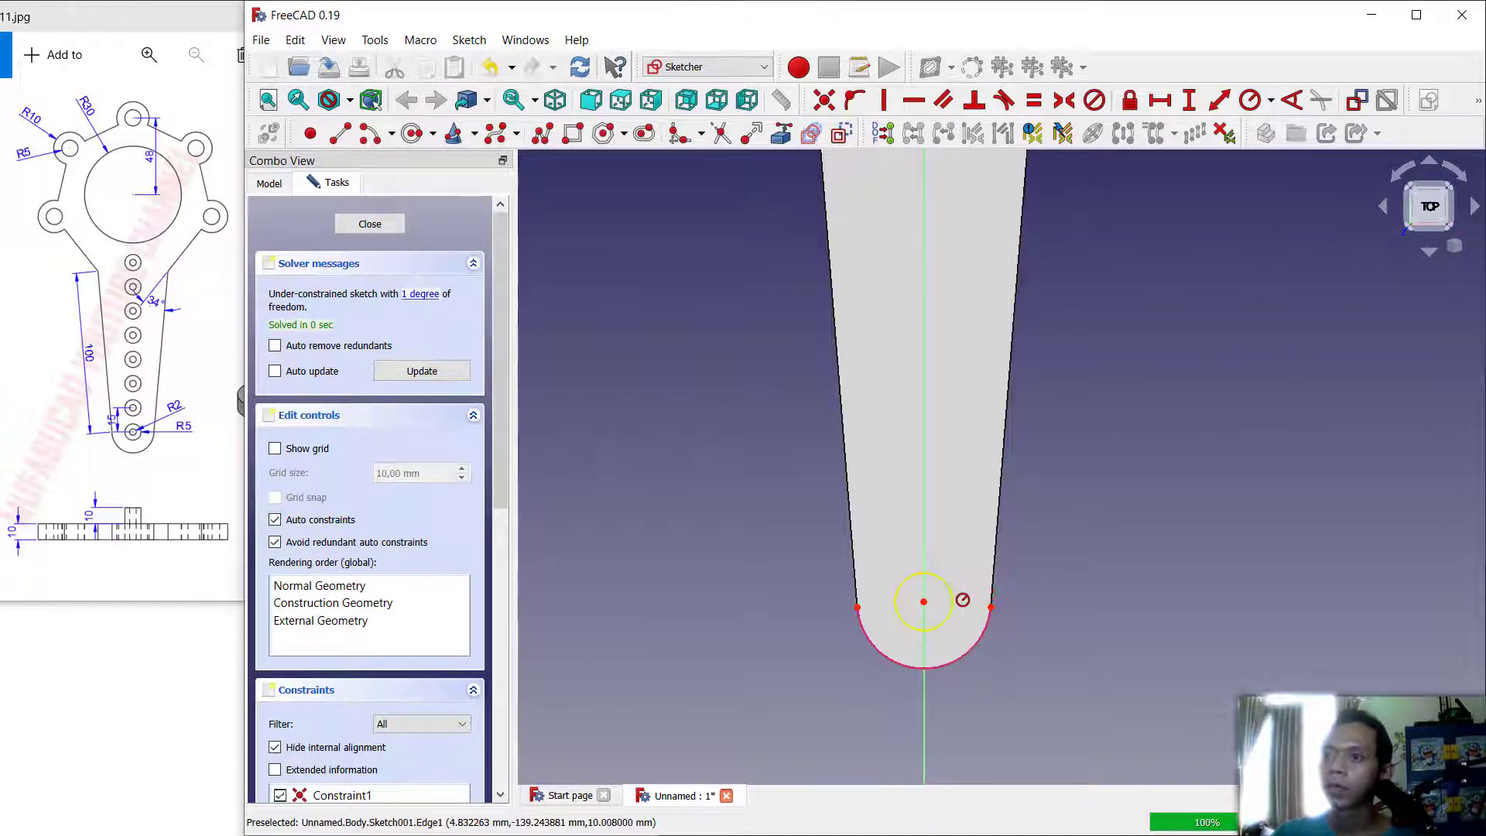
left_click(953, 588)
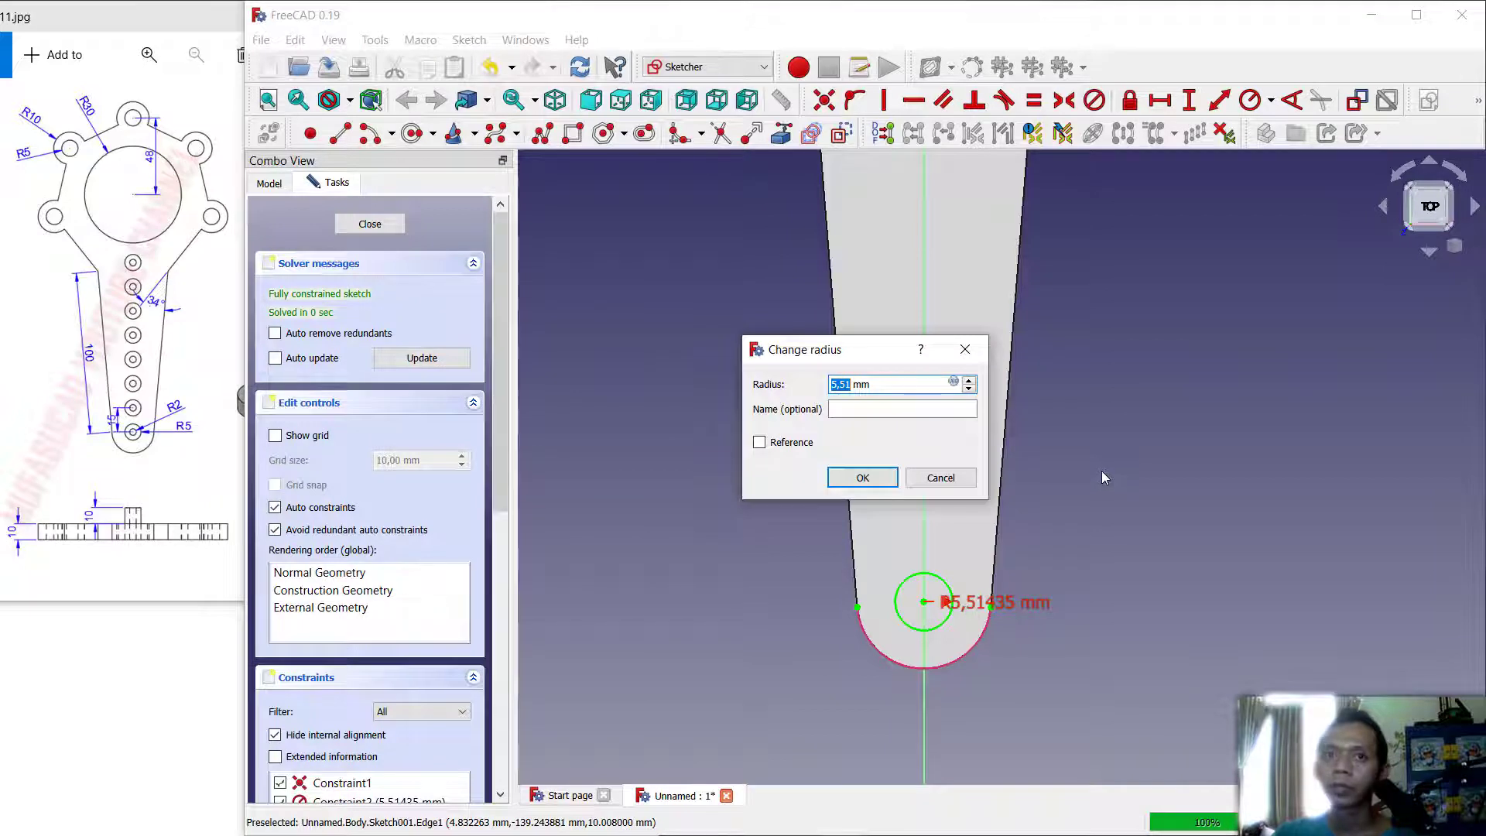
type("10")
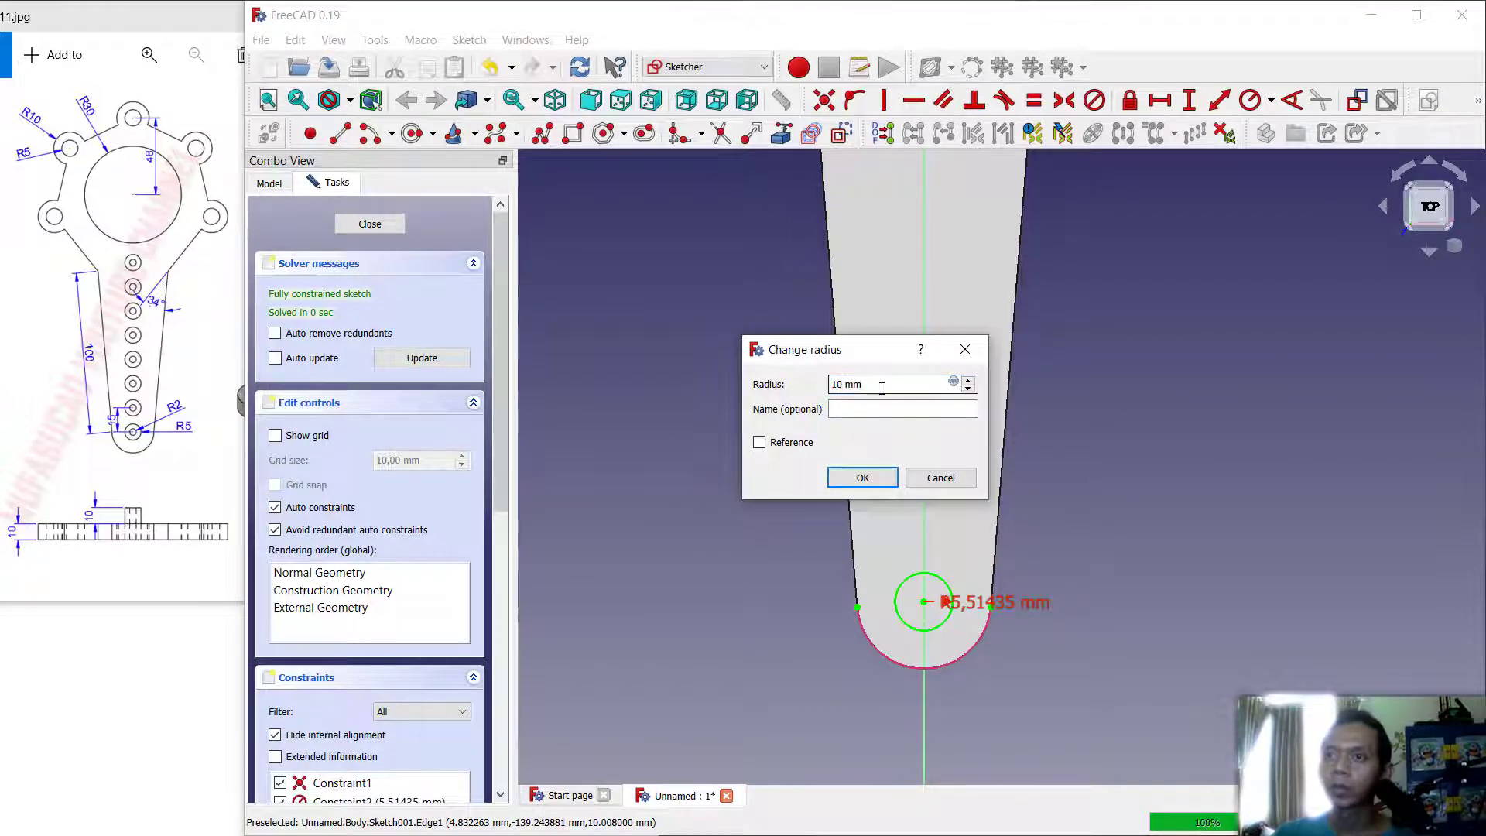
left_click_drag(848, 386, 832, 384)
type("5")
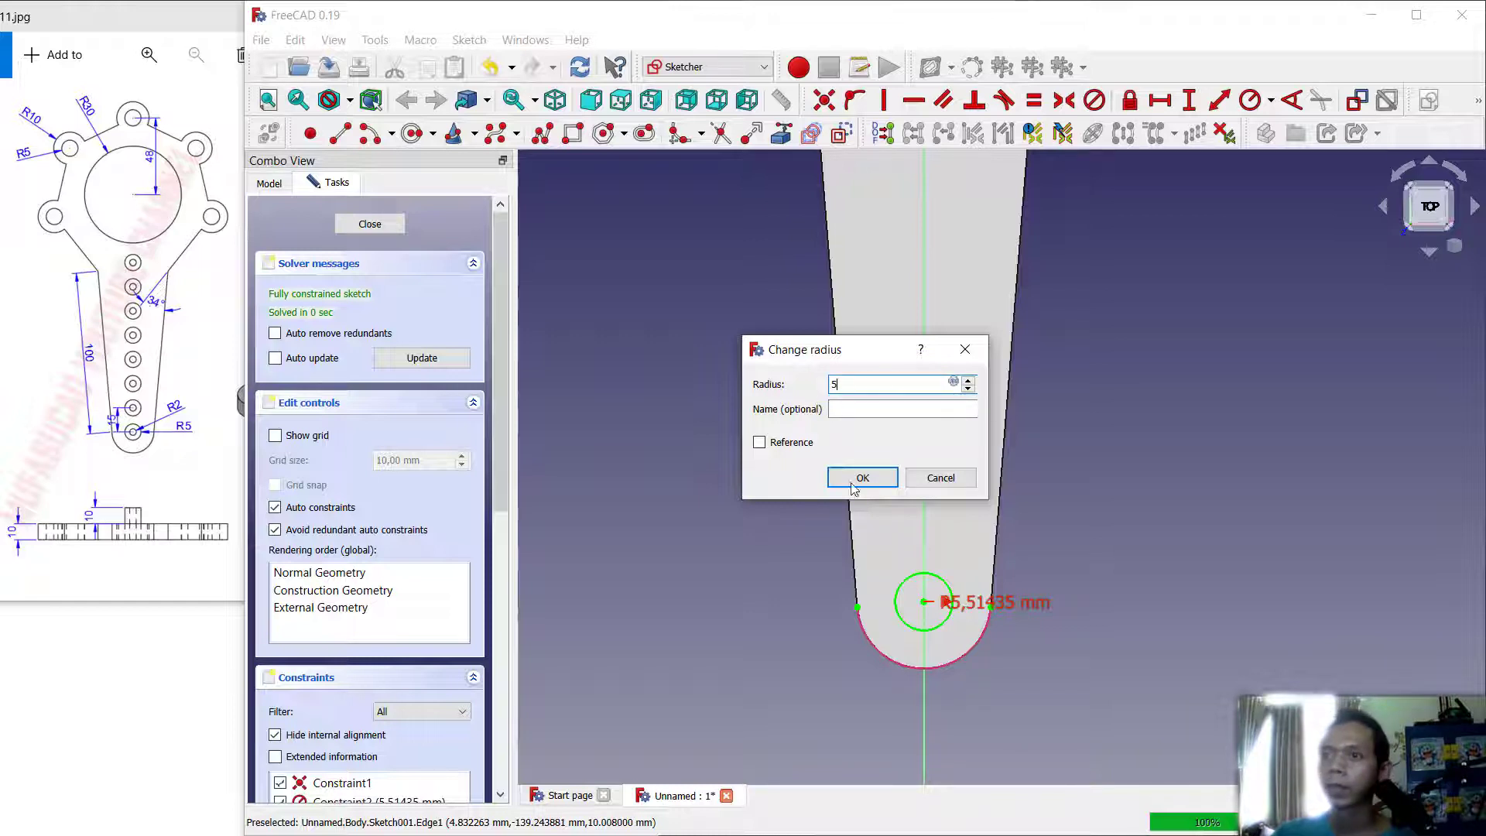
left_click(863, 479)
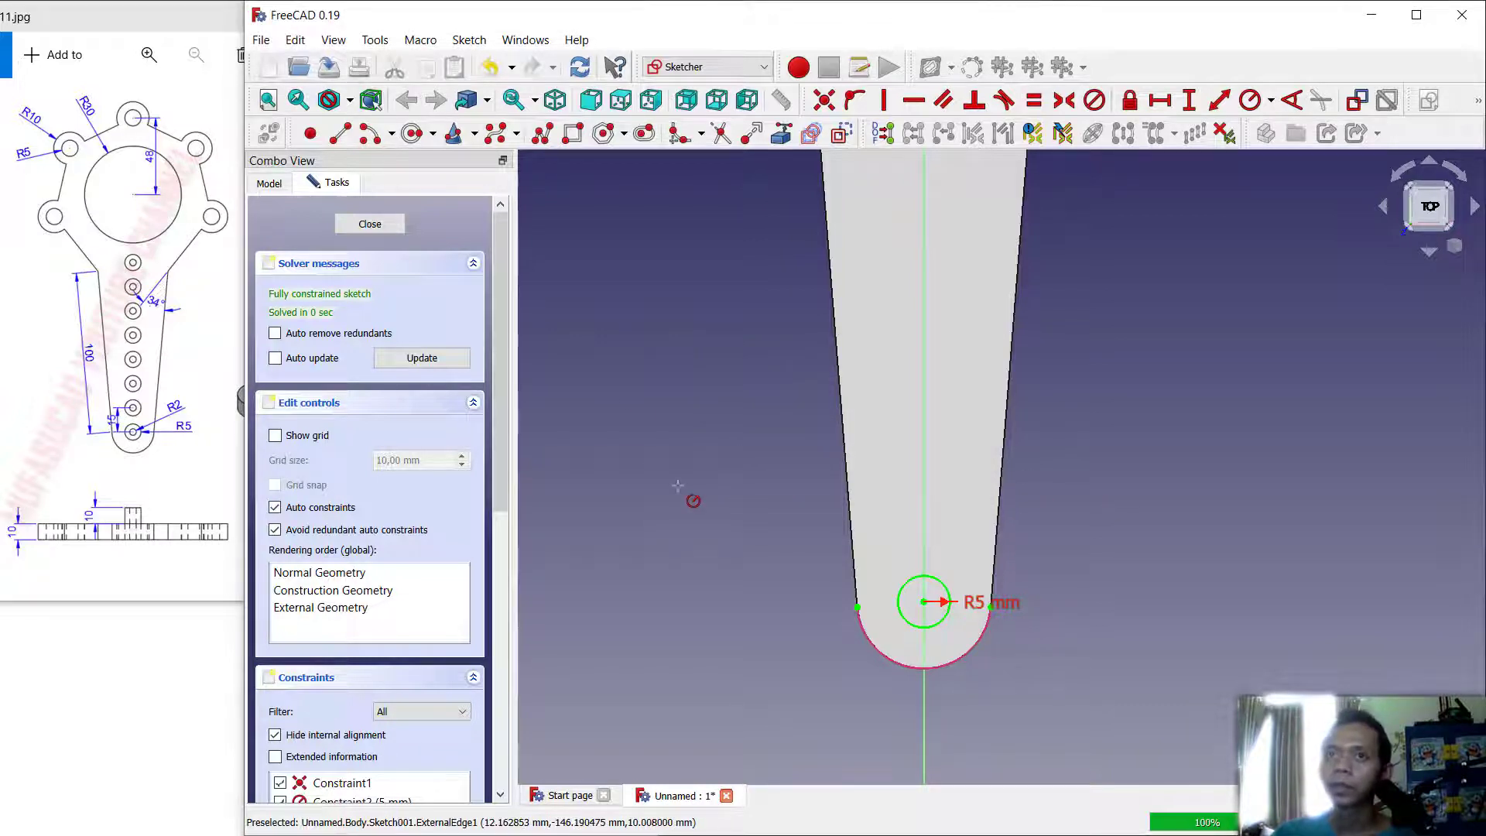
left_click(370, 224)
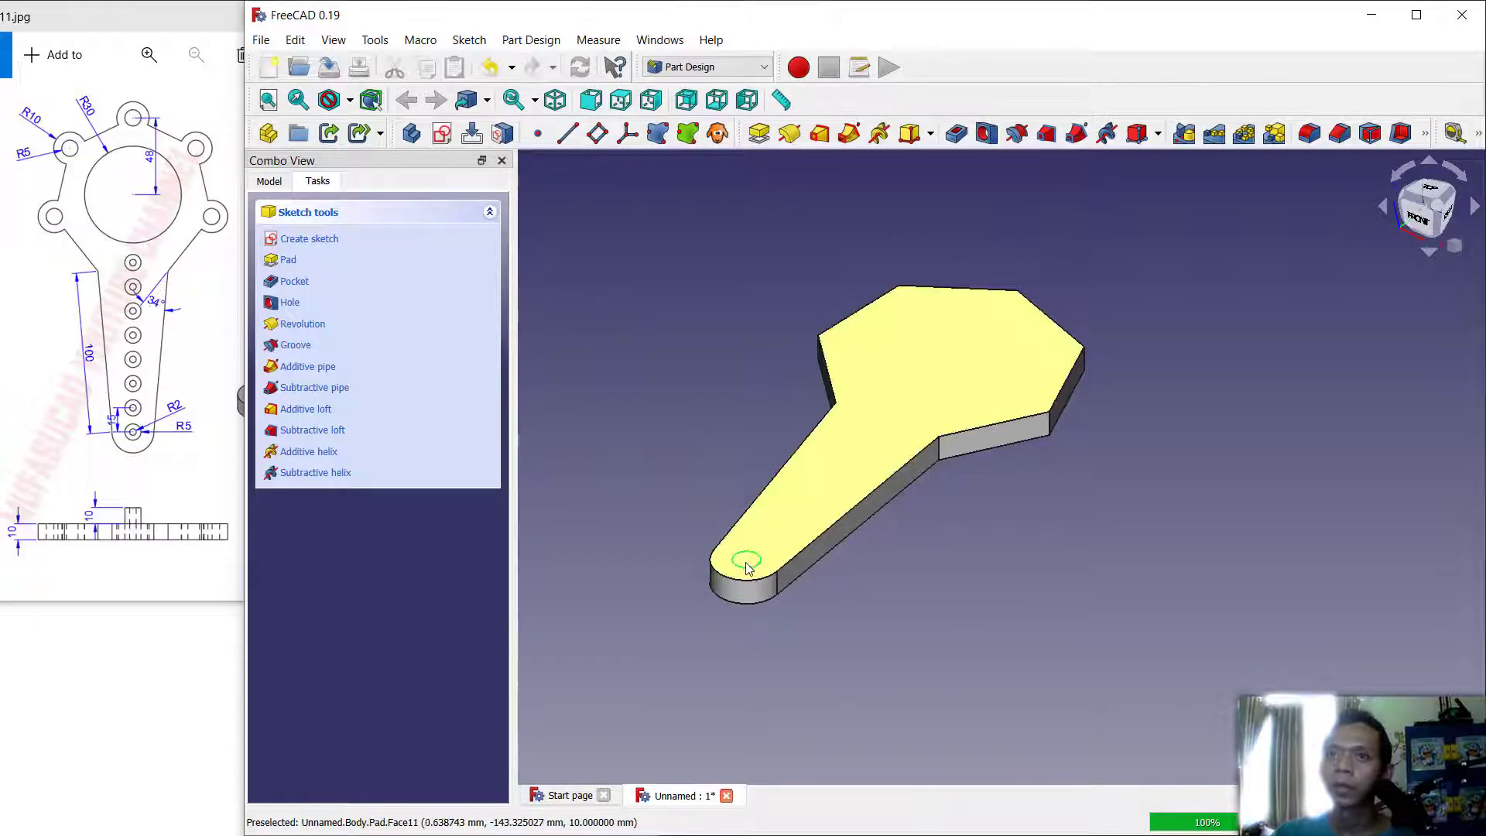
Step: Pad the 5 mm circle into a pin at the arm's tip and select its top face
left_click(287, 259)
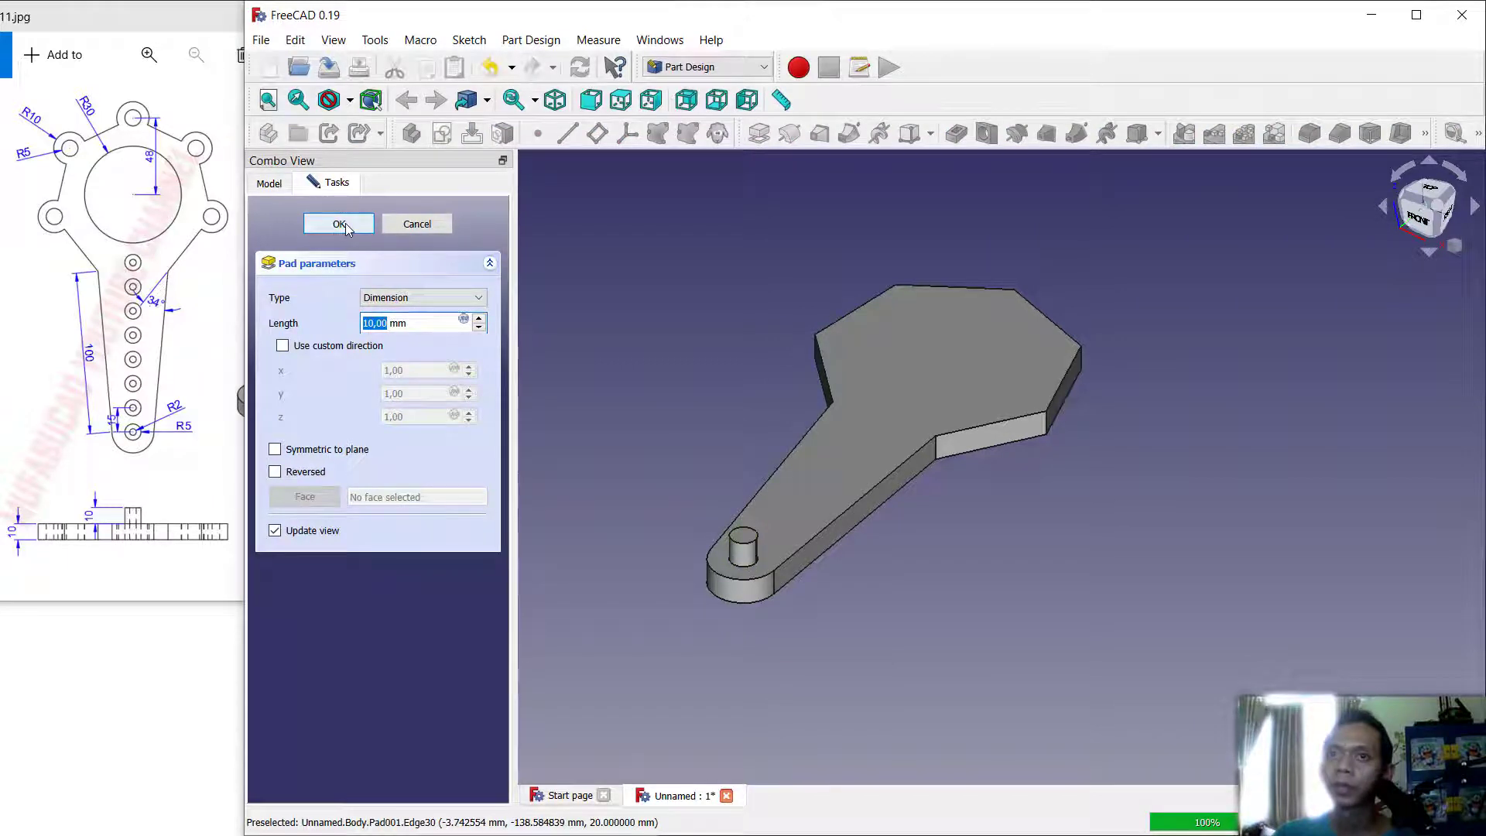
left_click(340, 224)
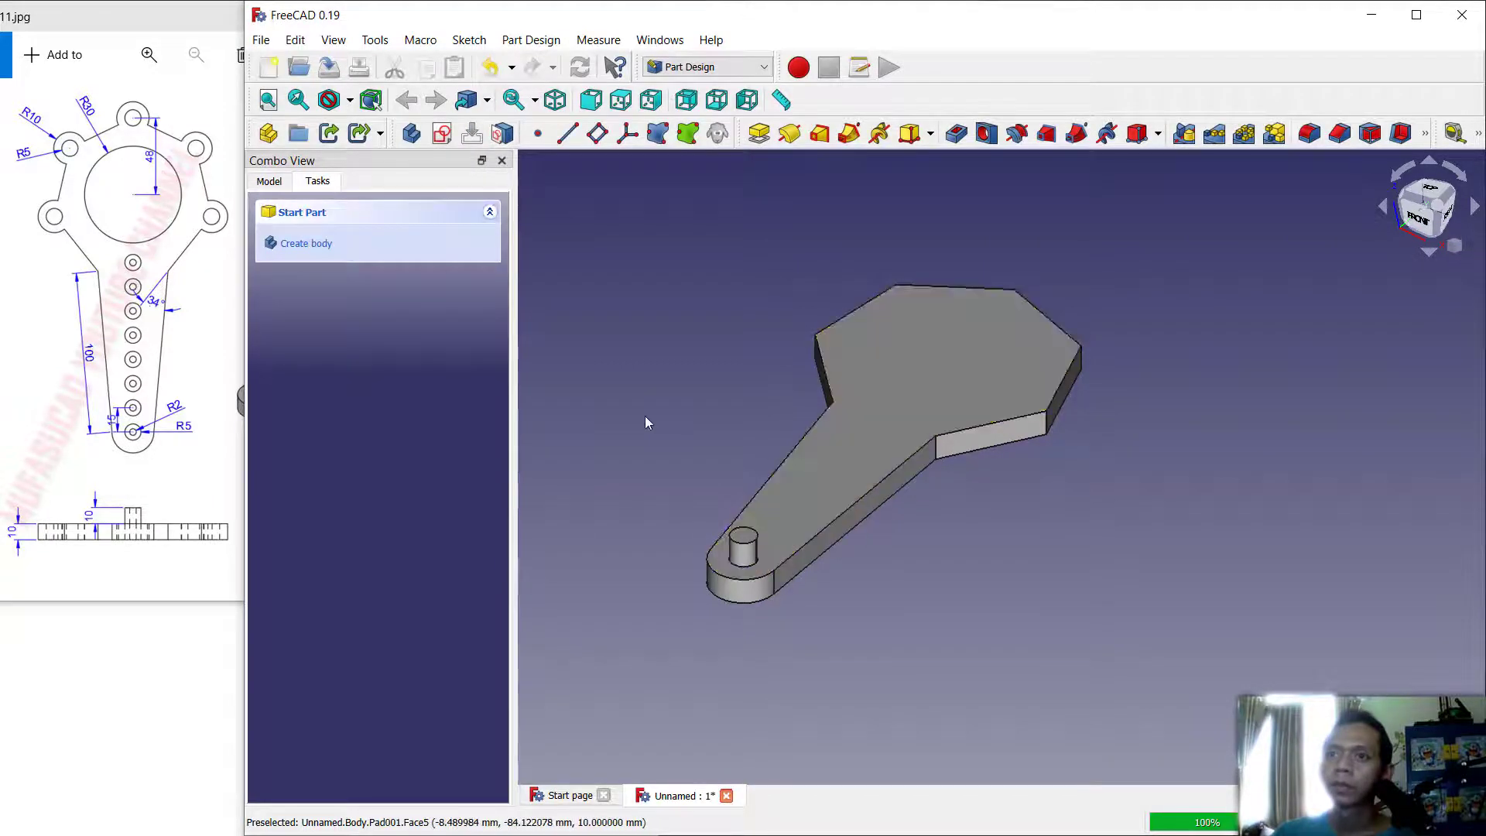
scroll(763, 530, "up", 3)
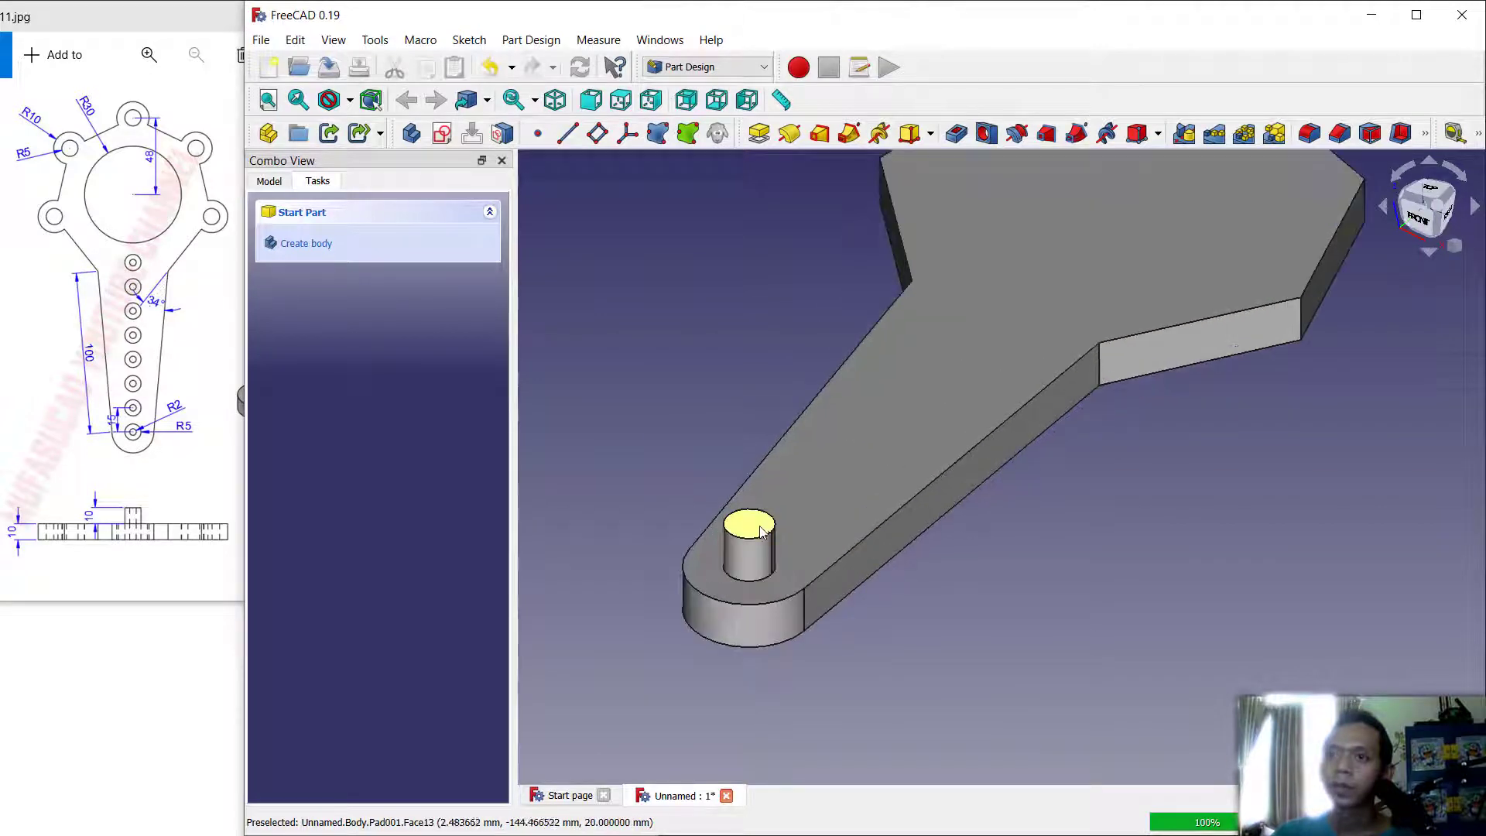
left_click(756, 528)
Step: Start a sketch on the pin's top face referencing its hole circle as external geometry
left_click(319, 240)
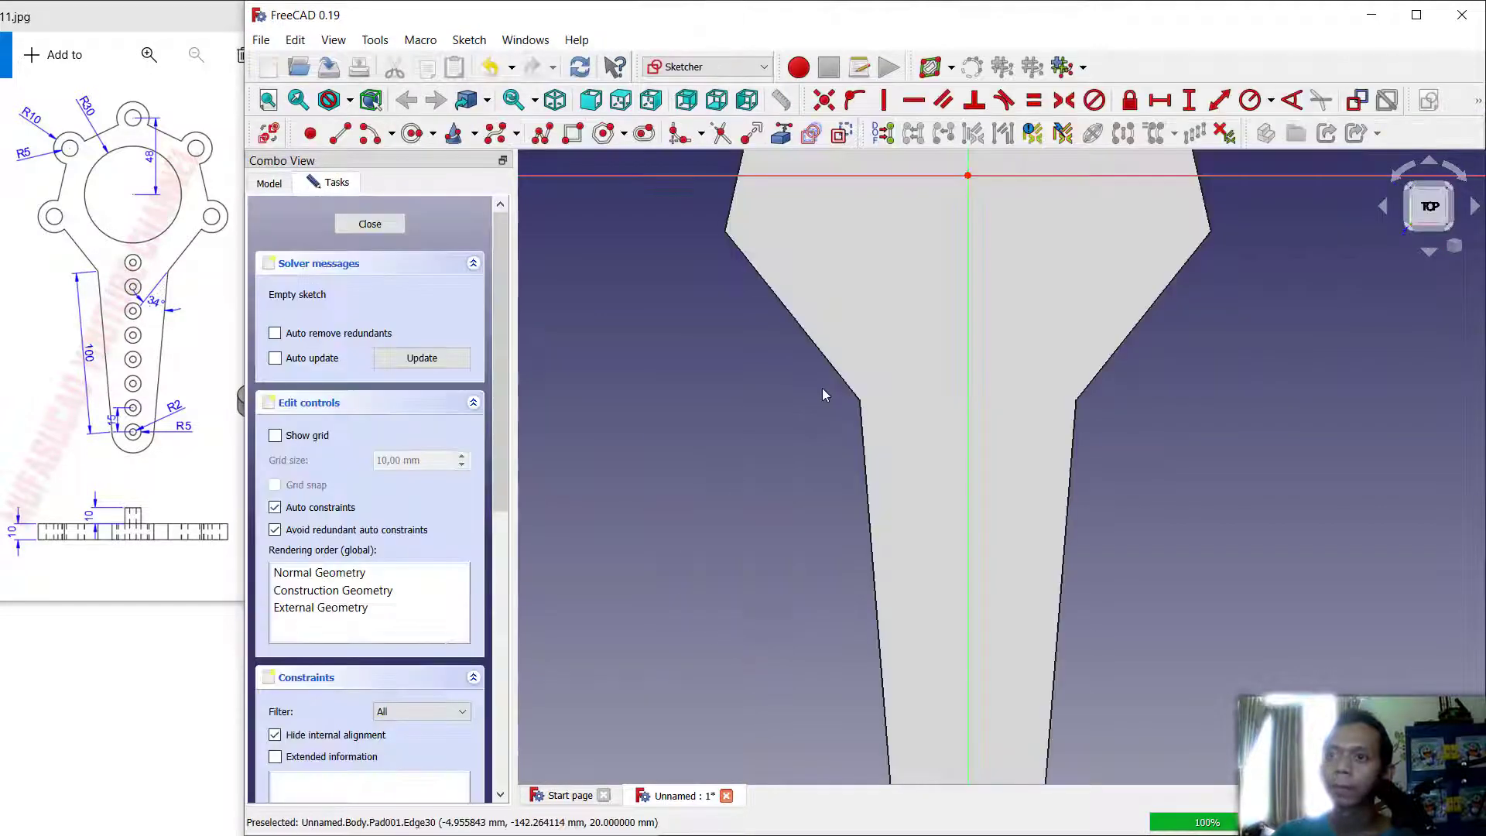
scroll(1003, 544, "down", 5)
scroll(991, 697, "up", 6)
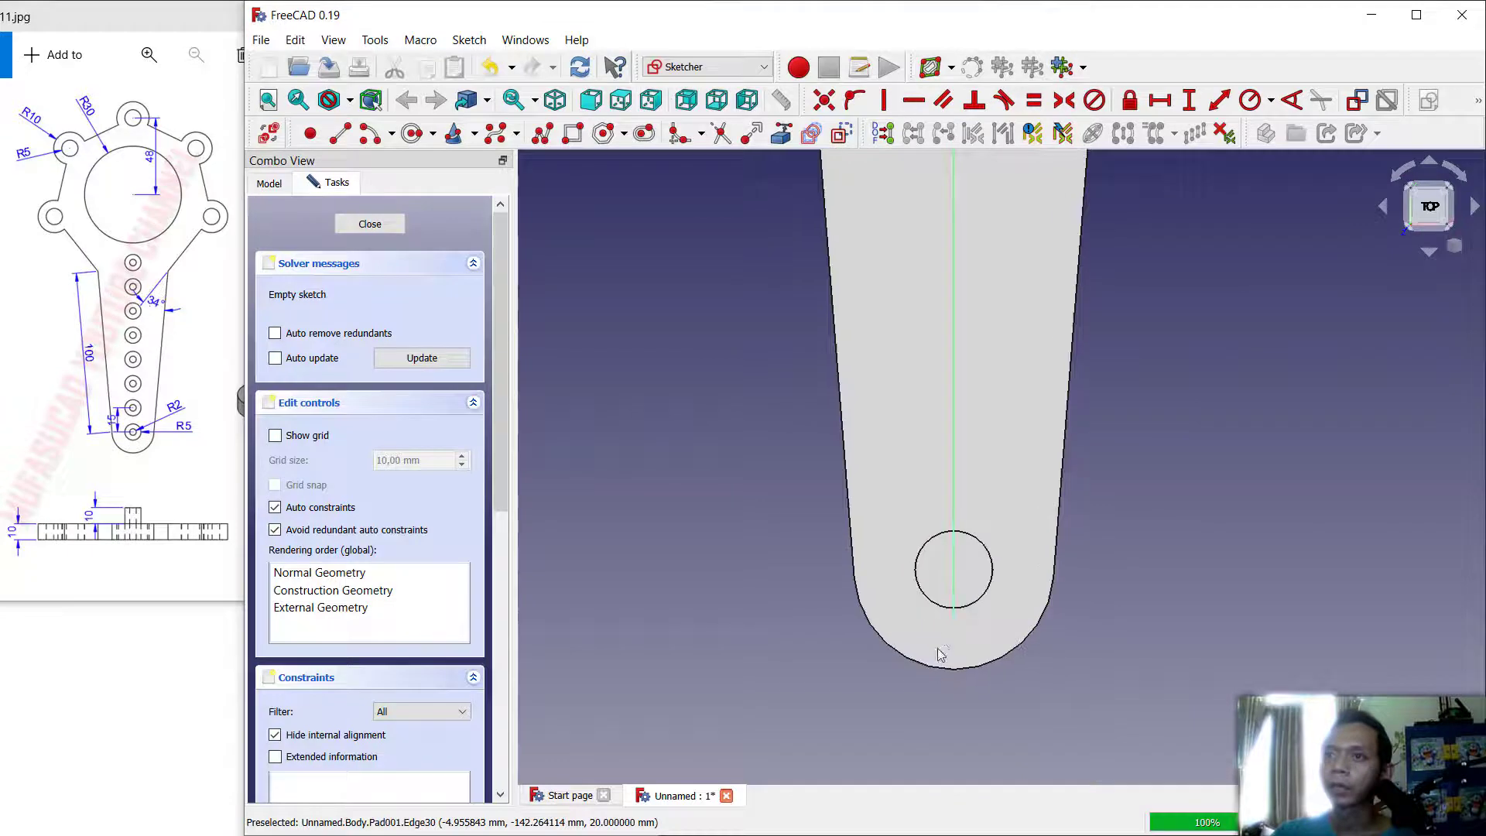
left_click(782, 134)
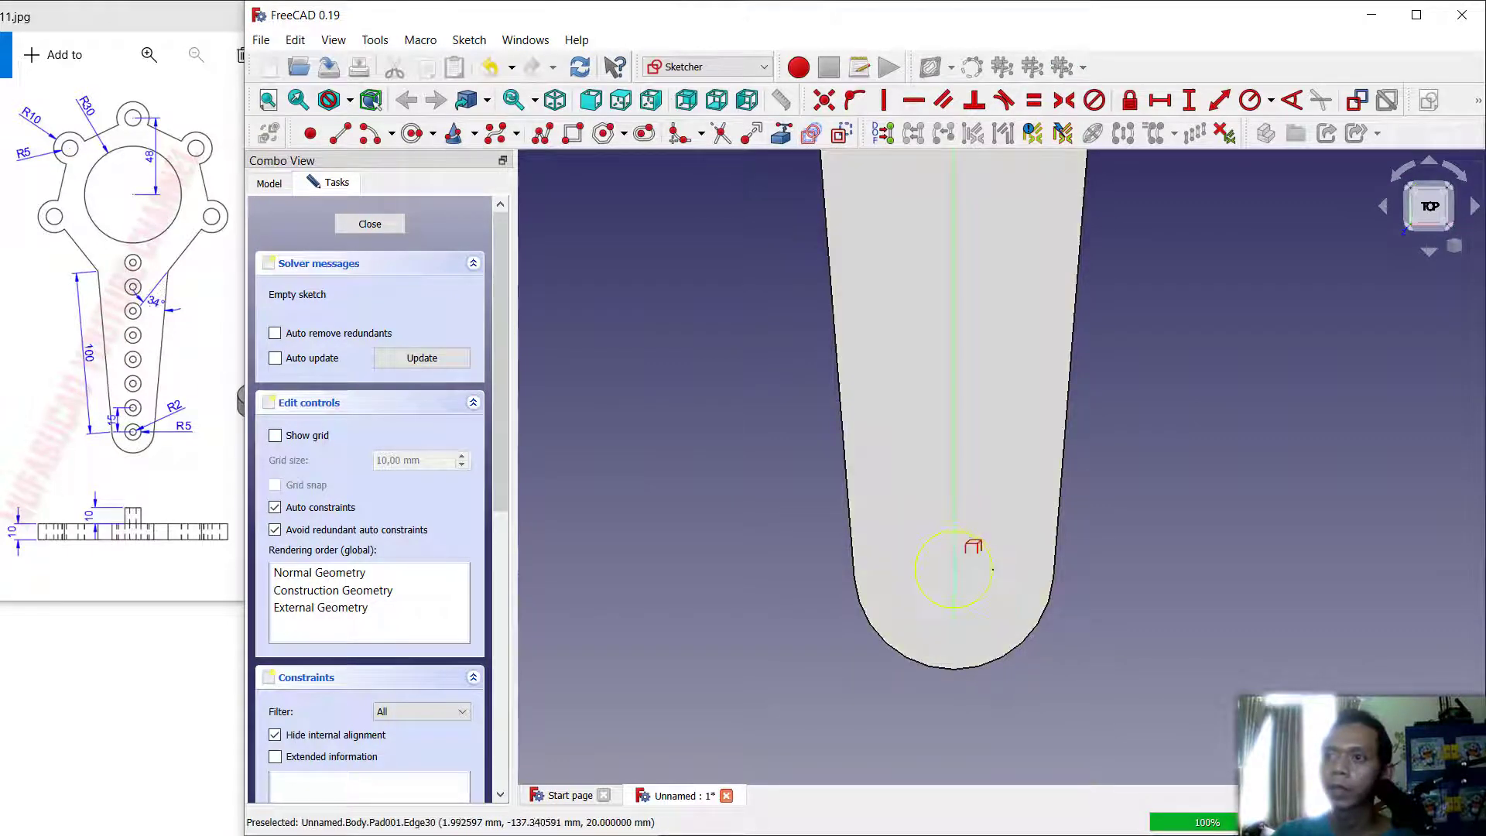
left_click(971, 541)
Step: Draw a 2 mm radius circle on the hole centre and close the sketch
left_click(415, 136)
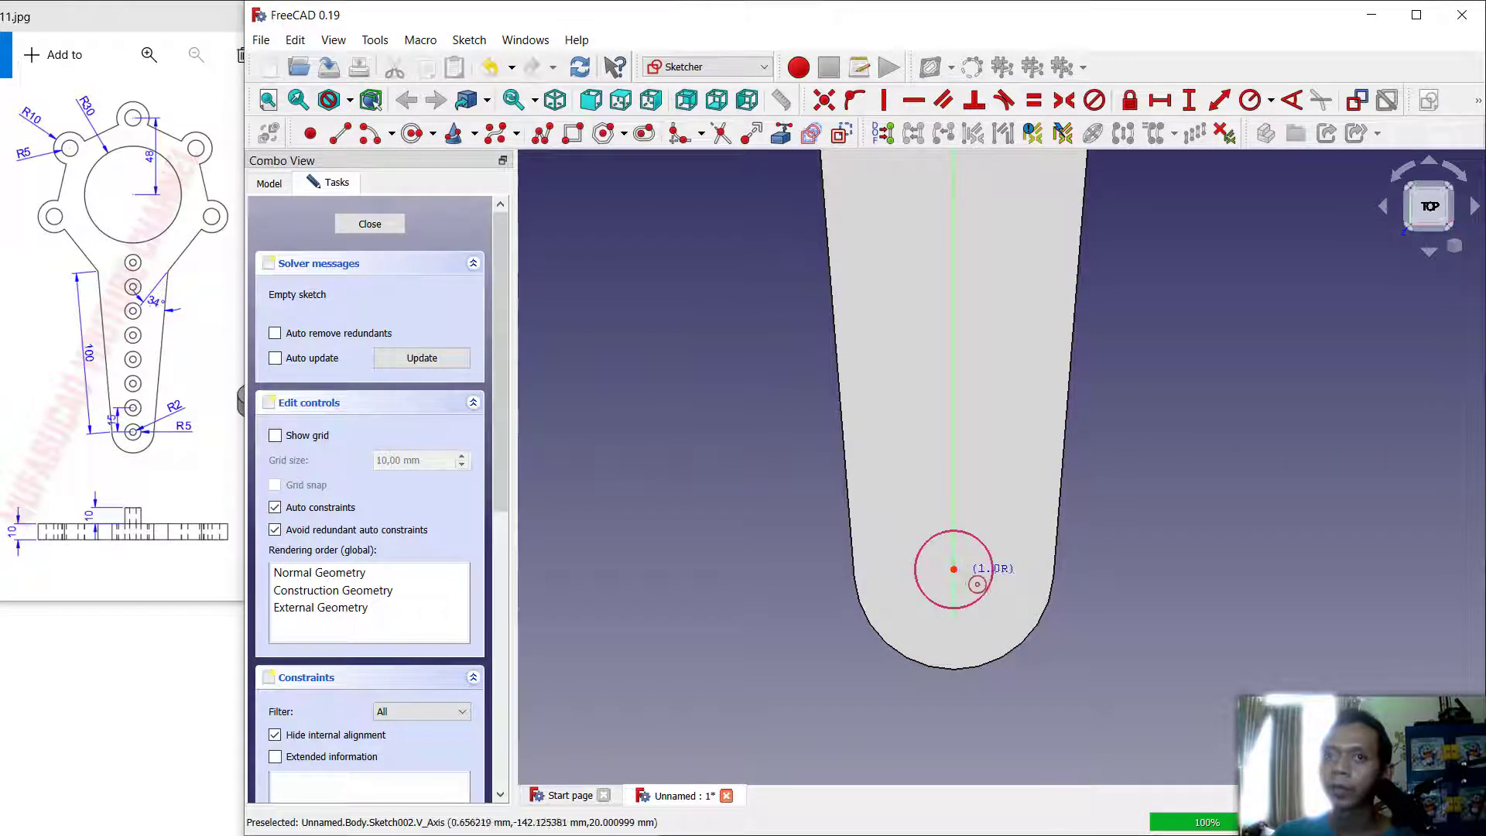
left_click(953, 569)
left_click(964, 569)
left_click(1252, 101)
left_click(971, 569)
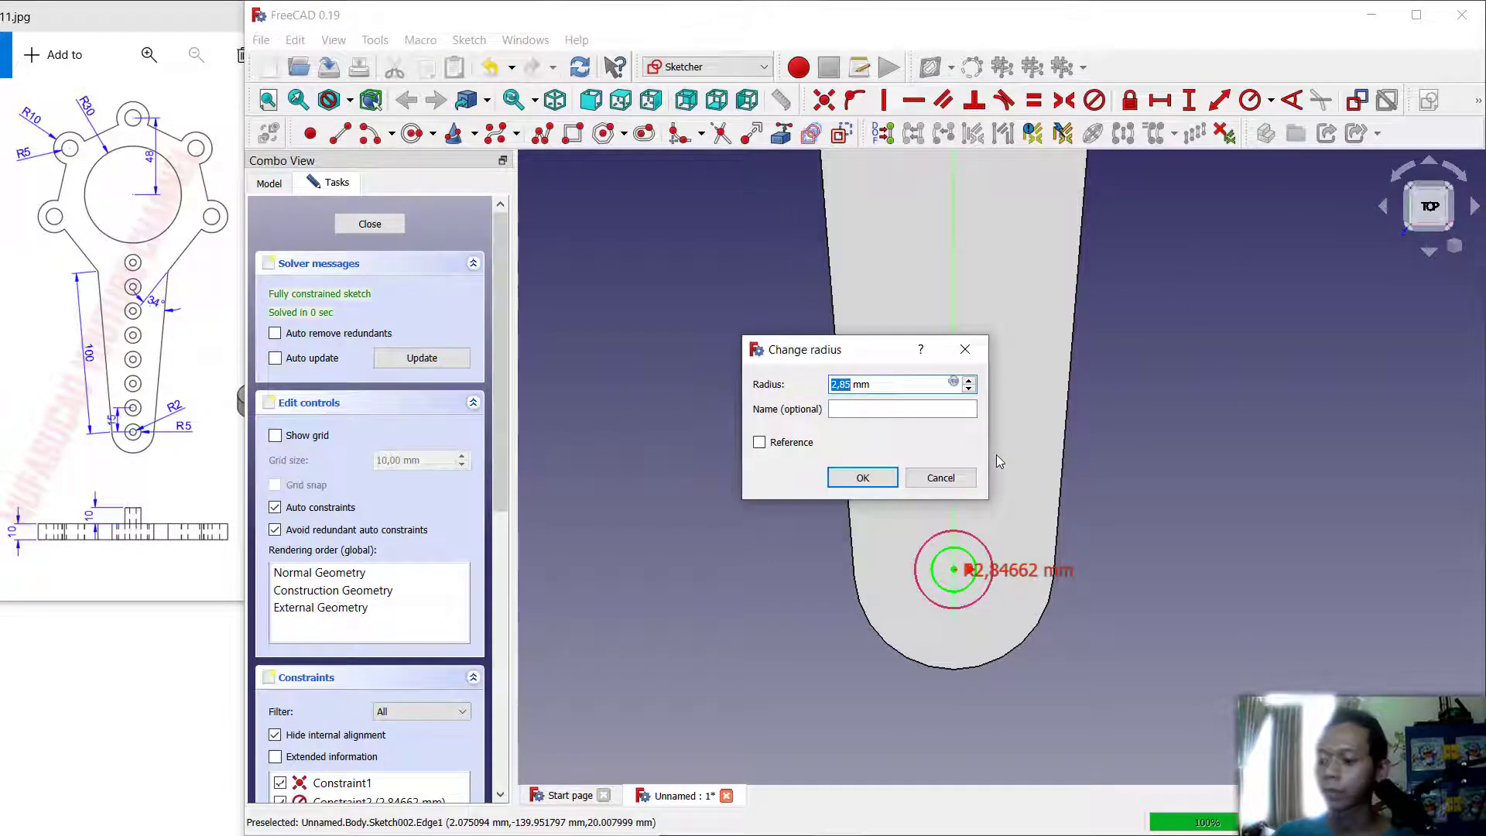
type("2")
key("Return")
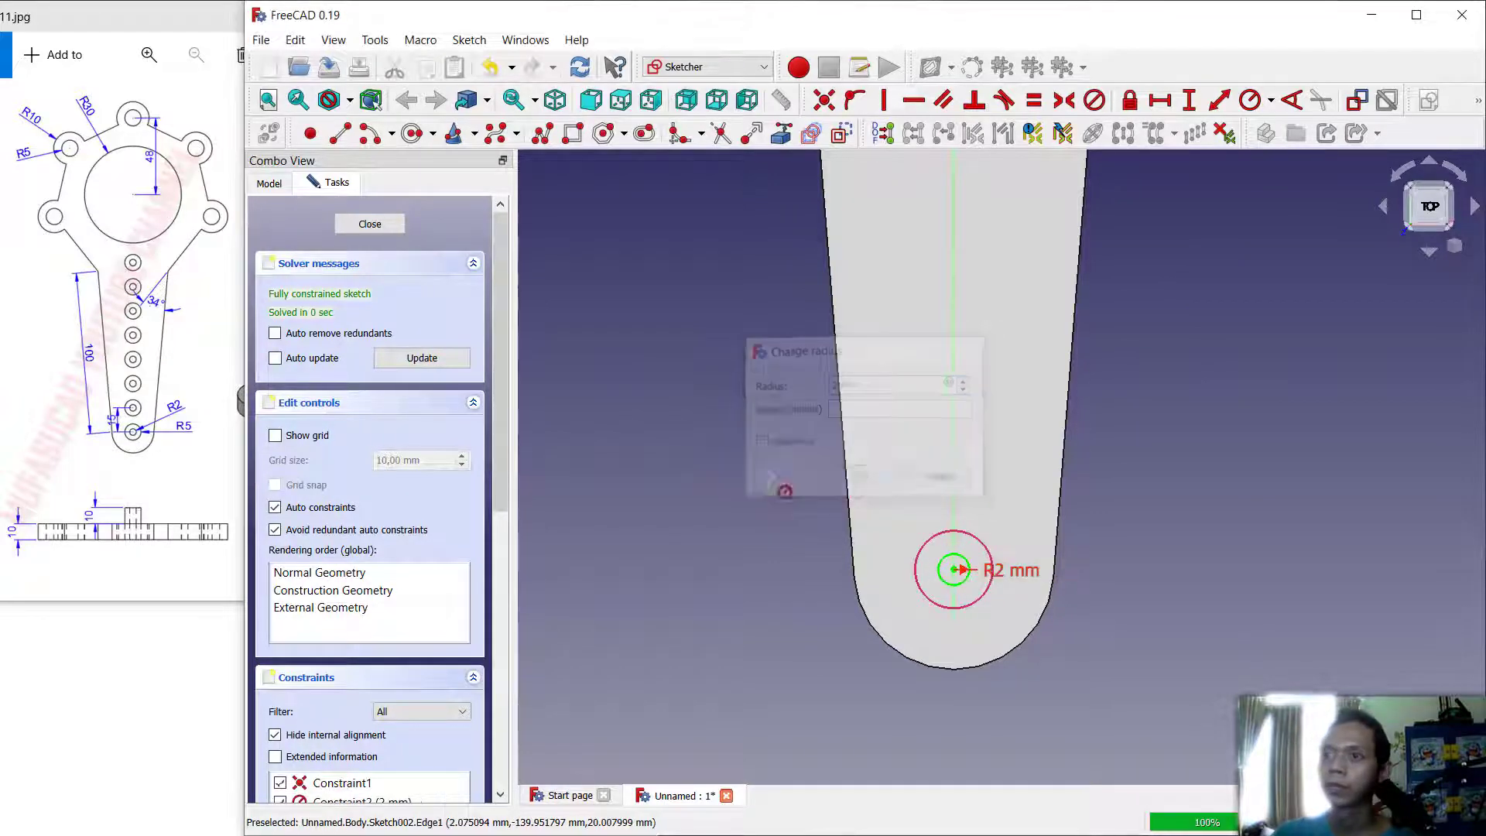
left_click(370, 224)
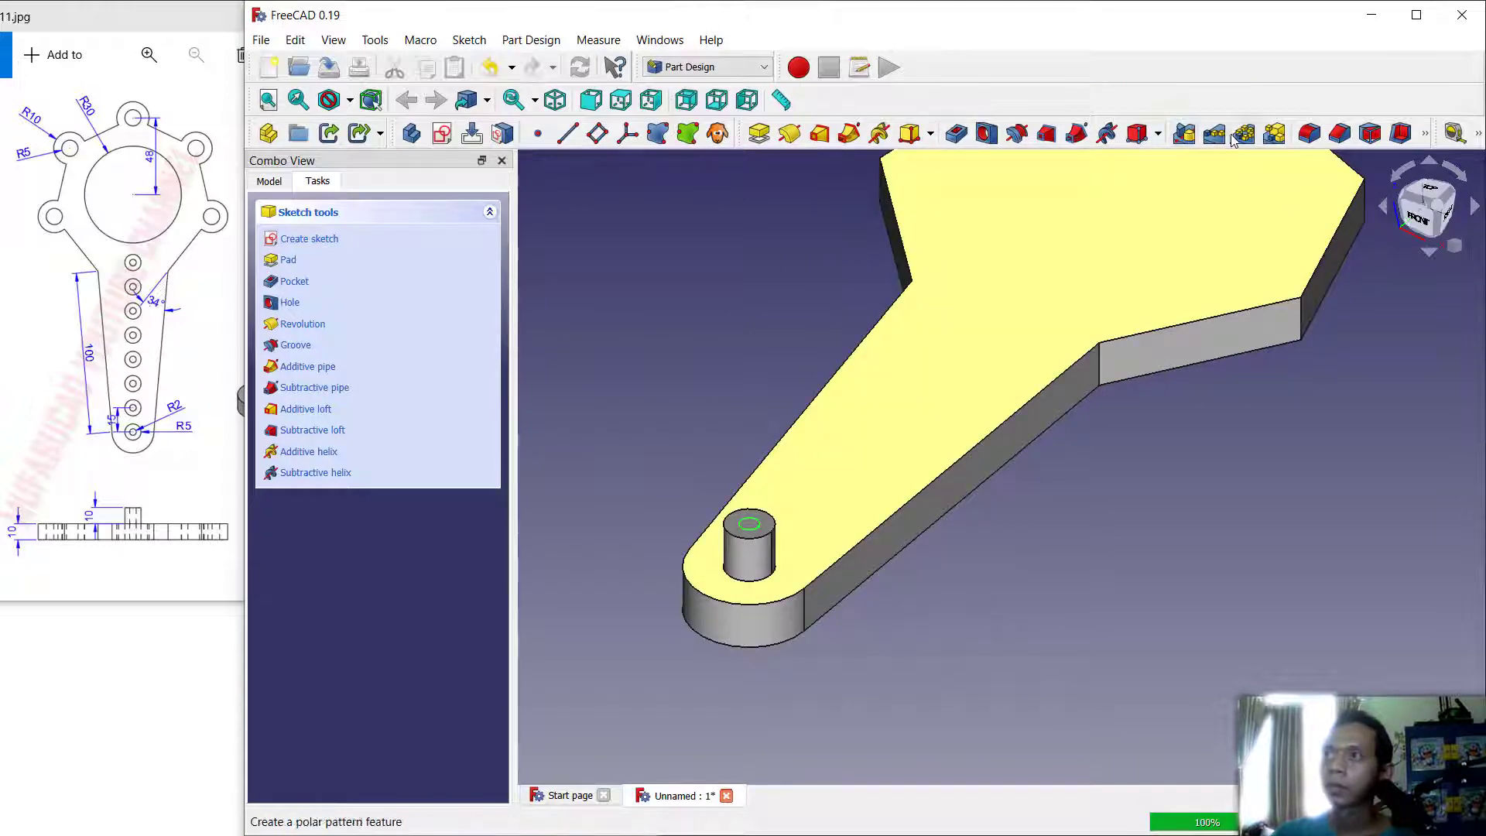
Step: Pocket the 2 mm circle sketch 12 mm deep into the pin
left_click(957, 134)
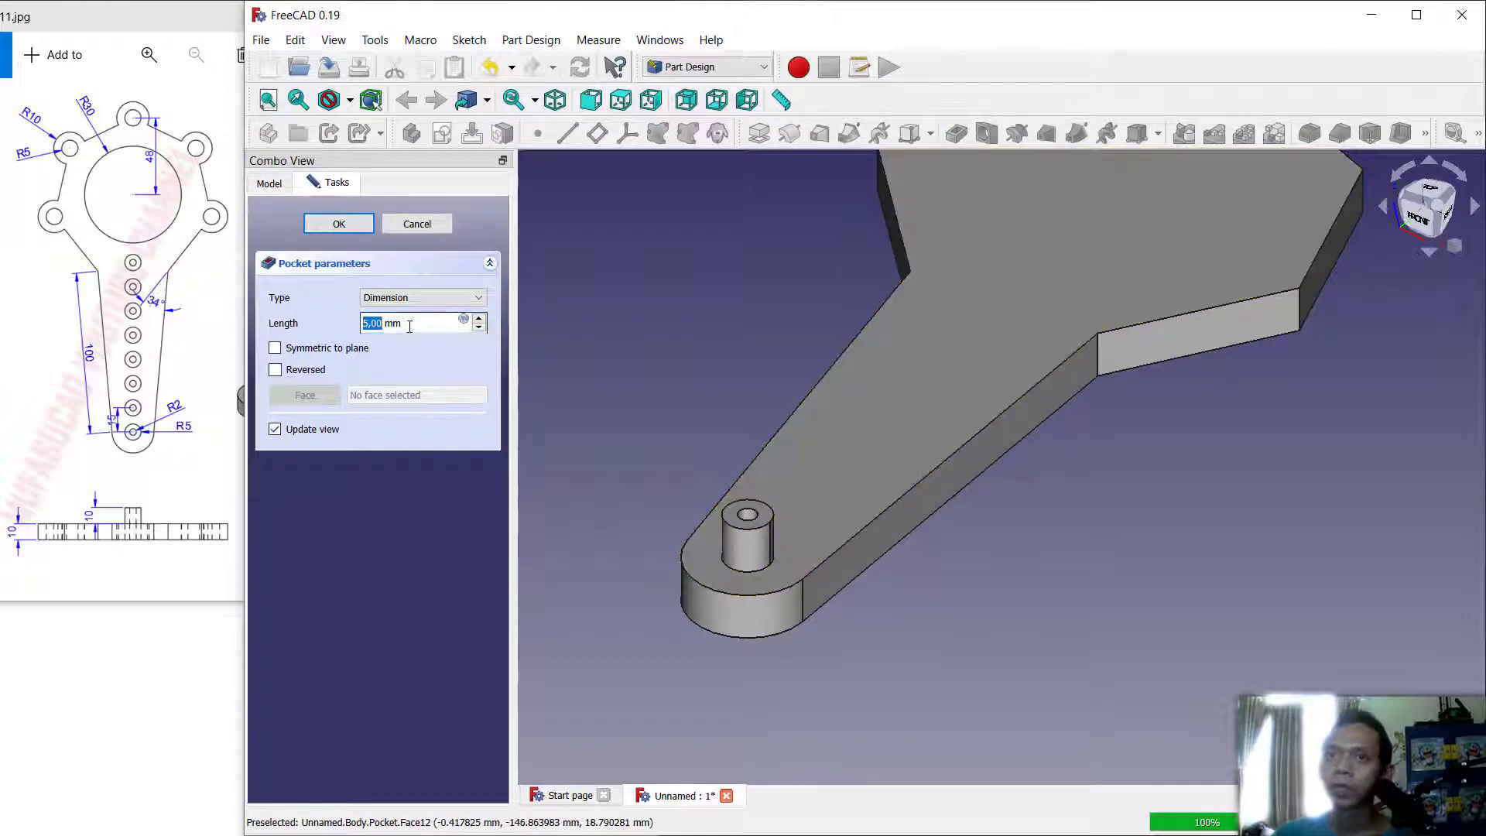
type("12")
left_click(339, 224)
mouse_move(830, 542)
middle_mouse_down()
mouse_move(842, 630)
mouse_move(936, 640)
mouse_move(943, 472)
mouse_move(921, 425)
mouse_move(869, 504)
mouse_move(836, 519)
middle_mouse_up()
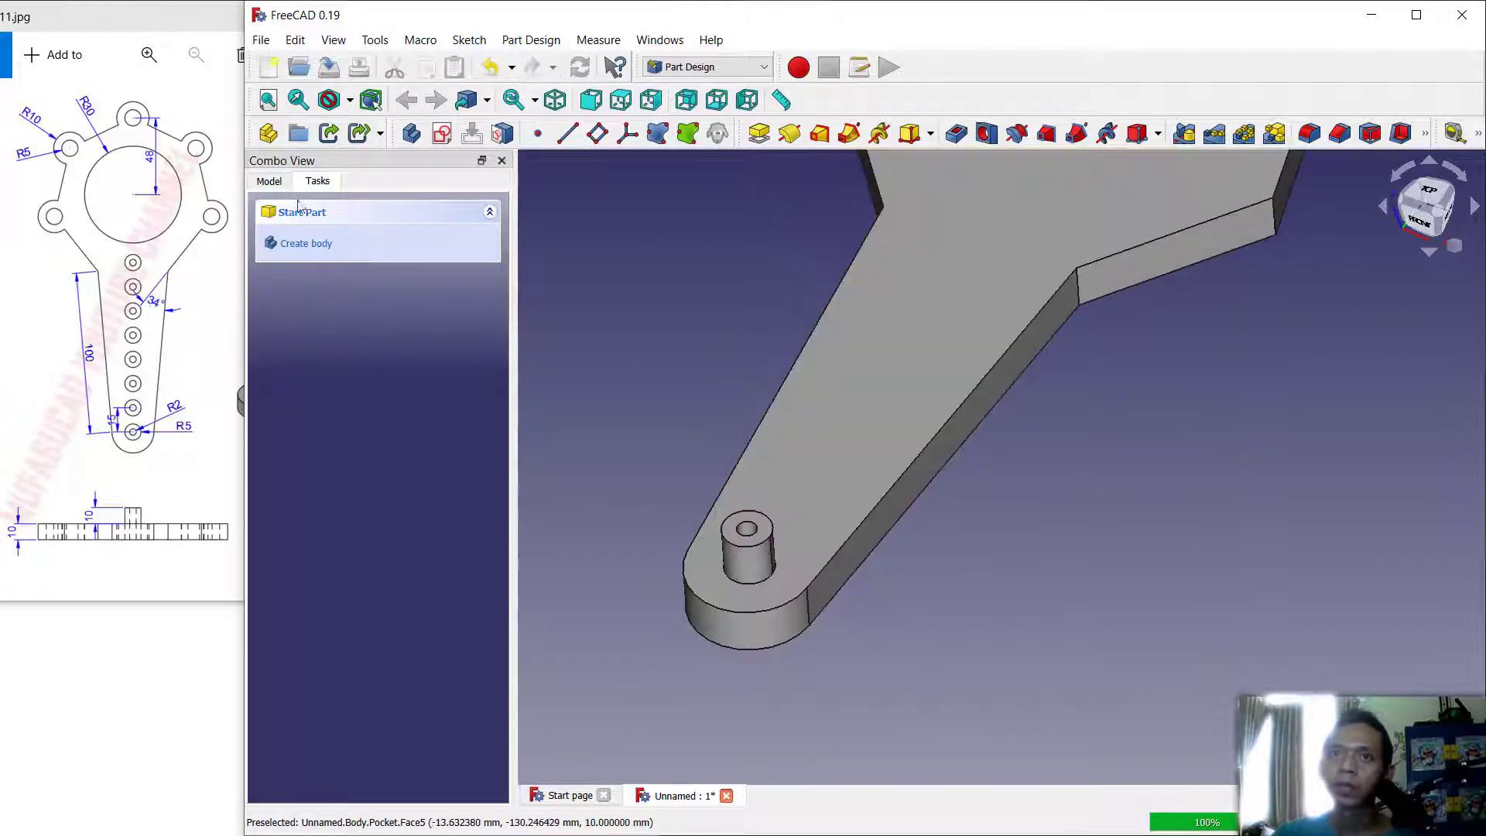
Step: Edit the Pocket feature from the tree to a 22 mm depth
left_click(270, 181)
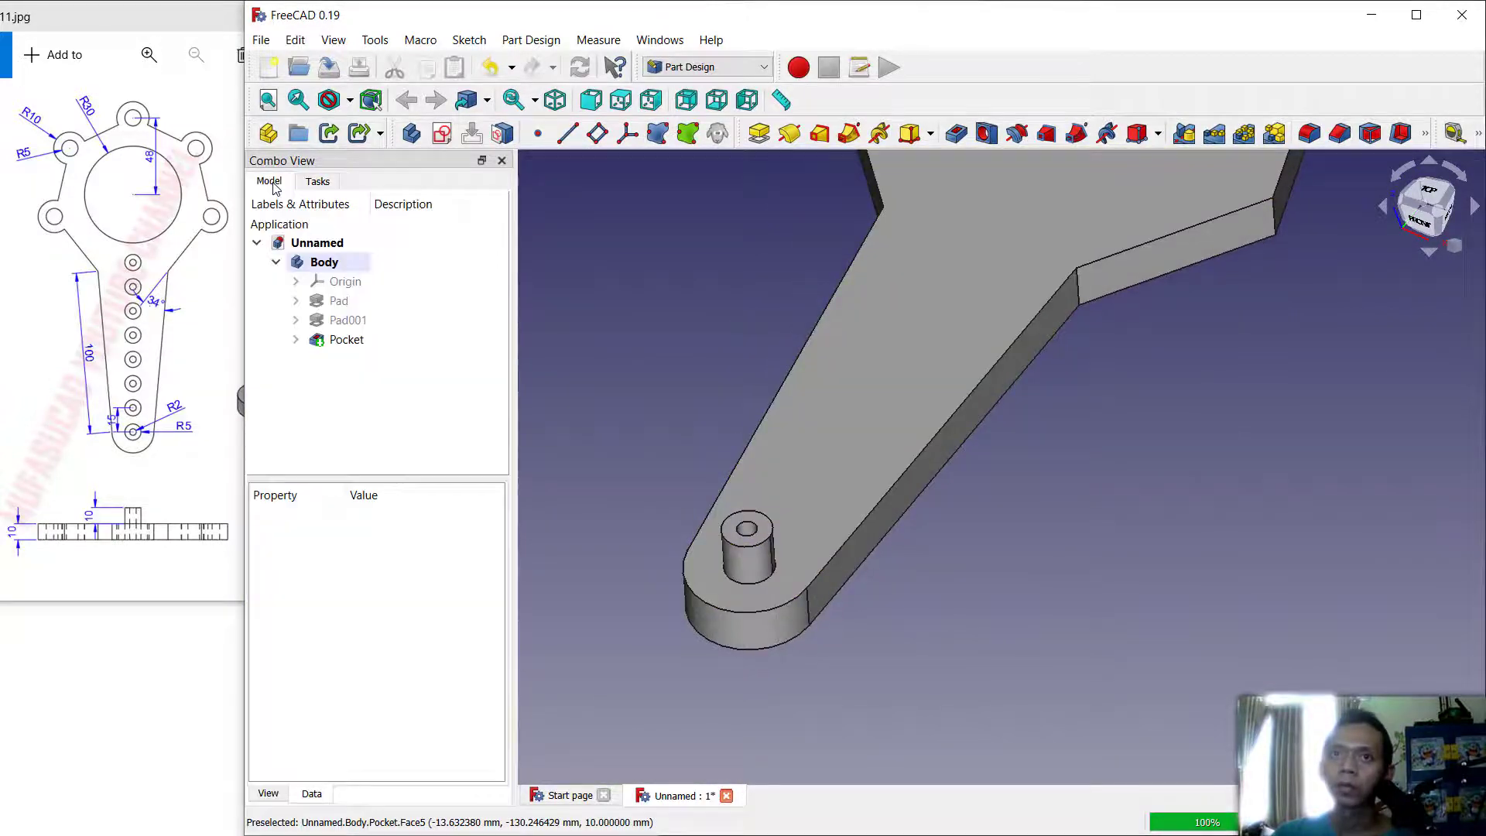
right_click(352, 344)
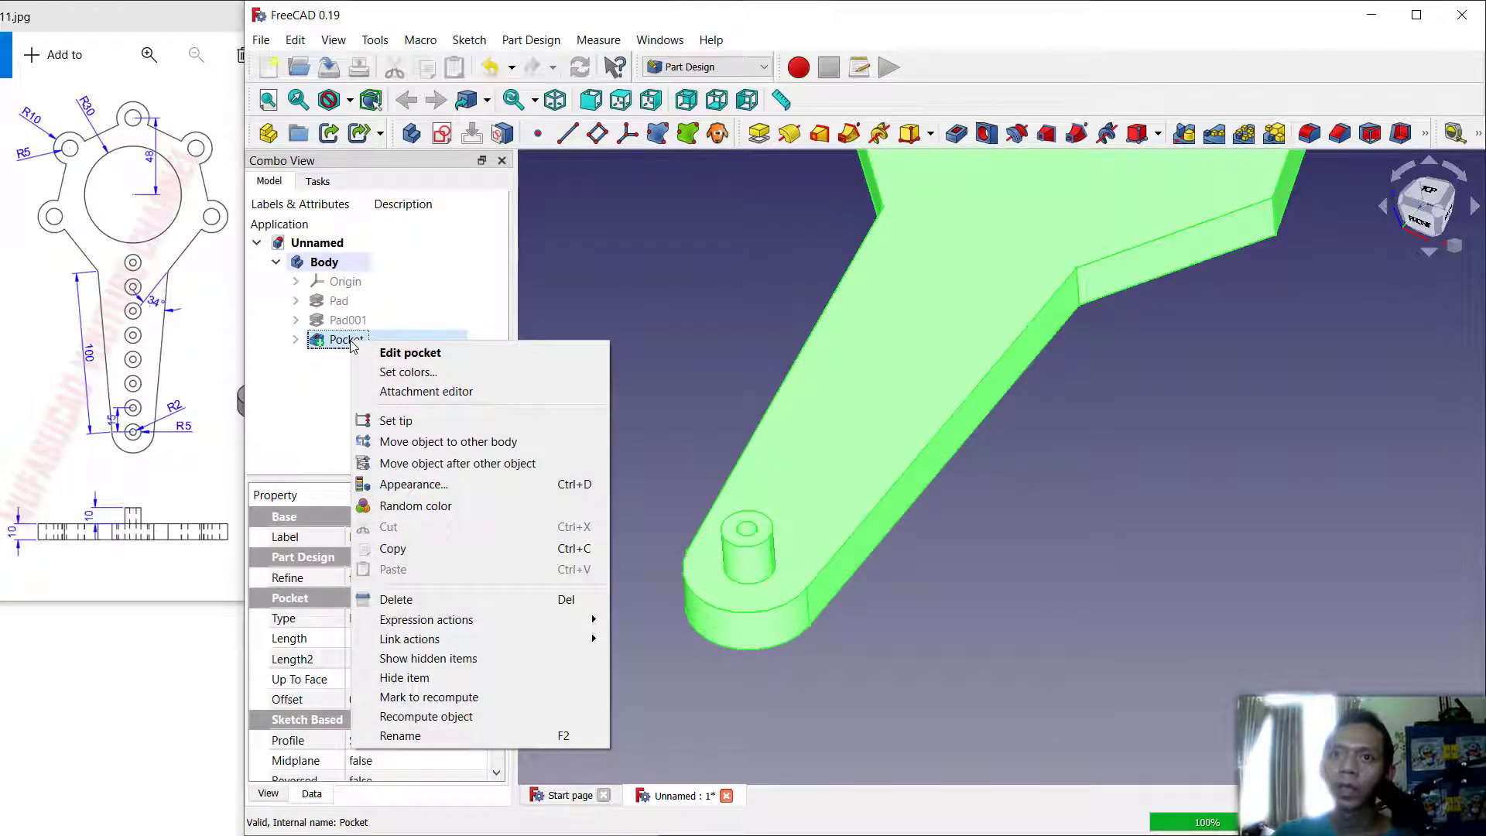
left_click(409, 353)
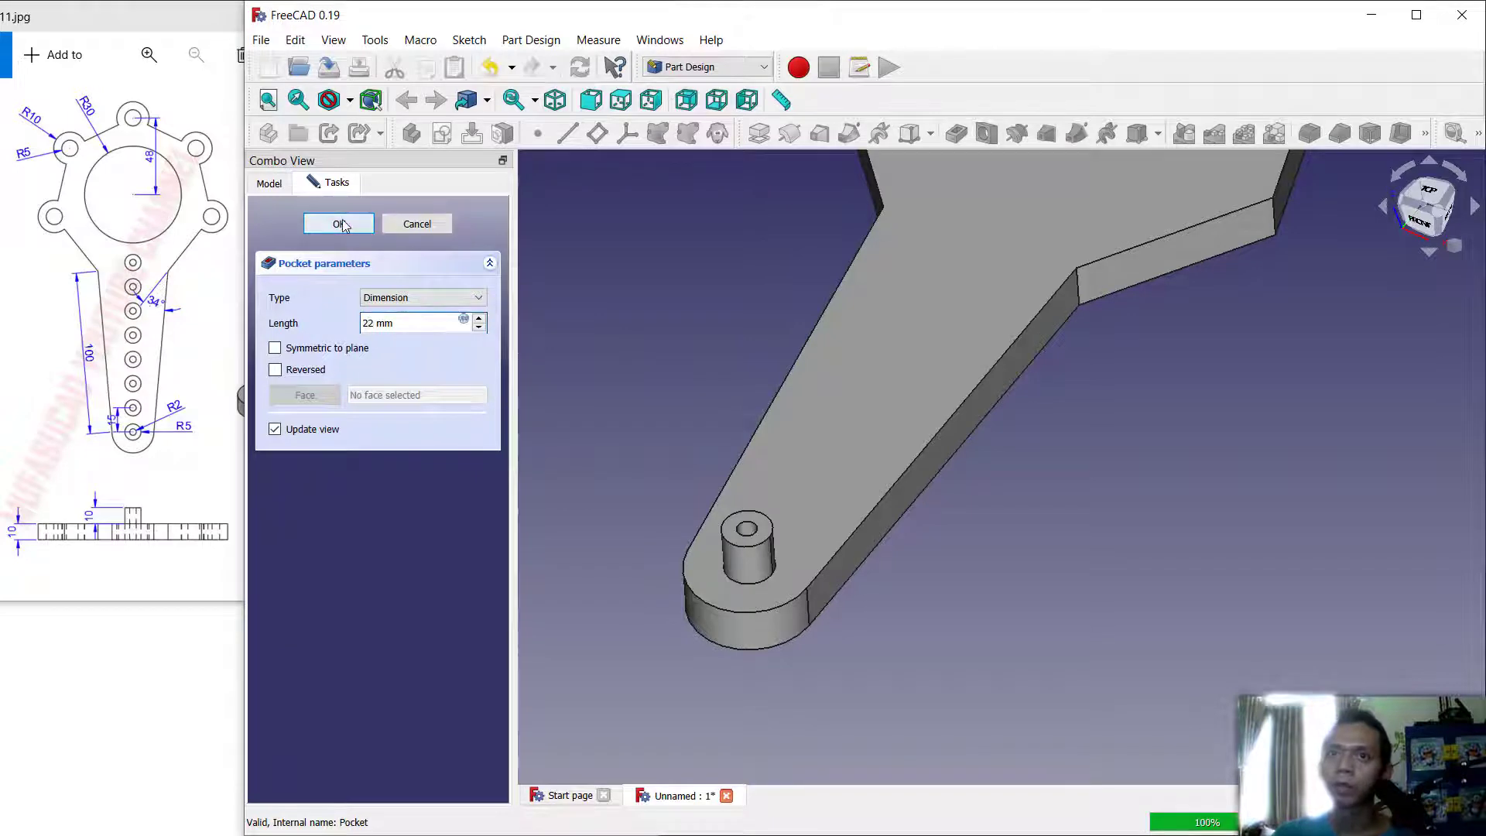
left_click(339, 224)
middle_click_drag(897, 512, 987, 524)
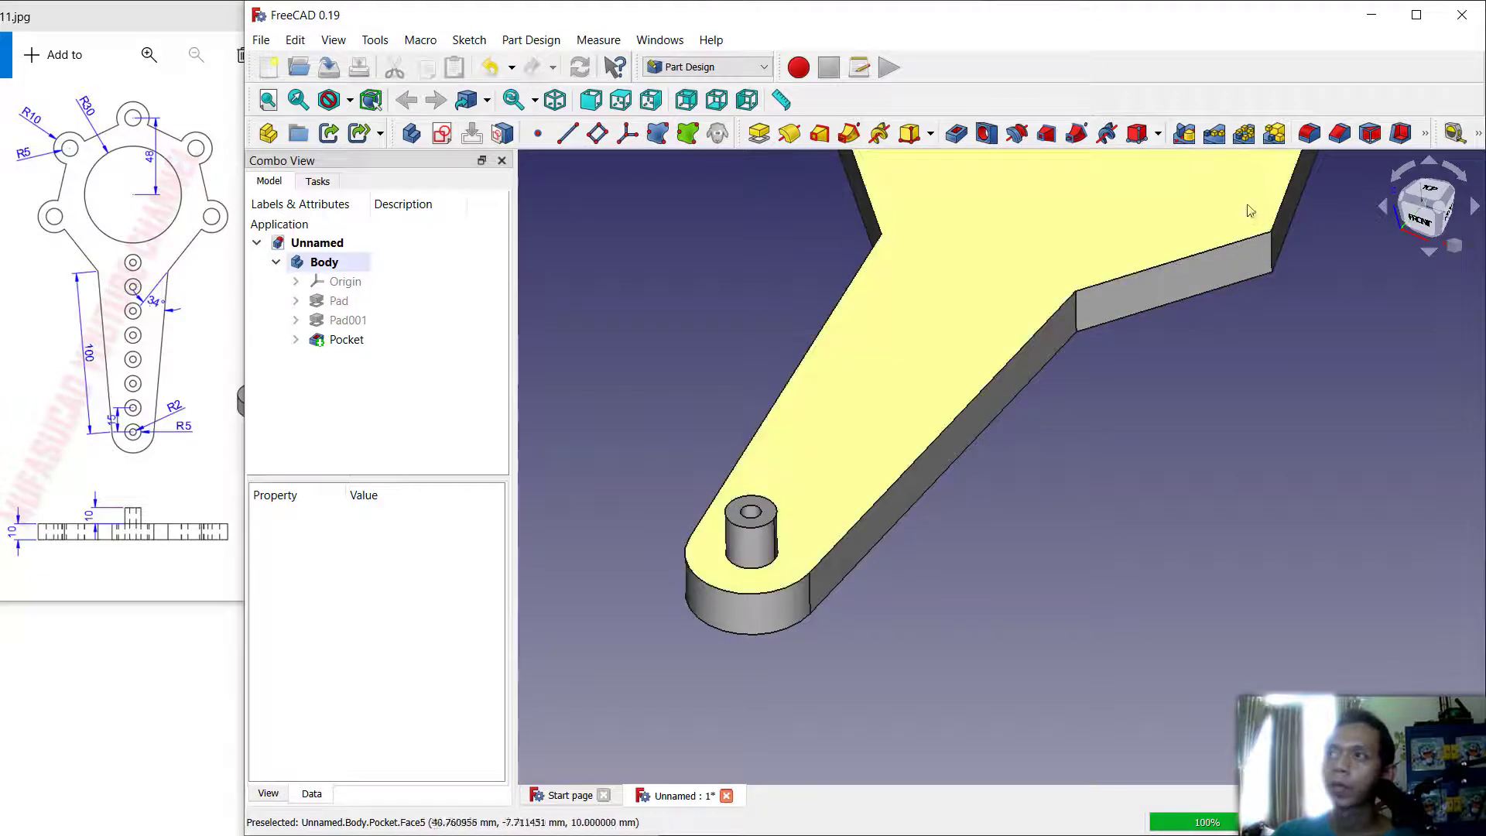
Step: Start a Linear Pattern of the Pad001 pin and its Pocket hole
left_click(1214, 133)
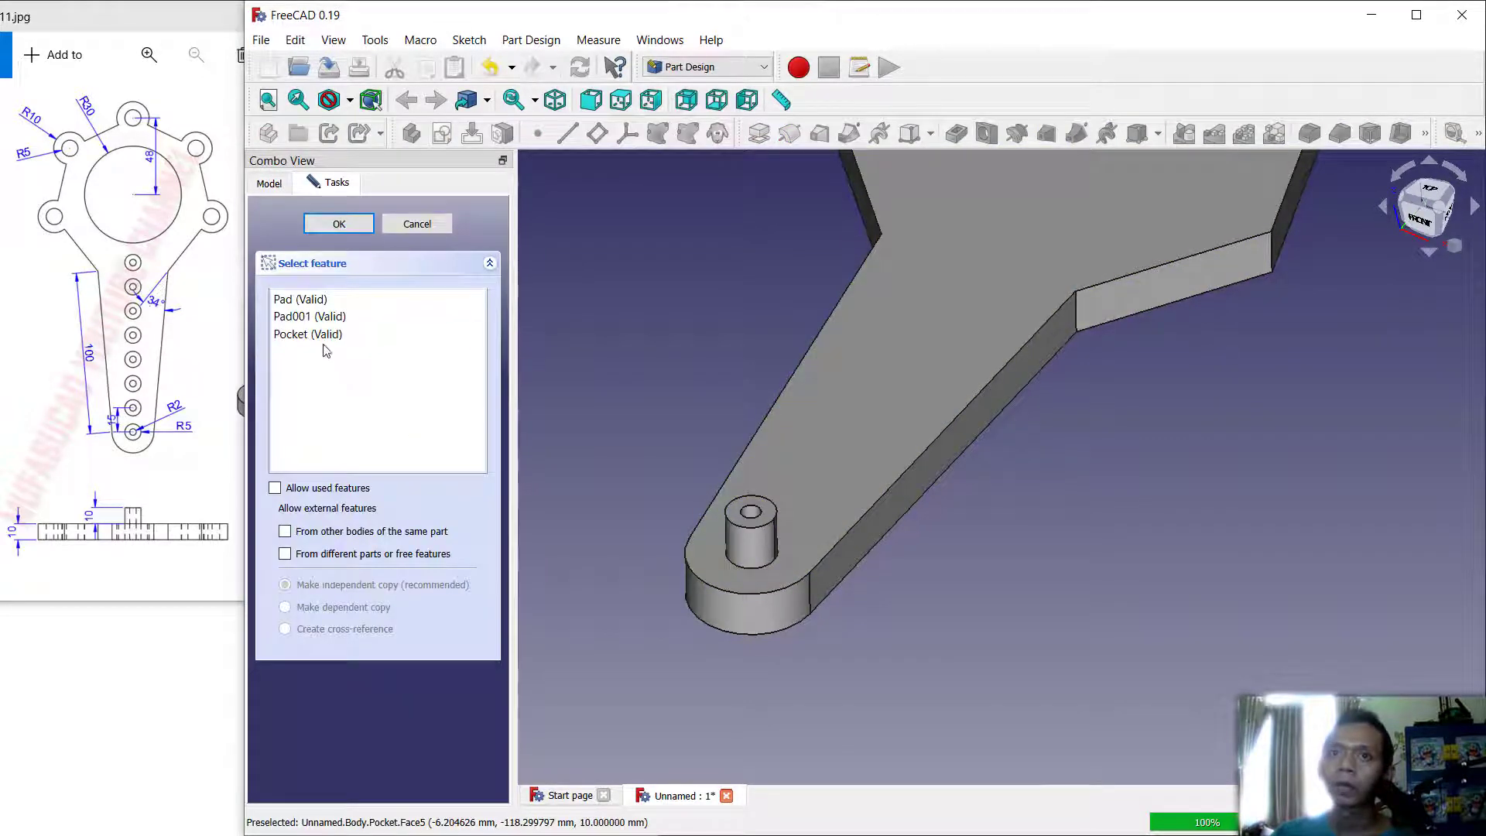
left_click(325, 335)
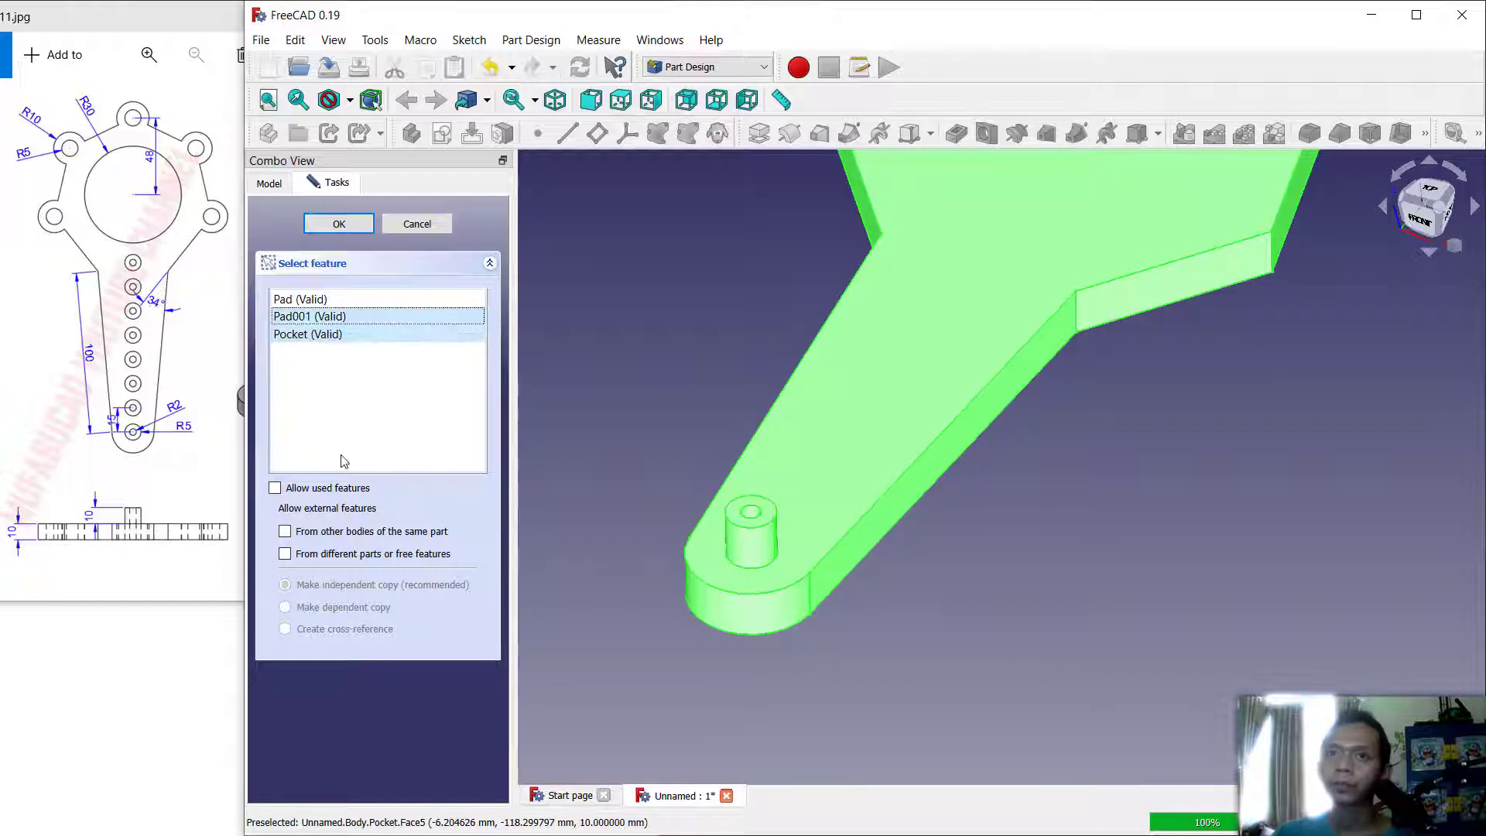
left_click(339, 224)
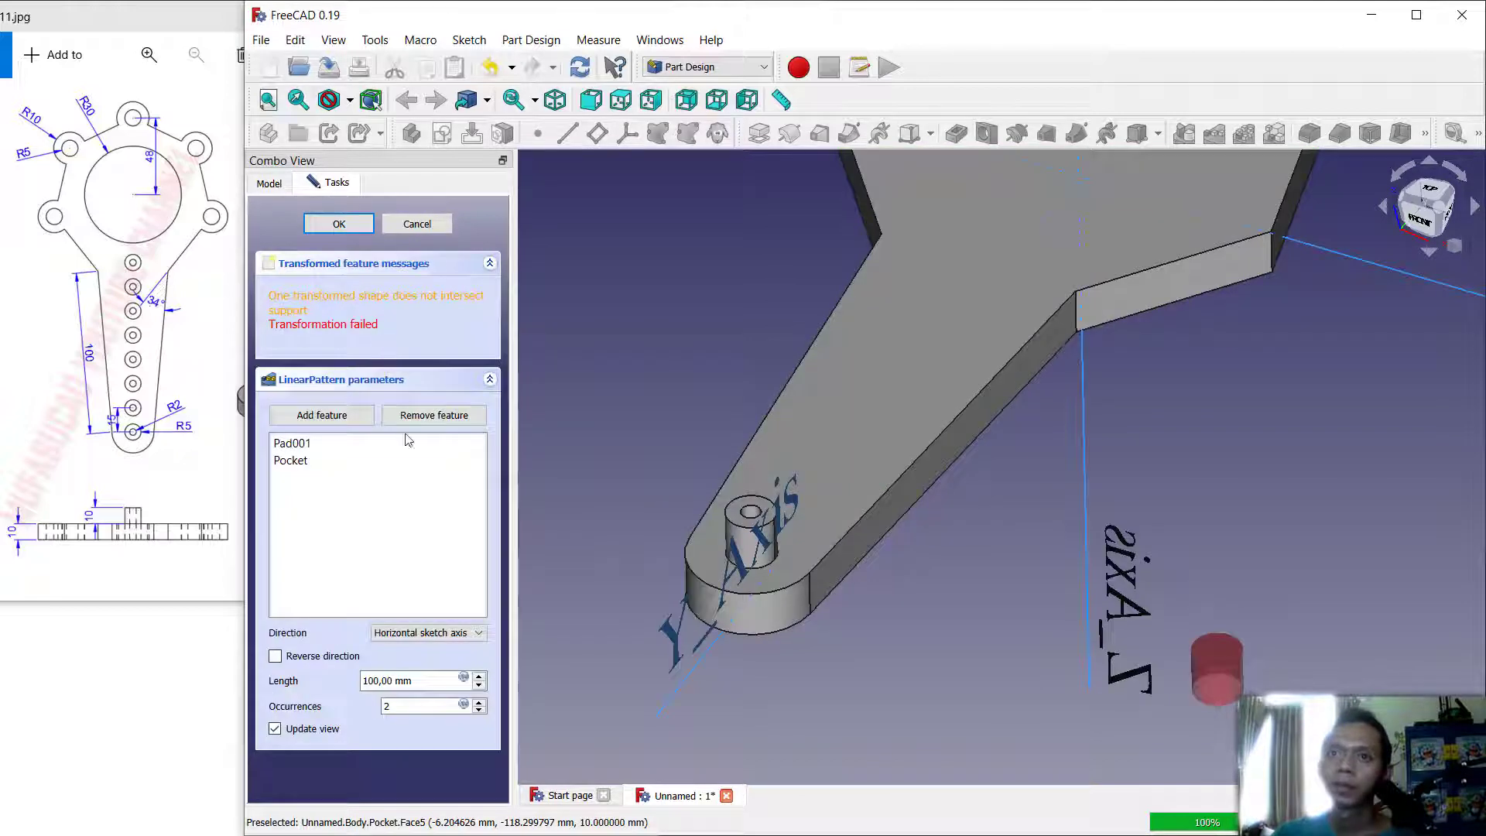
scroll(1054, 528, "down", 3)
scroll(990, 554, "up", 2)
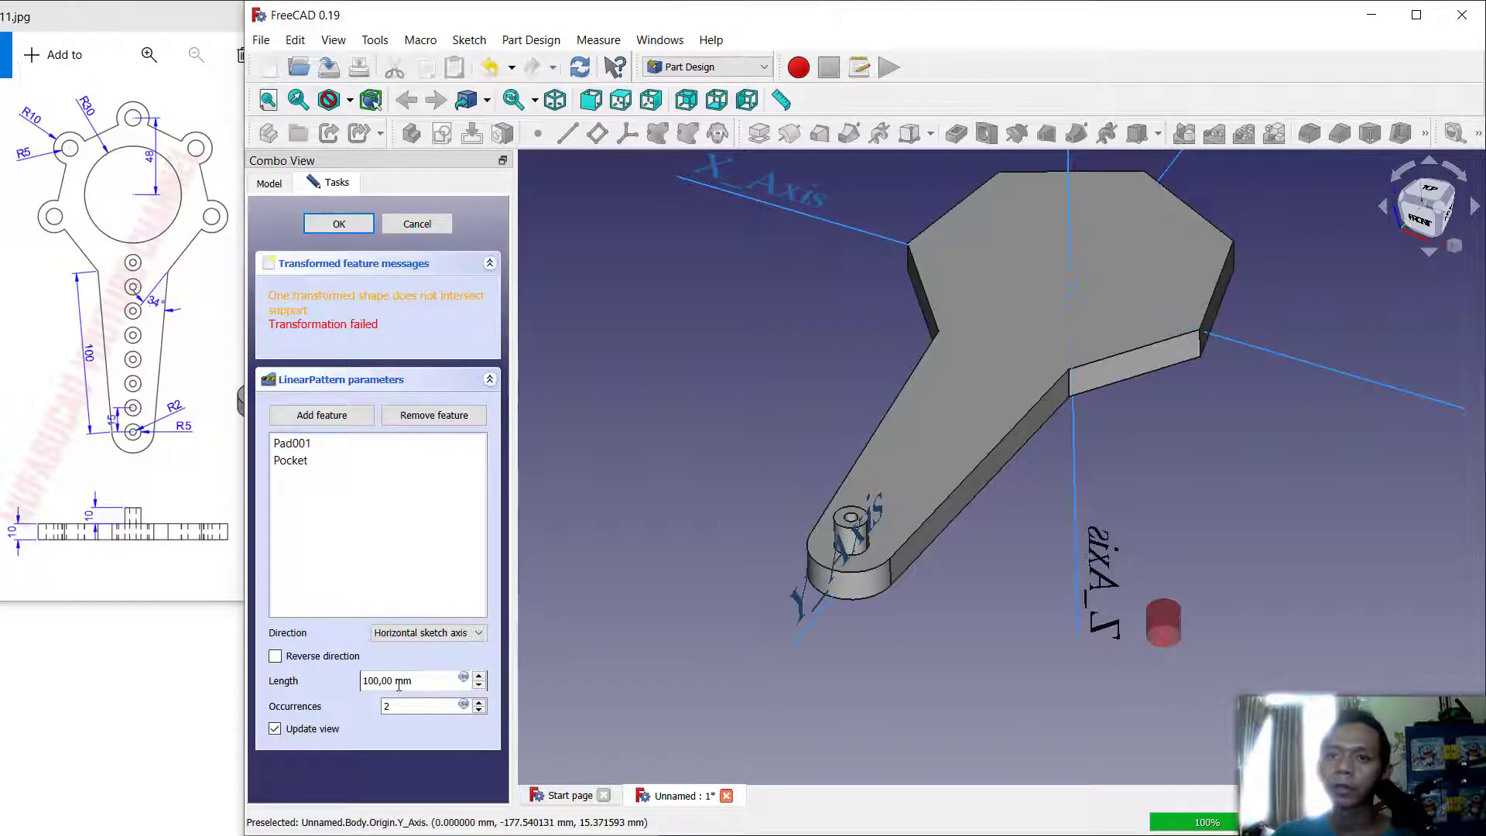
Step: Pattern them along the Base Y axis with 8 occurrences over 105 mm
left_click(441, 633)
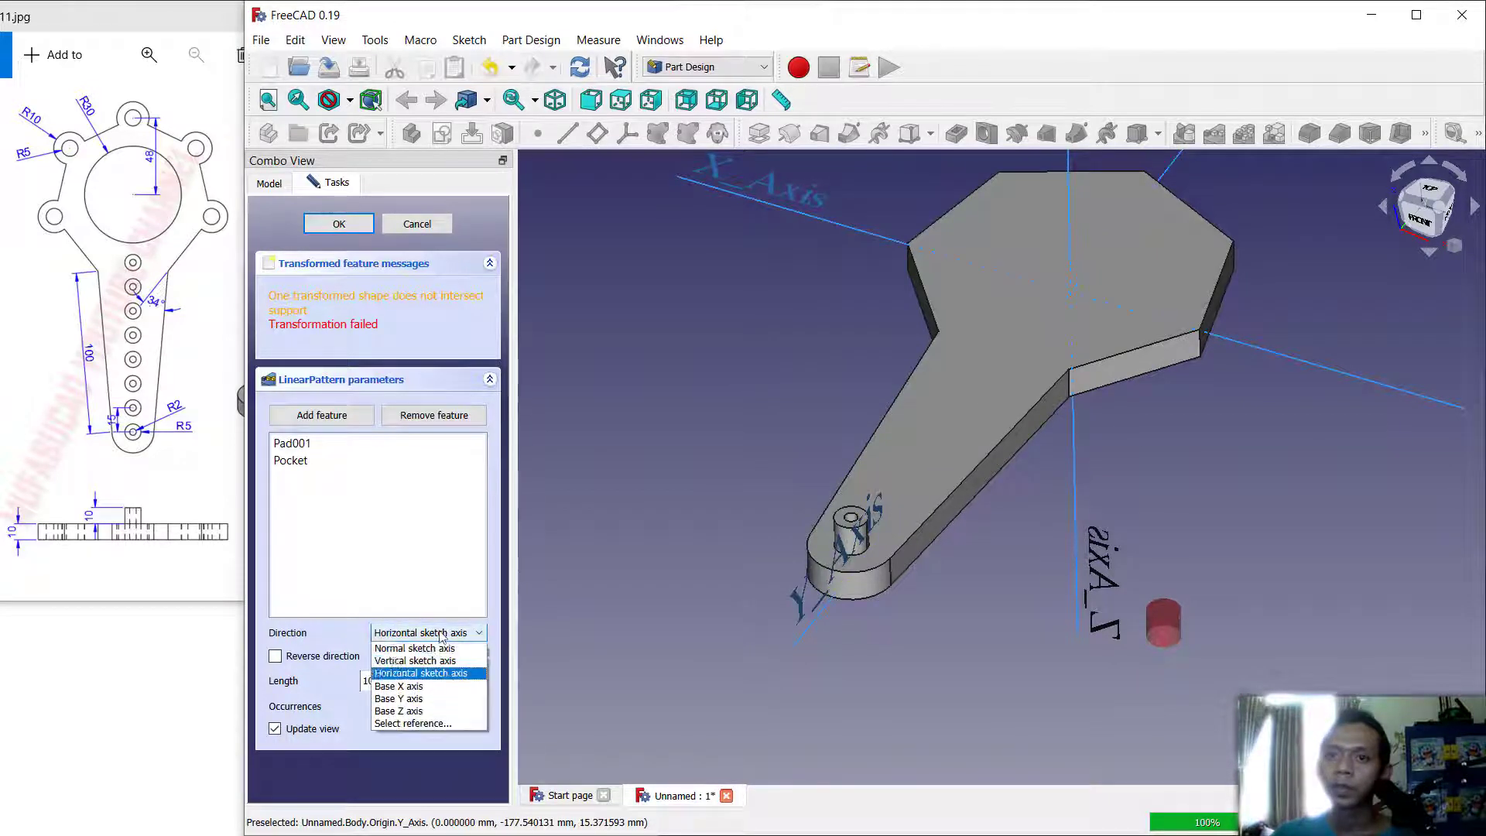
left_click(416, 699)
left_click(417, 695)
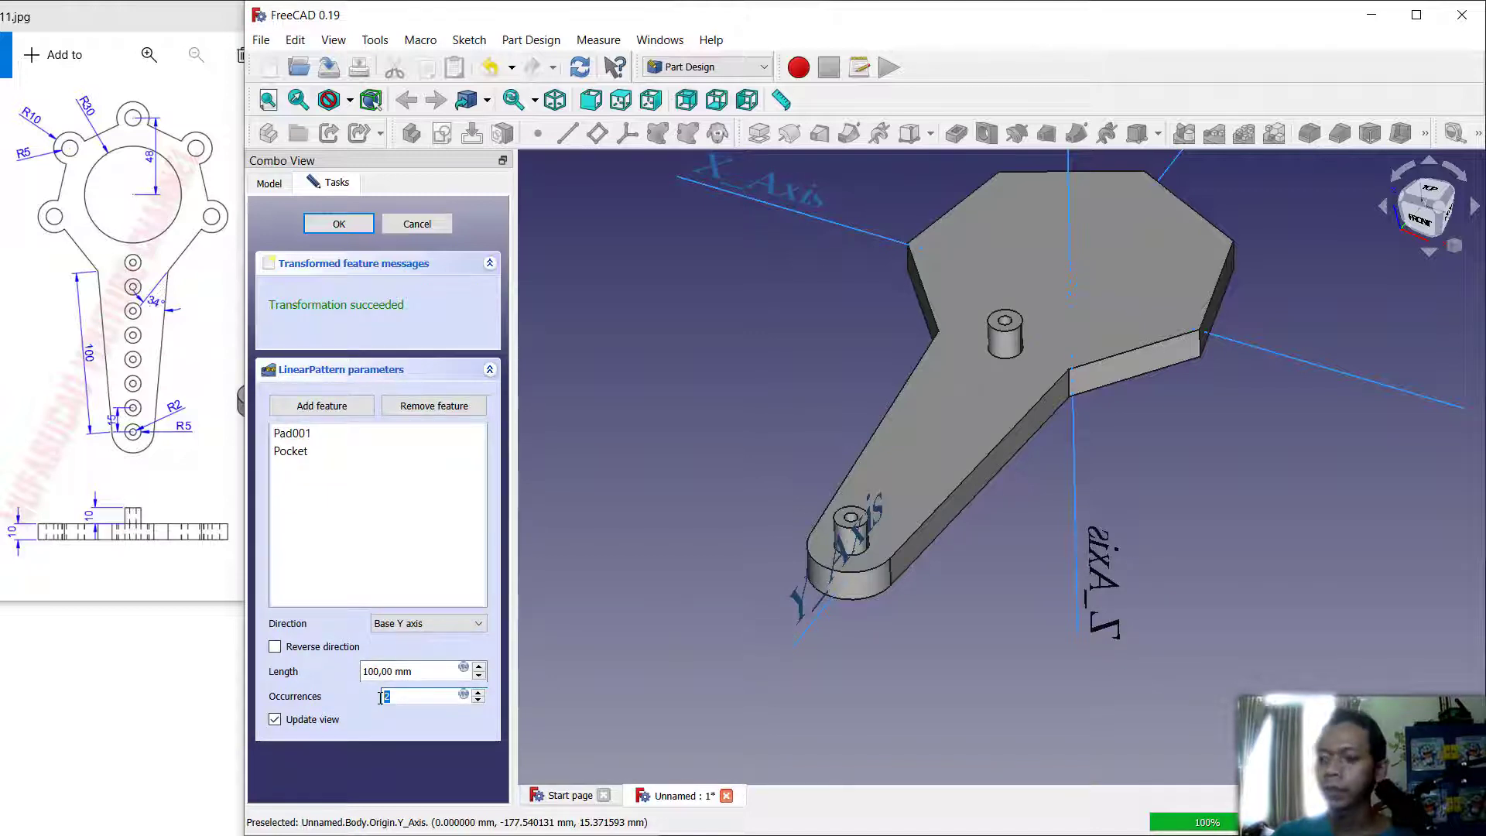
type("8")
left_click(422, 673)
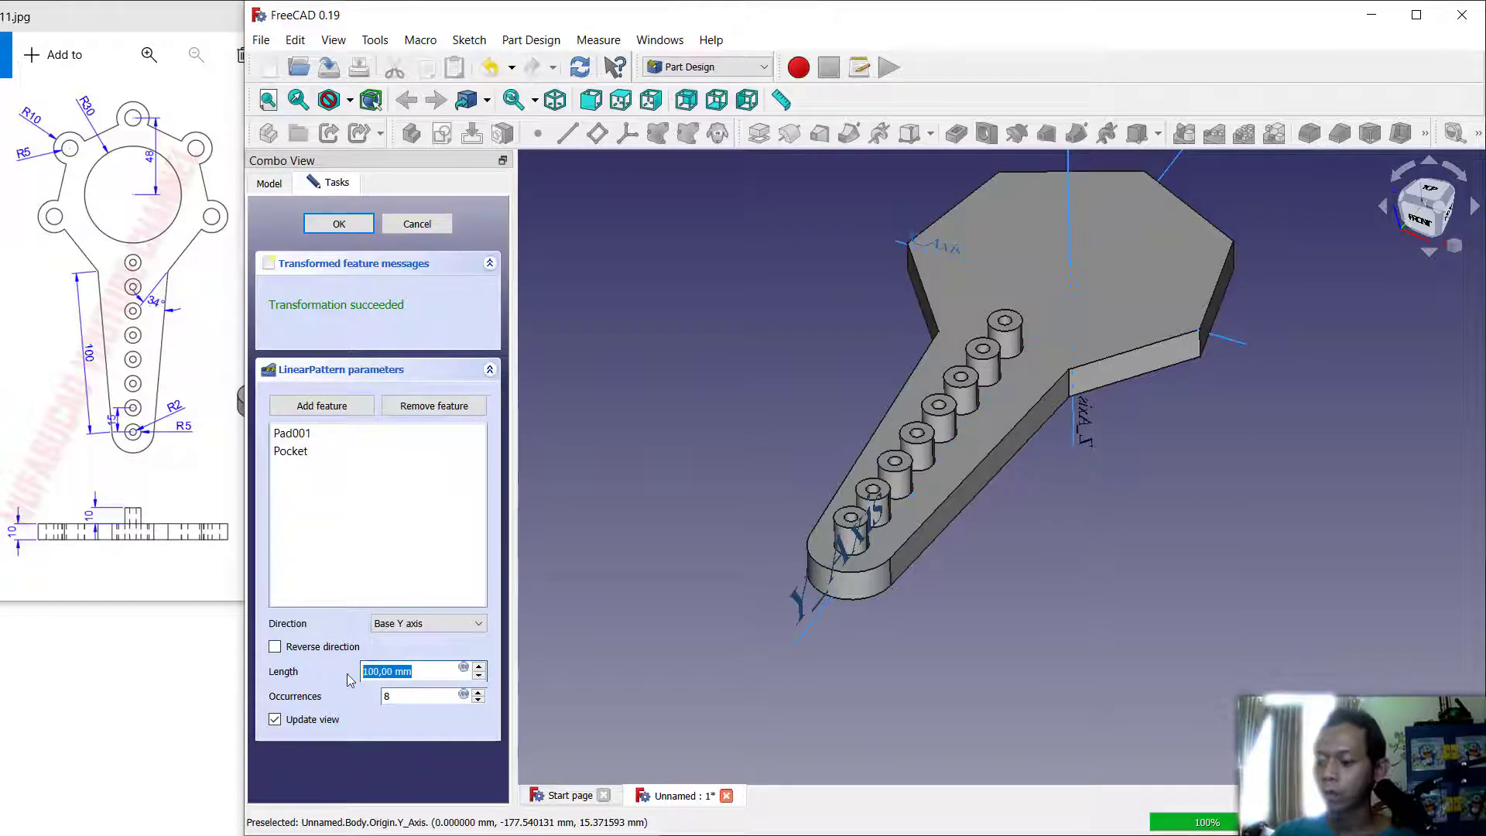
left_click(402, 696)
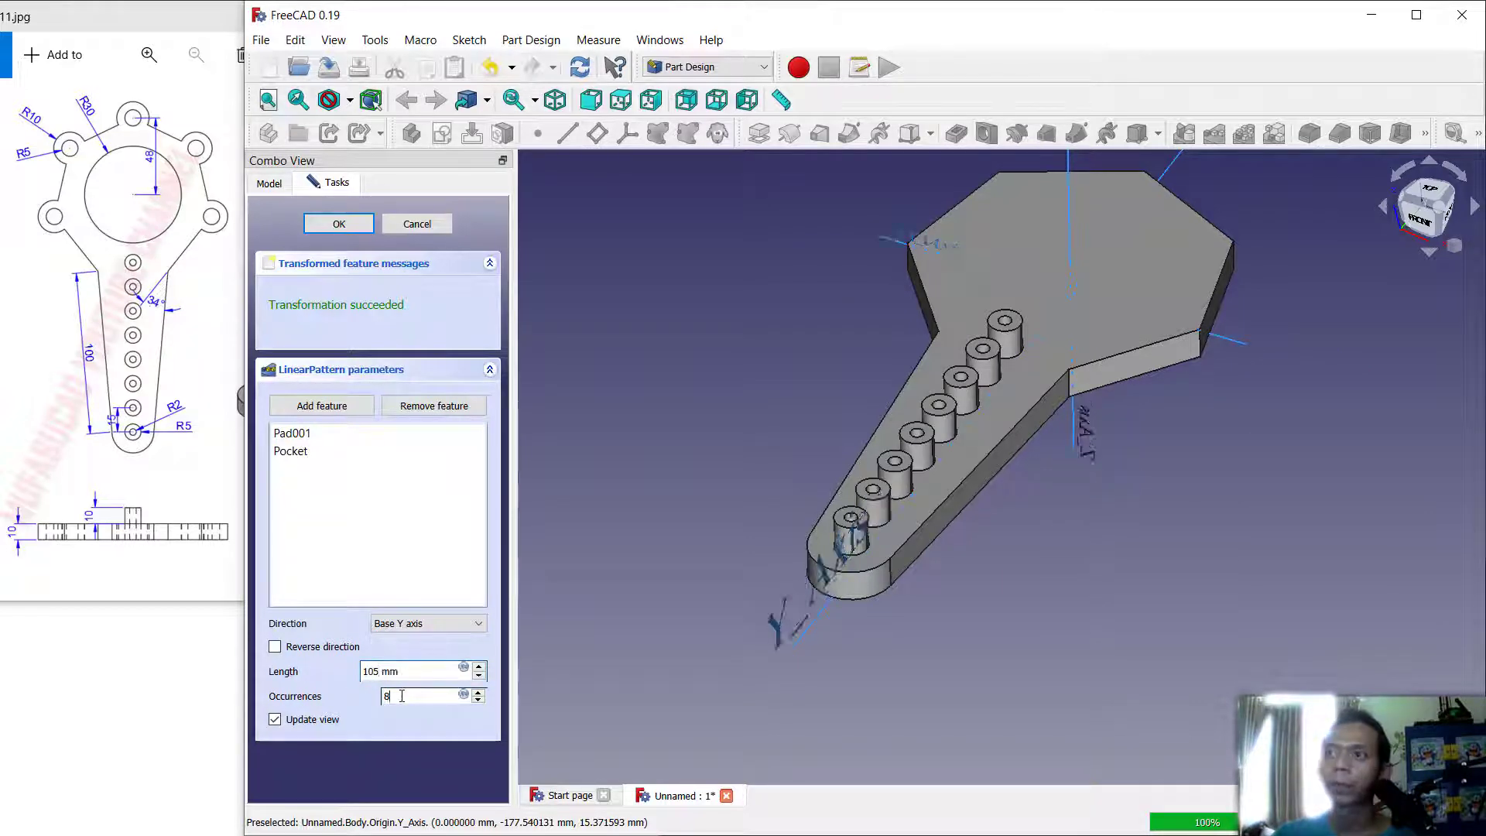
middle_click_drag(852, 576, 844, 622)
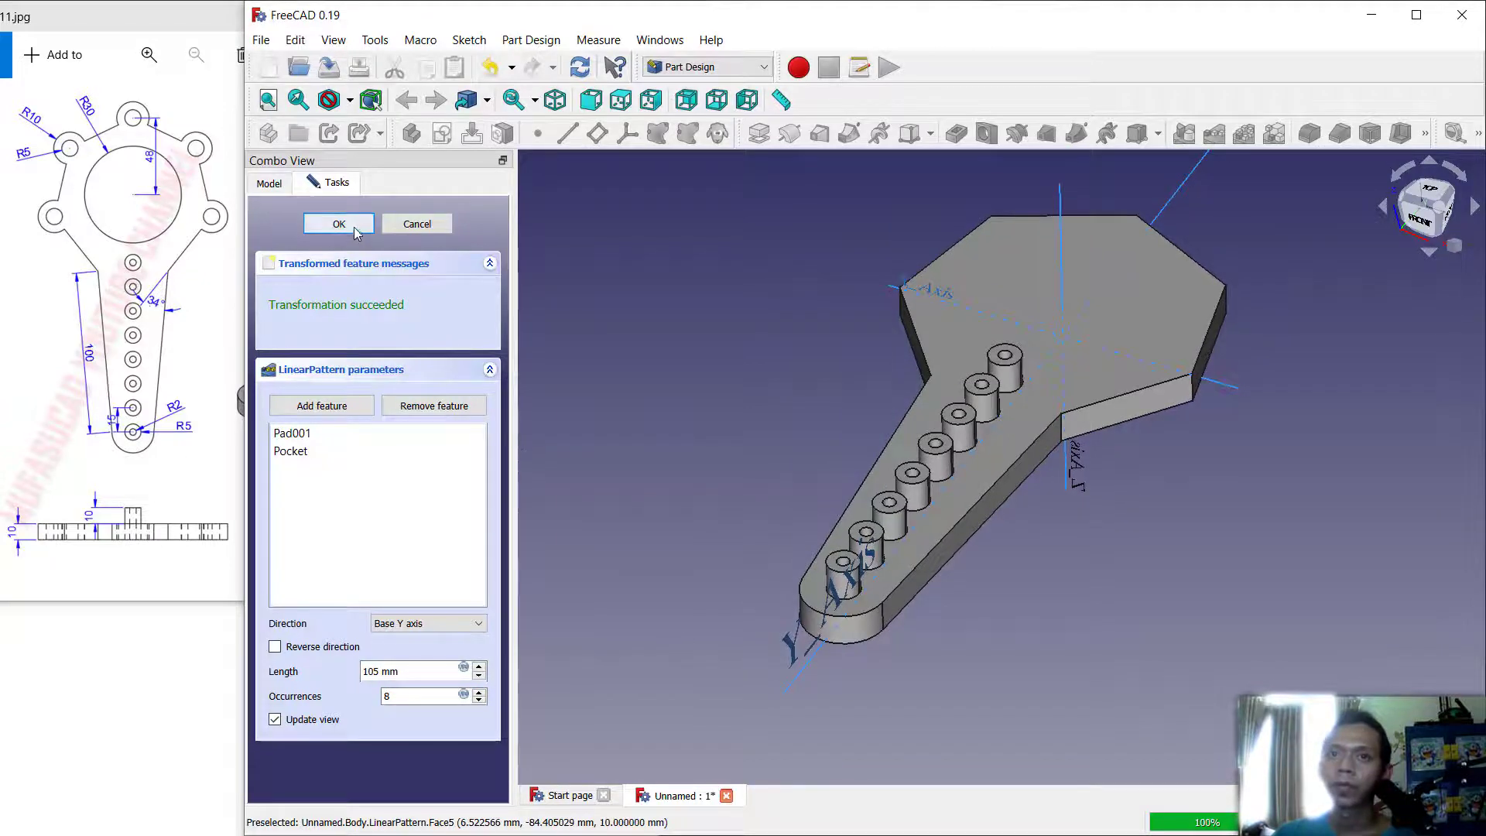
left_click(339, 224)
middle_click_drag(1022, 465, 985, 628)
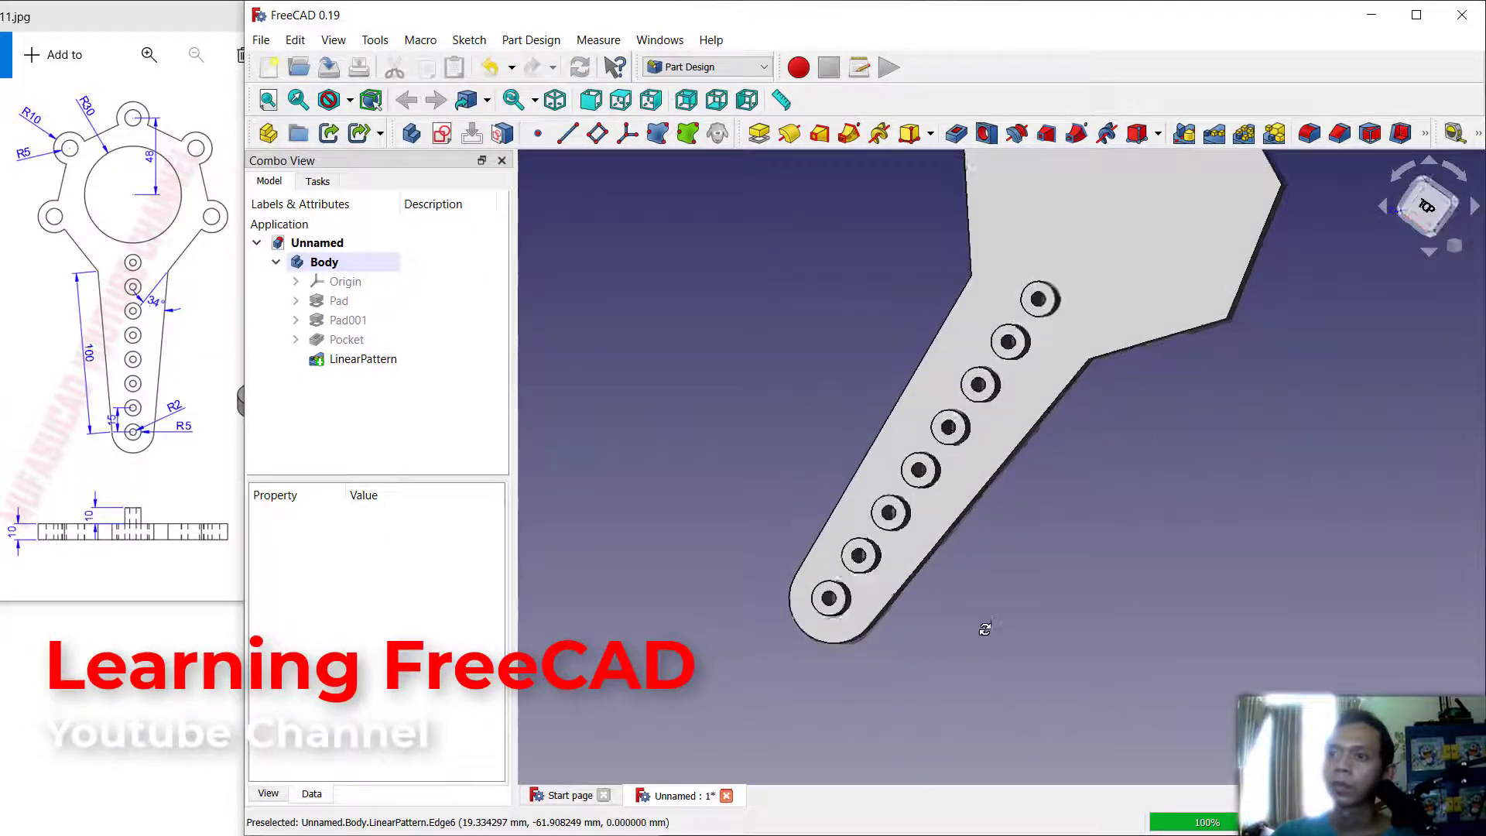
middle_click_drag(977, 439, 1014, 452)
left_click(1030, 388)
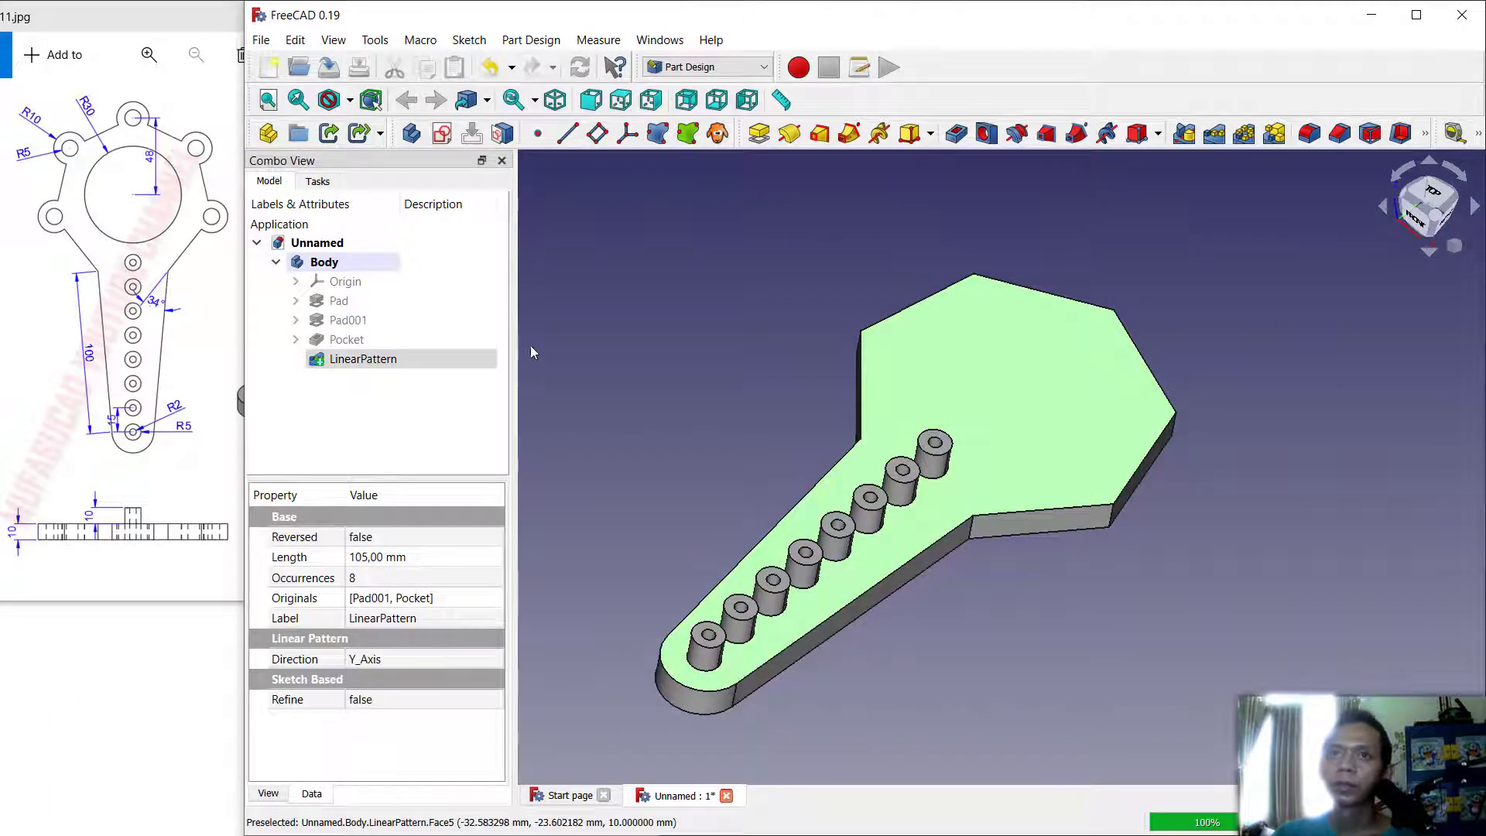
Step: Start a new sketch on the plate and draw a circle centred on the origin
left_click(324, 185)
left_click(325, 232)
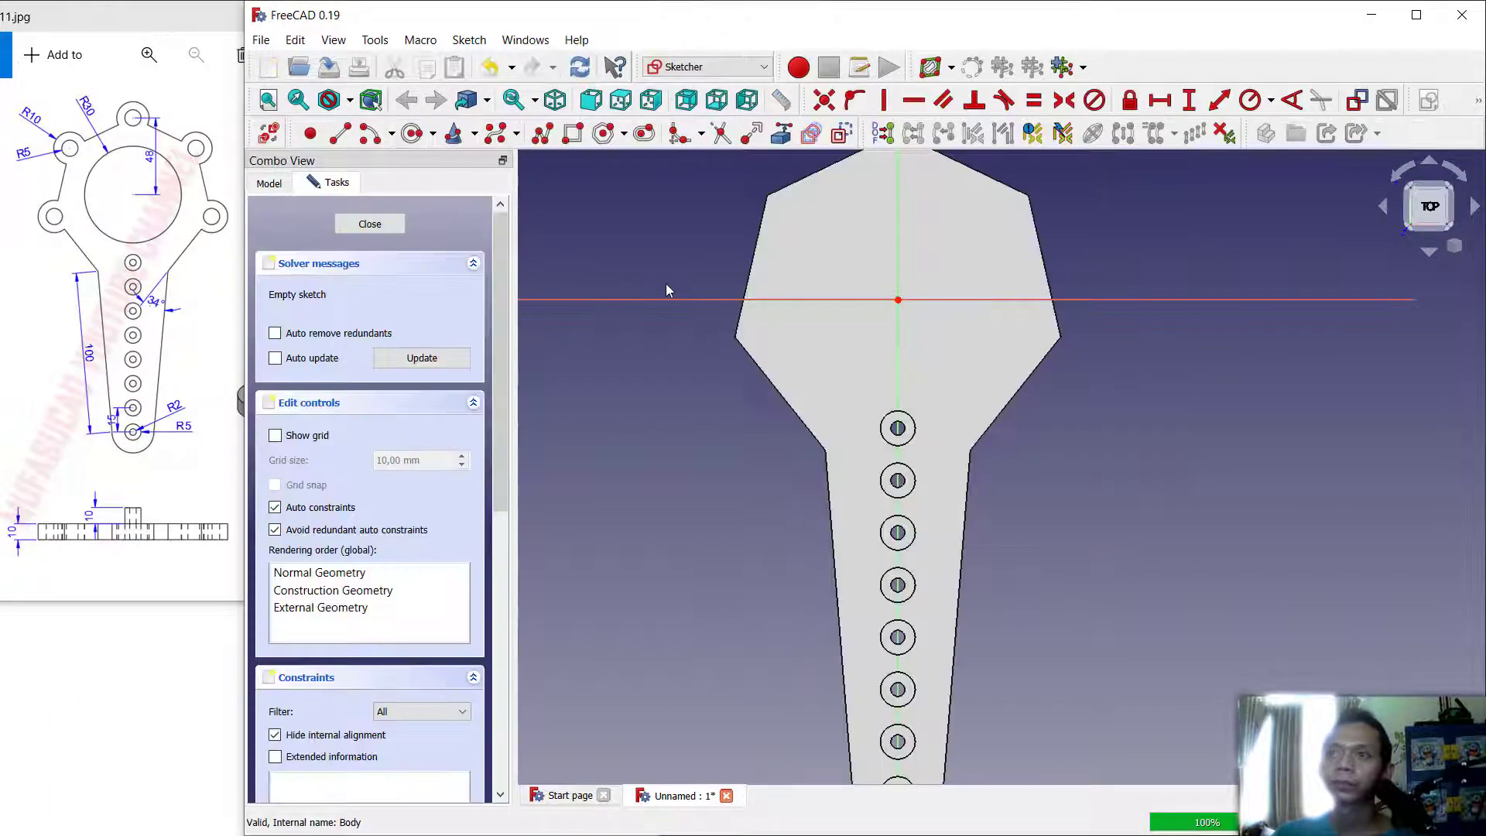
scroll(877, 359, "up", 2)
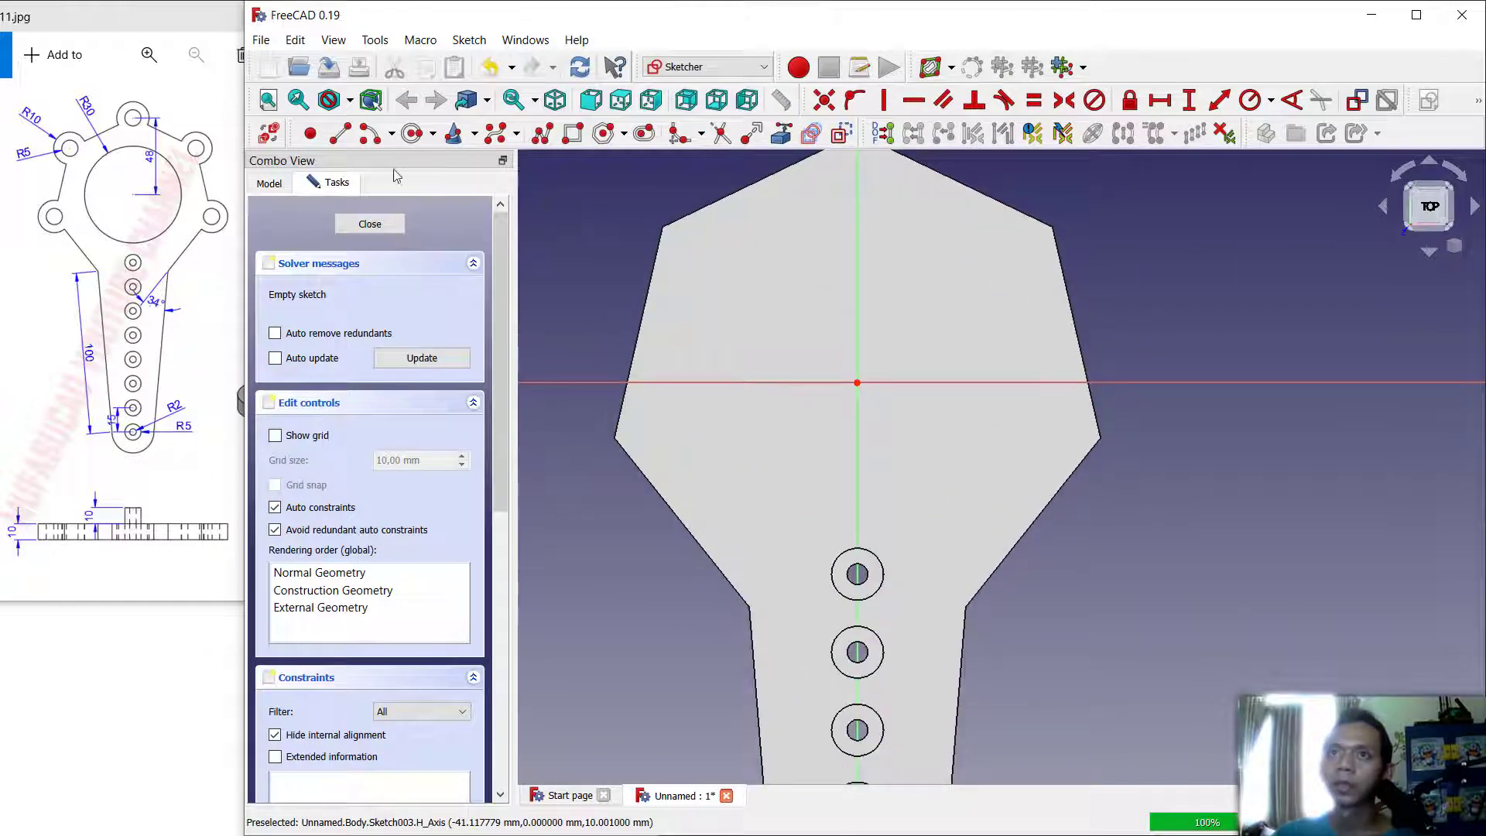
left_click(413, 133)
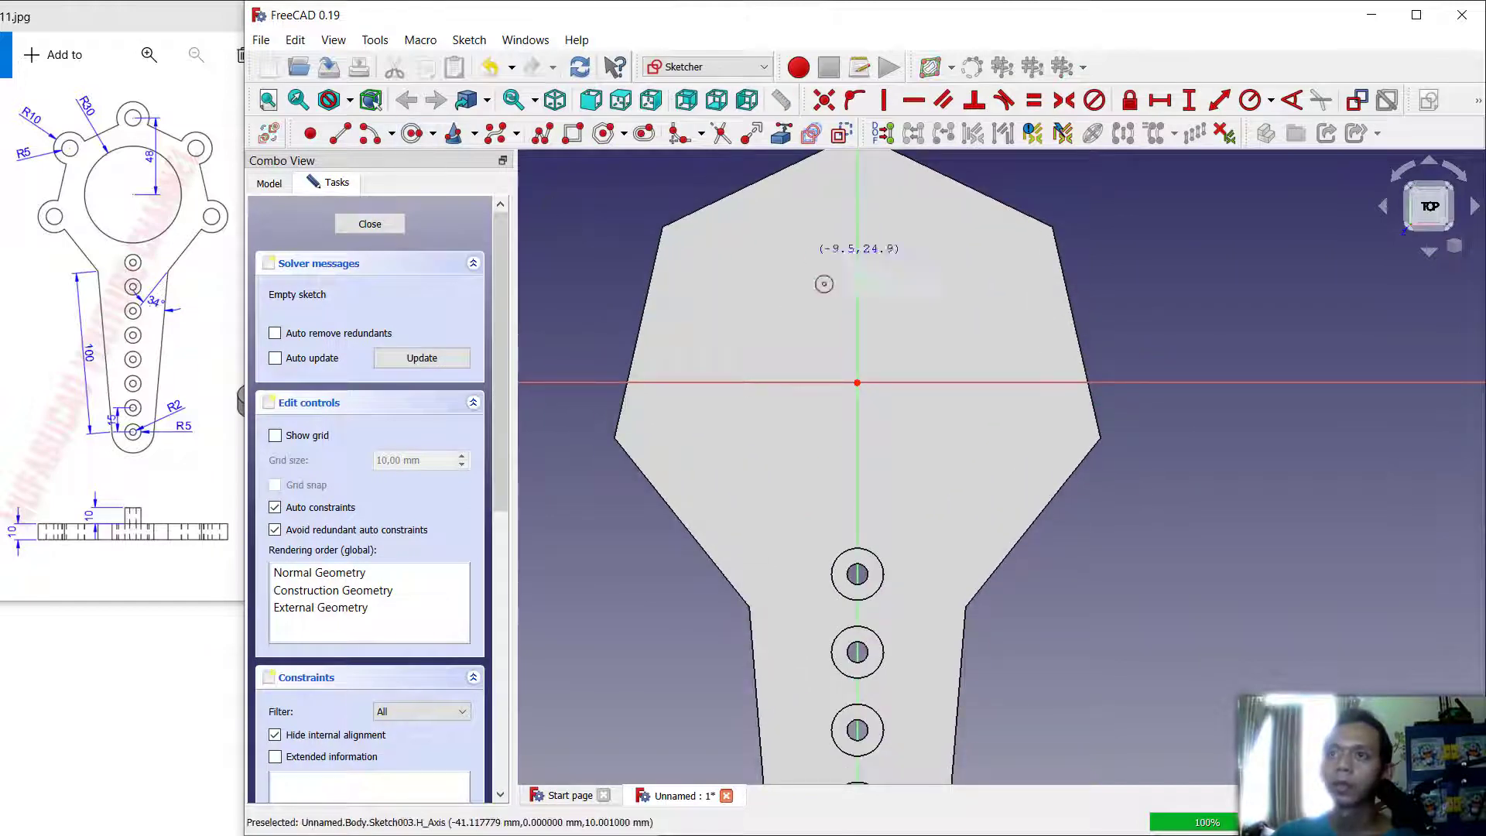
left_click(857, 383)
left_click(939, 284)
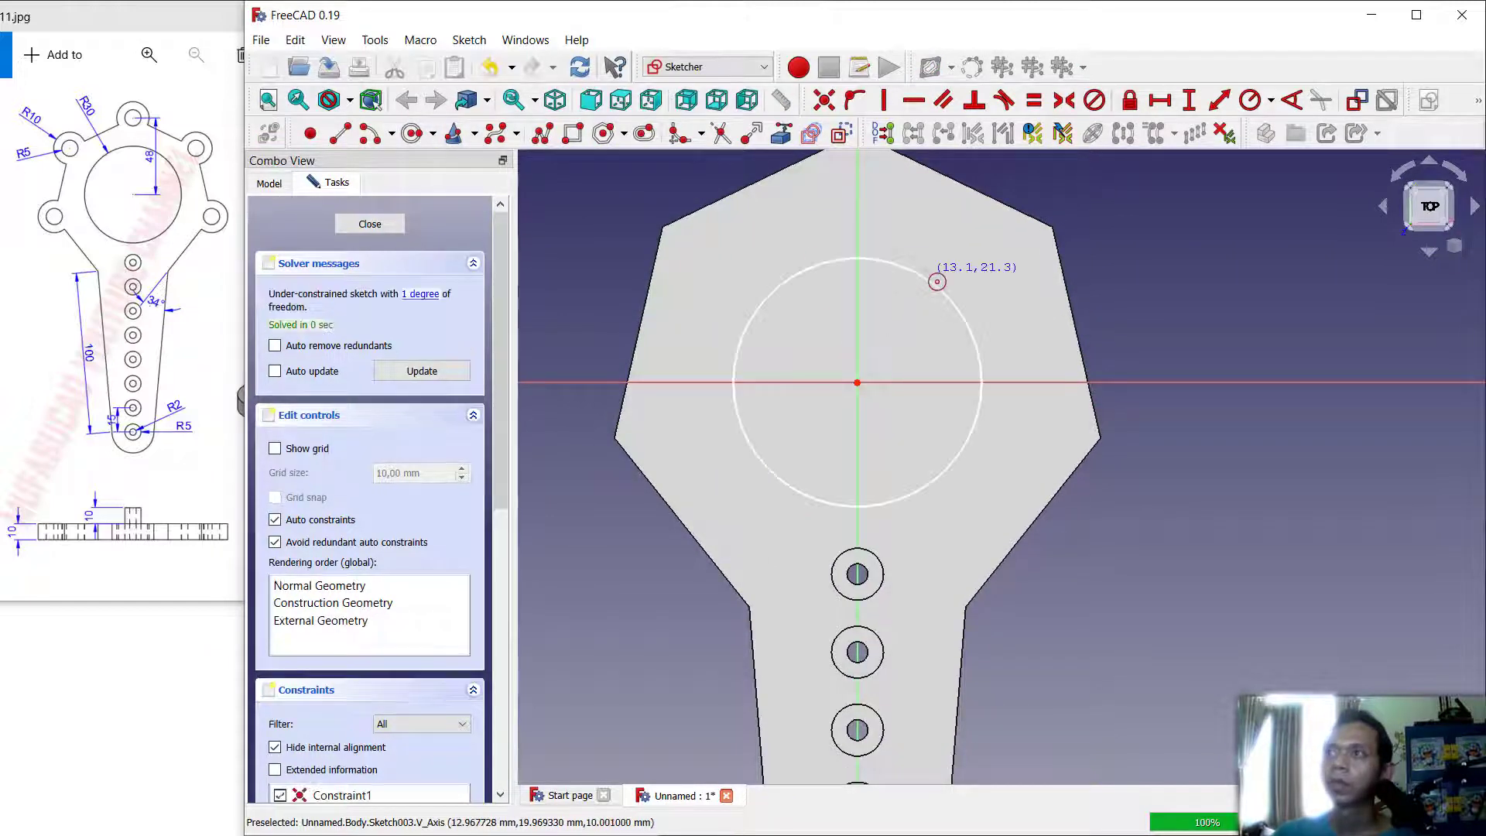
Step: Constrain the circle's radius to 30 mm and close the sketch
left_click(1250, 101)
left_click(937, 283)
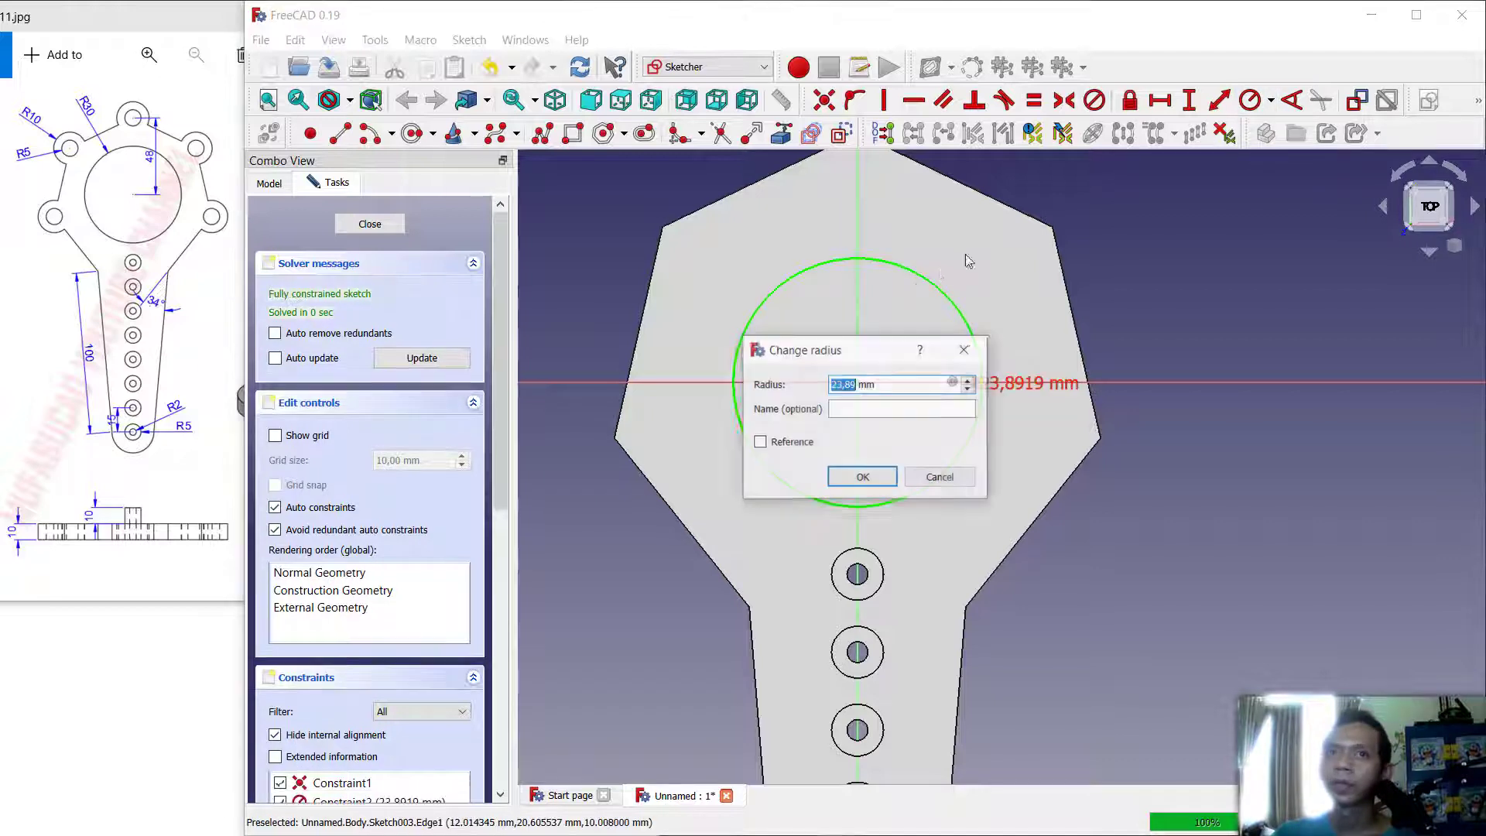
type("30")
left_click(862, 478)
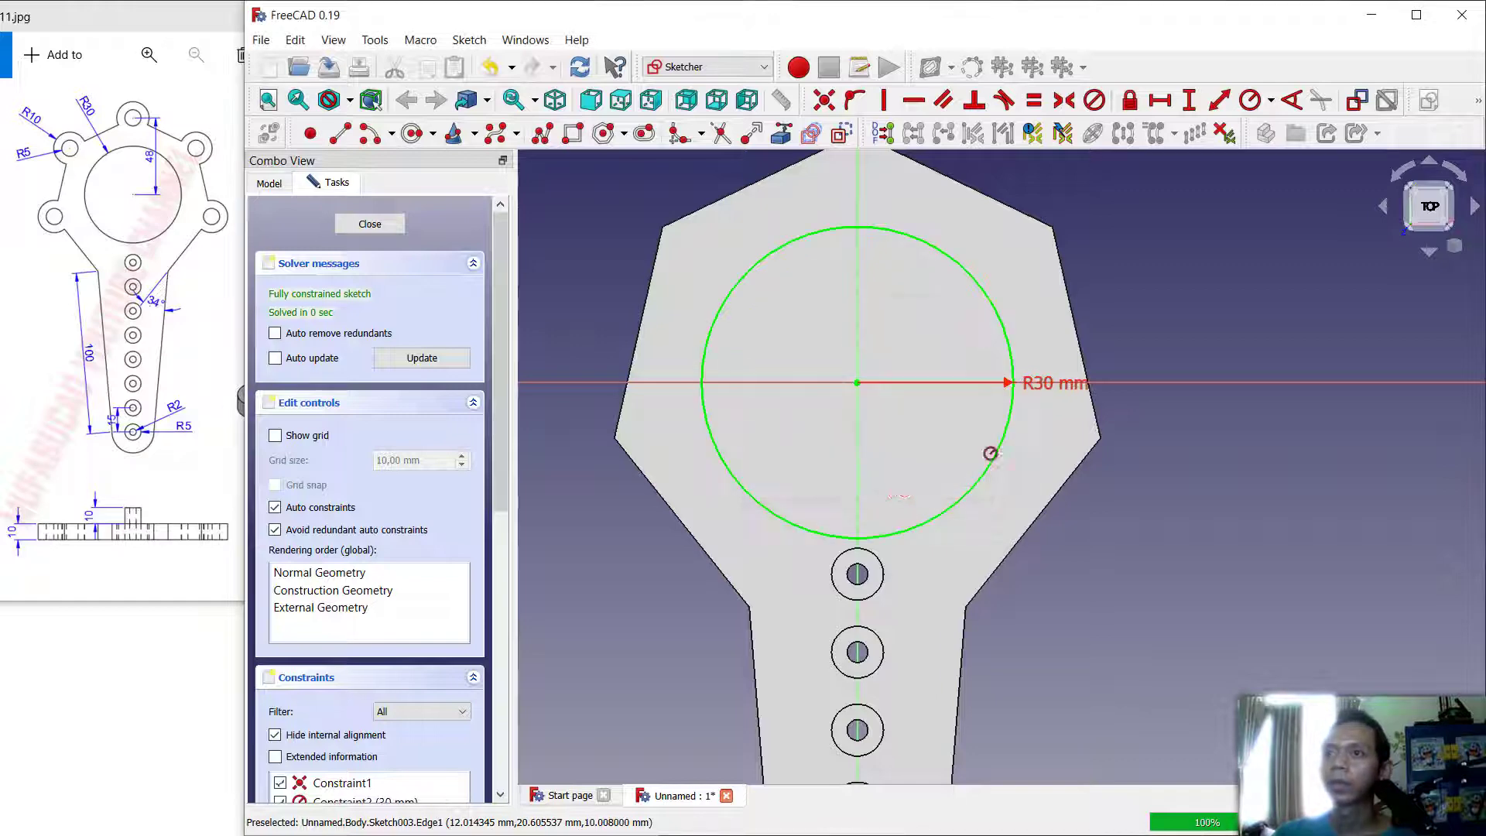
left_click(369, 222)
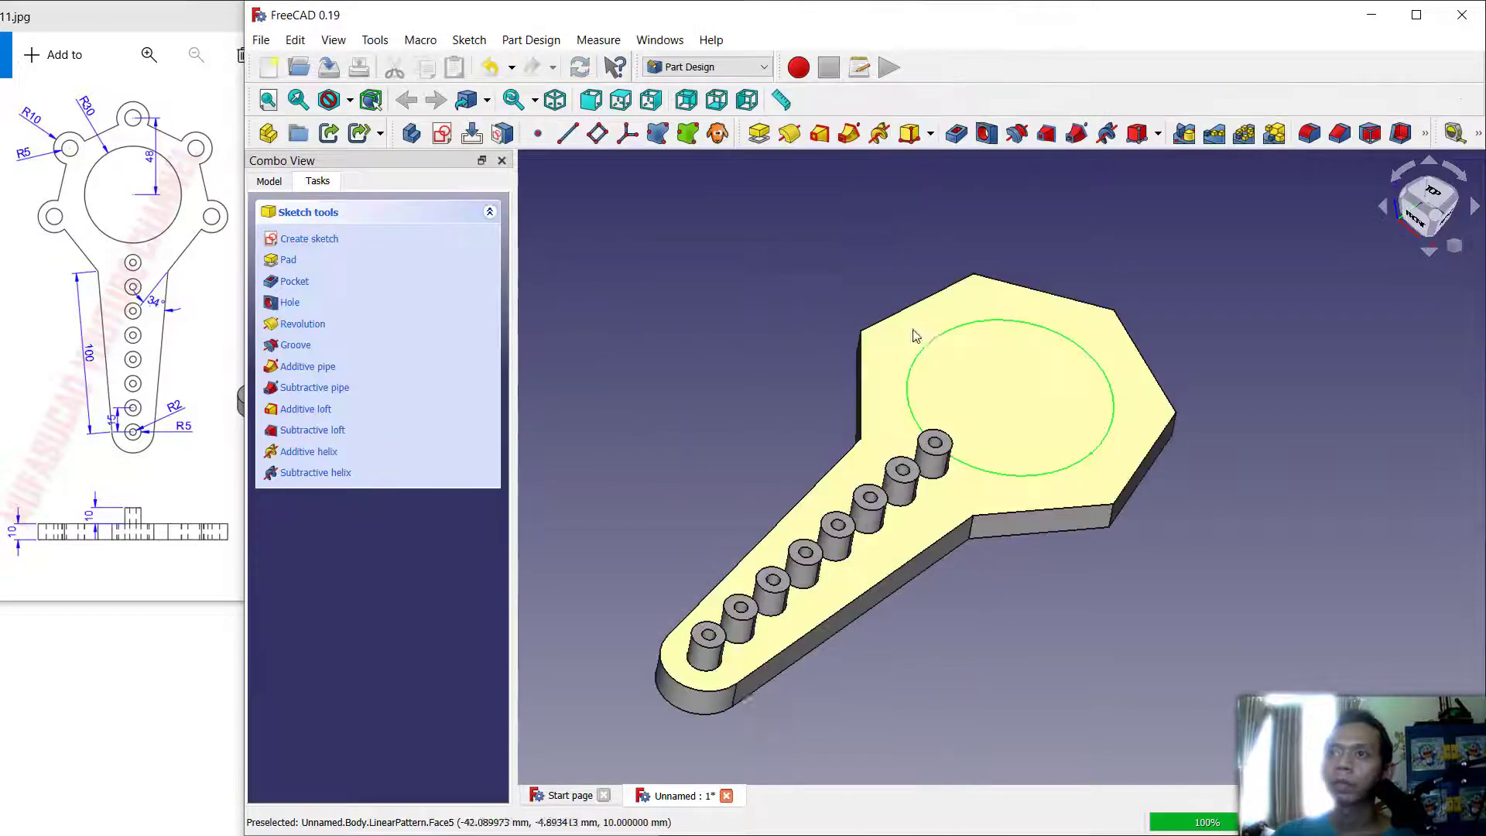
left_click(958, 133)
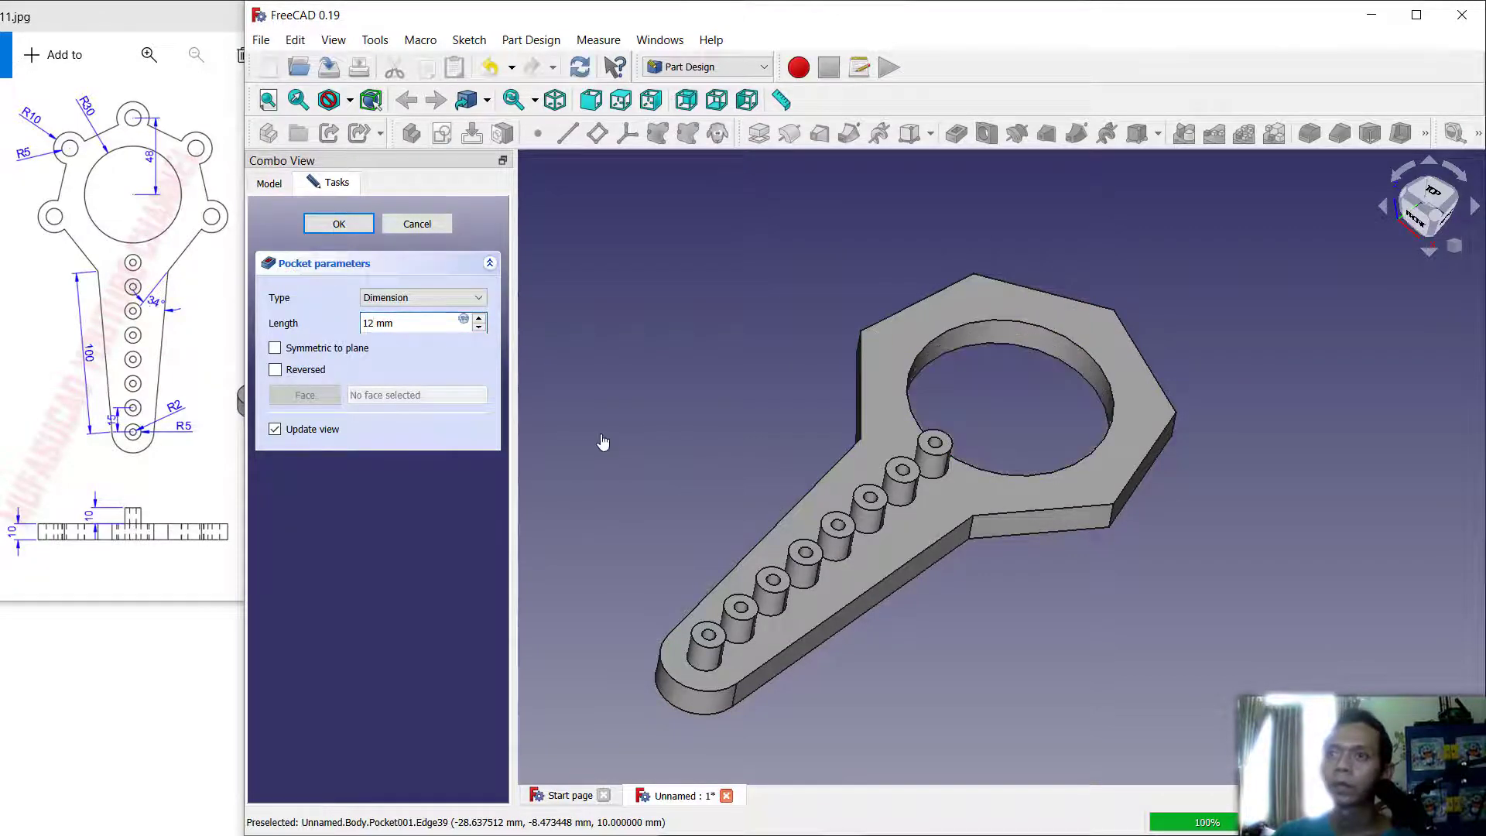
Step: Accept the 12 mm pocket so the 30 mm circle cuts a hole through the head
left_click(339, 224)
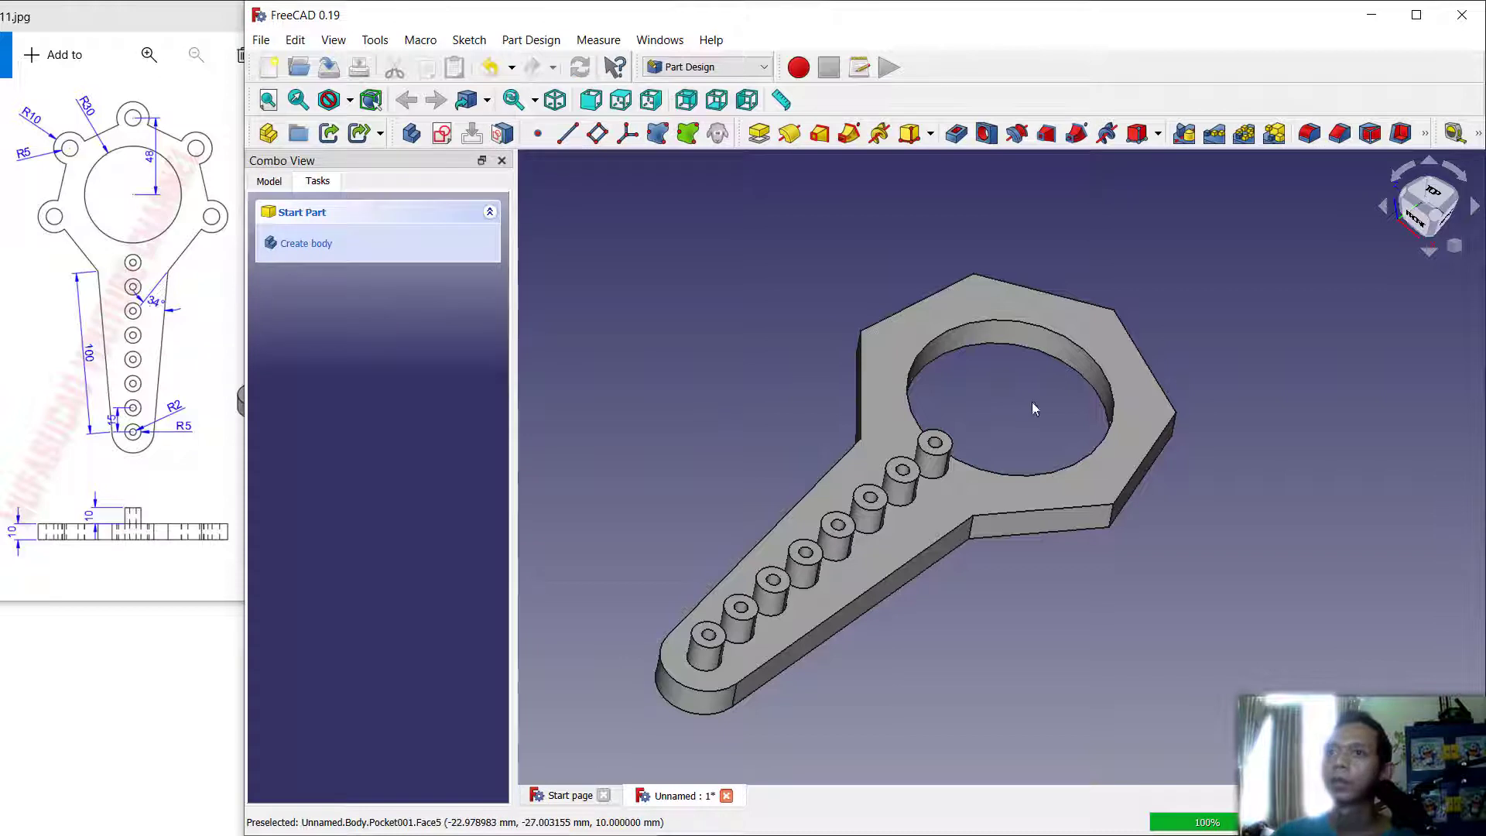
middle_click_drag(1173, 351, 1196, 358)
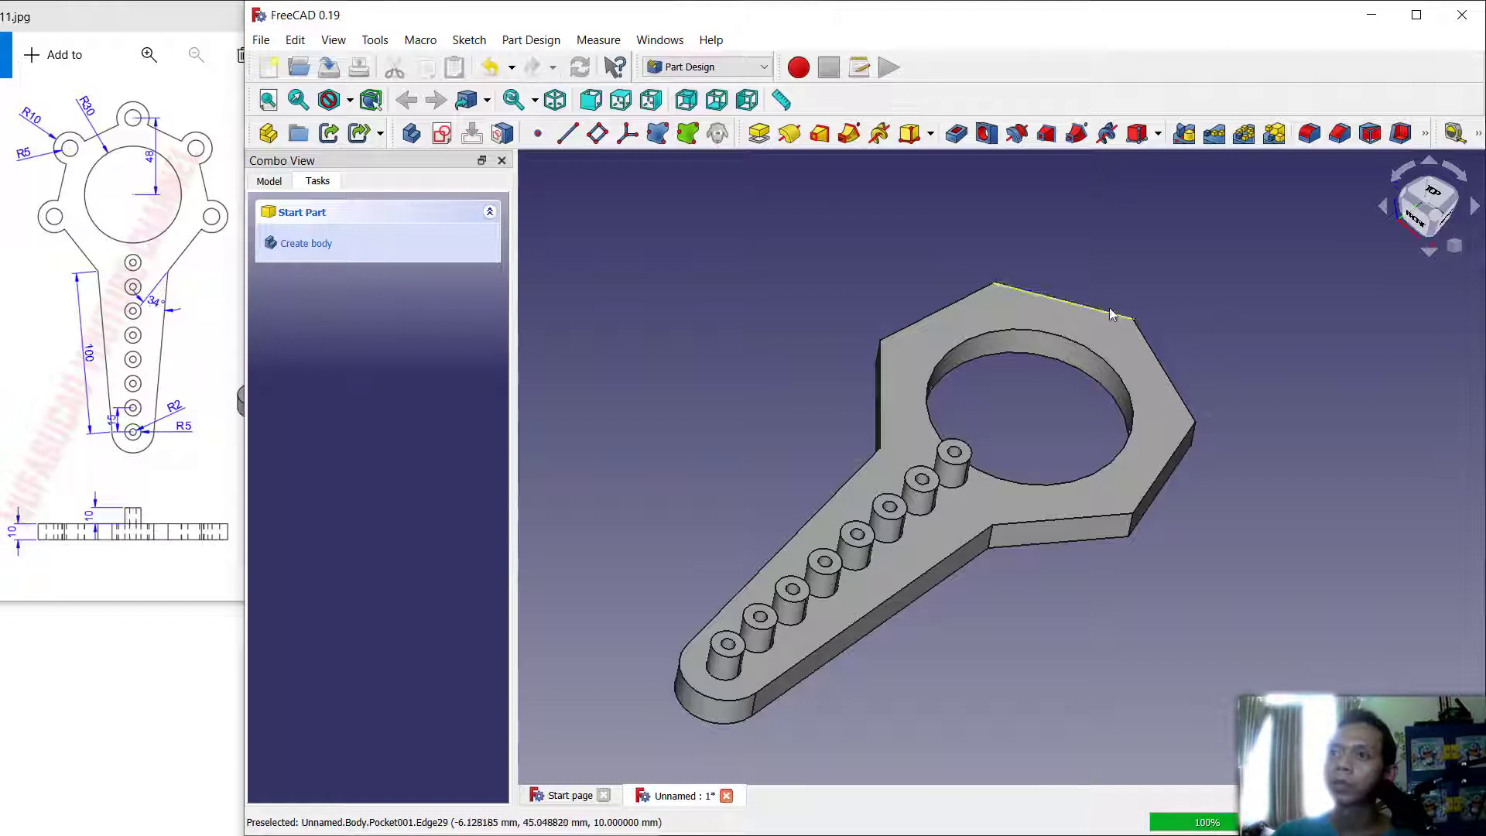
left_click(910, 353)
left_click(313, 240)
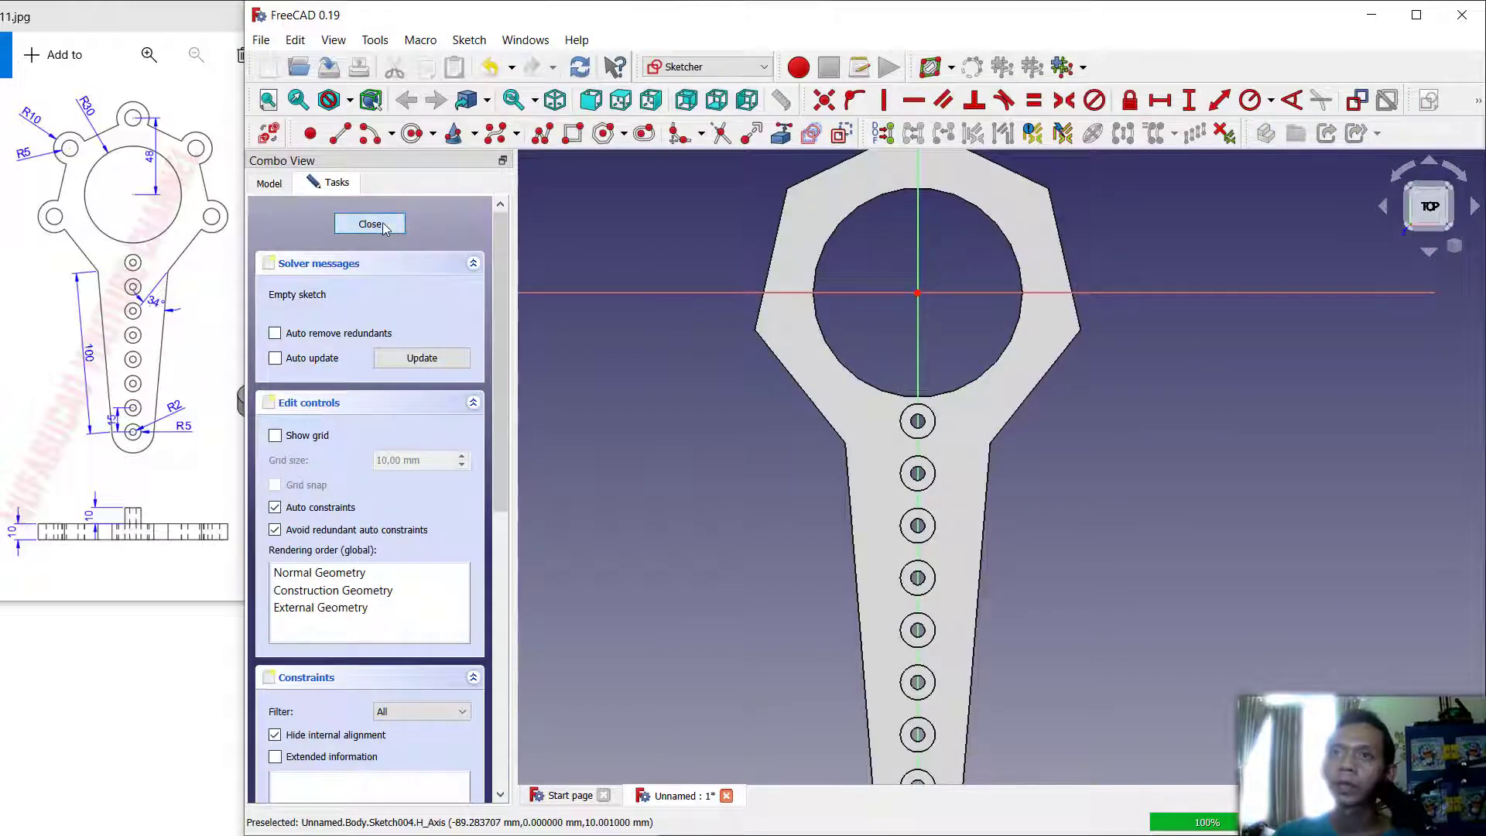
left_click(370, 225)
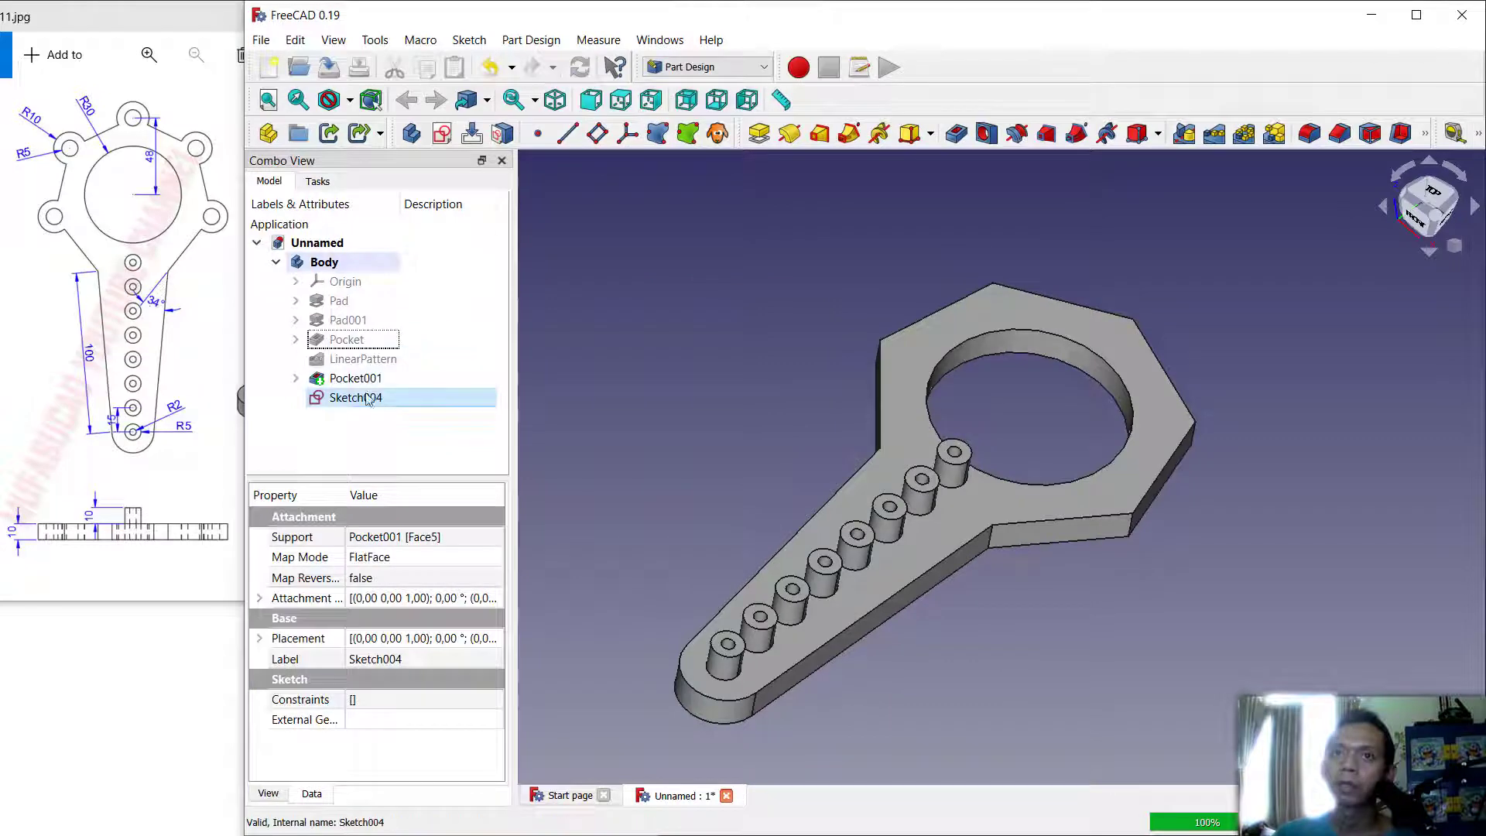
right_click(376, 403)
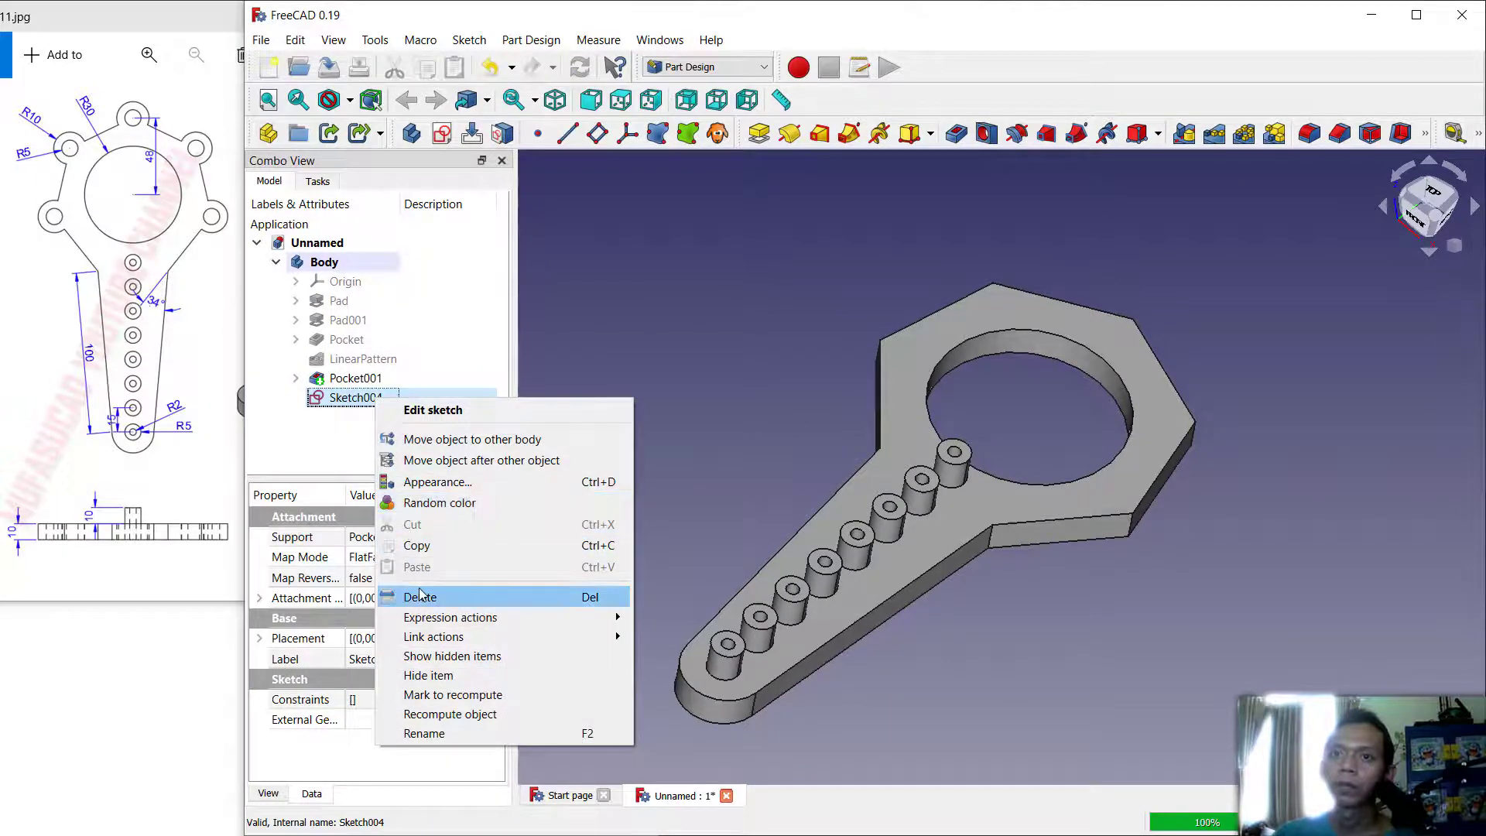
left_click(422, 594)
left_click(309, 182)
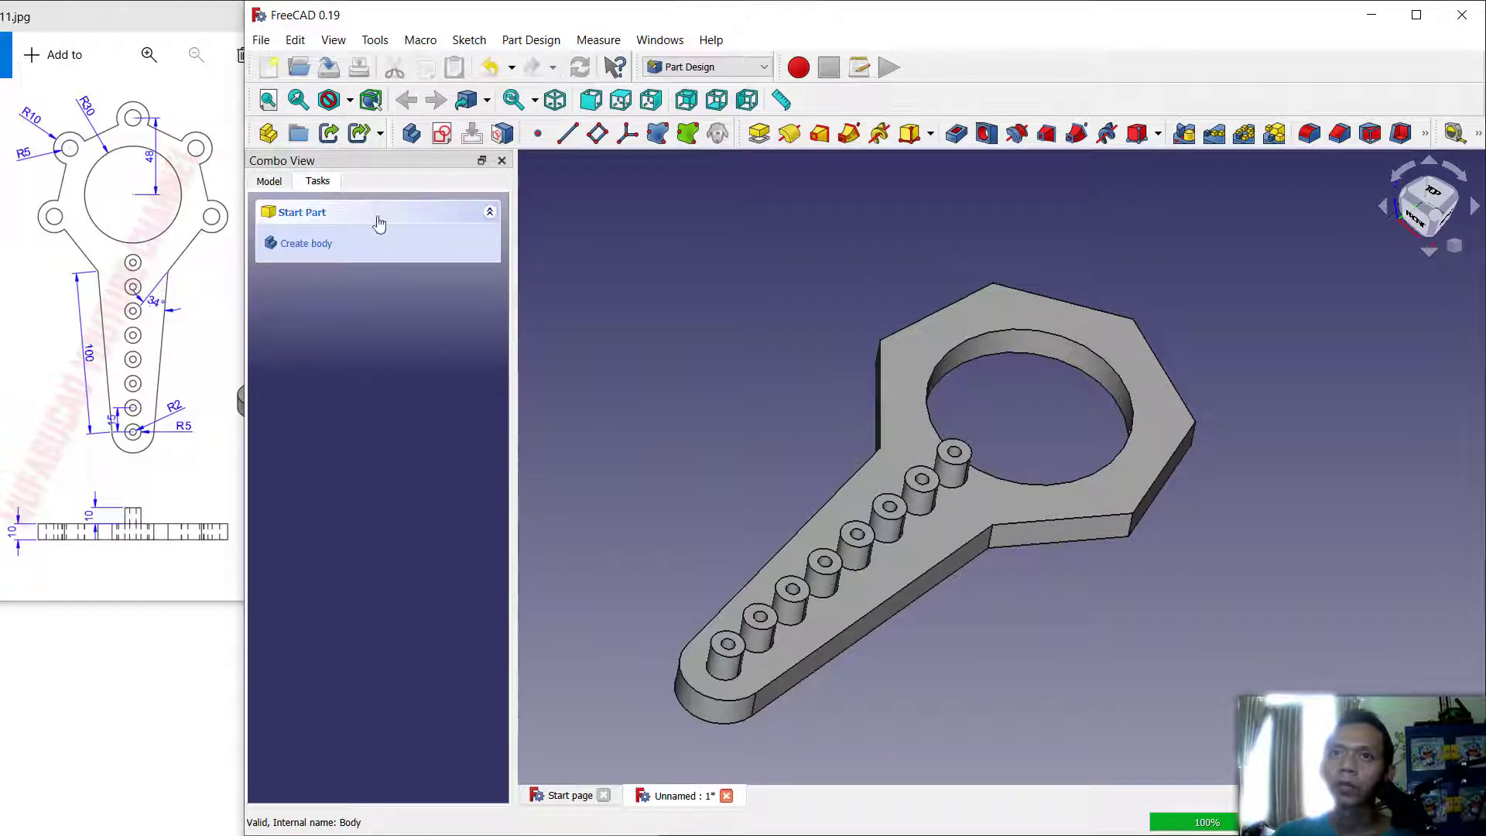
Step: Create a new body and start a sketch on the plate's top face as an independent copy
left_click(308, 244)
left_click(933, 353)
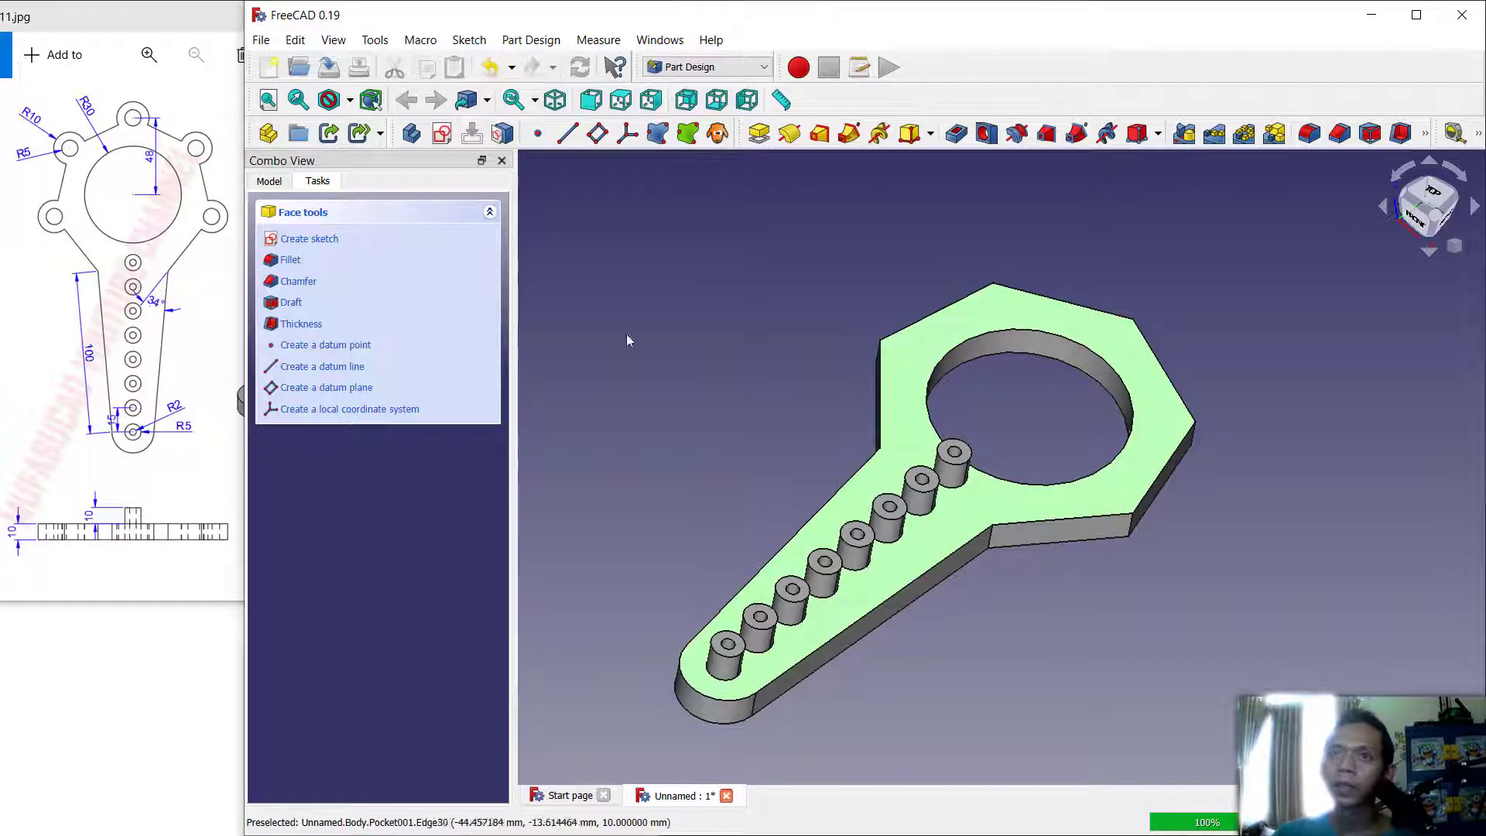
left_click(308, 239)
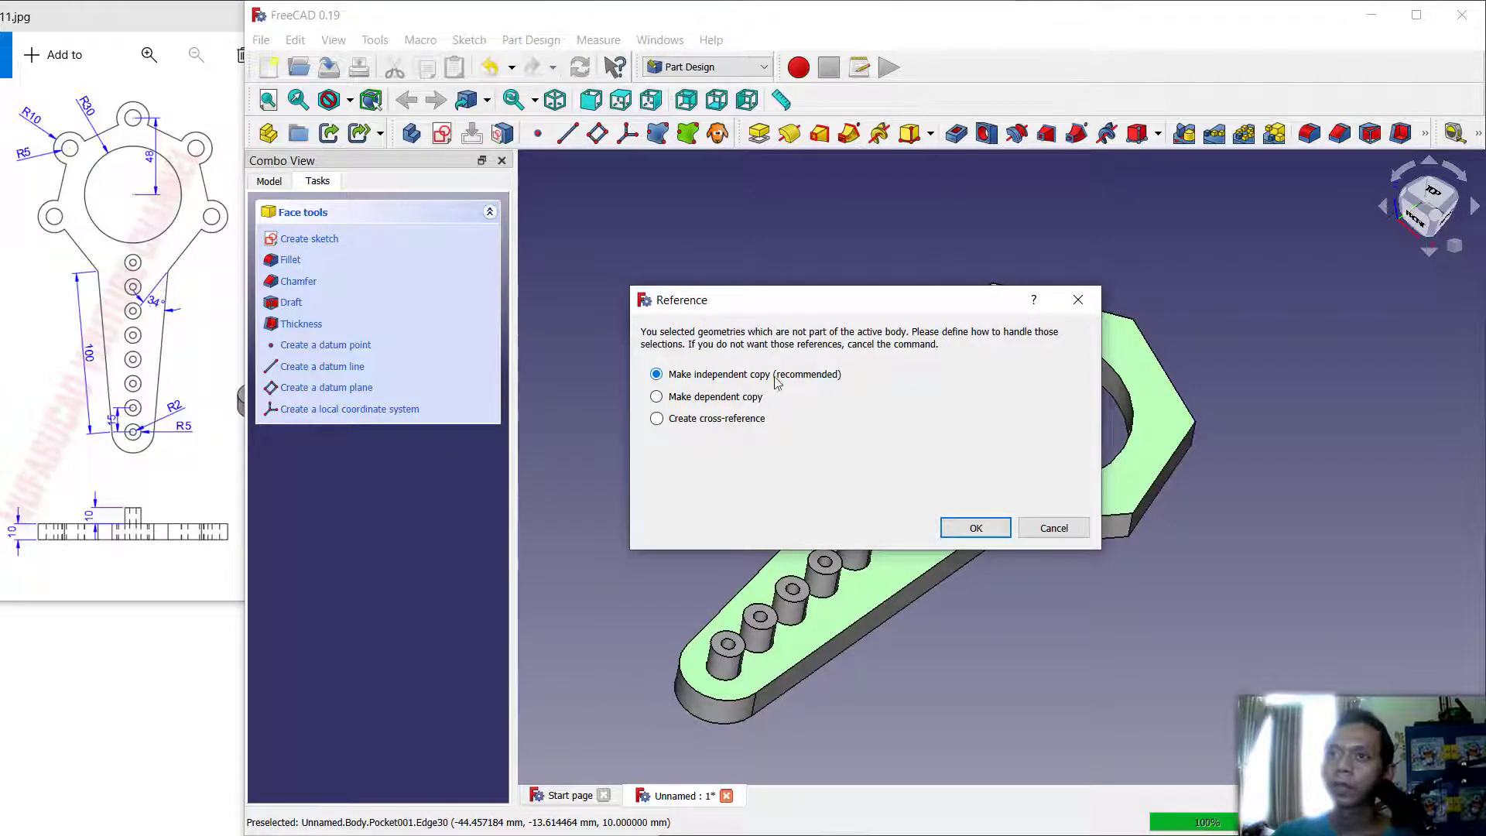
left_click(977, 529)
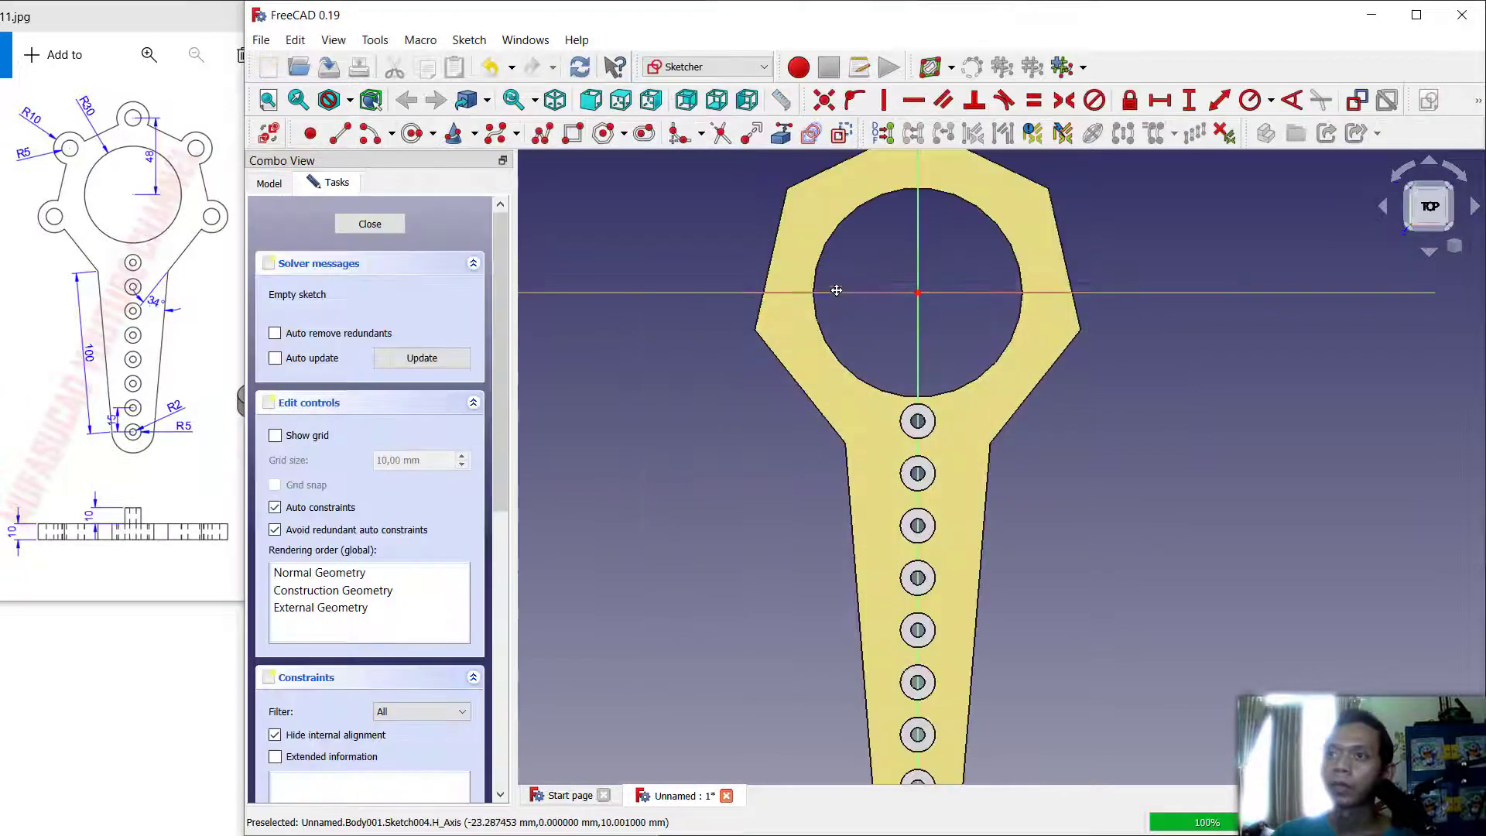
scroll(965, 355, "up", 2)
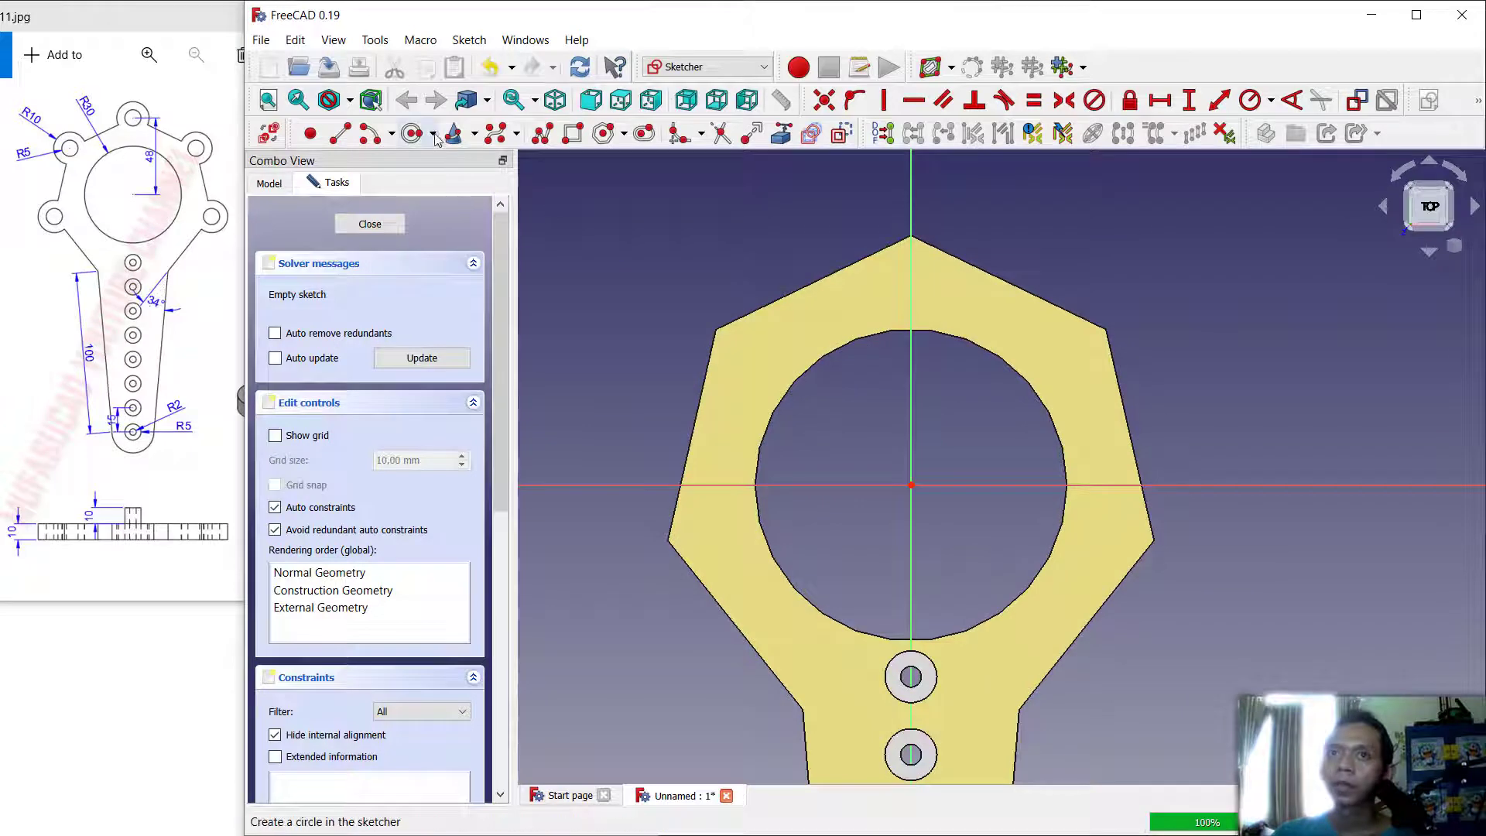
Step: Draw a 10 mm radius circle centred 48 mm above the origin
left_click(412, 136)
left_click(912, 385)
left_click(964, 387)
left_click(1244, 104)
left_click(964, 376)
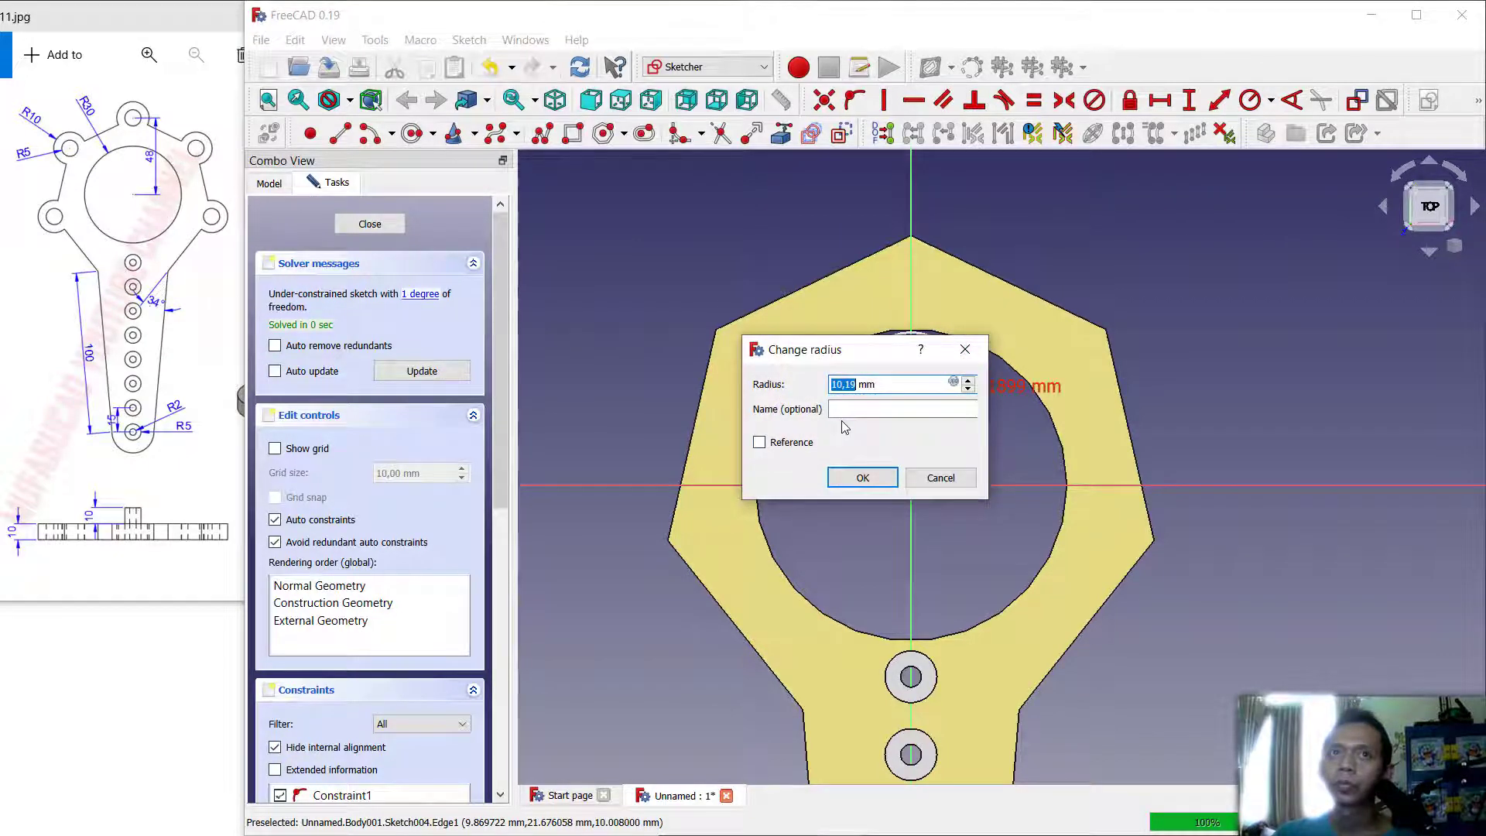
type("10")
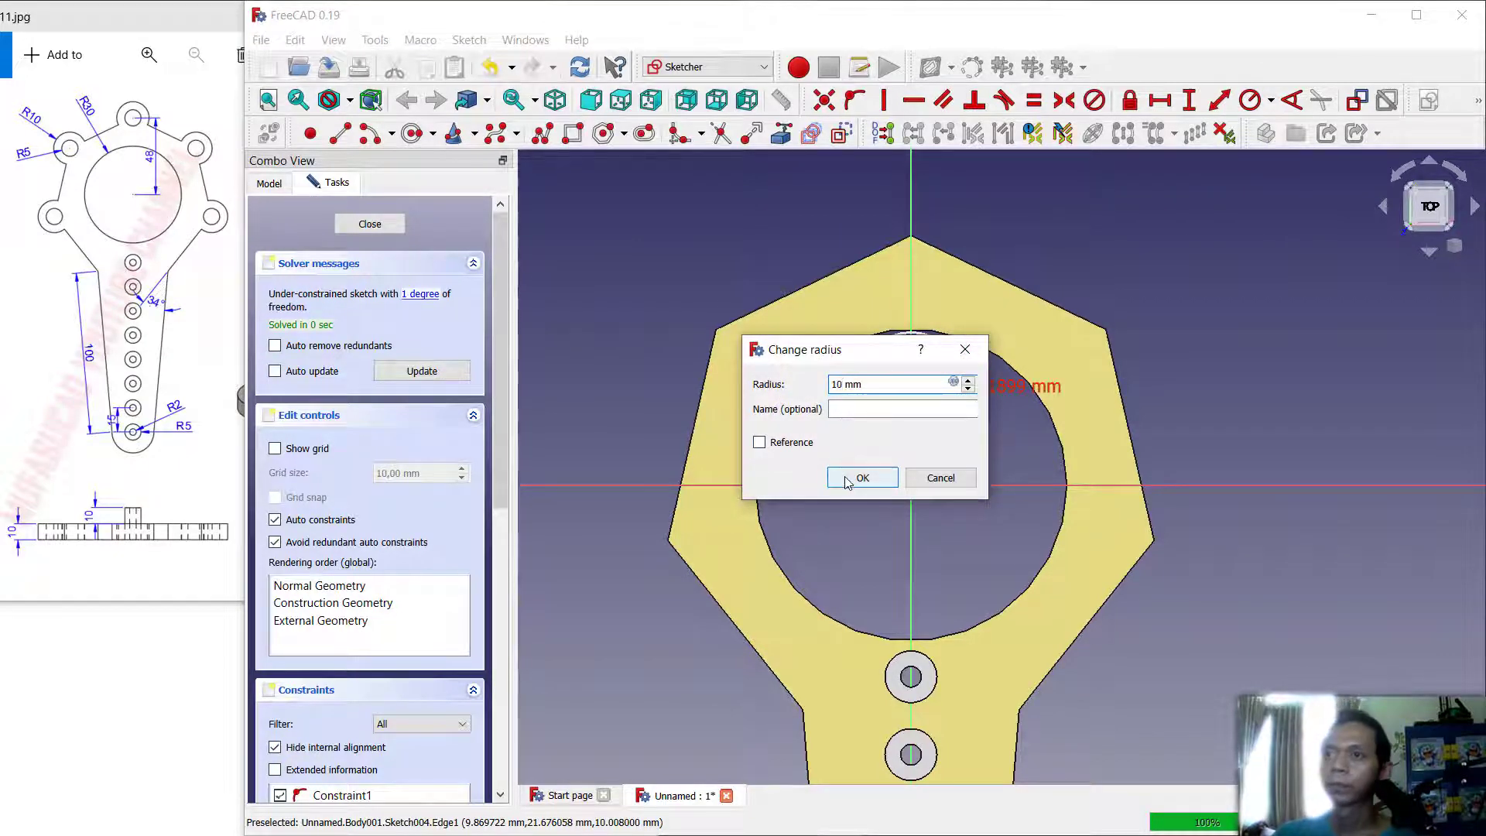
left_click(861, 479)
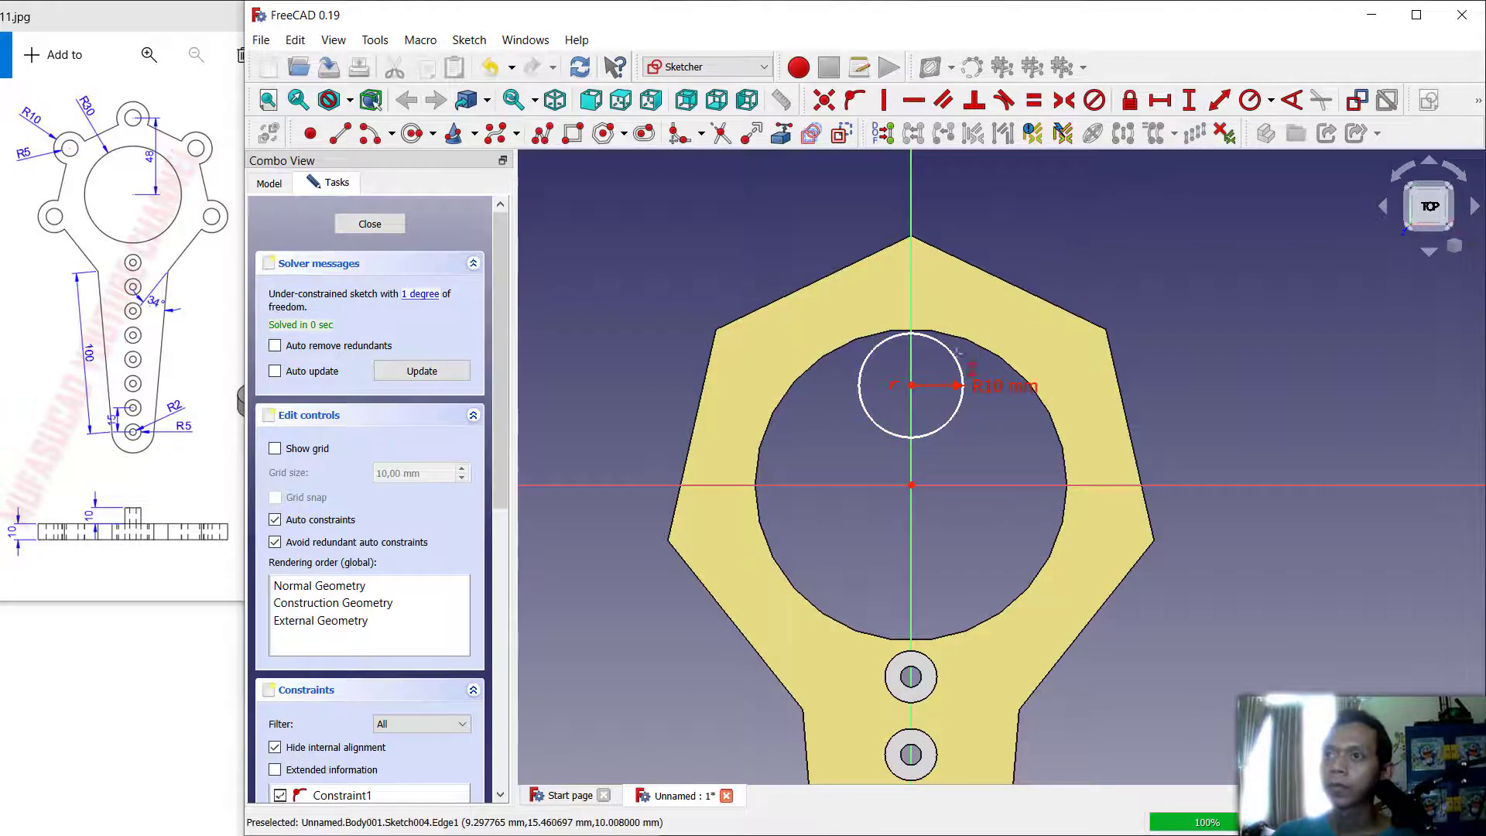
left_click(914, 384)
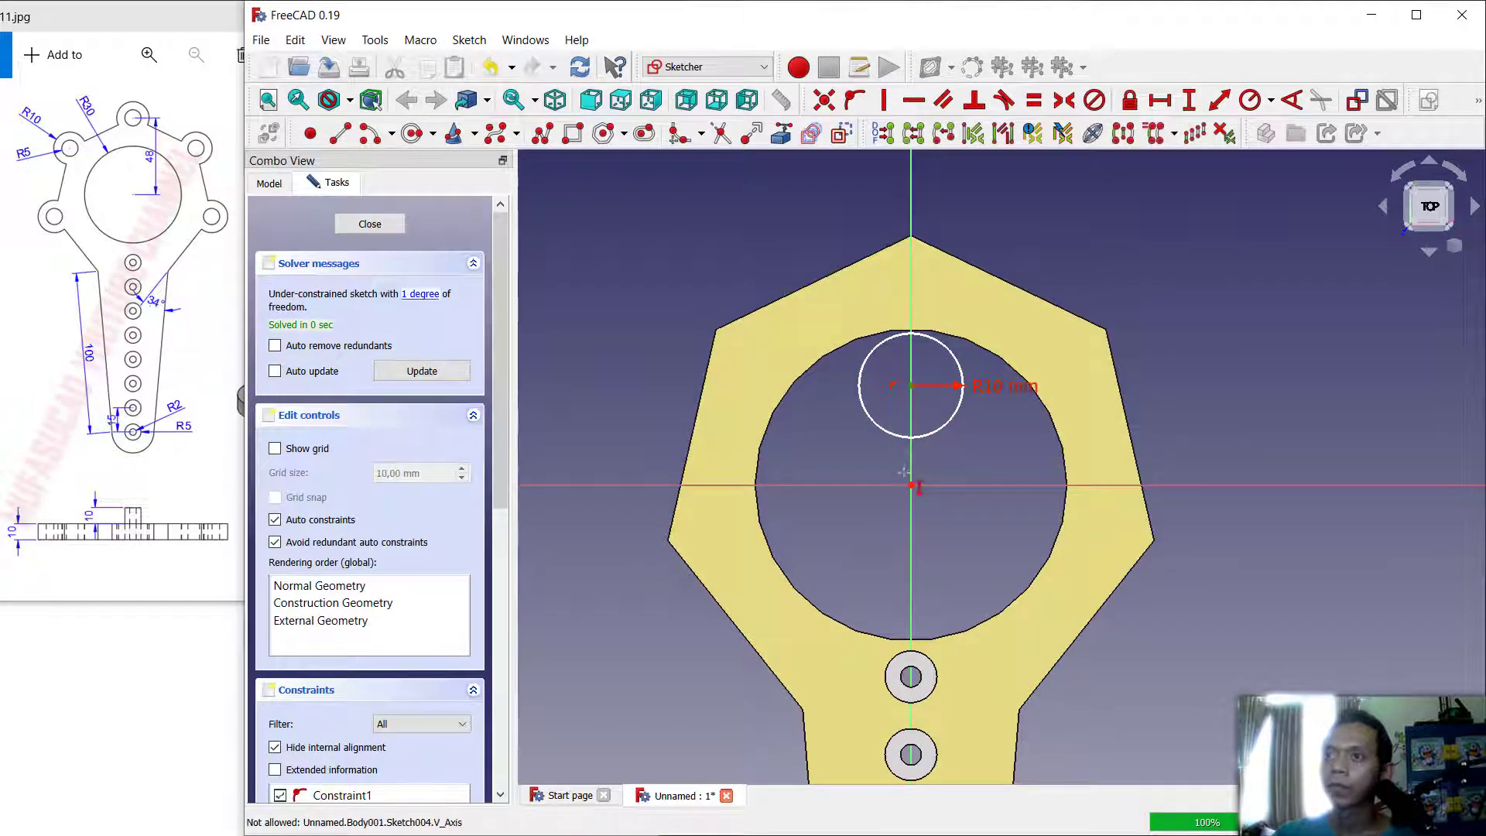
left_click(911, 485)
type("48")
left_click(1023, 593)
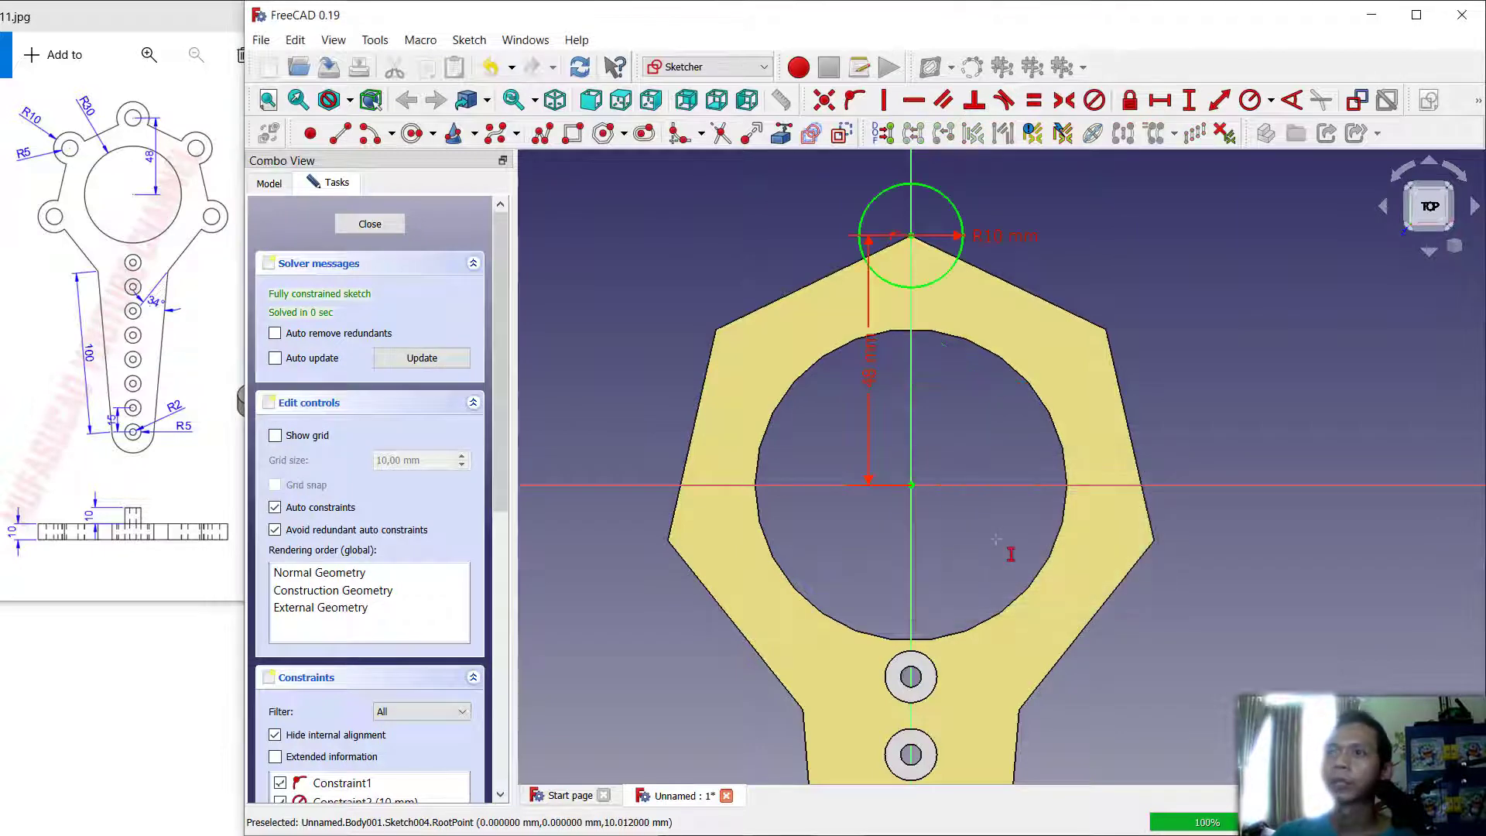
Step: Close the sketch and pad the circle 10 mm in the reversed direction
left_click(396, 228)
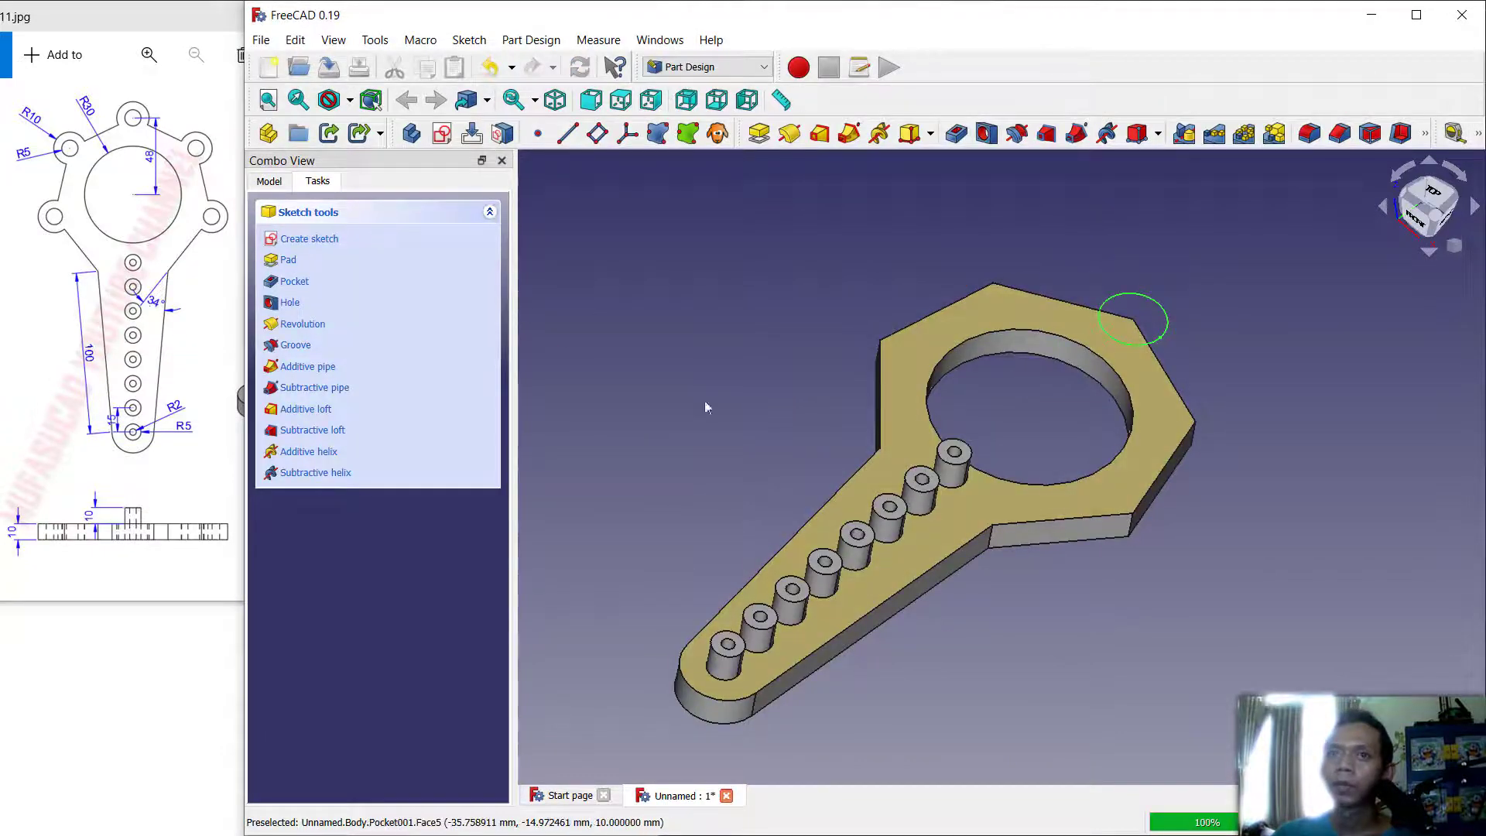
left_click(289, 261)
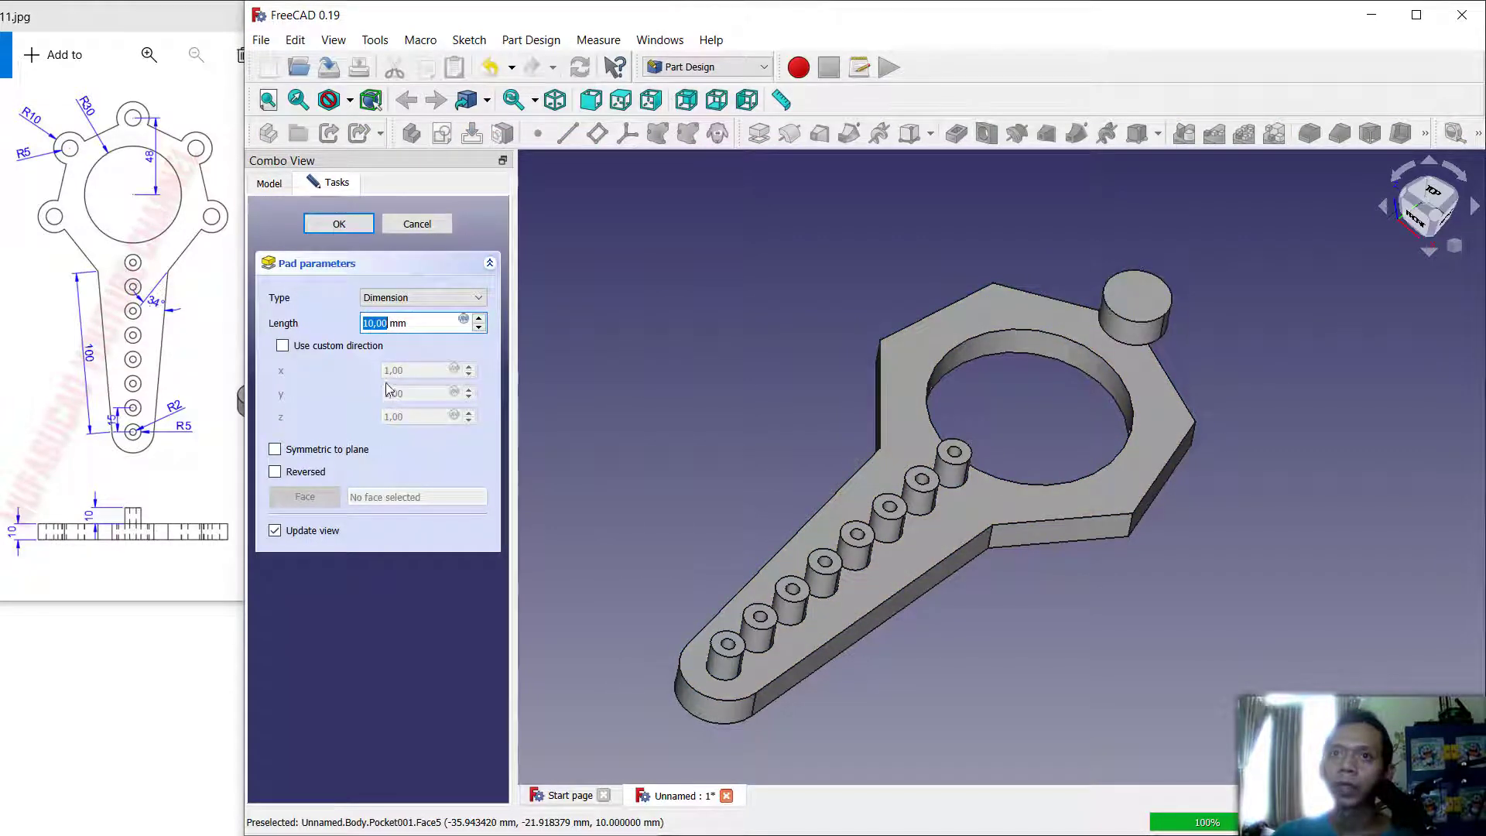
left_click(275, 471)
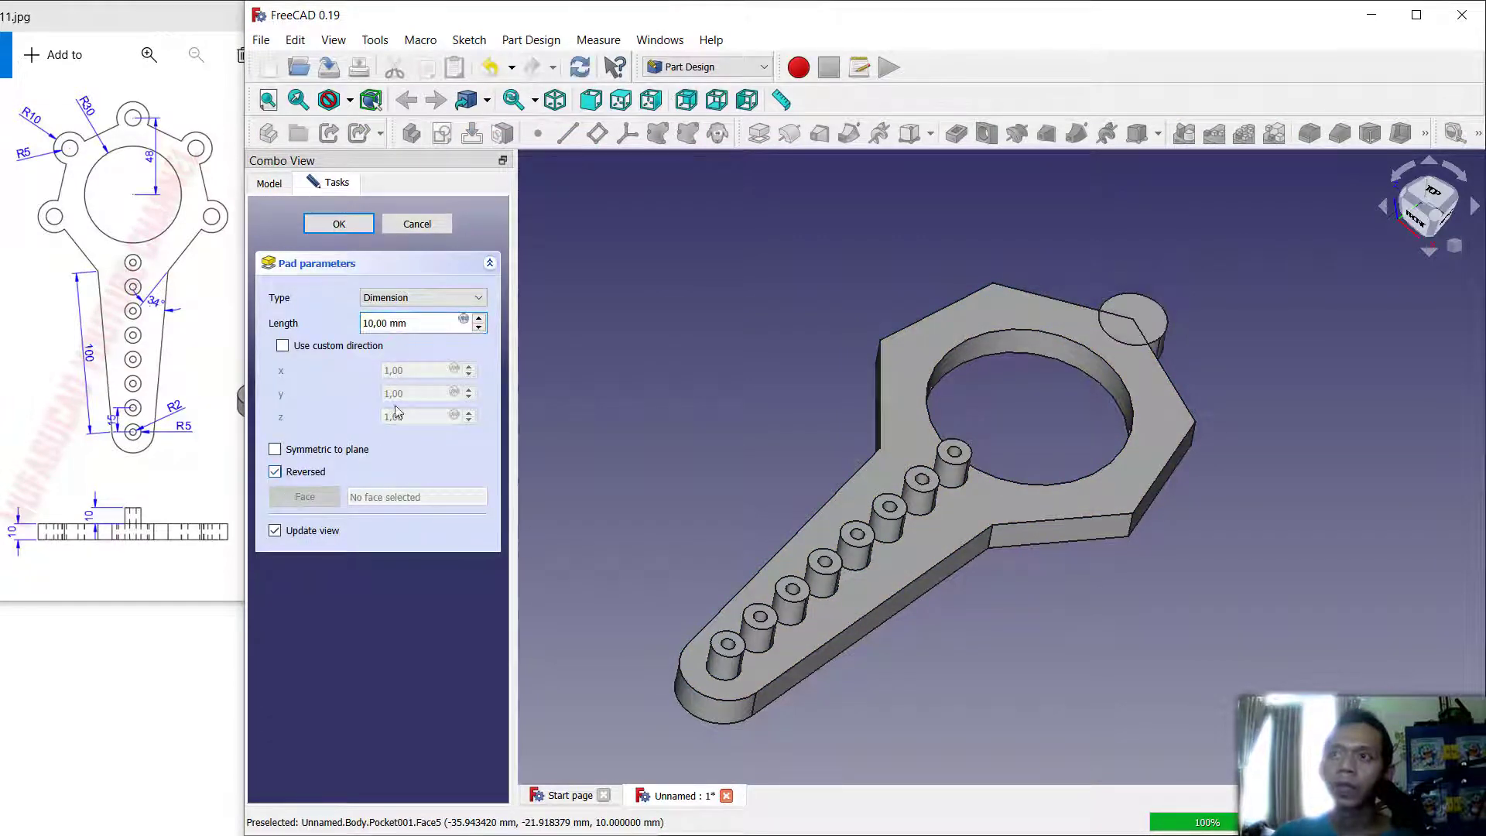
key("Return")
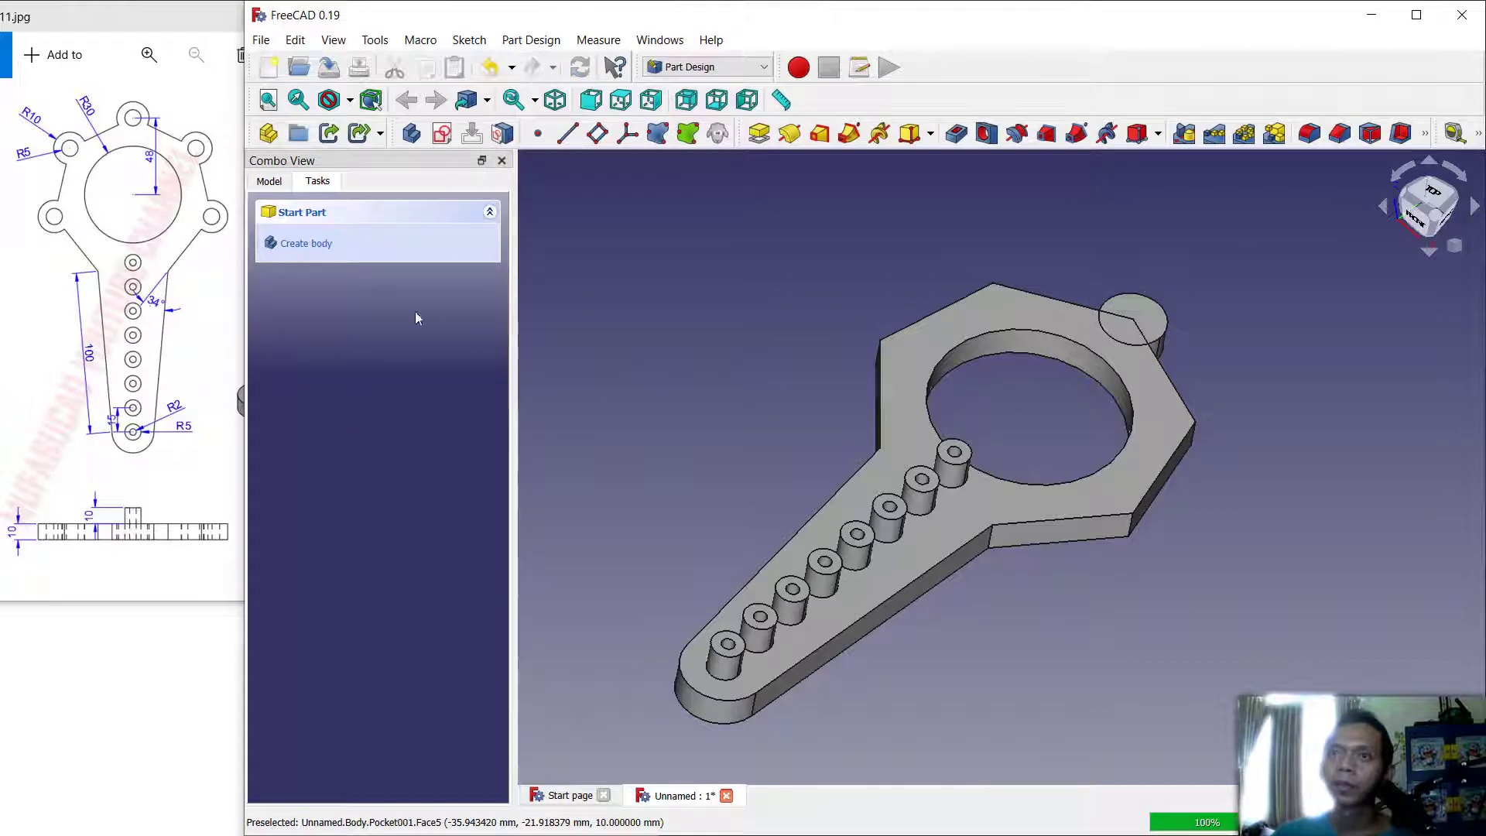
left_click(319, 243)
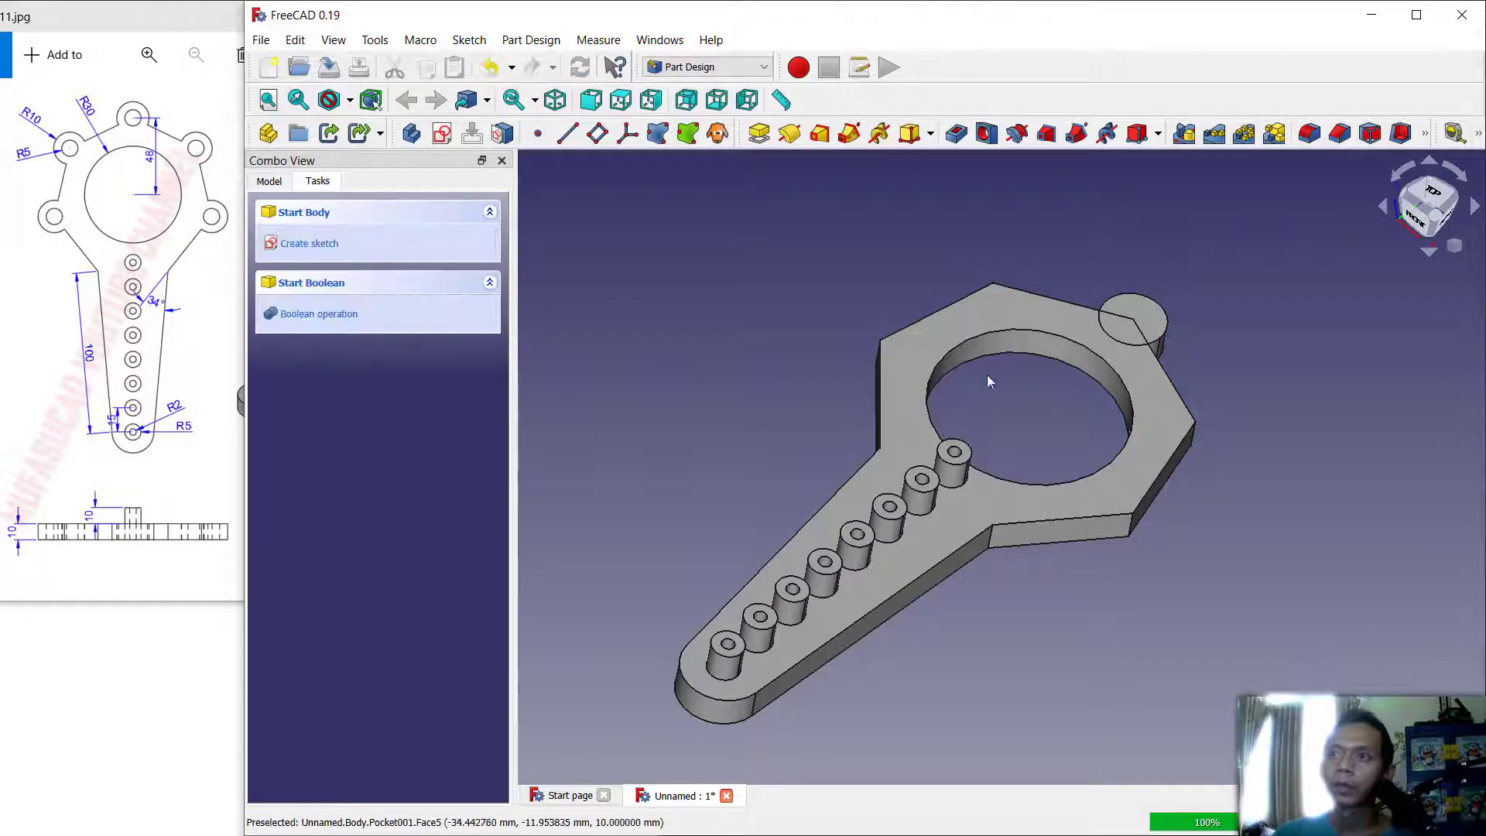
Step: Sketch on the top face as an independent copy and draw a 5 mm radius circle
left_click(966, 323)
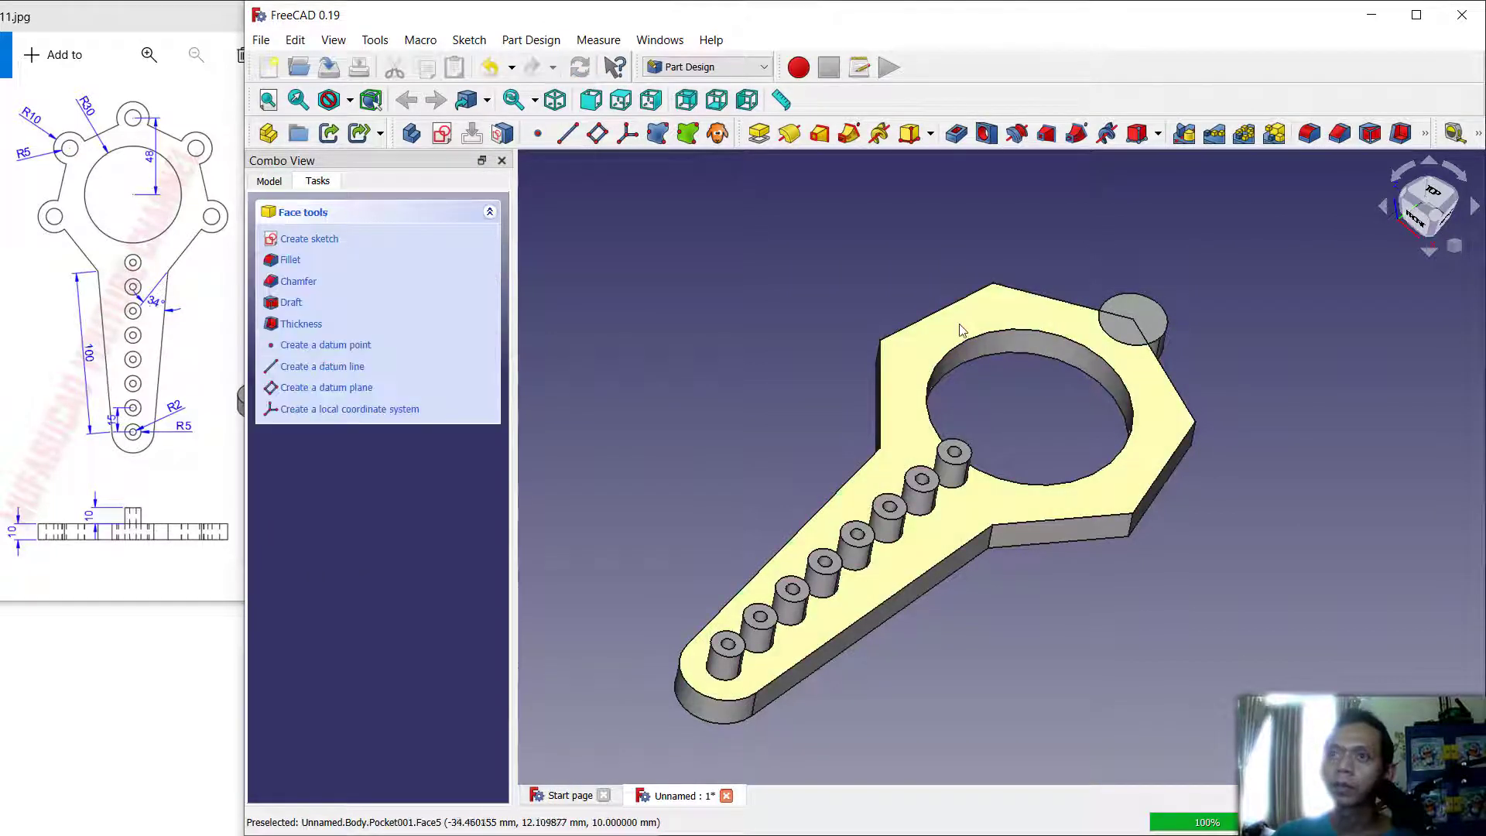
left_click(294, 239)
left_click(976, 528)
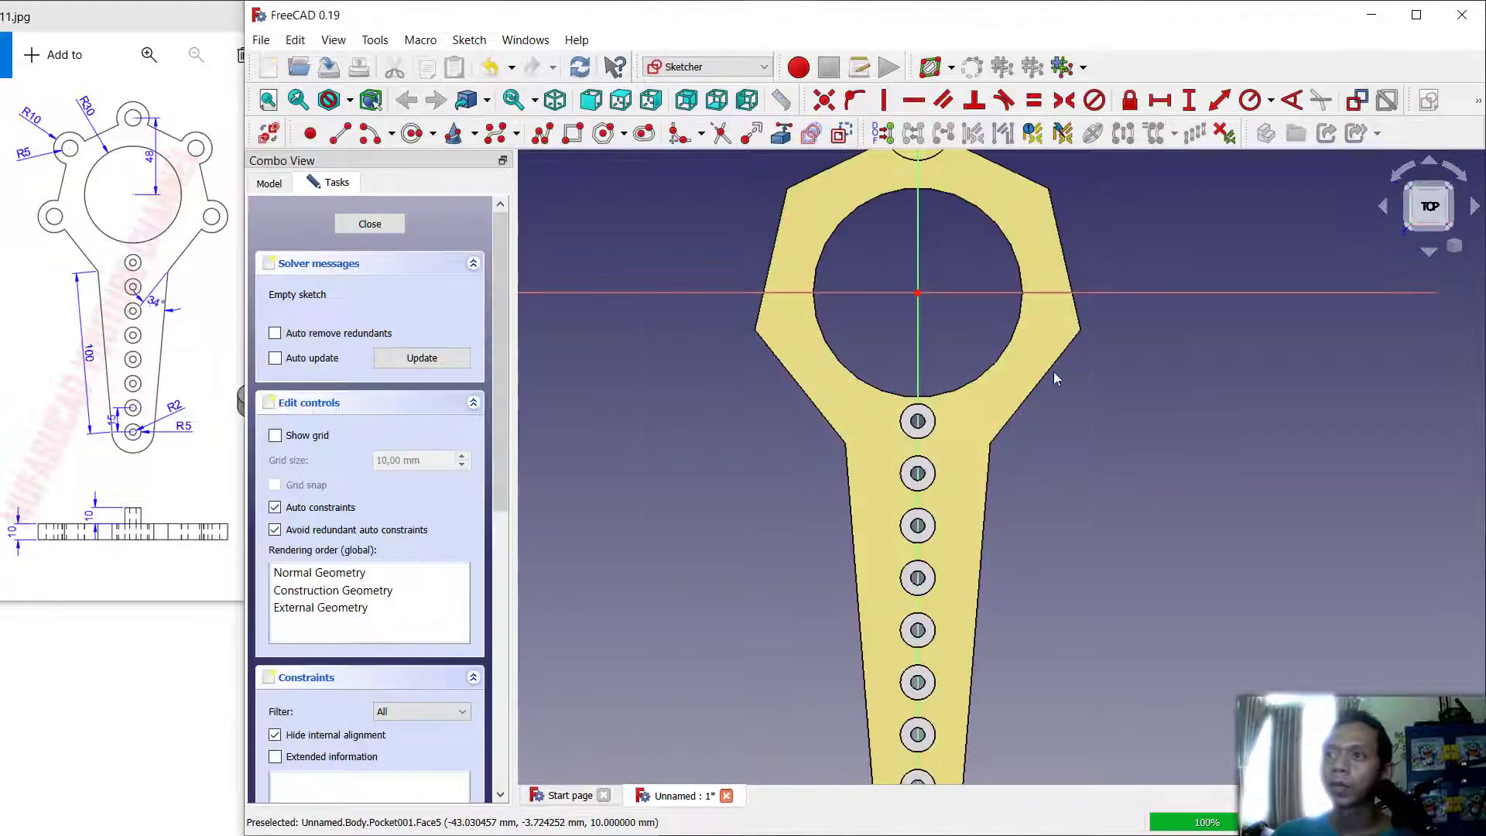
left_click(412, 134)
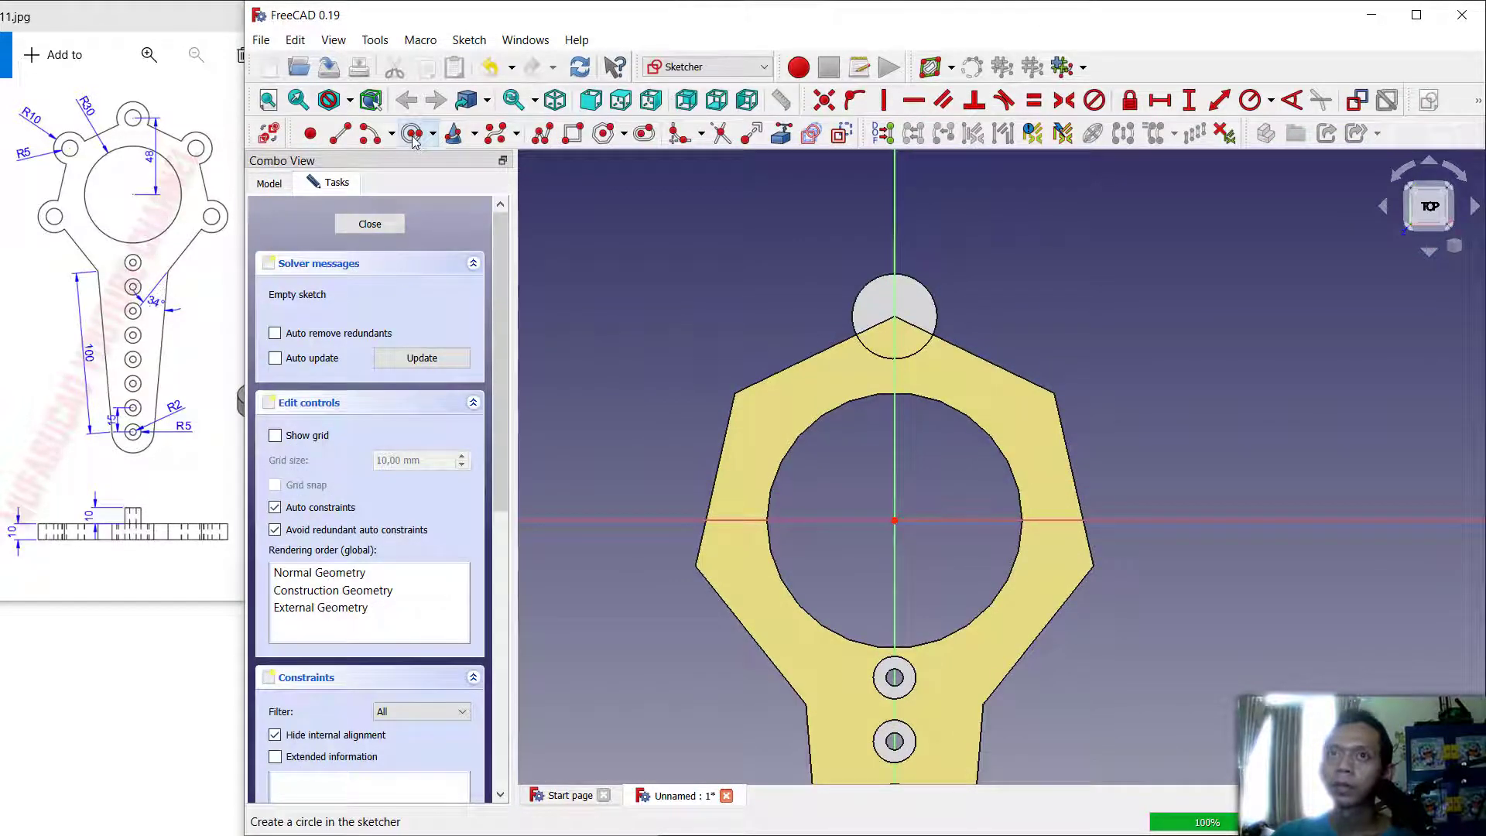
left_click(895, 431)
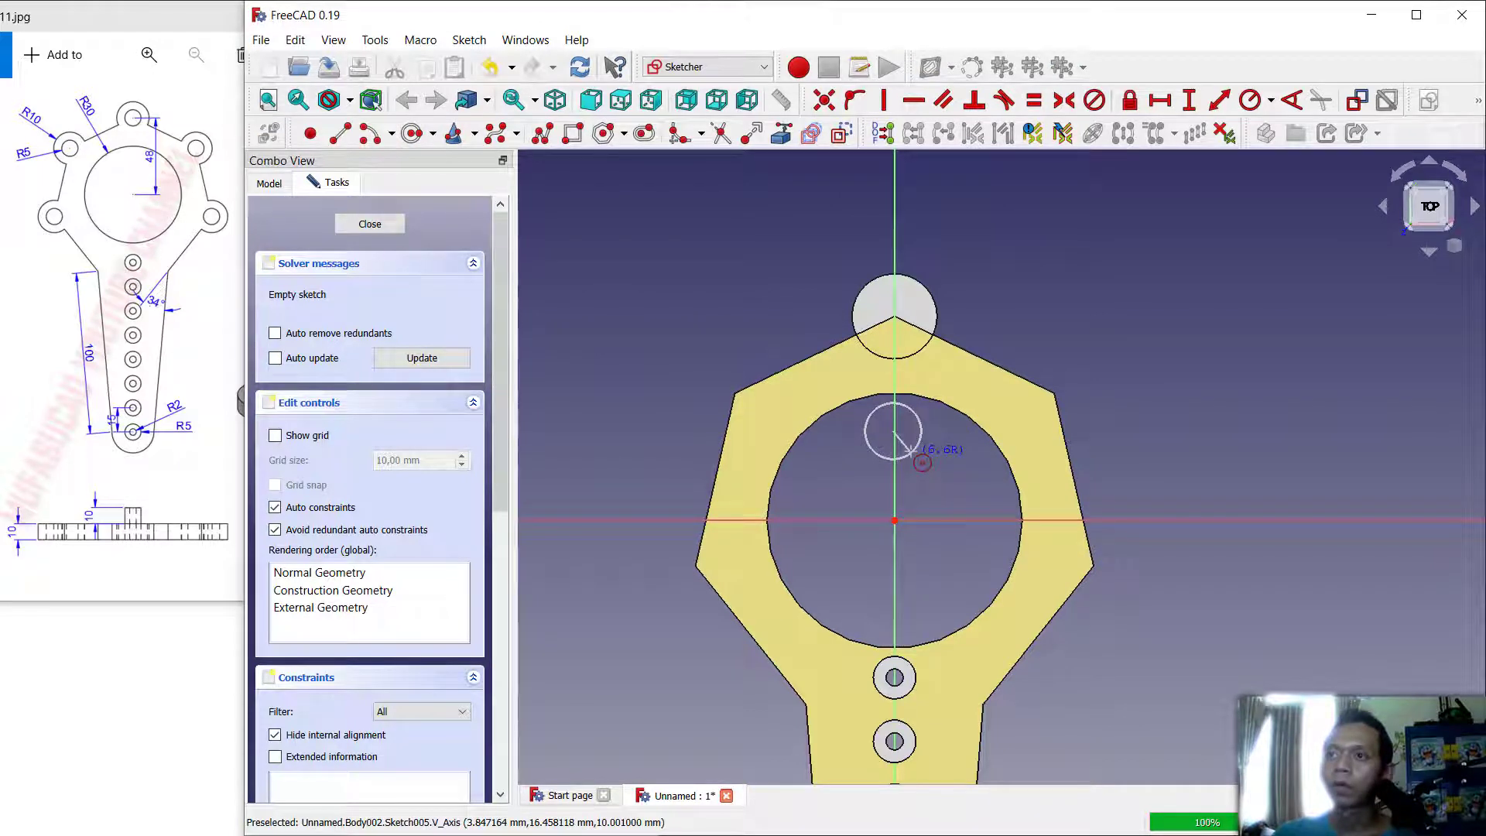
left_click(909, 449)
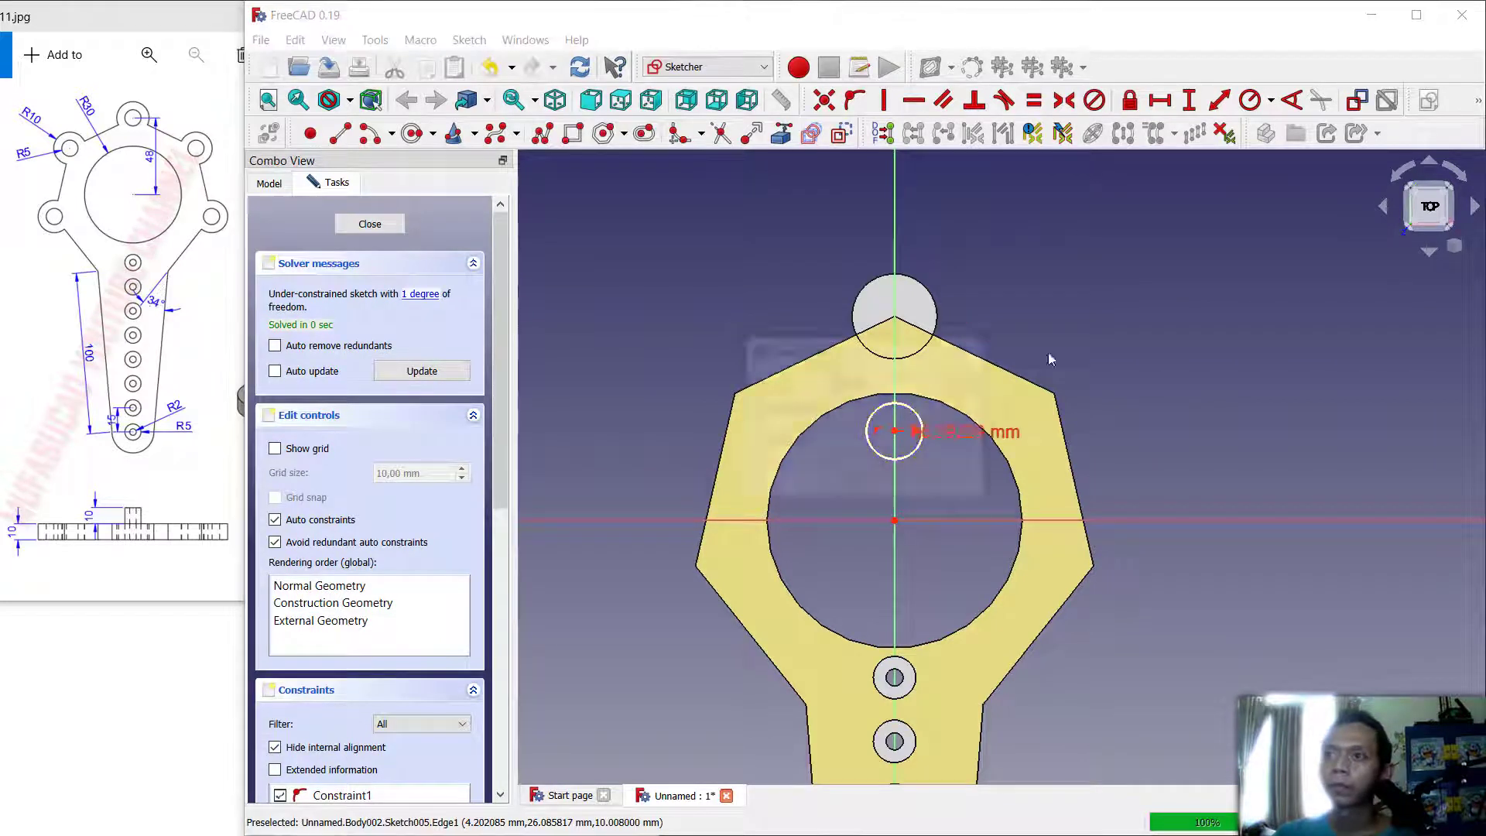
type("kr")
type("5")
key("Return")
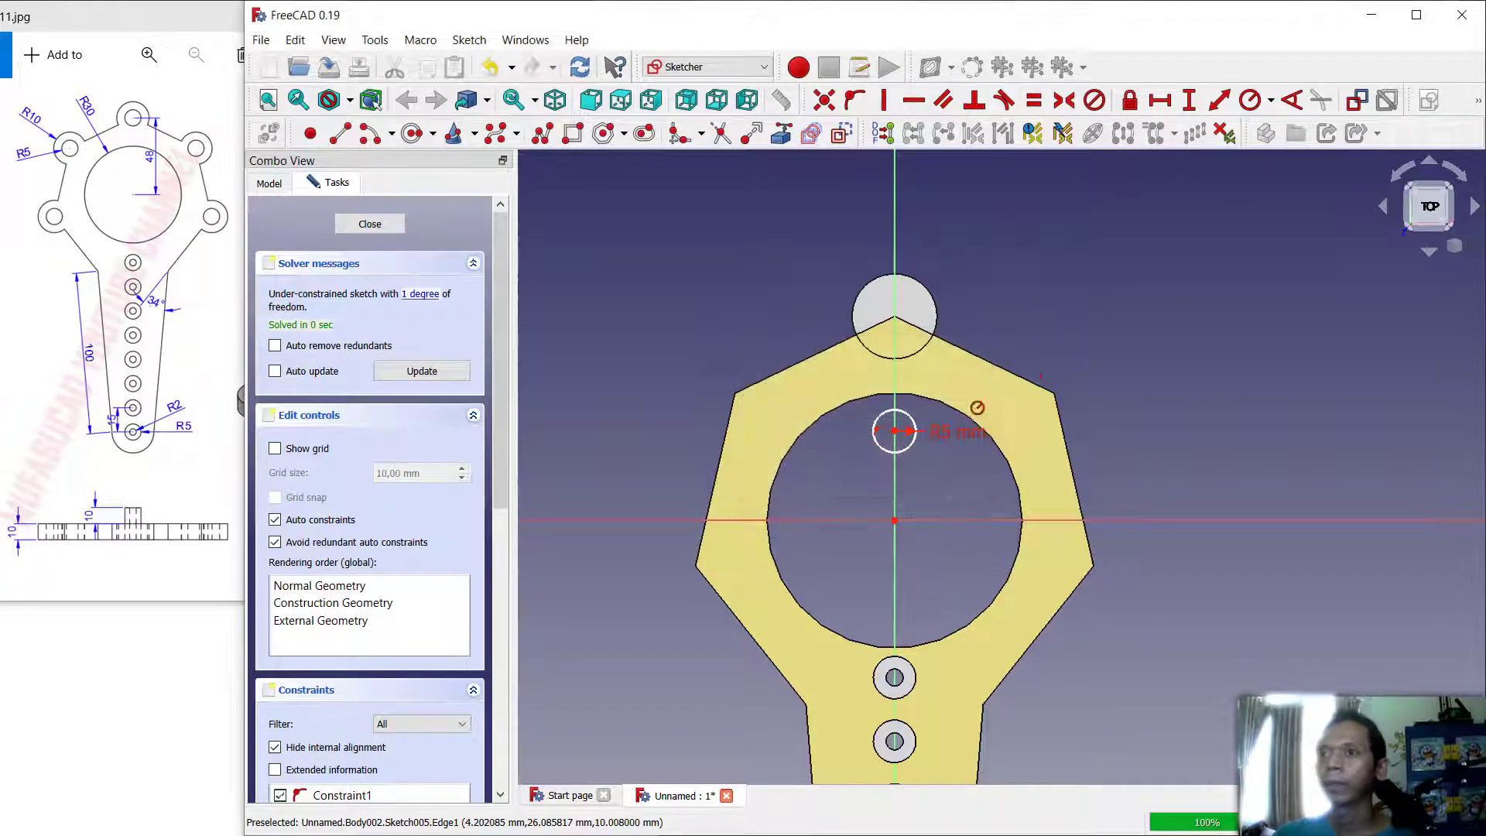
Step: Place the circle centre 48 mm above the origin and close the sketch
left_click(1187, 102)
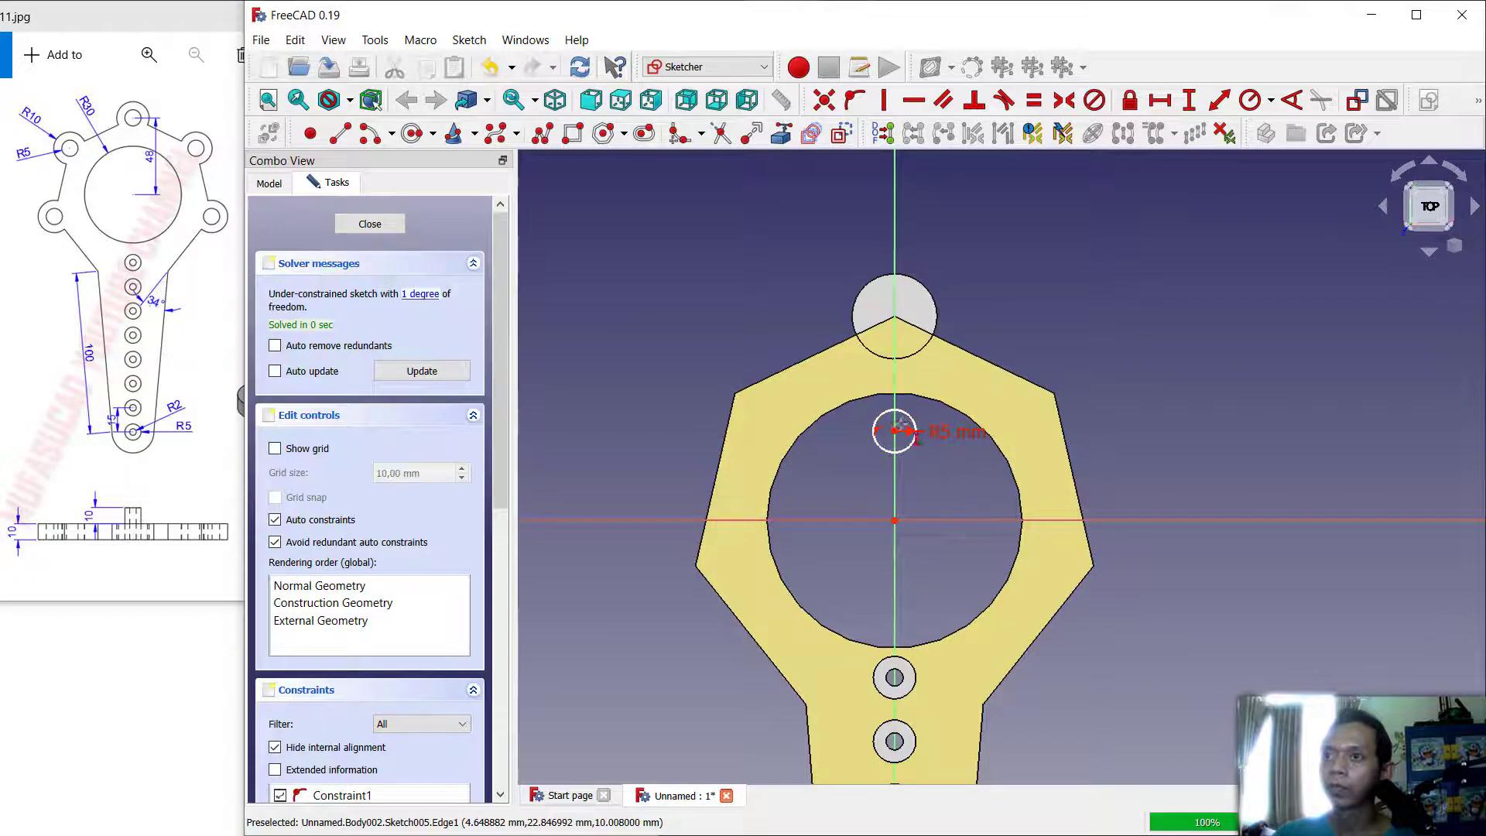
left_click(895, 517)
left_click(894, 431)
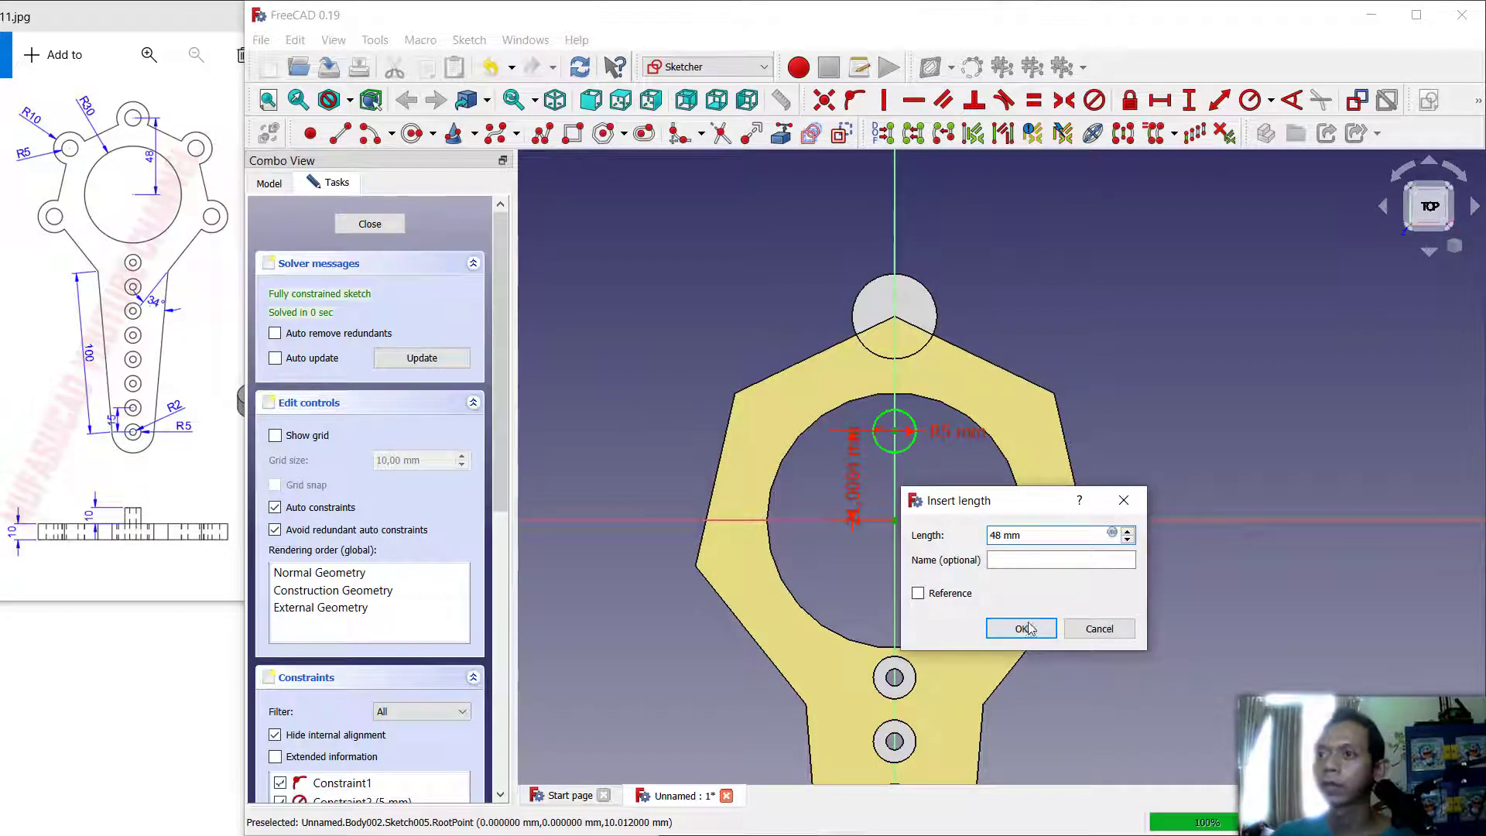
left_click(1026, 628)
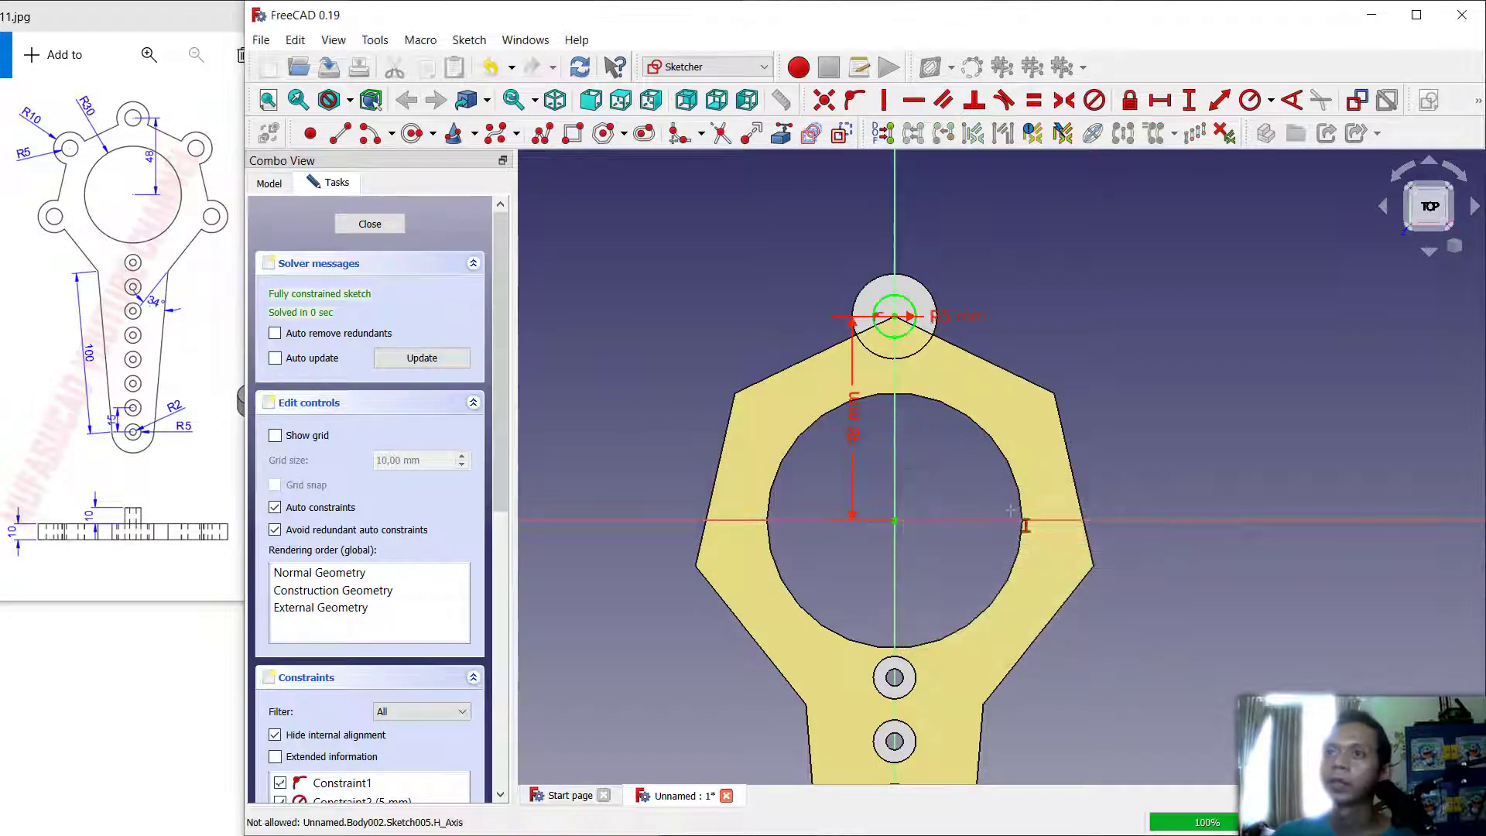
left_click(369, 224)
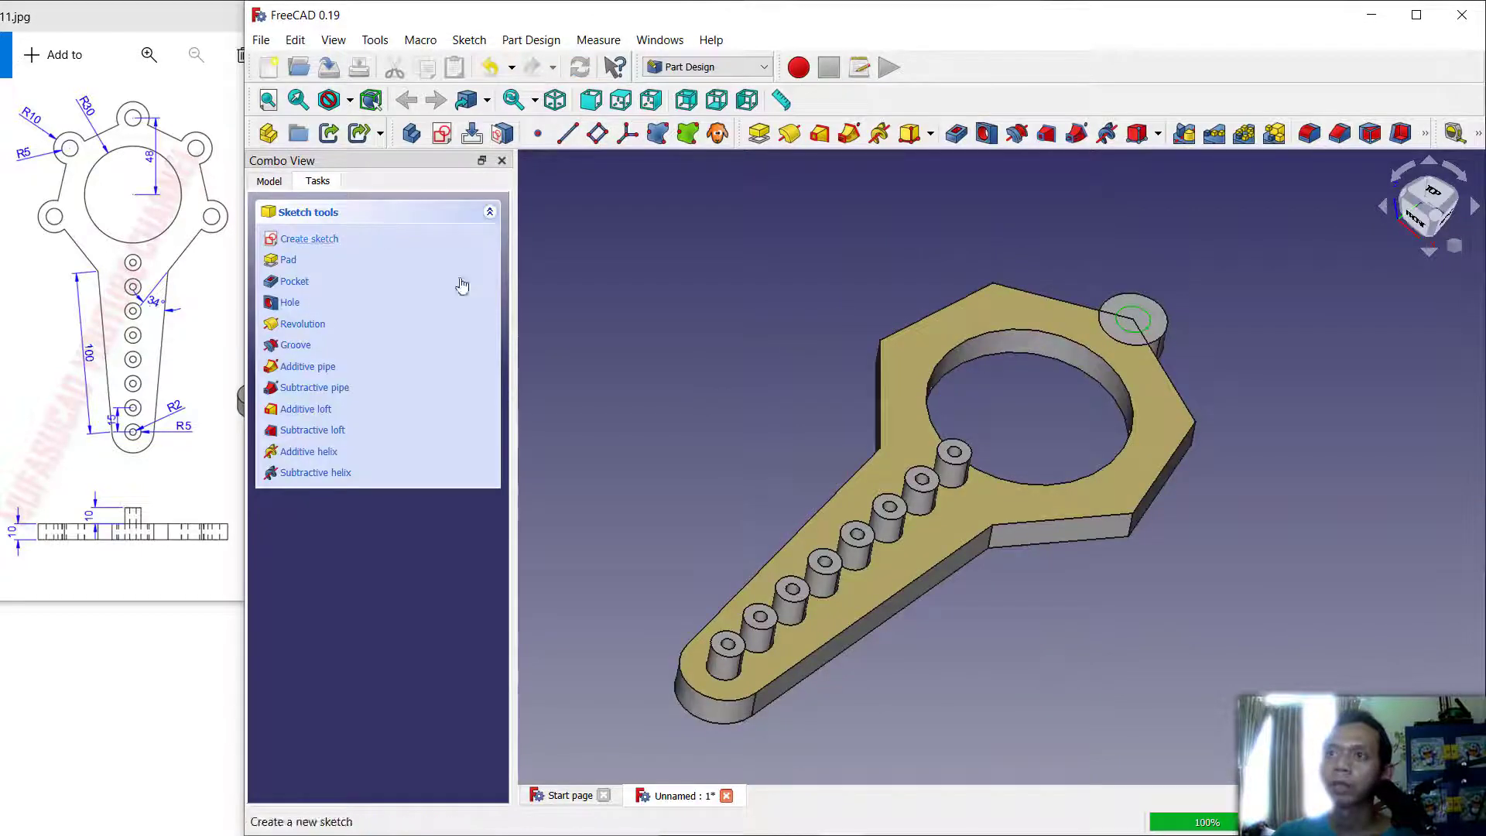
Step: Pad the 5 mm lug sketch 12 mm in the reversed direction
left_click(288, 260)
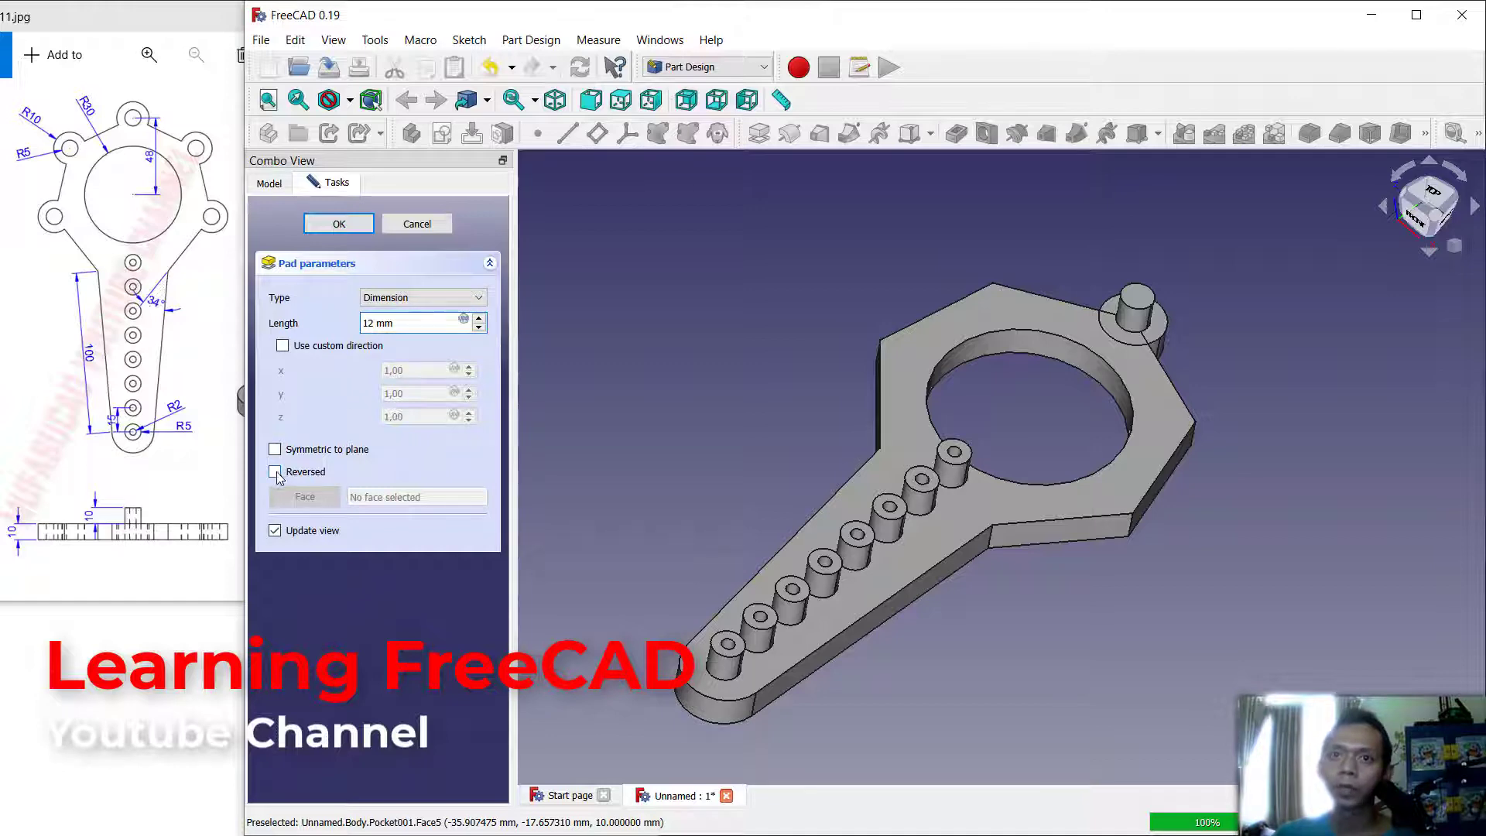
left_click(275, 472)
left_click(339, 224)
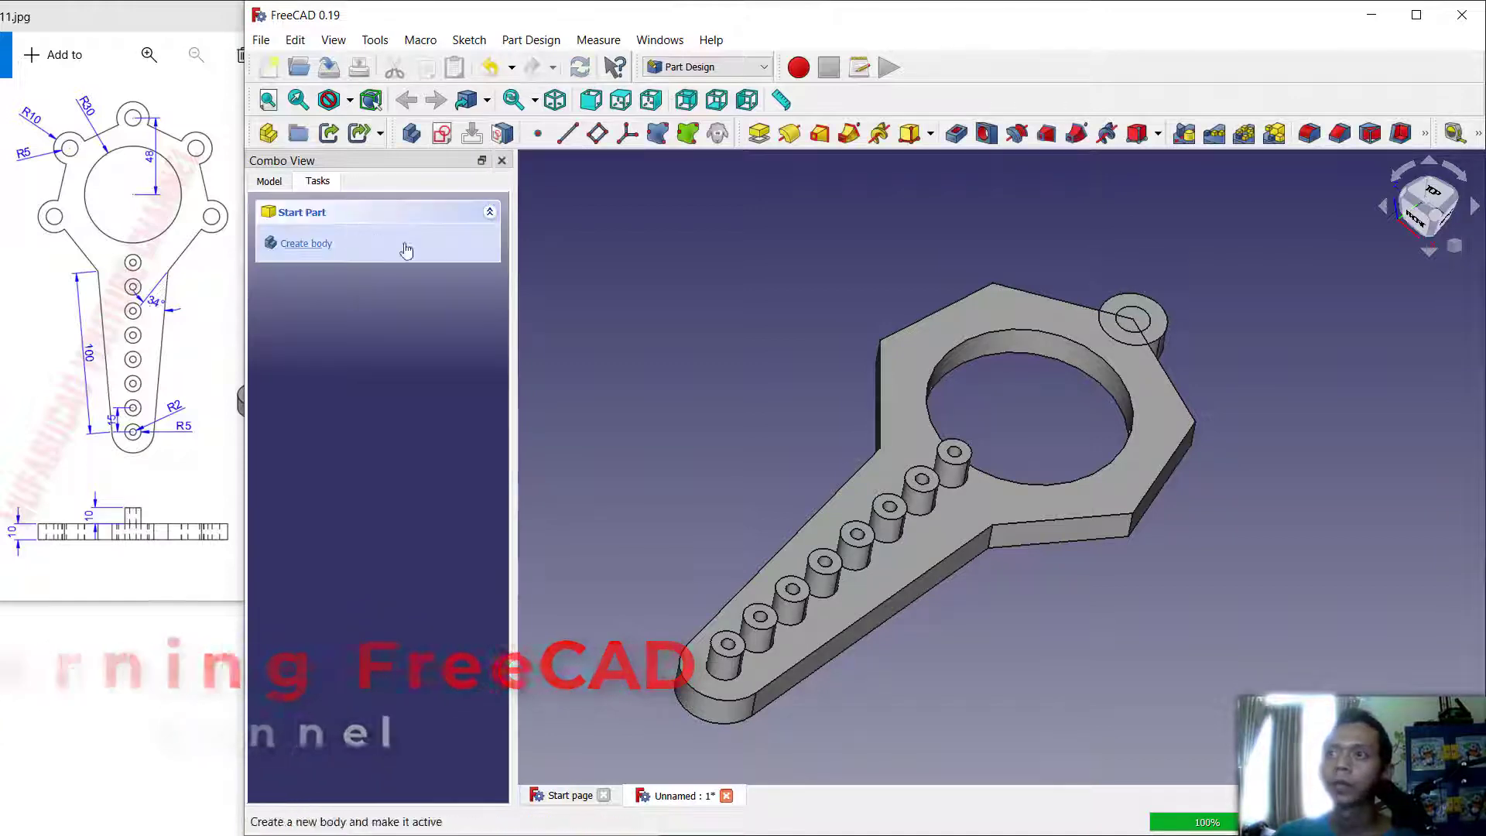
middle_click_drag(1037, 350, 1188, 305)
left_click(762, 68)
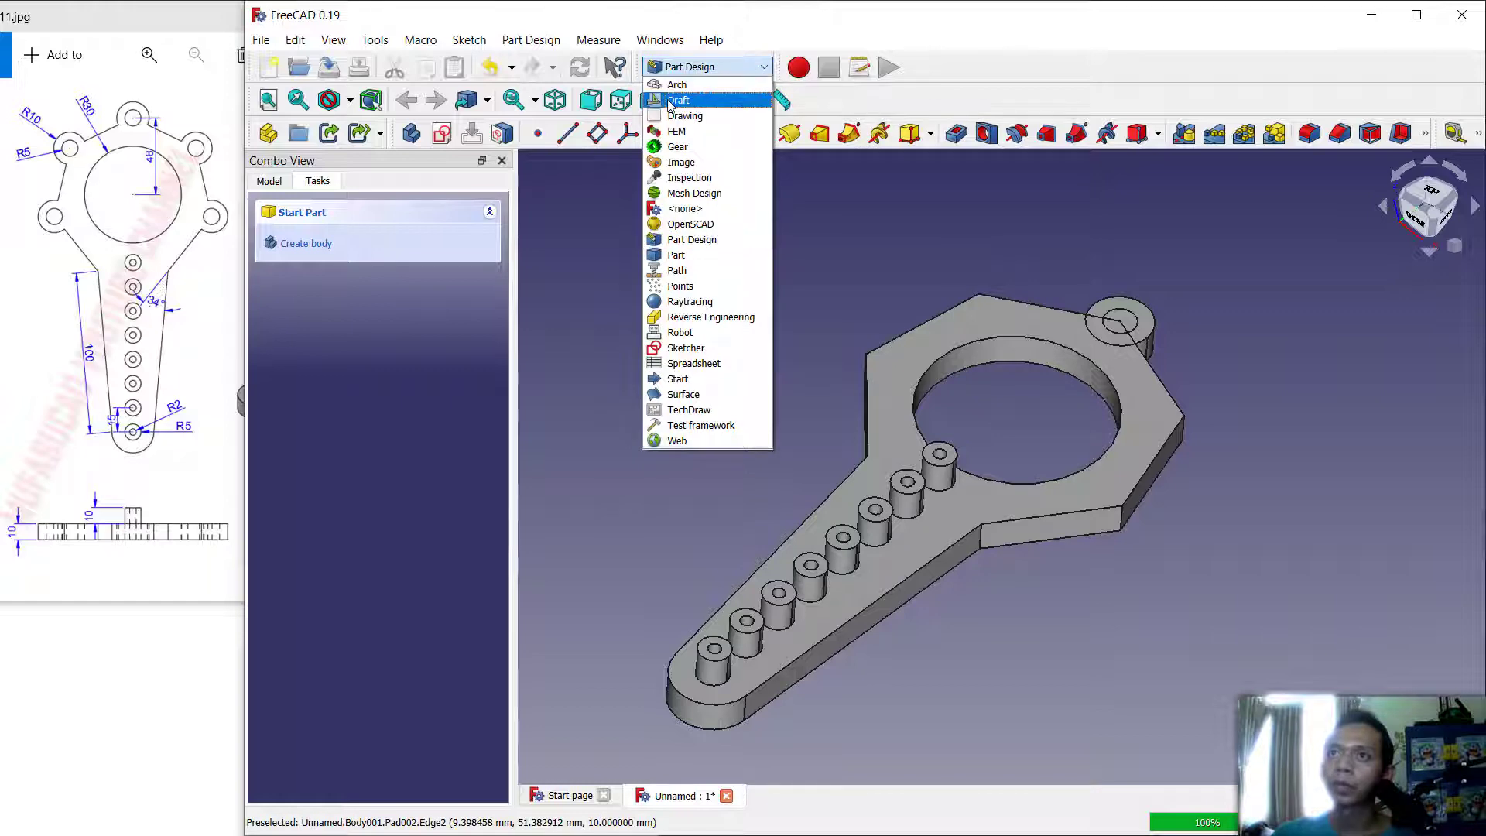
Step: In Draft, select Body001 and Body002 and start a continuous copy-move from the top lug centre
left_click(672, 101)
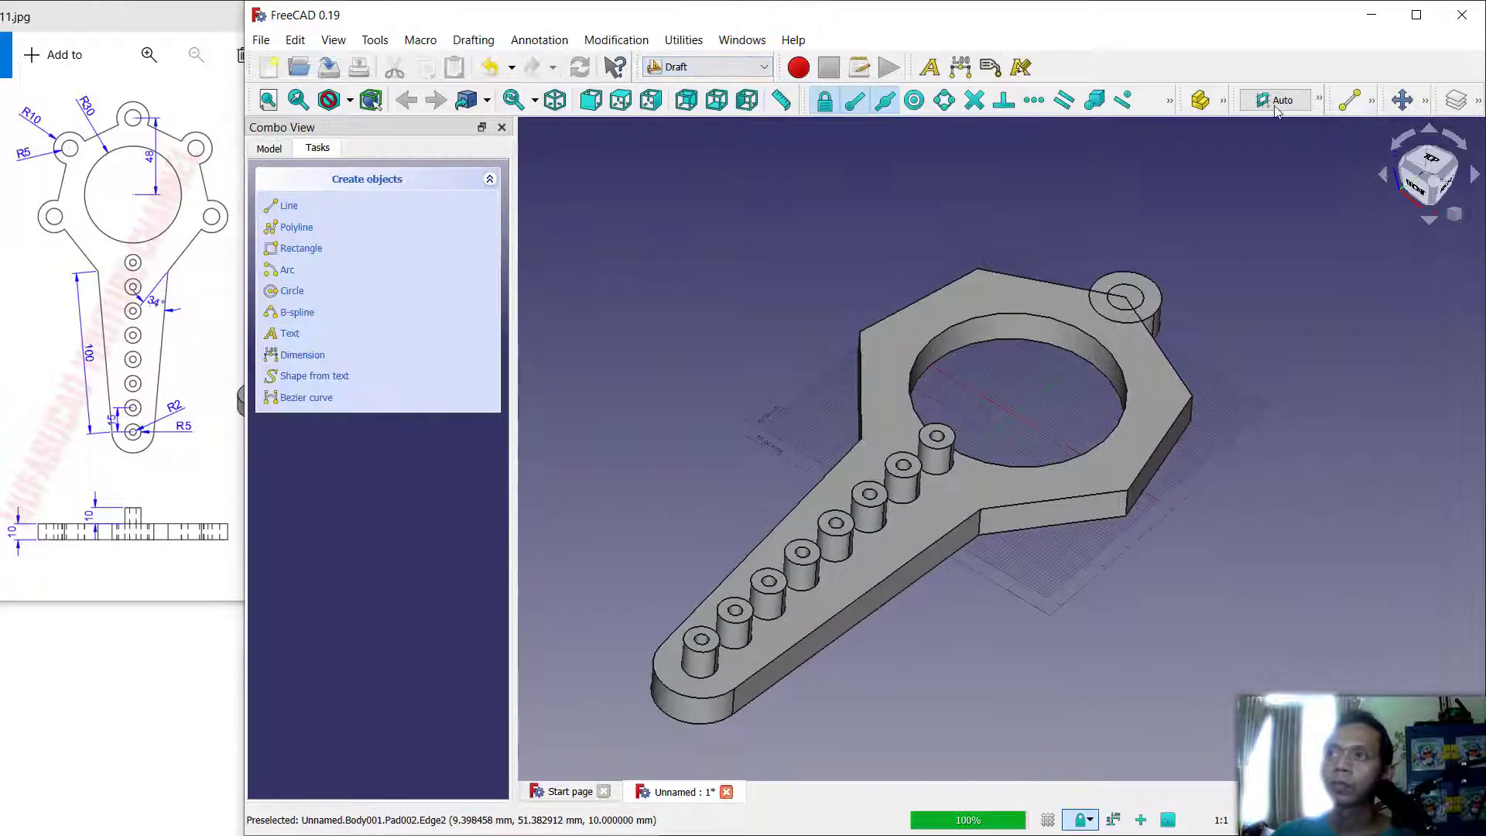
left_click(269, 148)
left_click(338, 249)
left_click(333, 268, "ctrl")
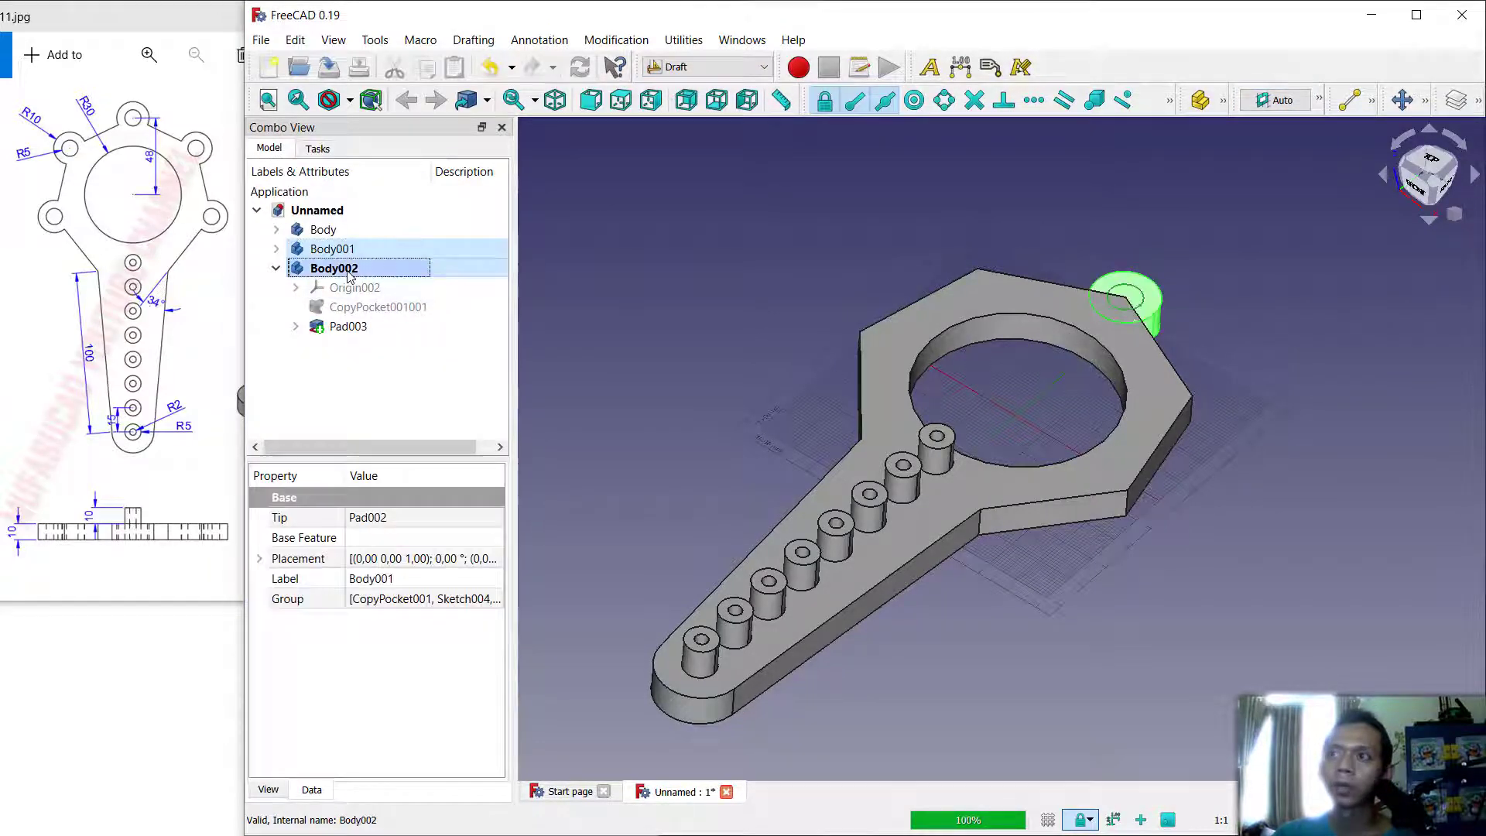
left_click(1402, 99)
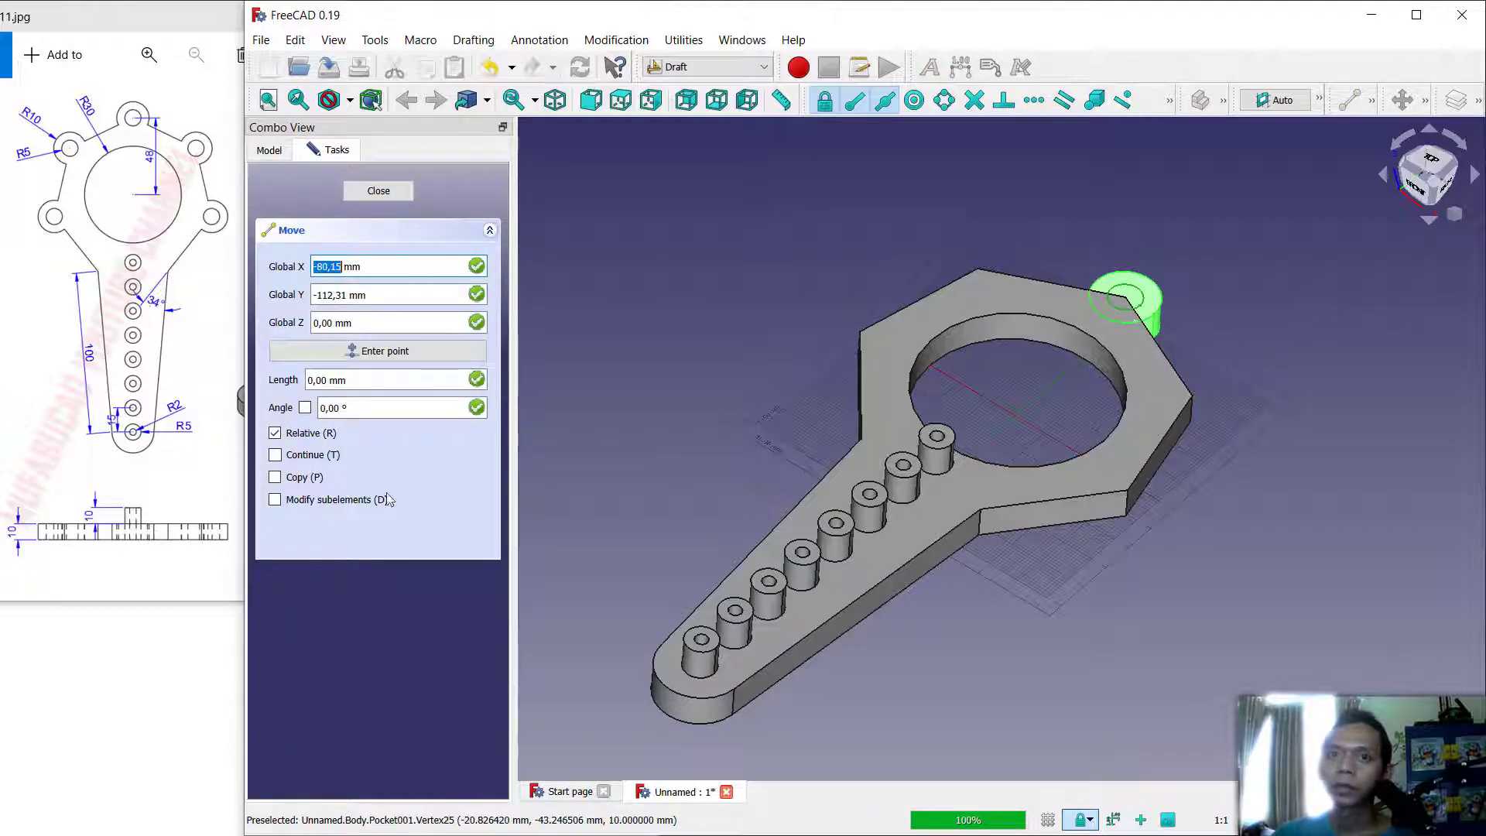
left_click(276, 455)
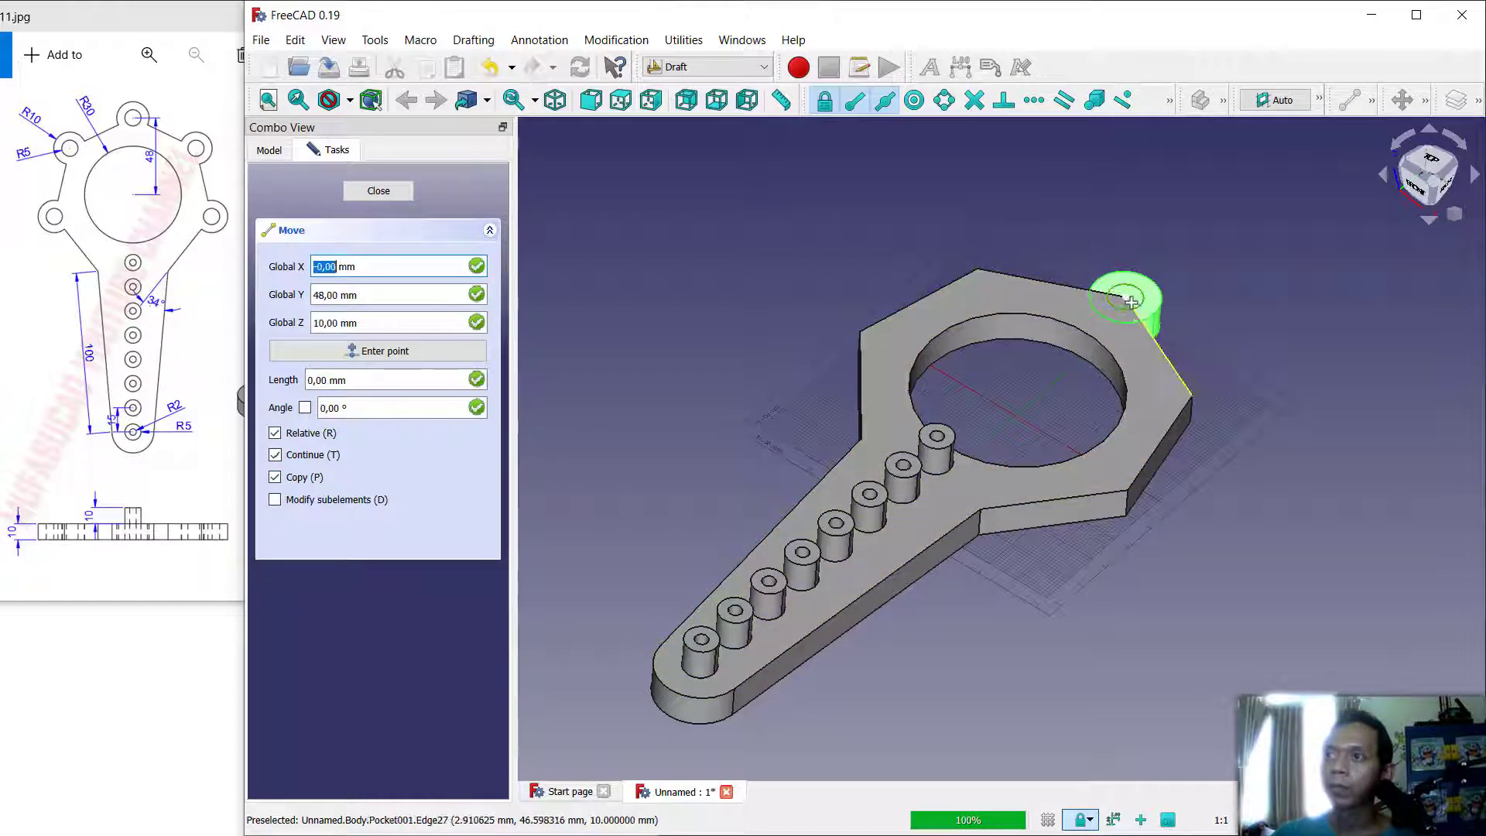
left_click(1129, 300)
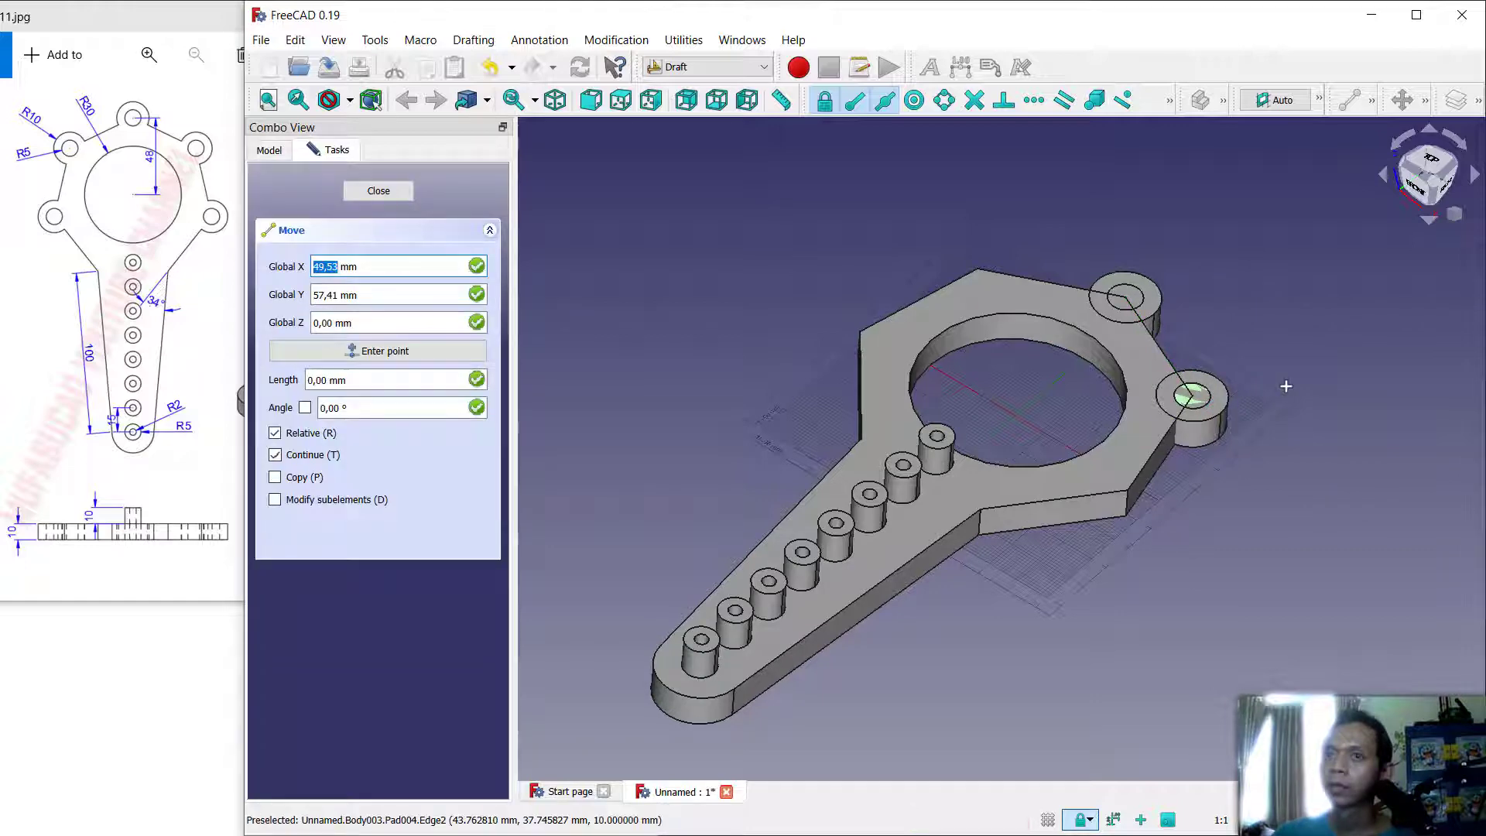
left_click(275, 478)
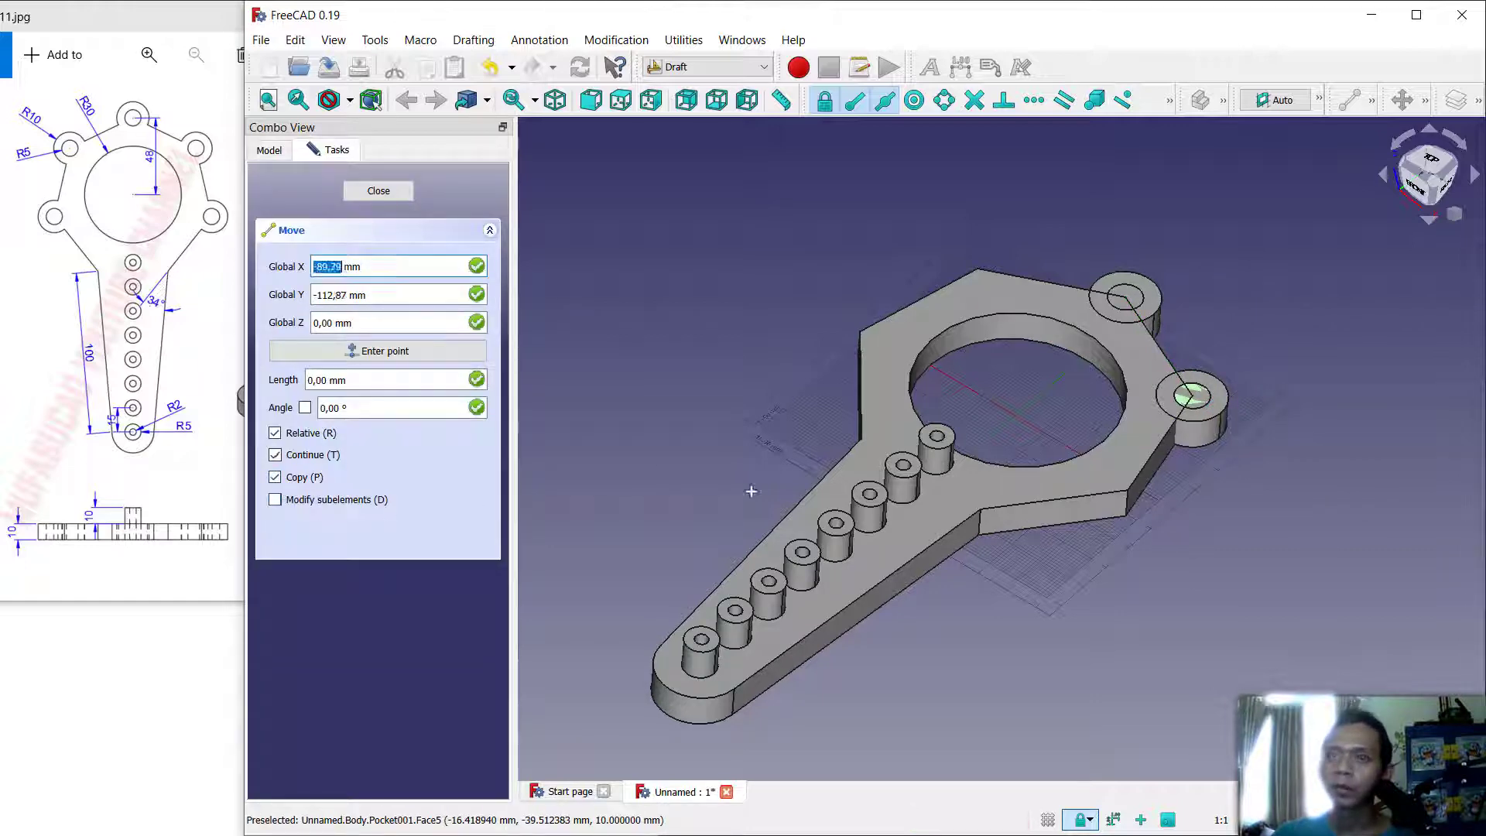
Step: Place lug copies at the lower-right, top-left and left heptagon corners
left_click(1188, 399)
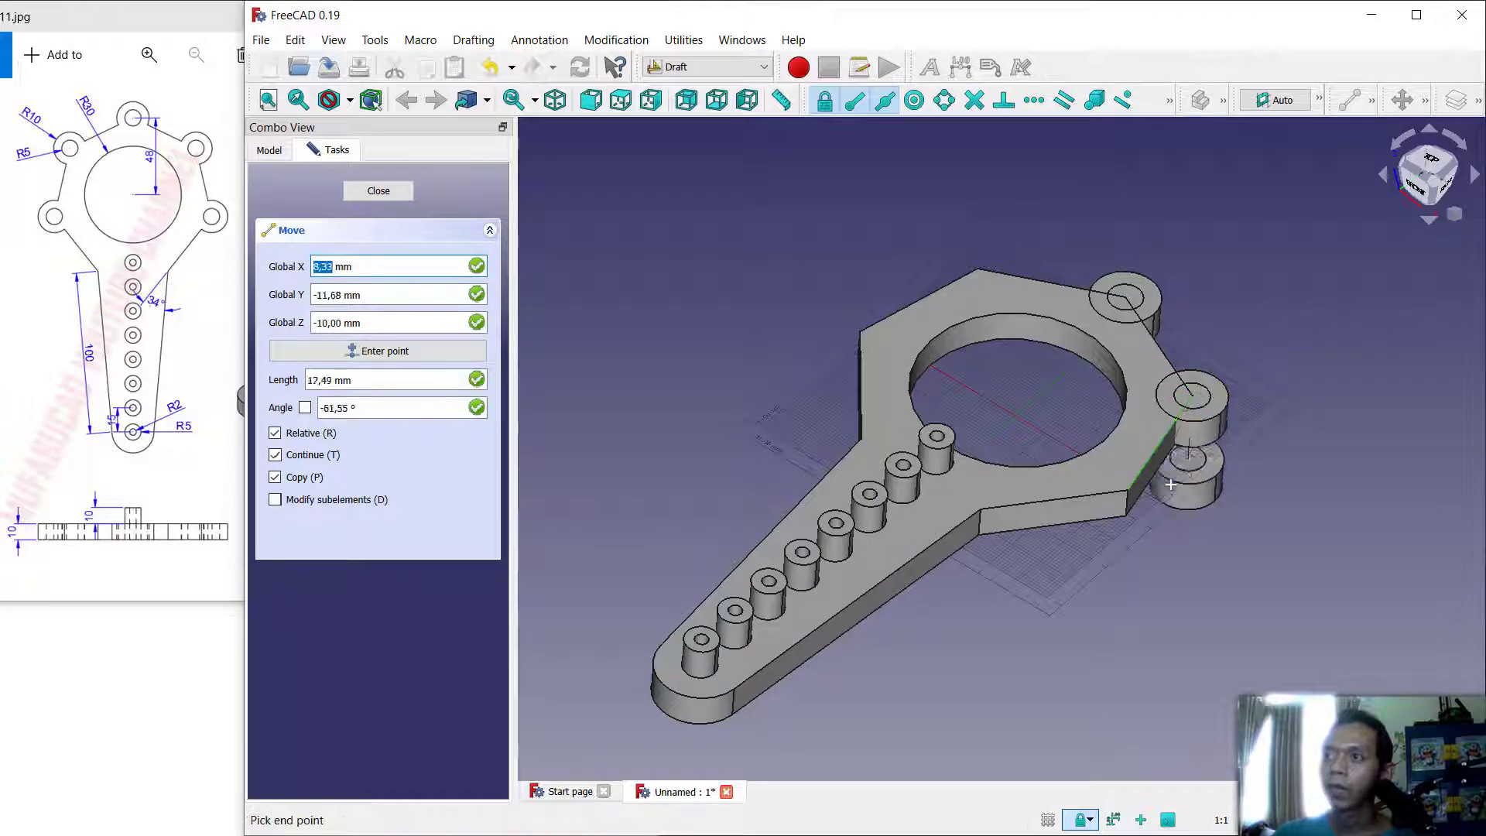
left_click(1125, 489)
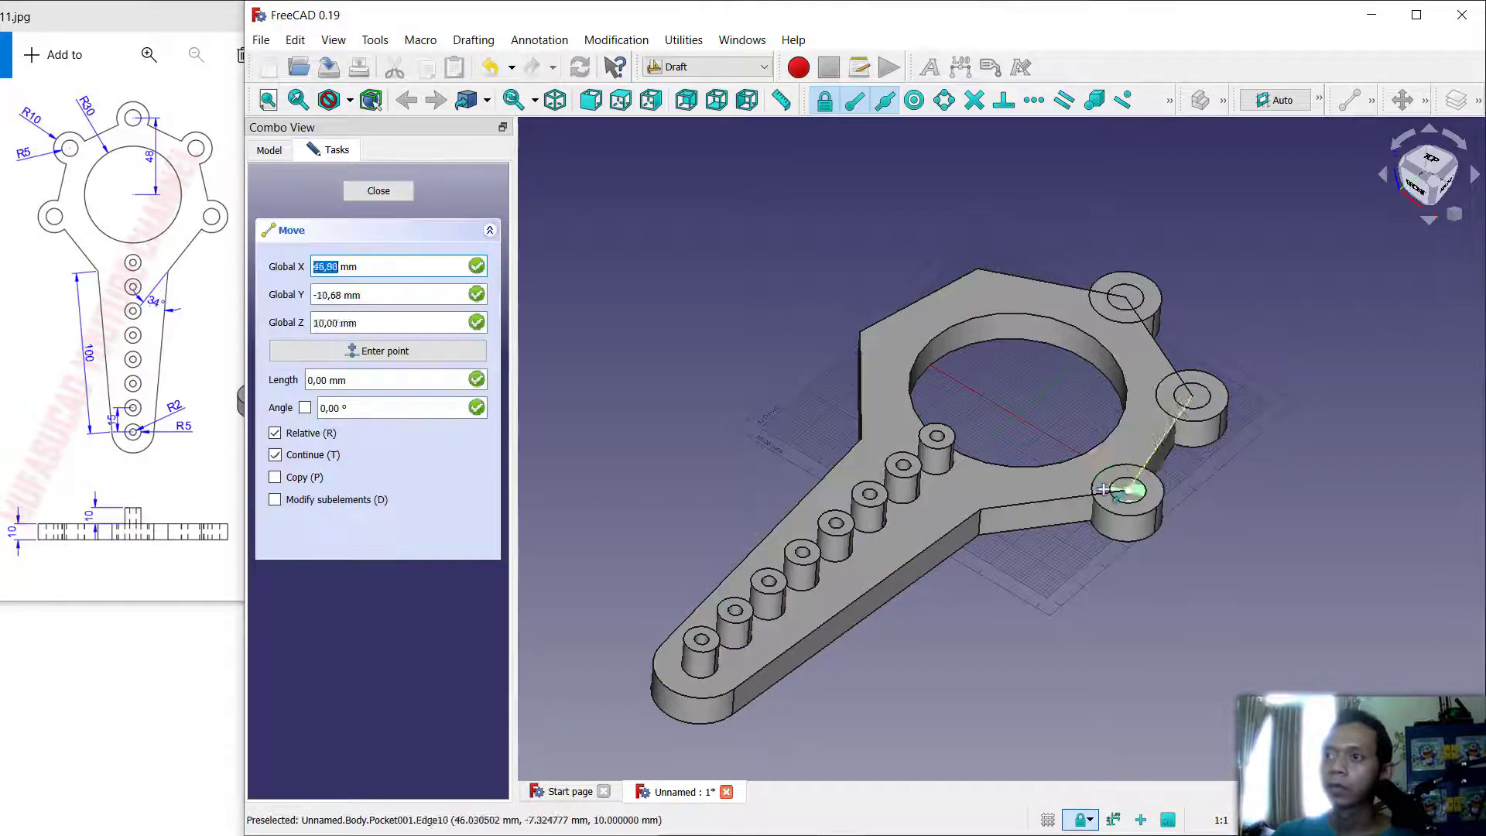
left_click(274, 478)
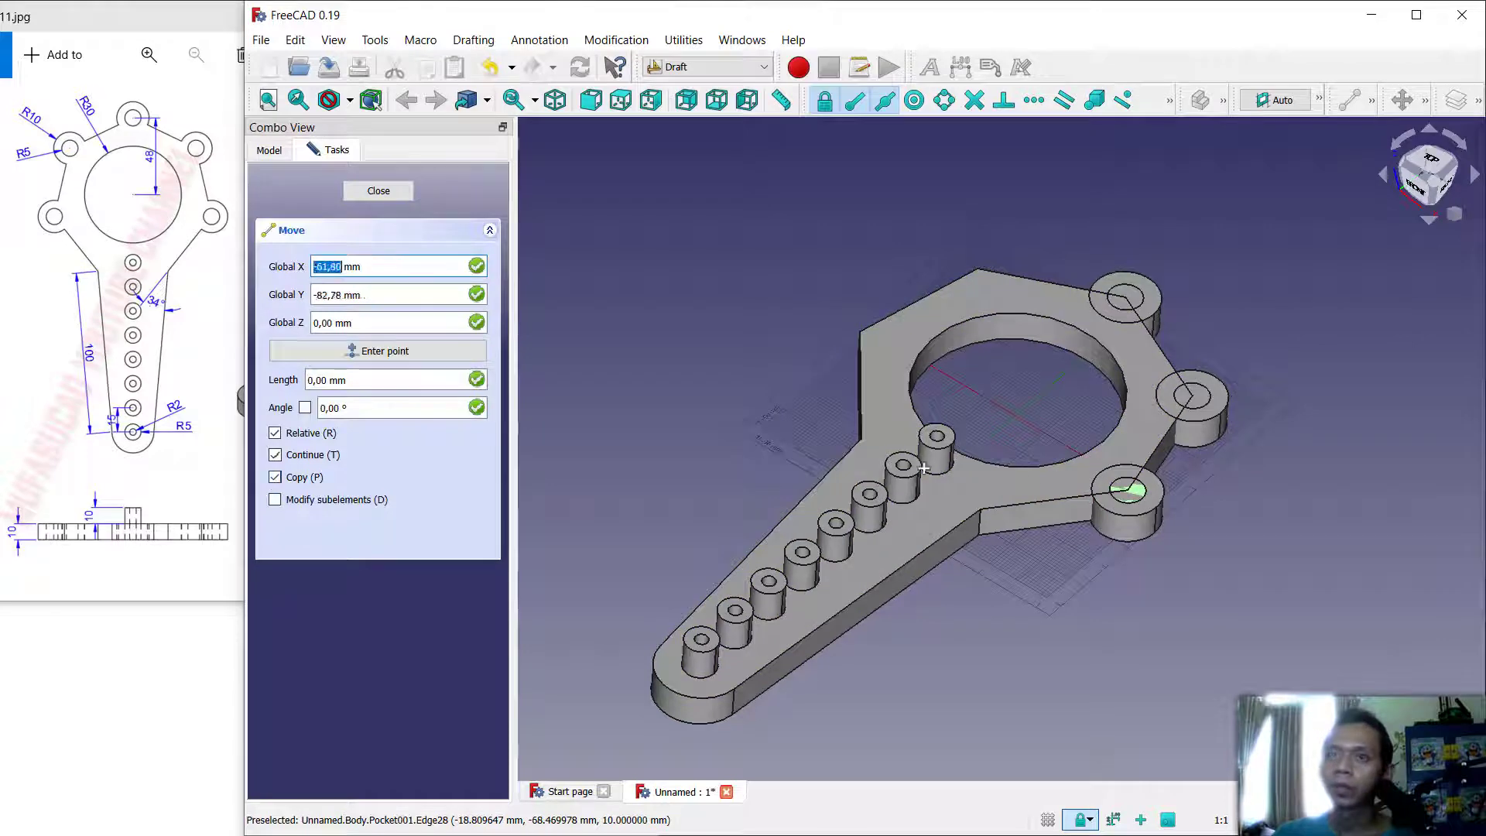
left_click(1127, 489)
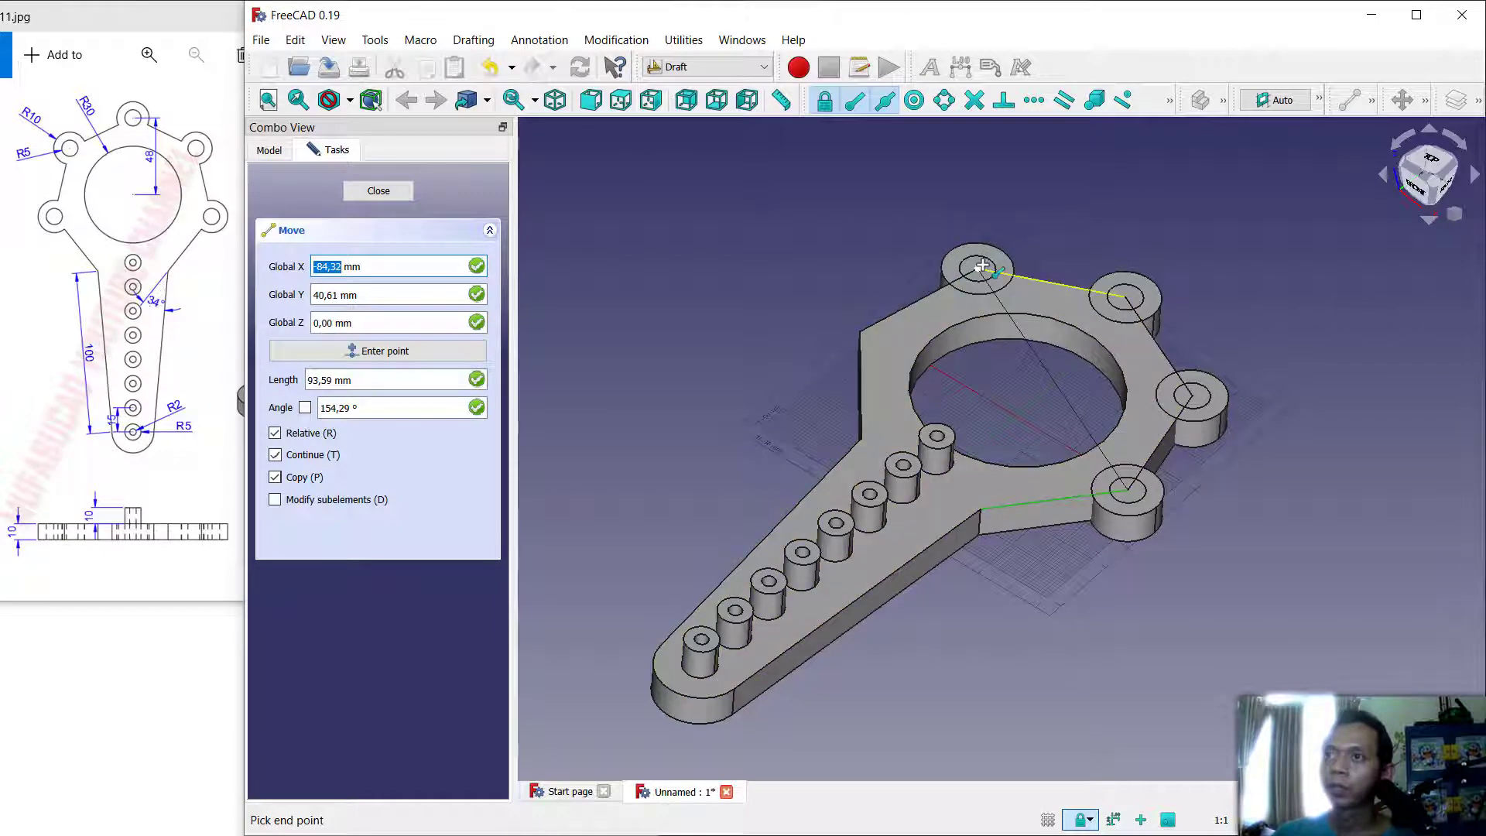
left_click(982, 266)
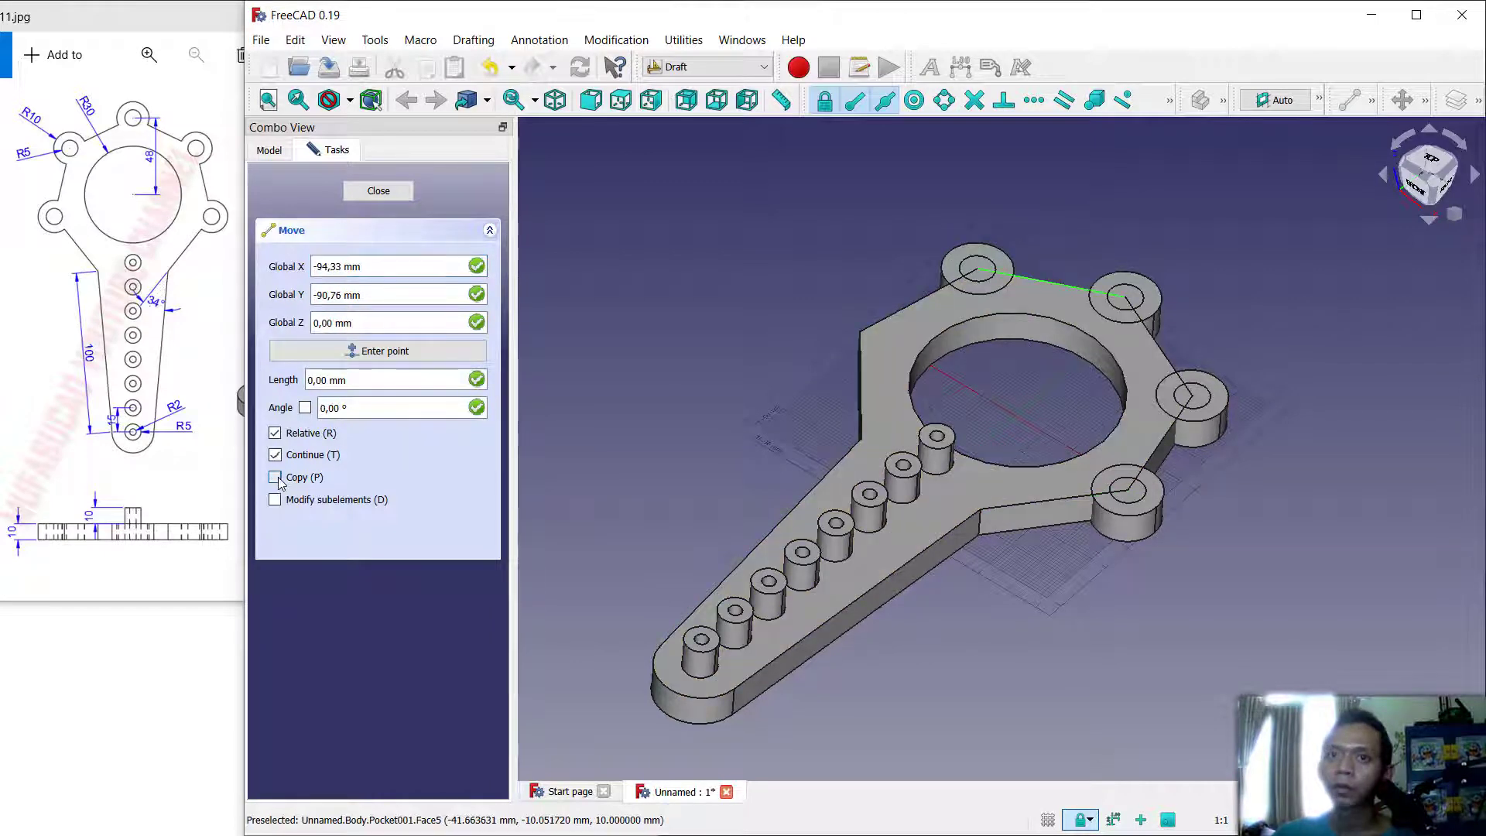
left_click(982, 266)
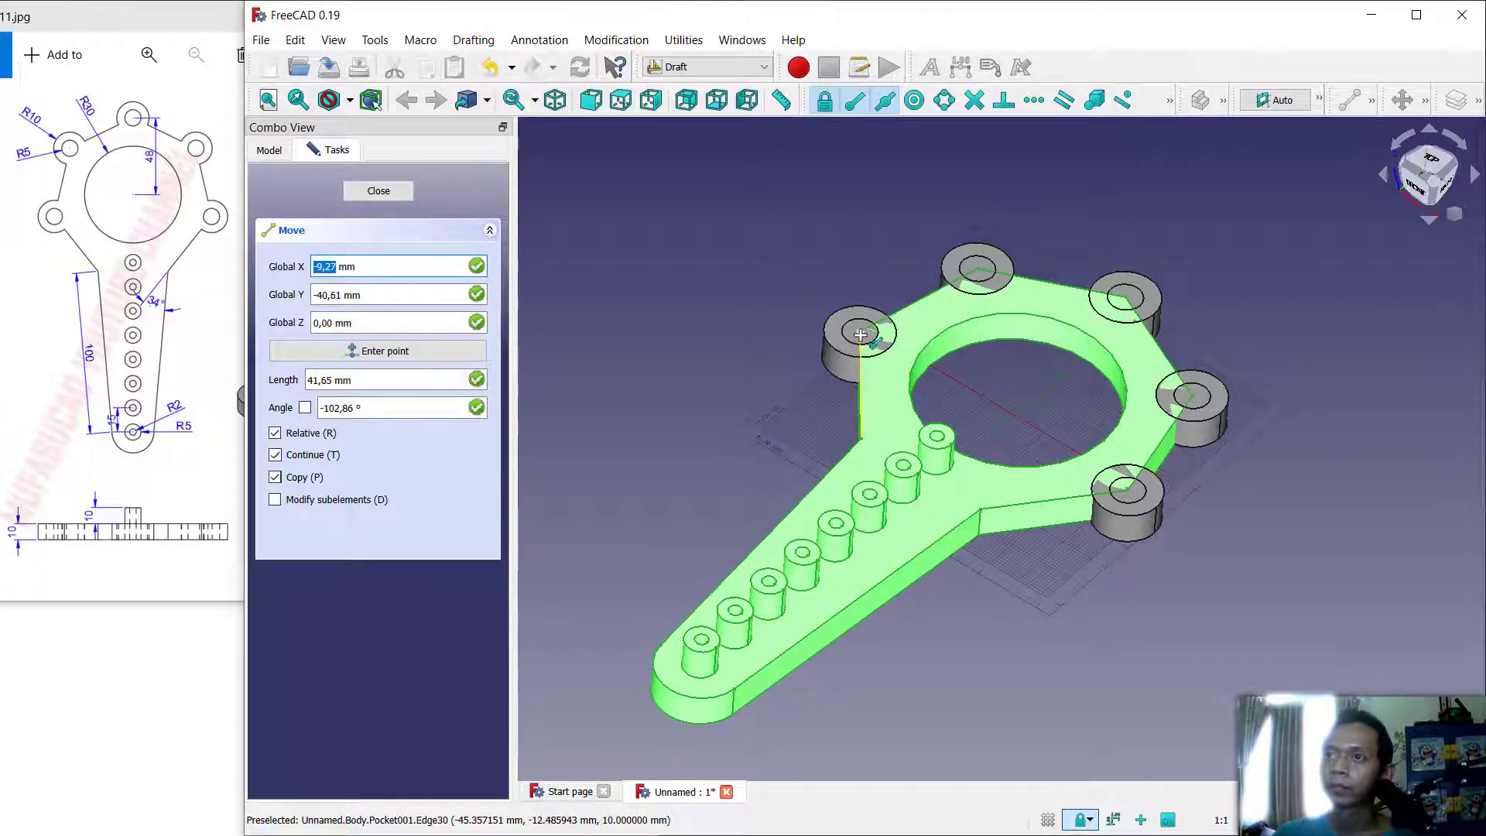
left_click(860, 334)
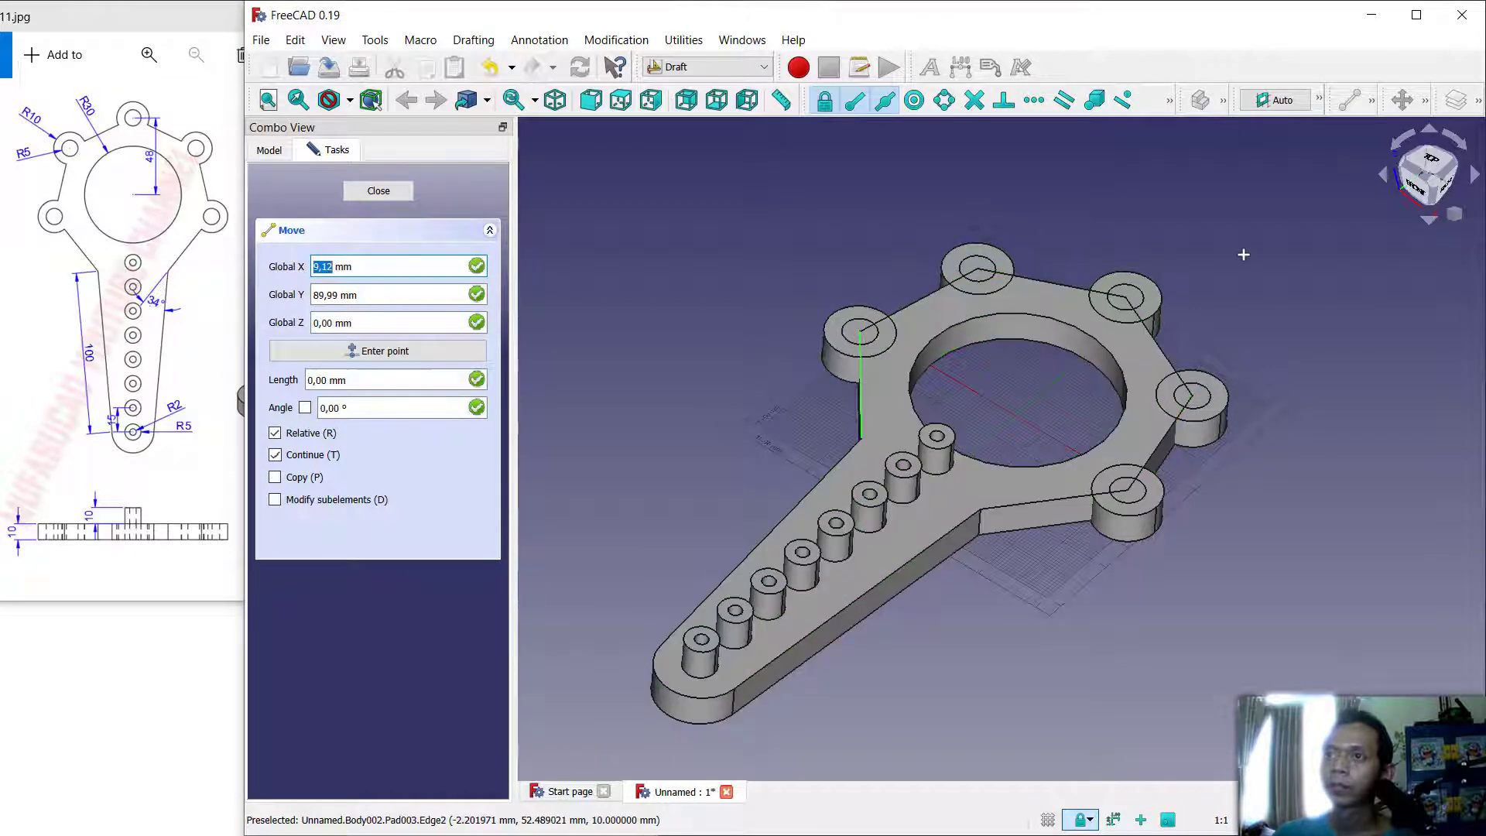
left_click(392, 193)
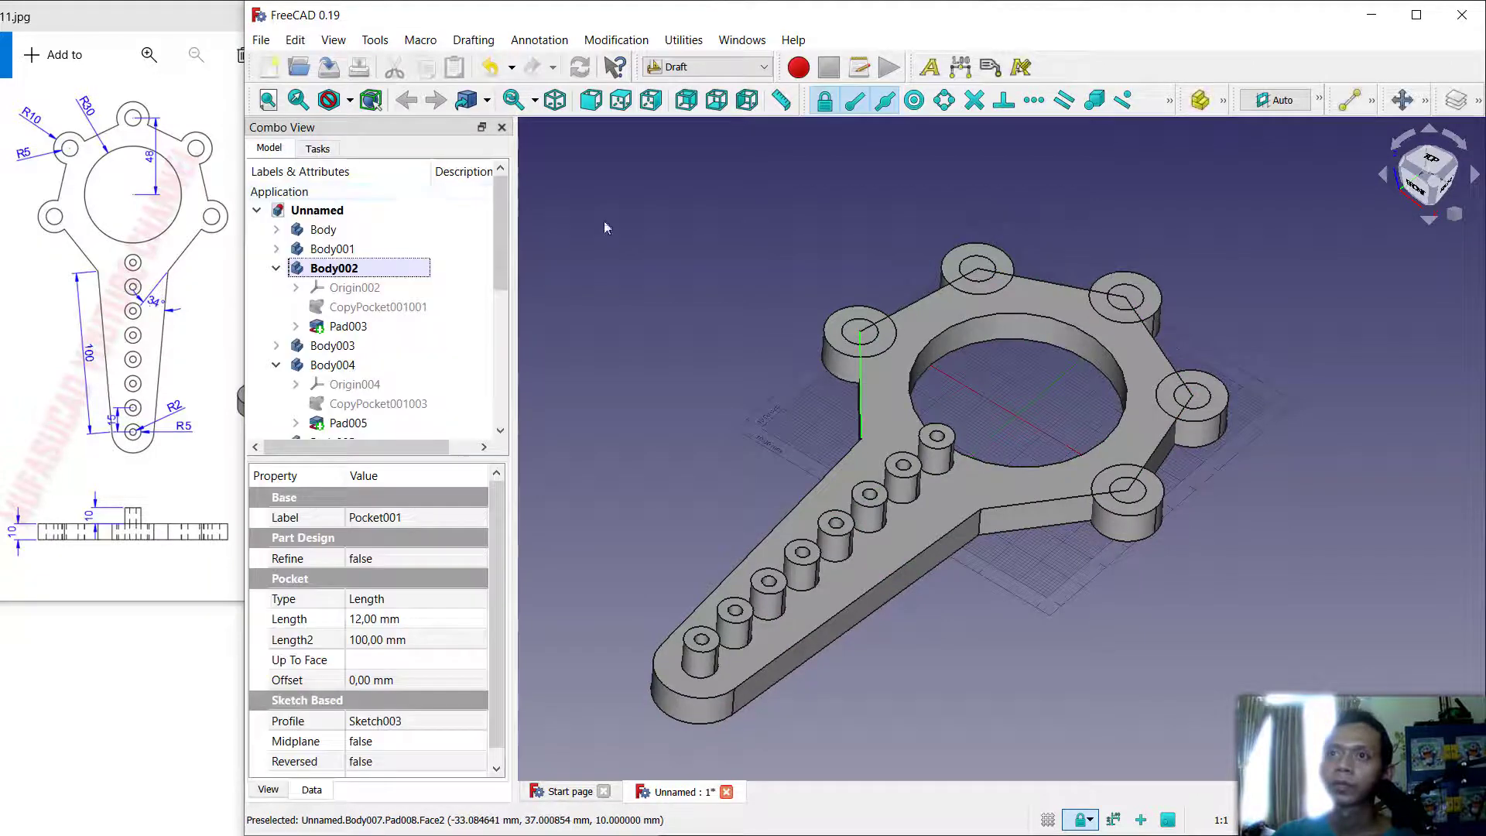
Step: Make Body the active body and start a Part Design Boolean
right_click(341, 233)
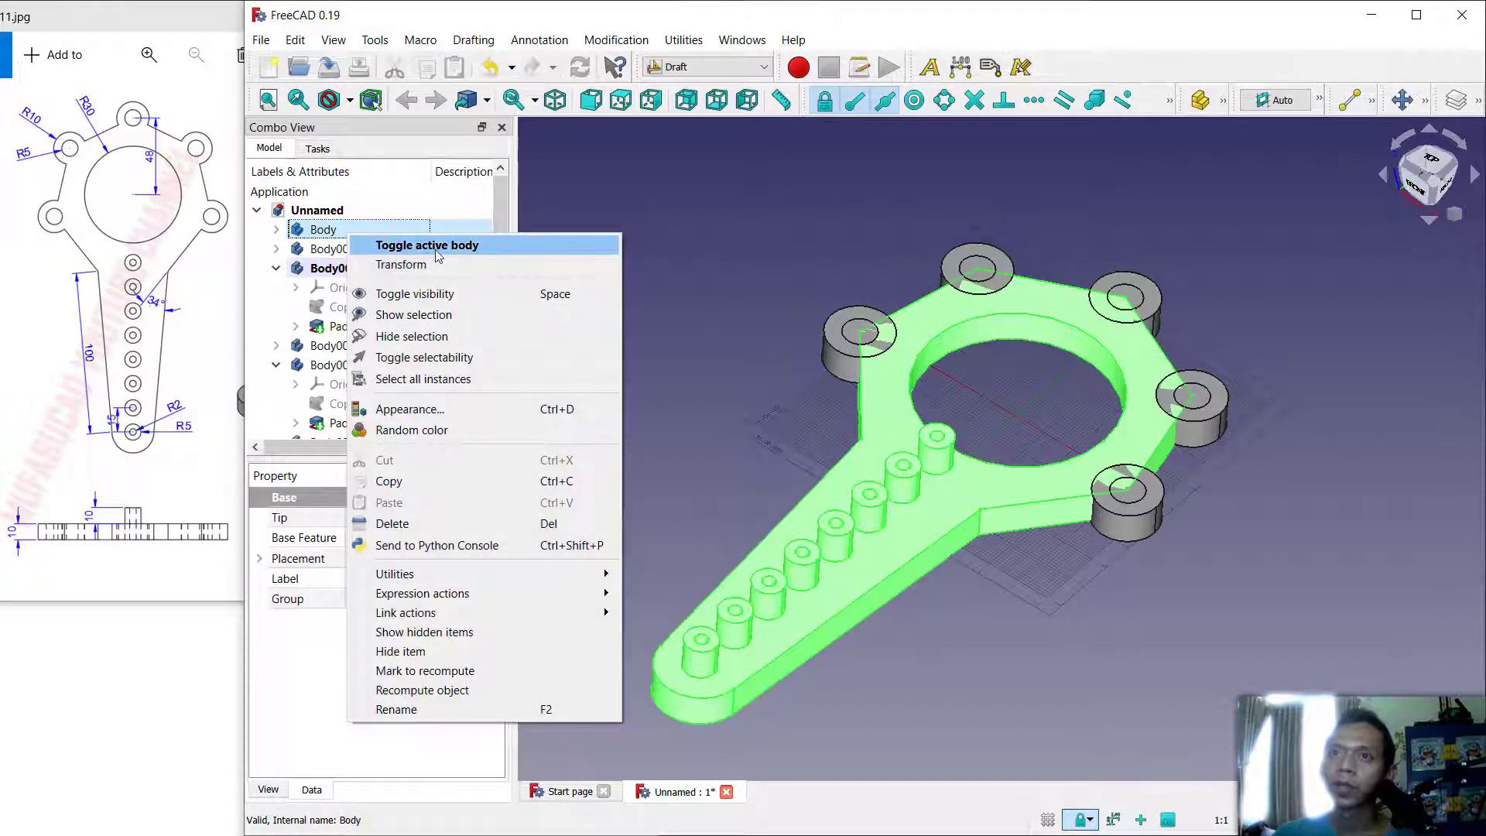
left_click(435, 246)
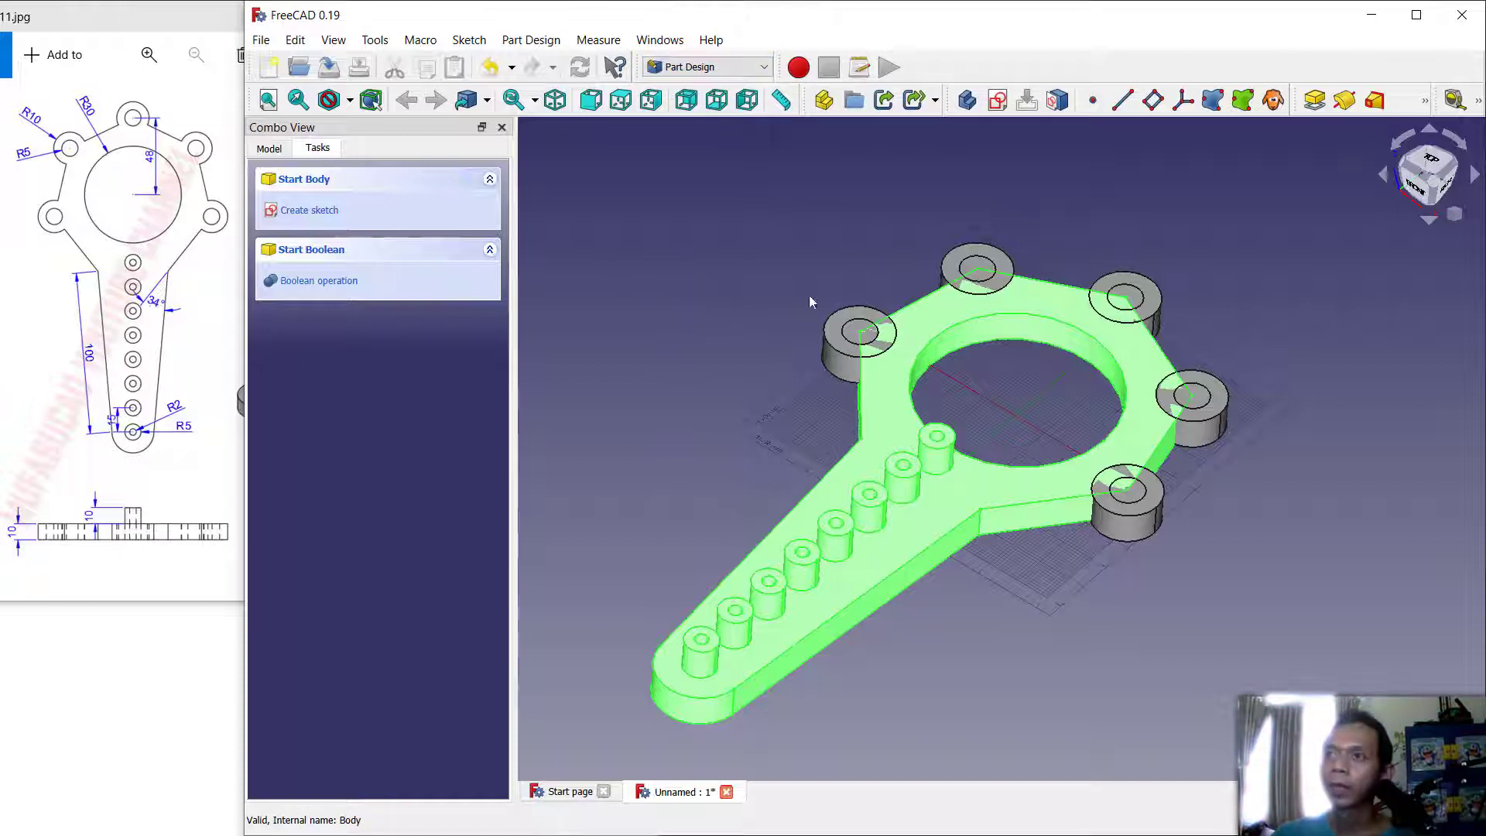
left_click(1479, 102)
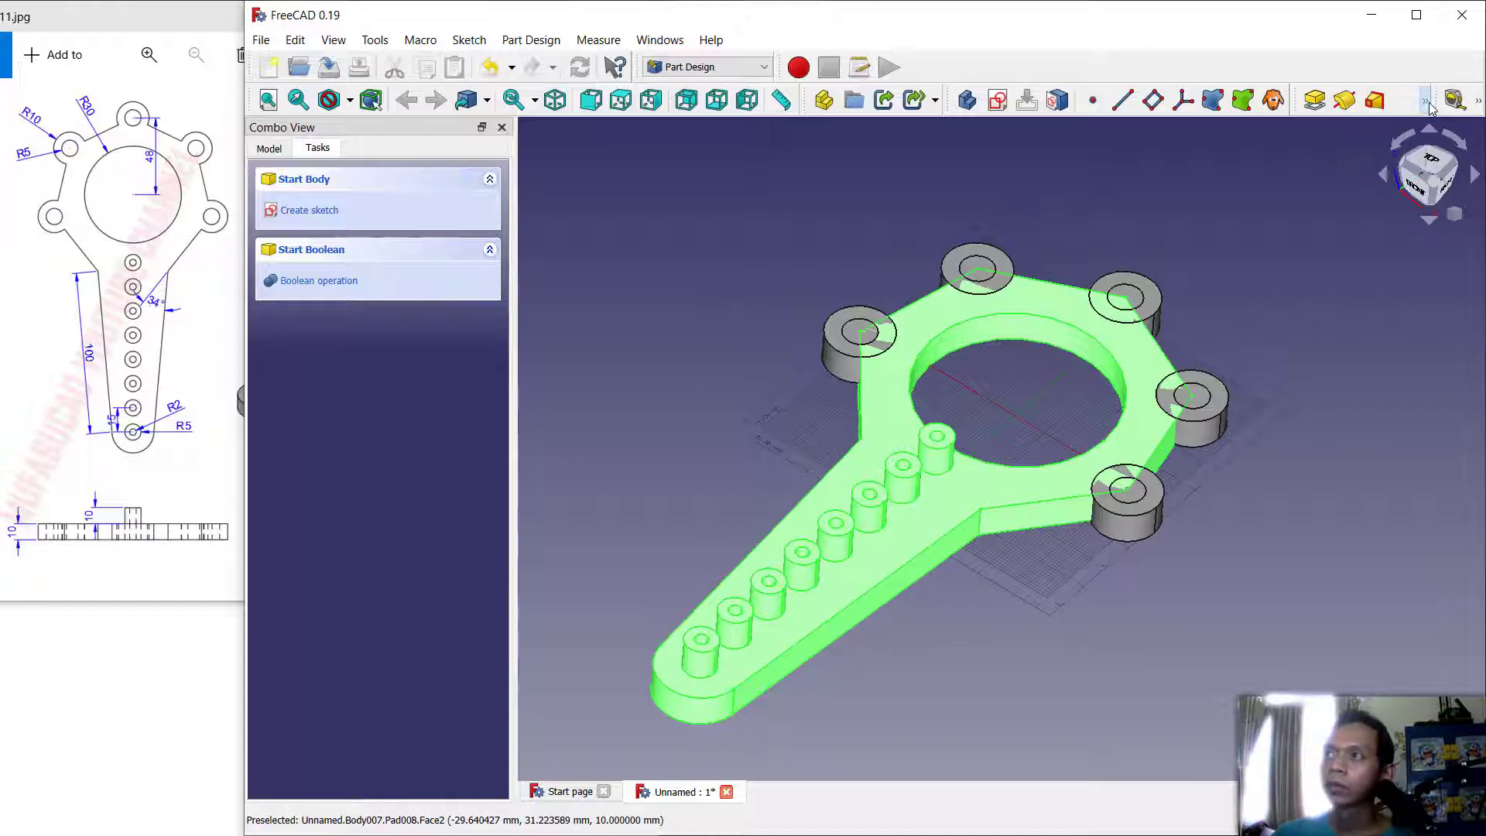
left_click(1425, 101)
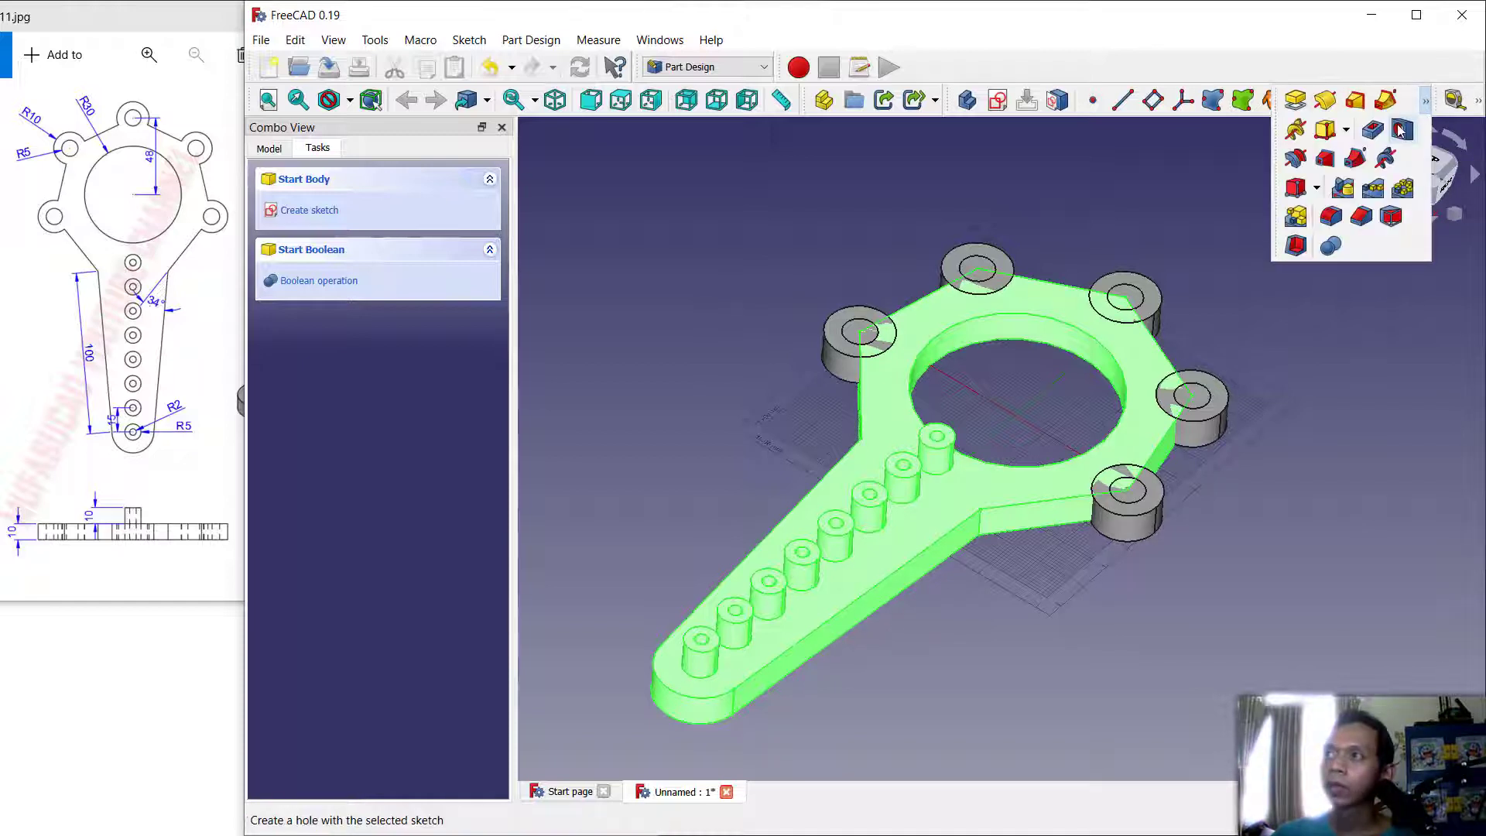
left_click(1331, 245)
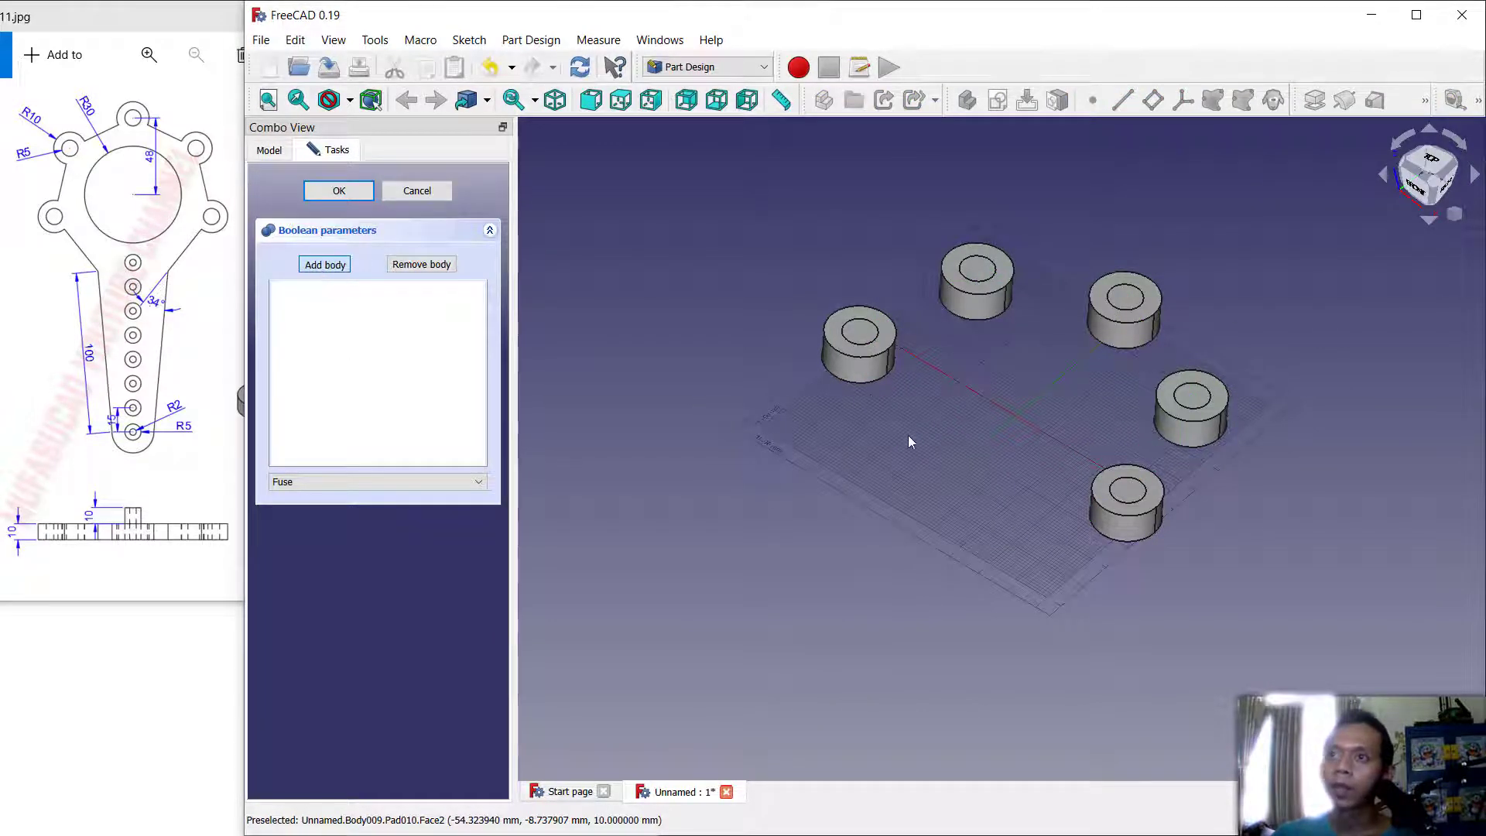
Step: Add lug bodies Body009, Body007, Body001, Body003 and Body005 to the fuse
left_click(870, 373)
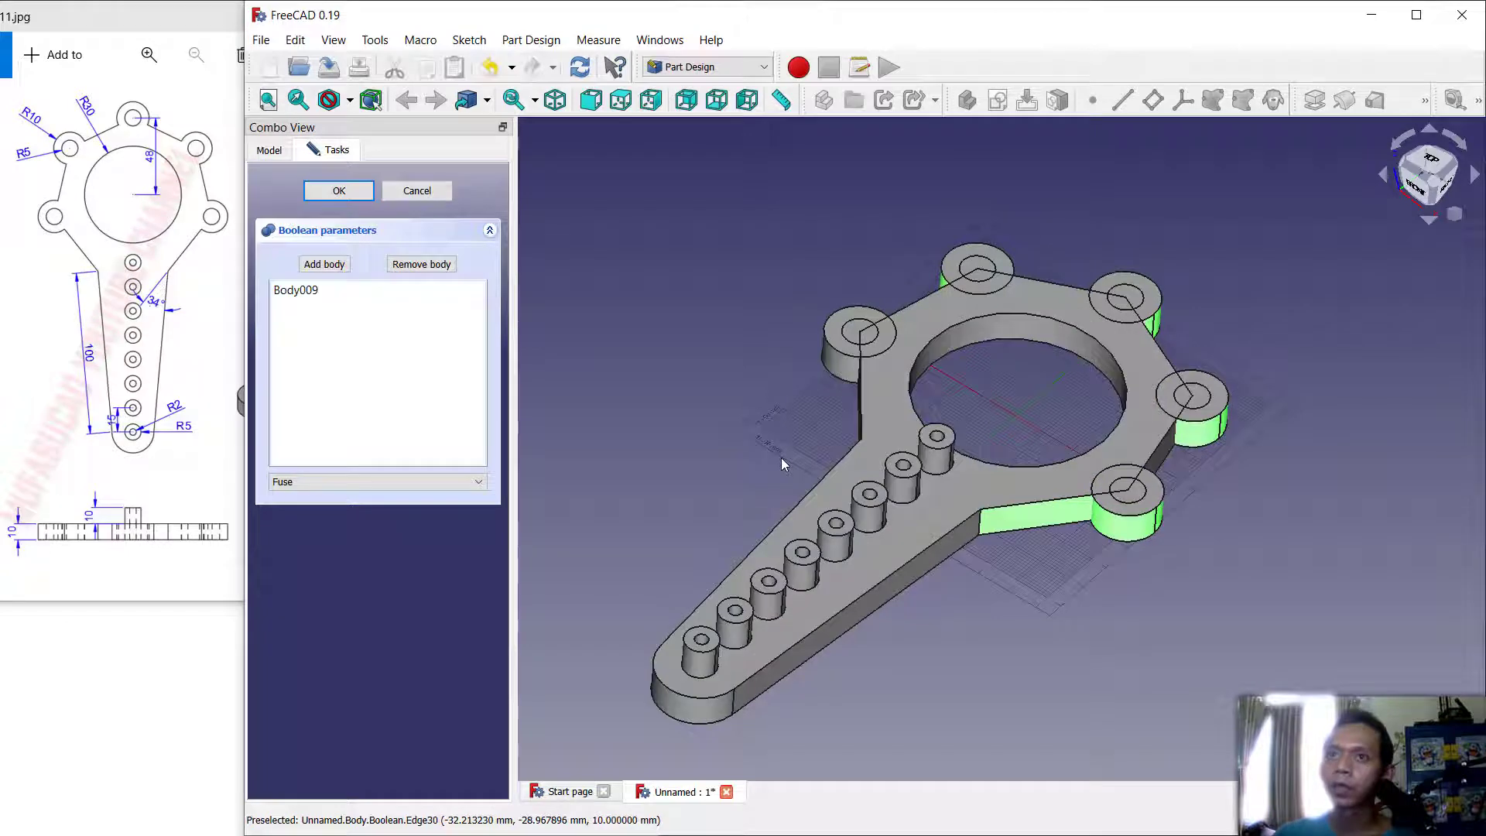
left_click(327, 265)
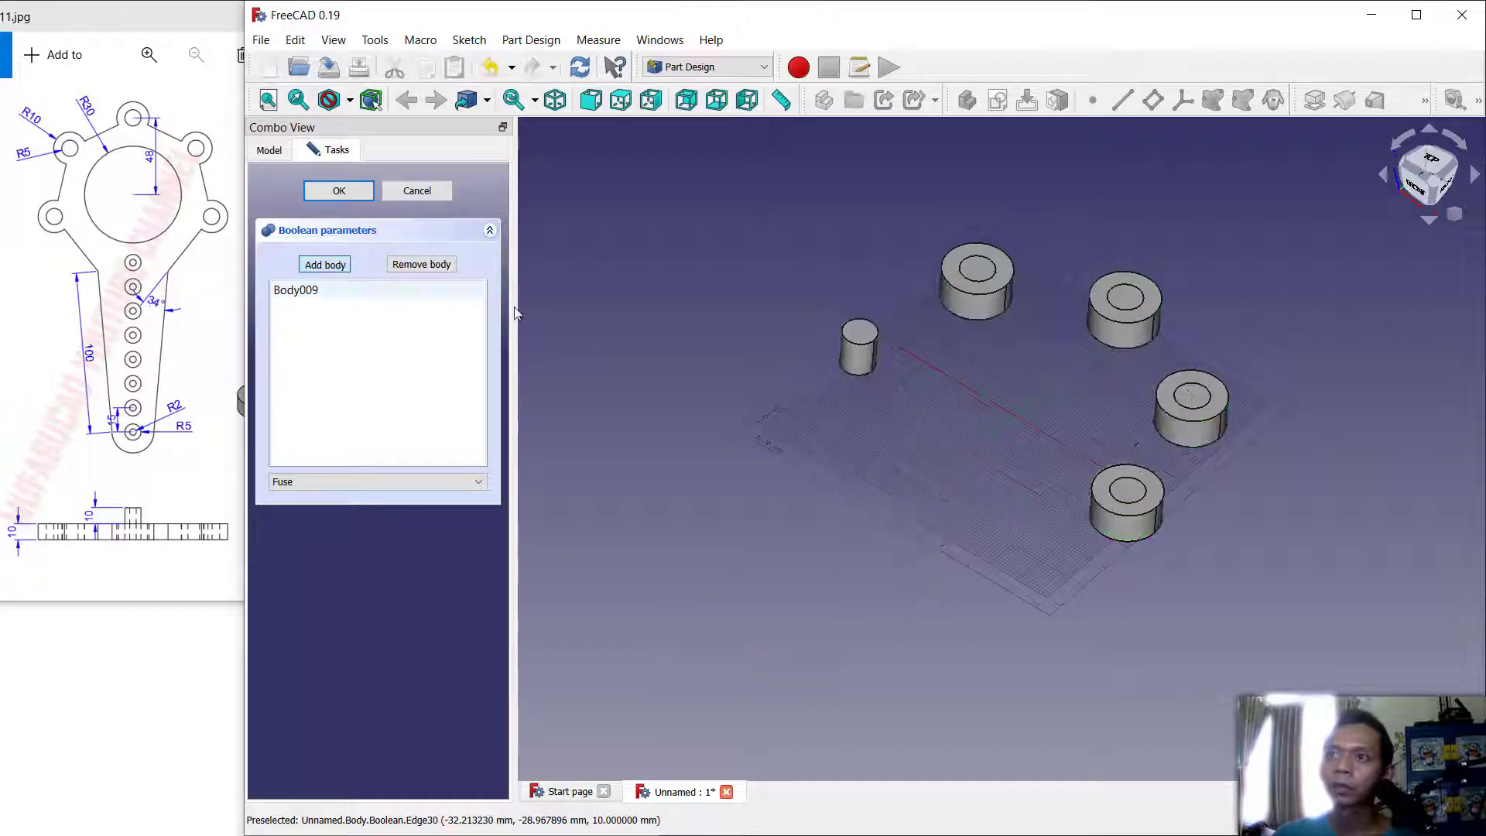
left_click(982, 308)
left_click(341, 266)
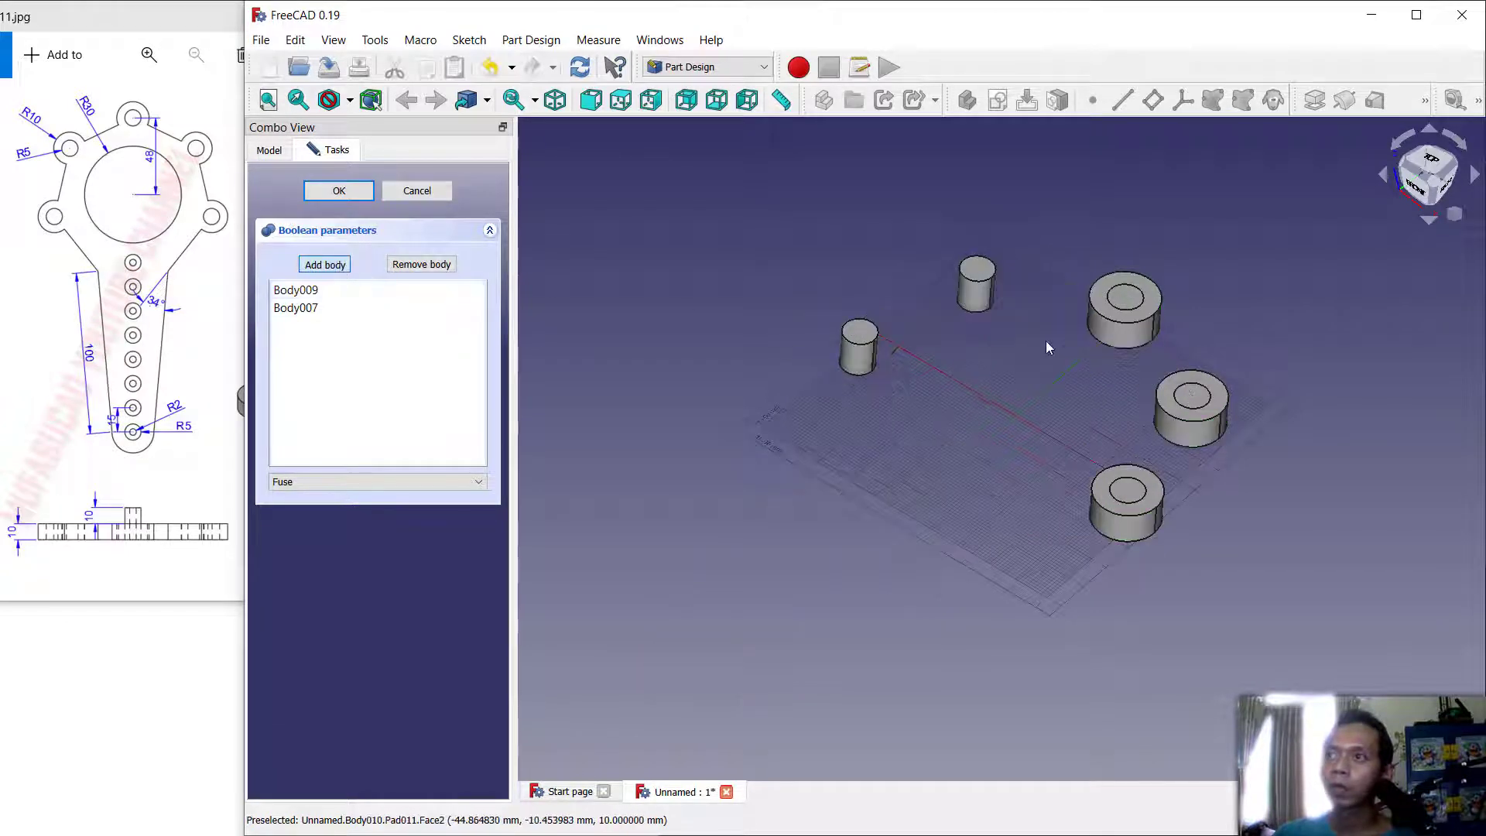
left_click(1114, 325)
left_click(326, 265)
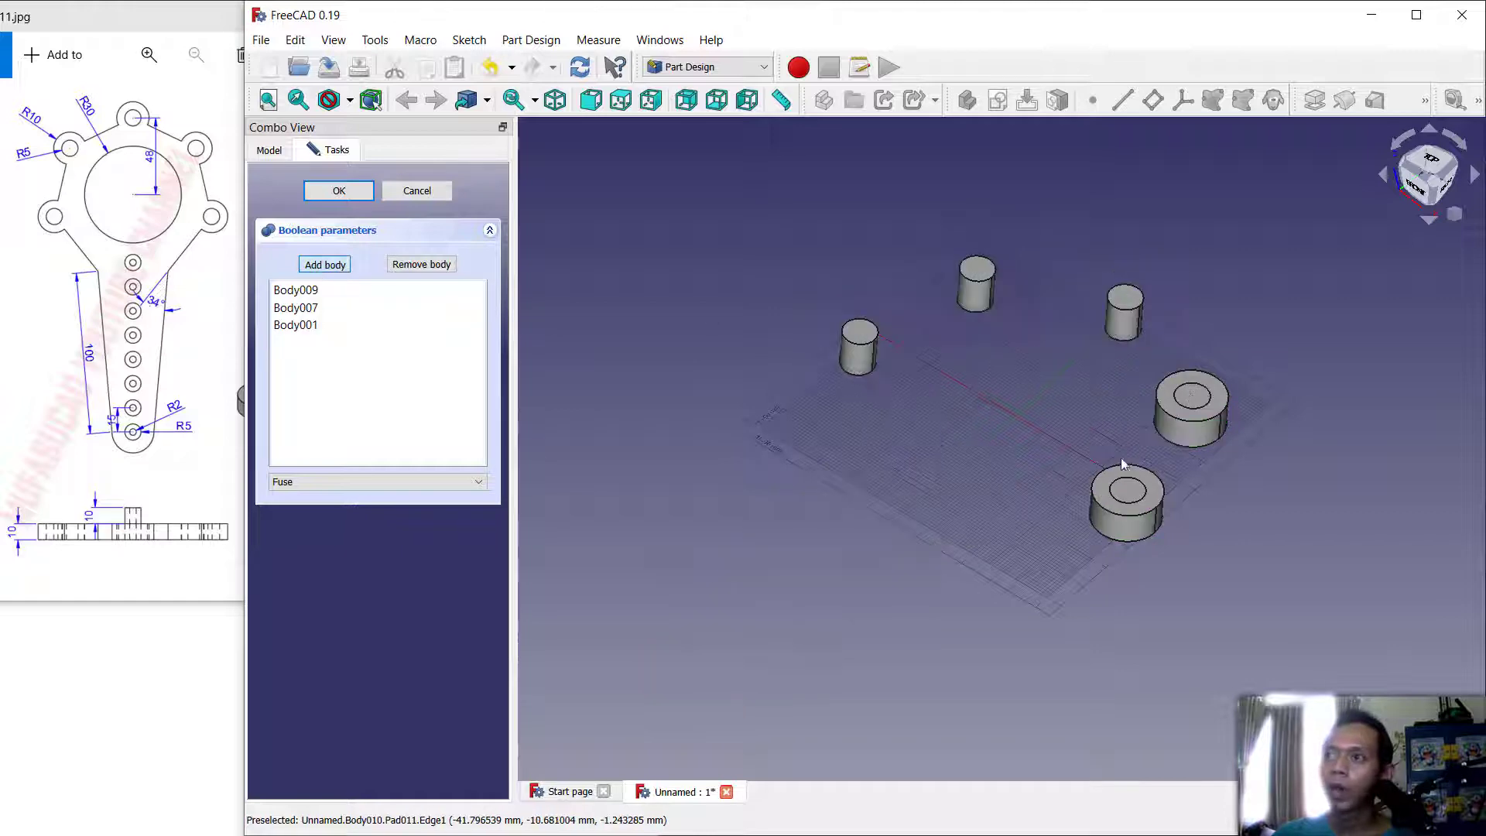
left_click(1190, 409)
left_click(325, 265)
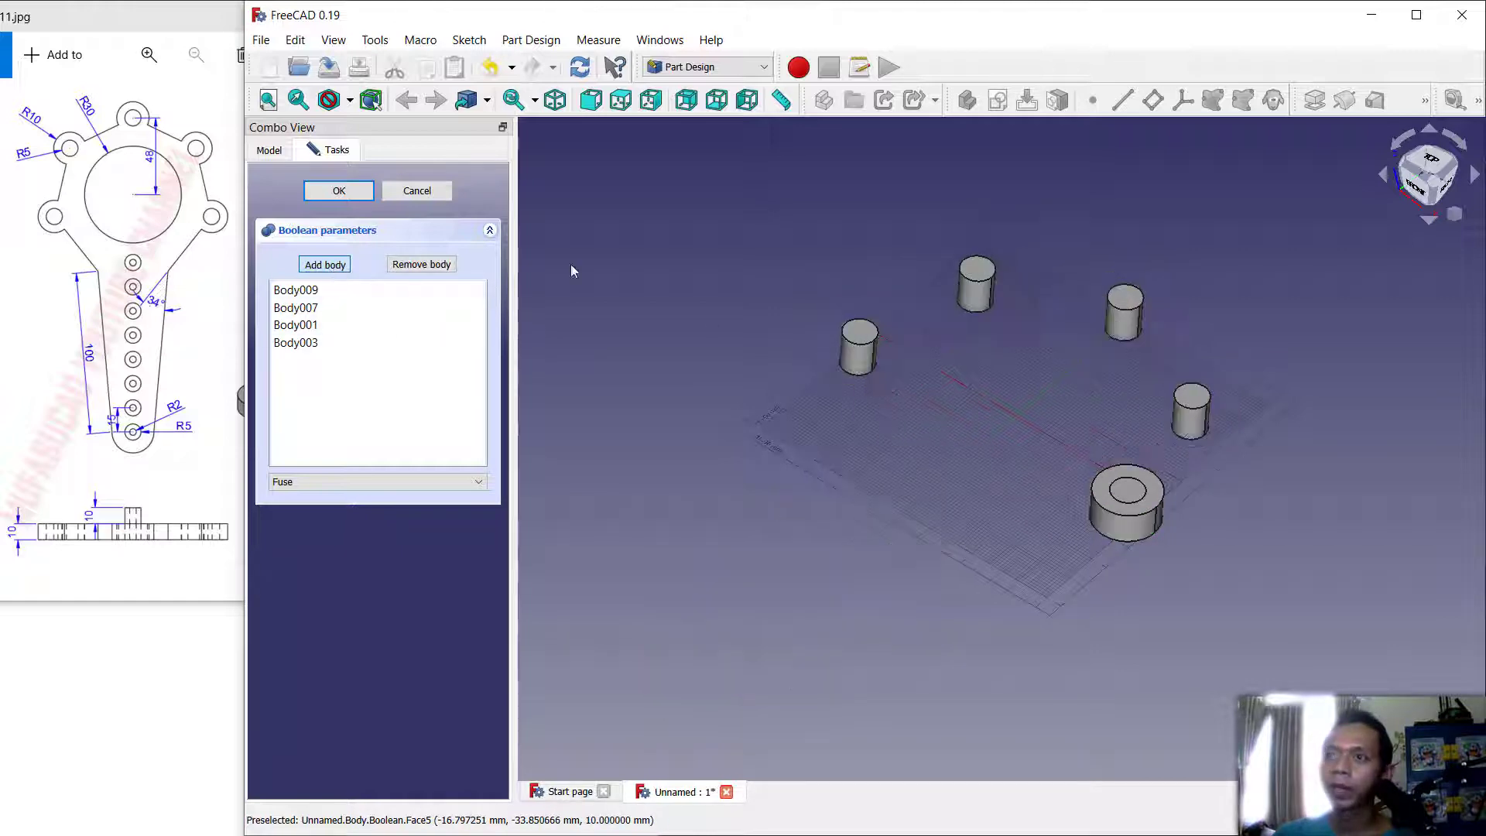
left_click(1130, 534)
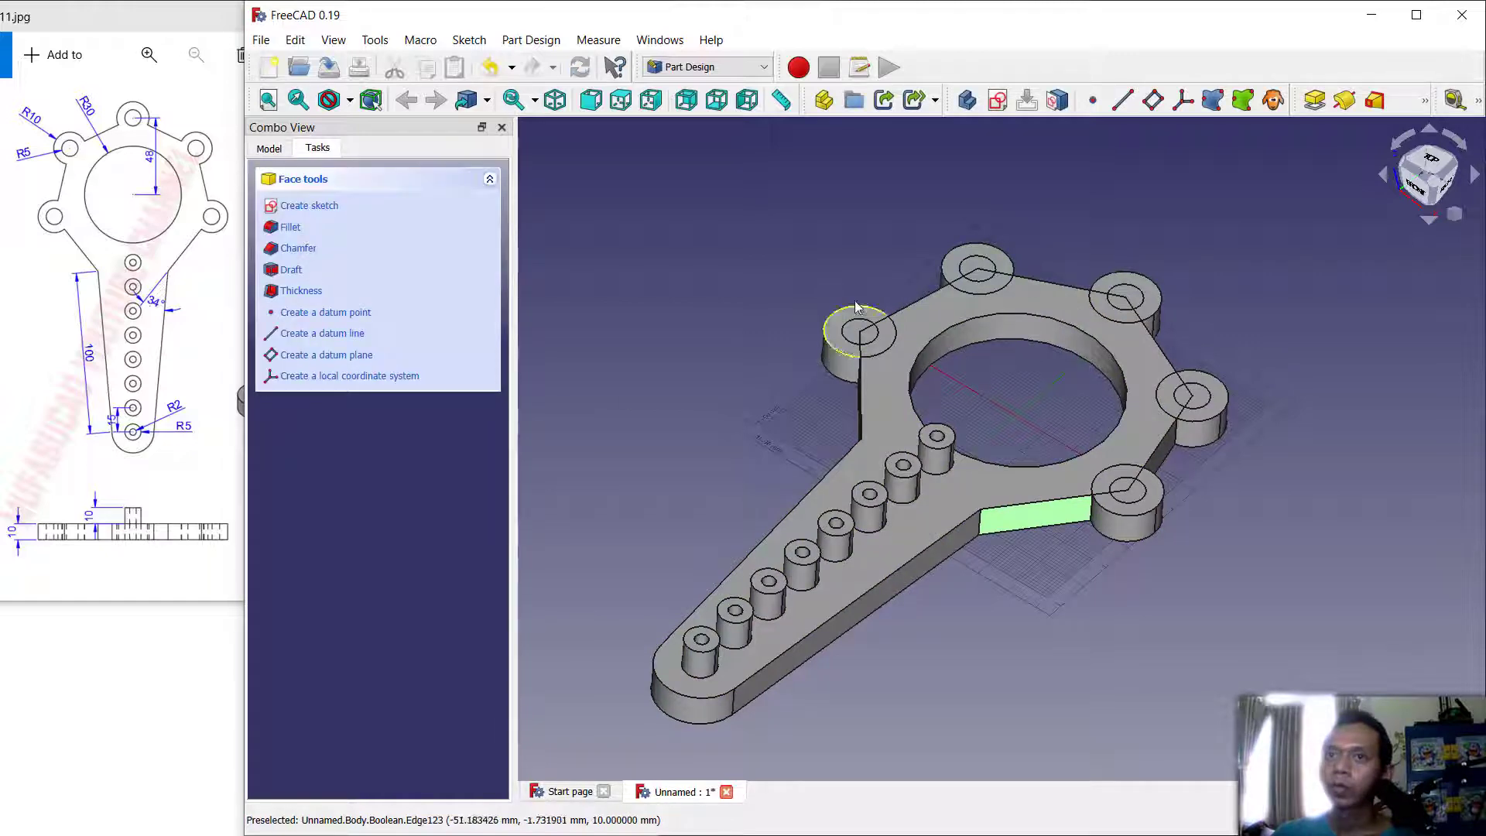
Step: Set the Boolean fuse's Refine property to true to remove the lug seams
left_click(940, 323)
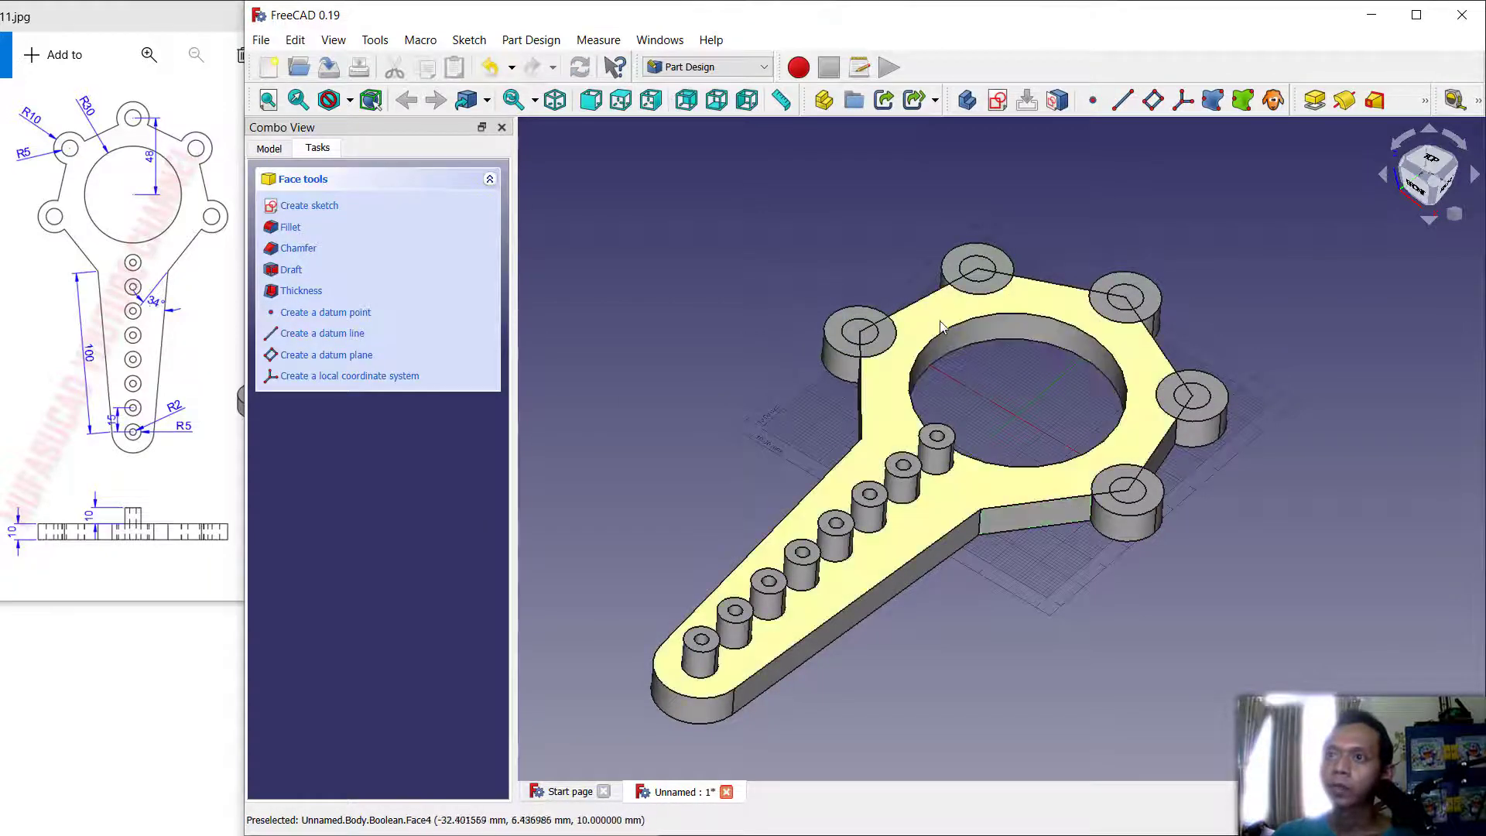
left_click(268, 148)
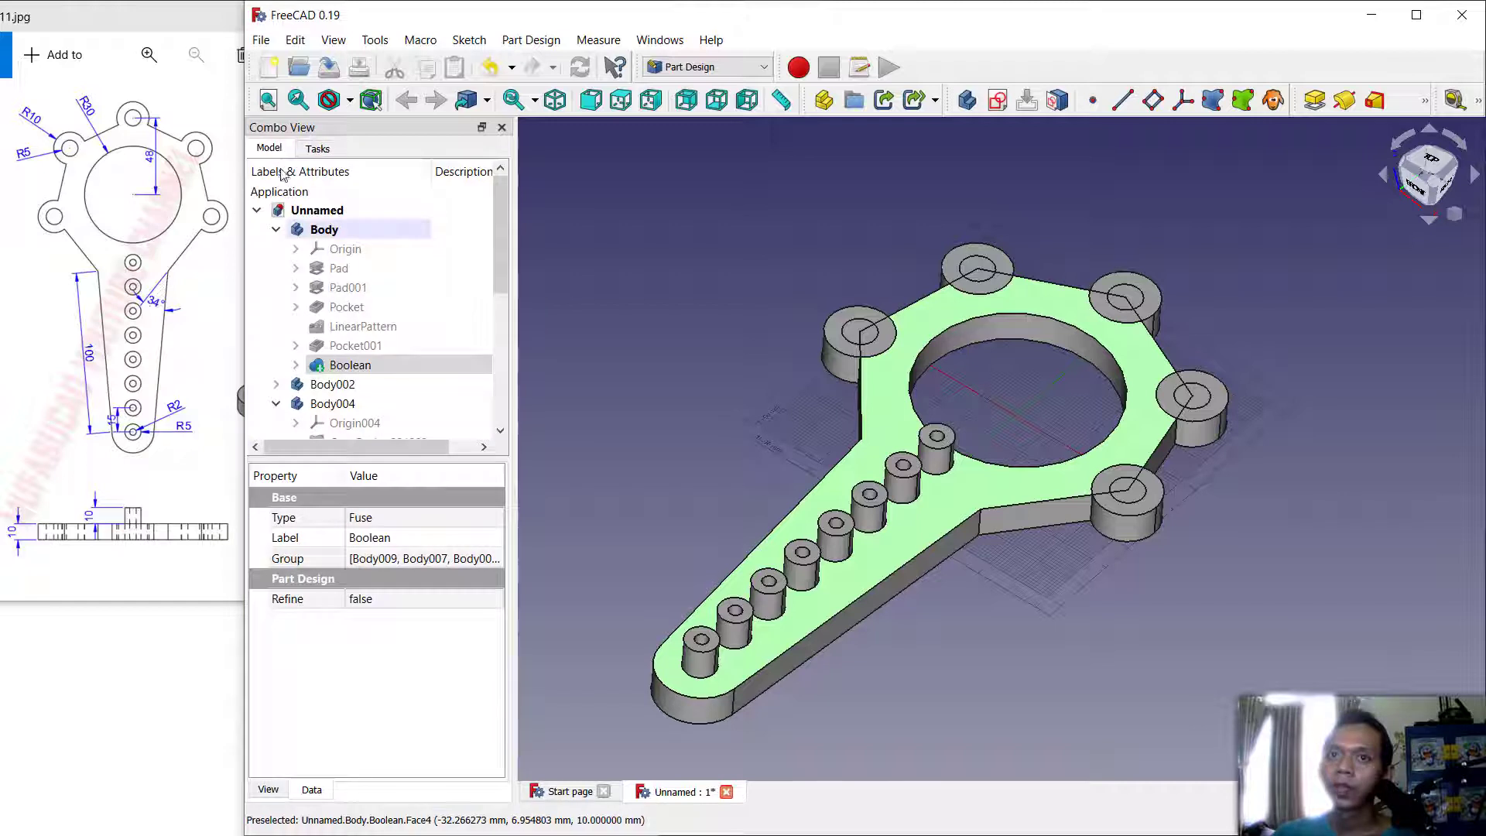
left_click(372, 603)
left_click(401, 601)
left_click(398, 633)
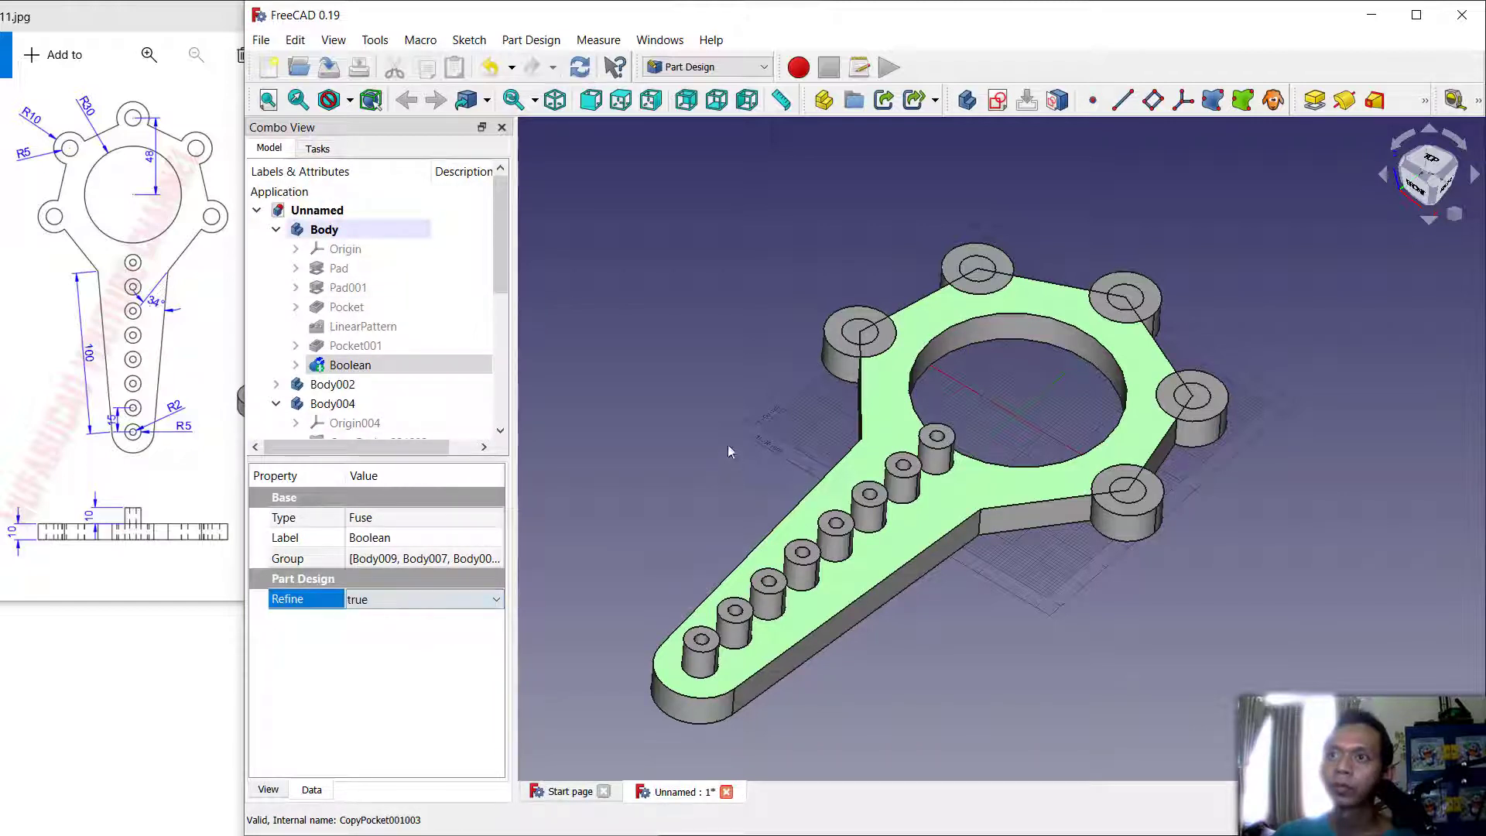
left_click(685, 352)
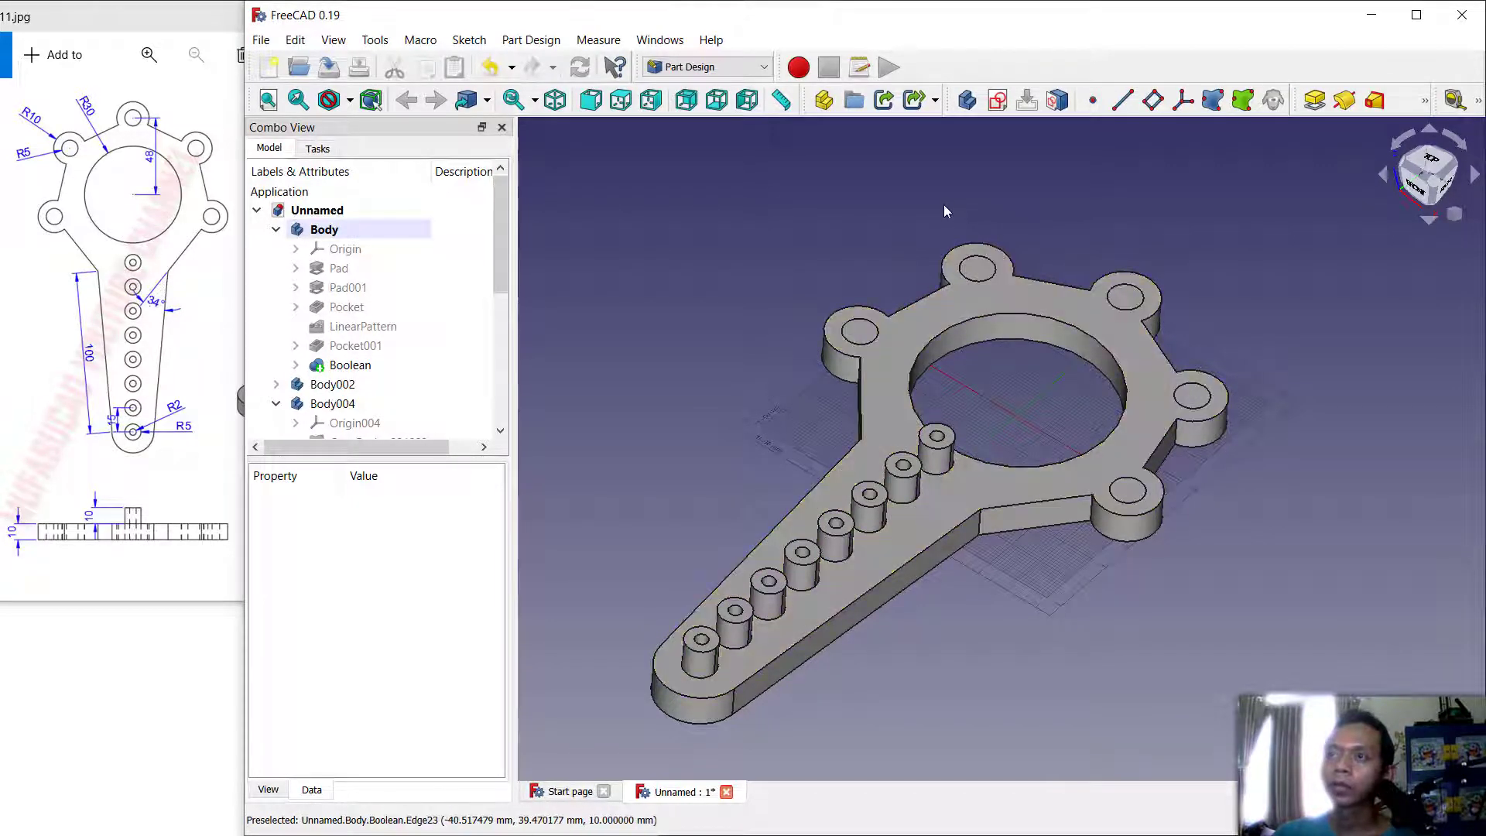
left_click(763, 69)
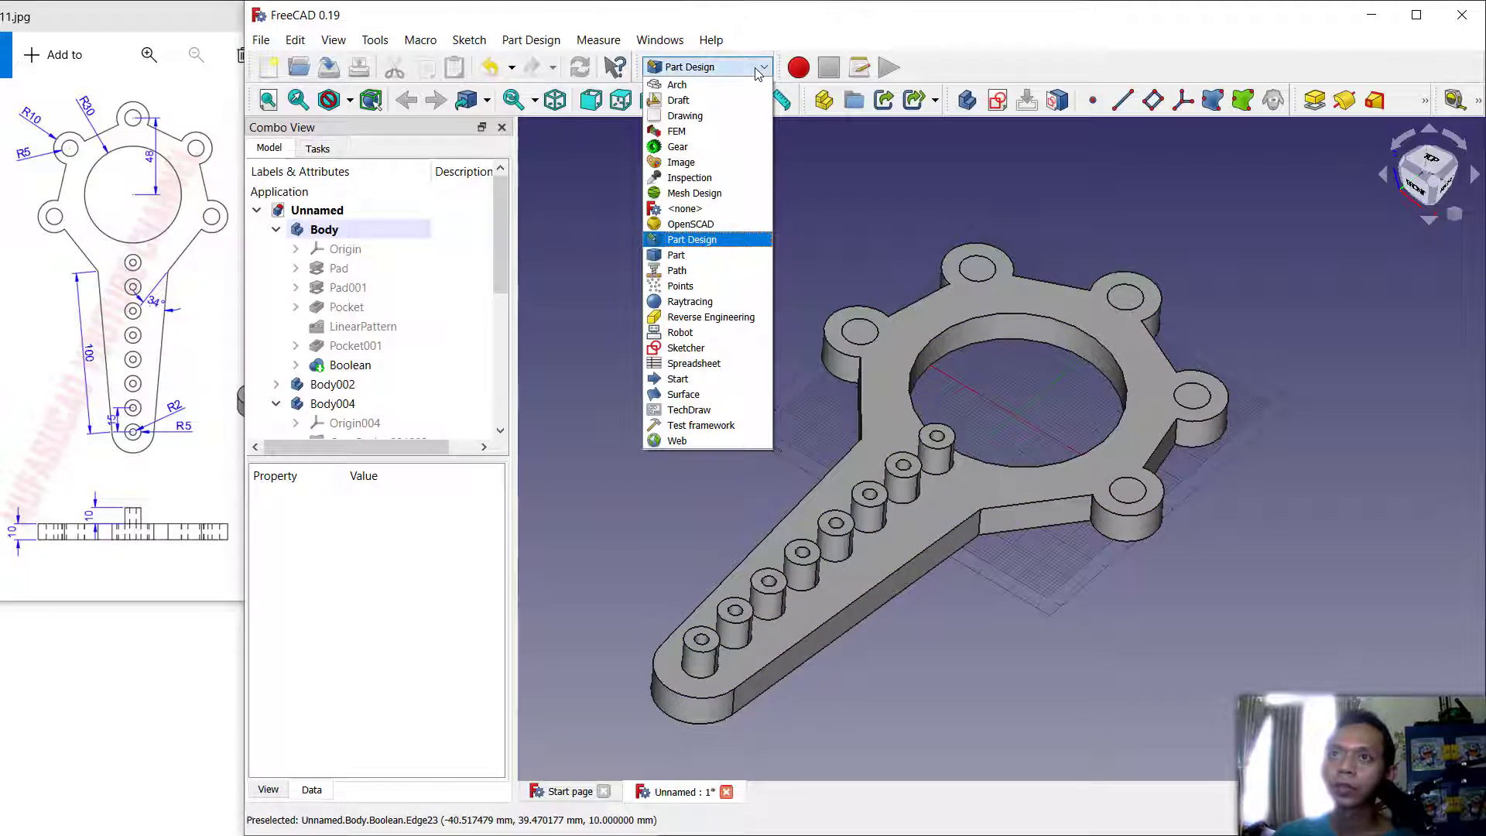
Step: In the Part workbench, cut the first hole body out of the main Body
left_click(678, 258)
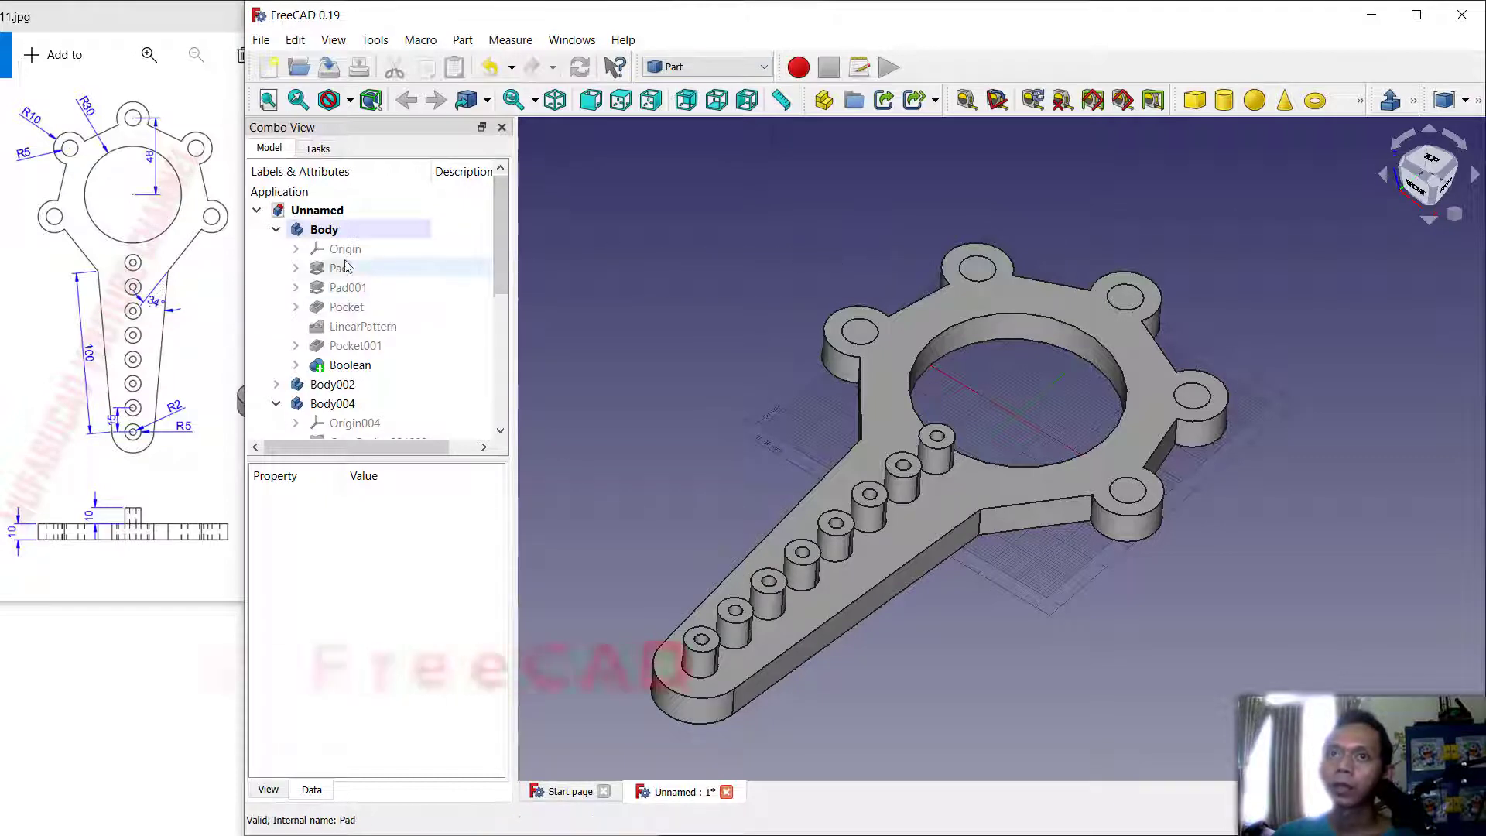
left_click(346, 232)
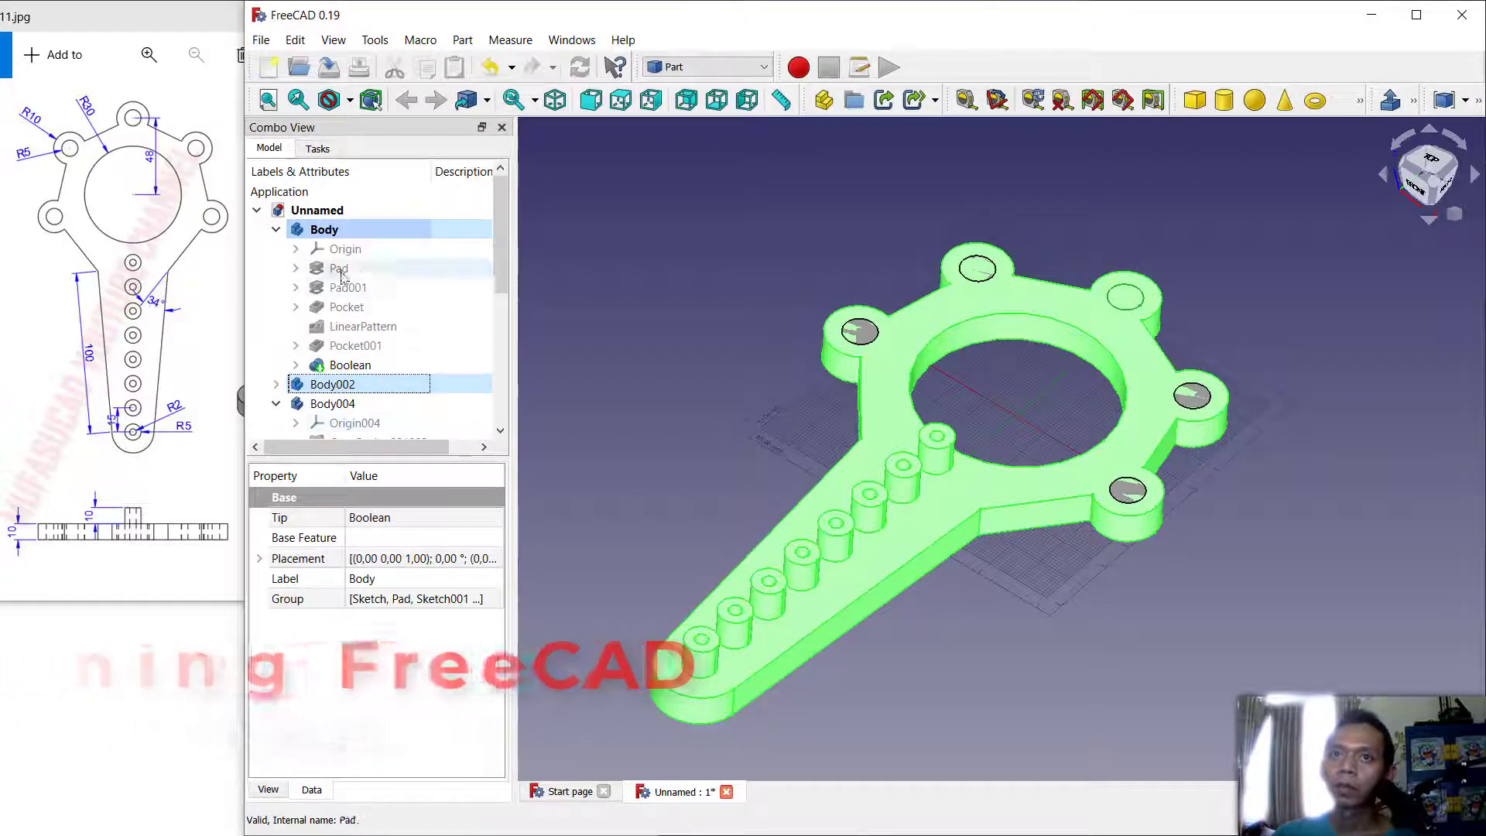
left_click(1475, 107)
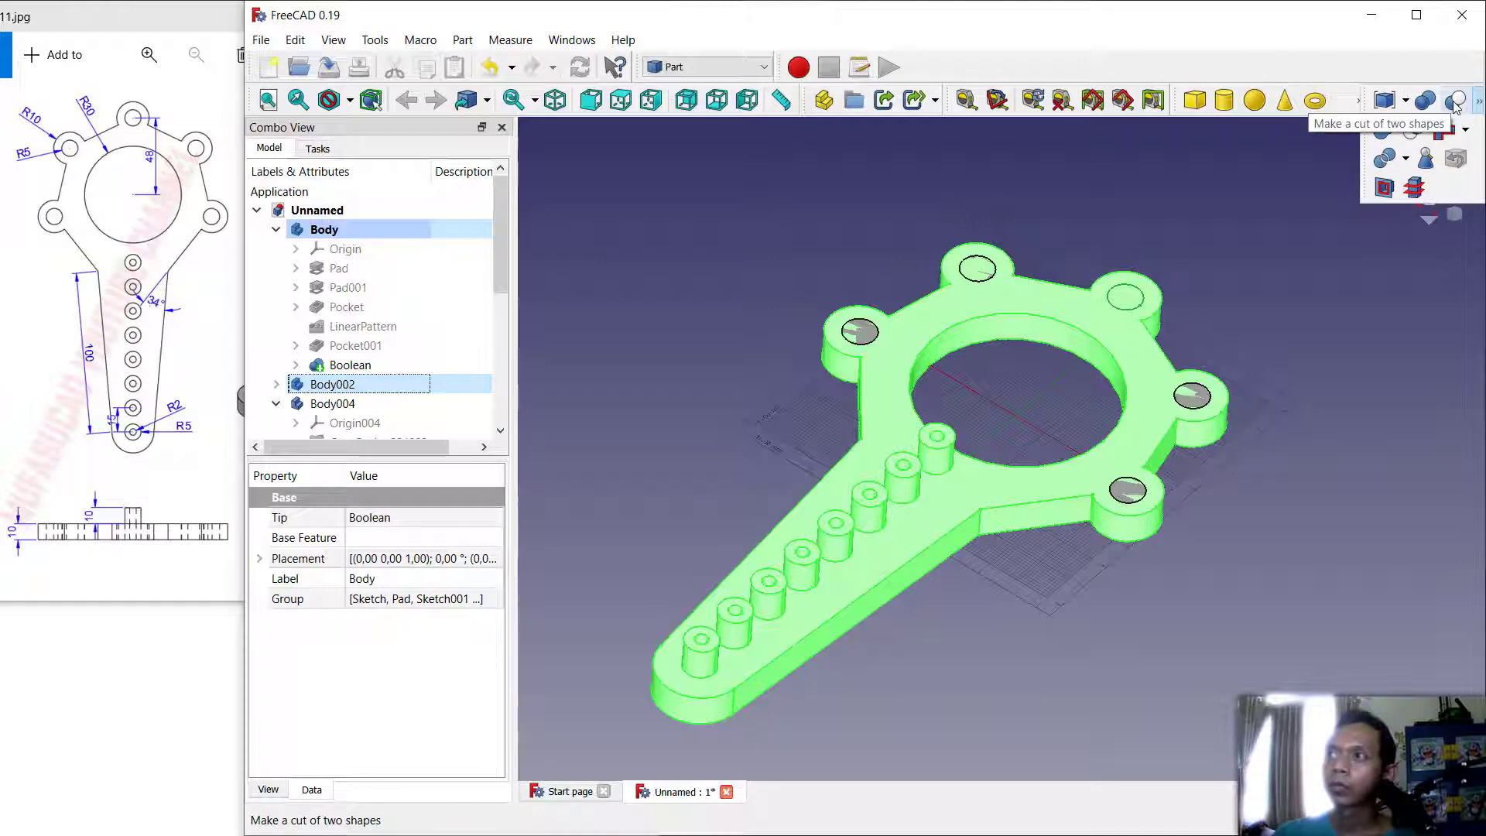
left_click(1457, 103)
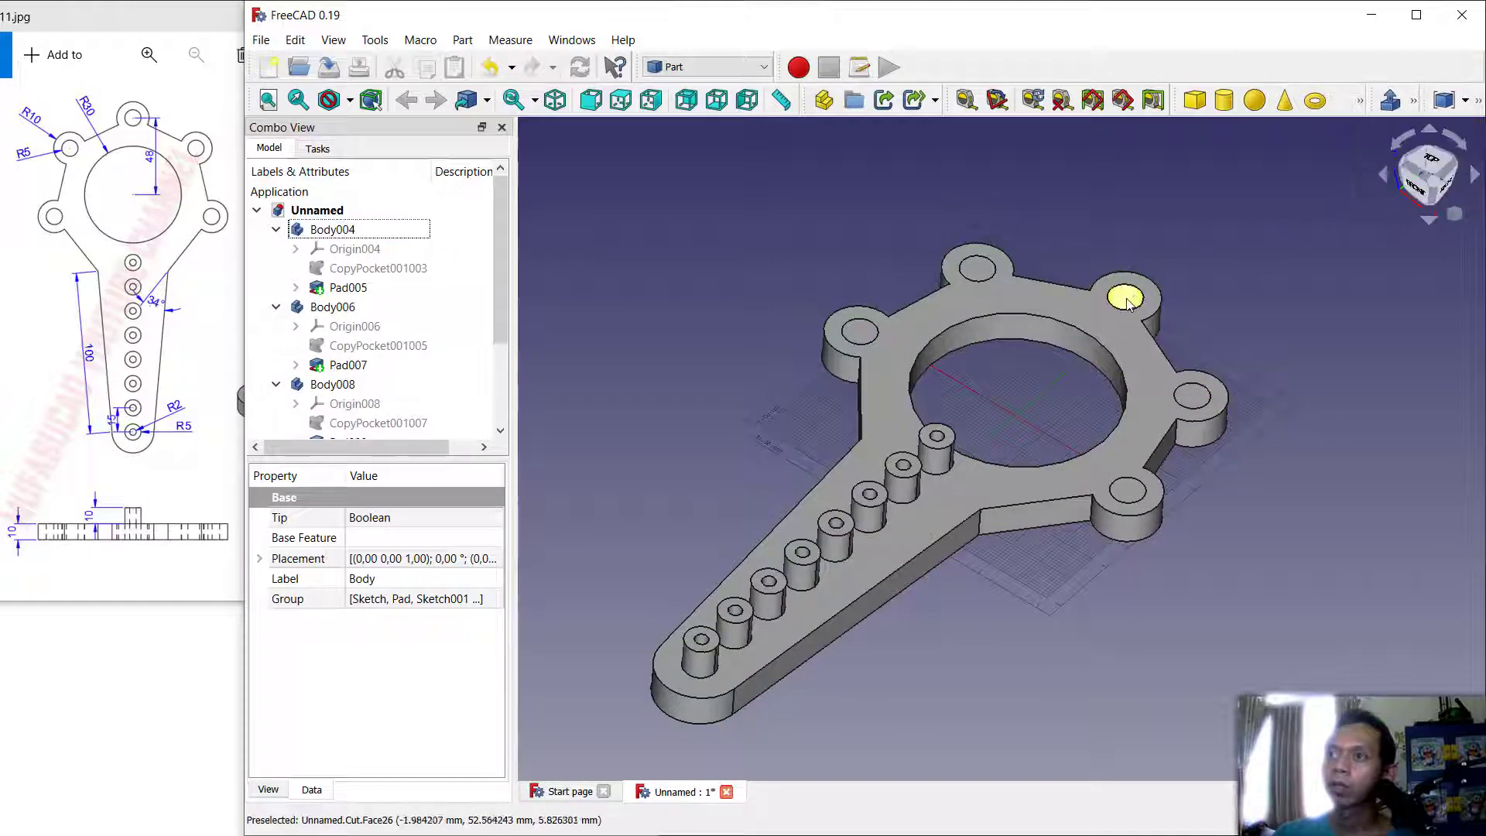
Step: Cut Body010 from the Cut result, then Body008 from Cut001
scroll(458, 333, "down", 2)
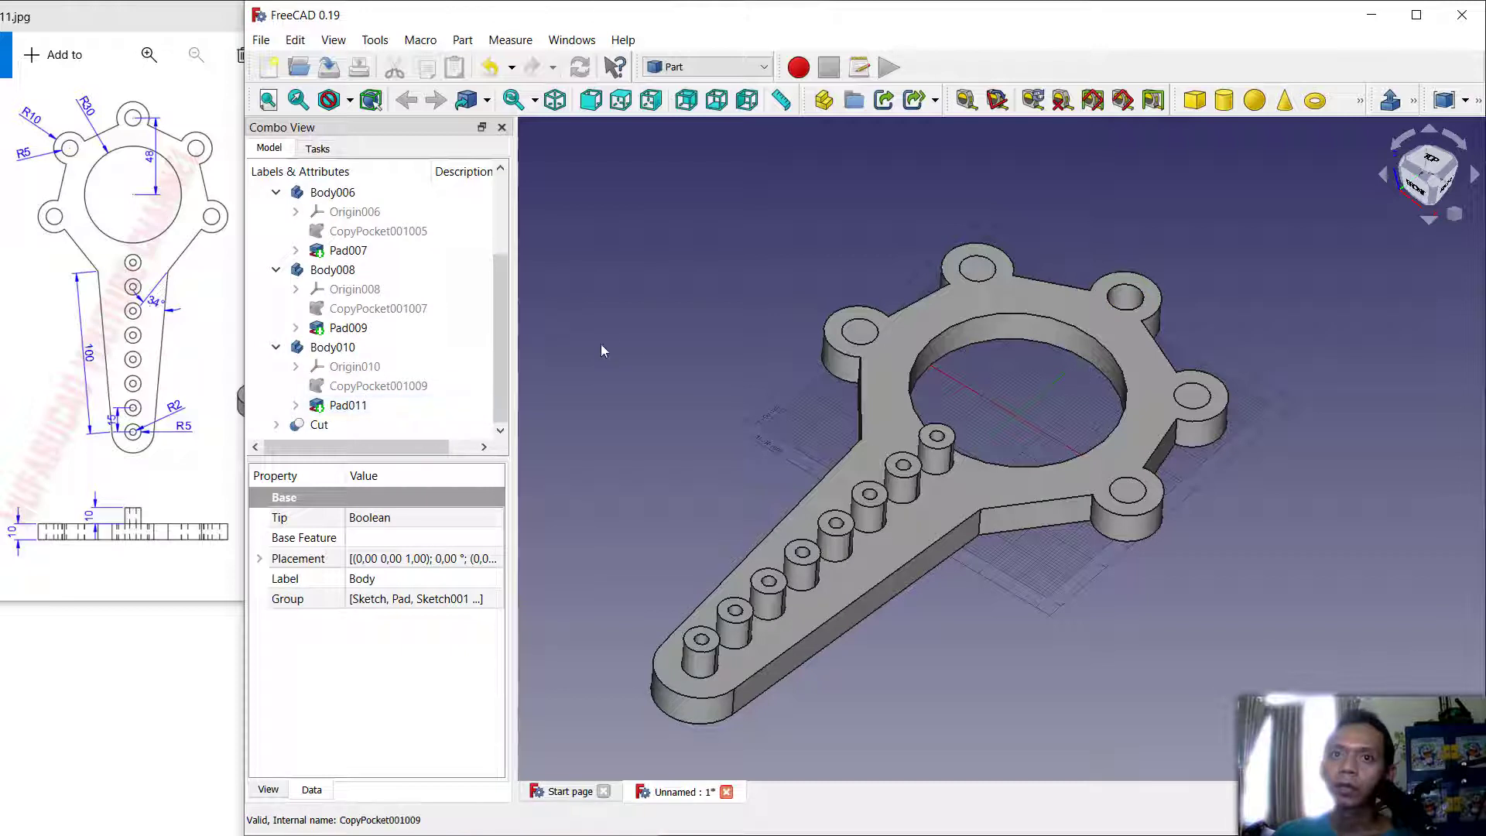
left_click(329, 425)
left_click(344, 348, "ctrl")
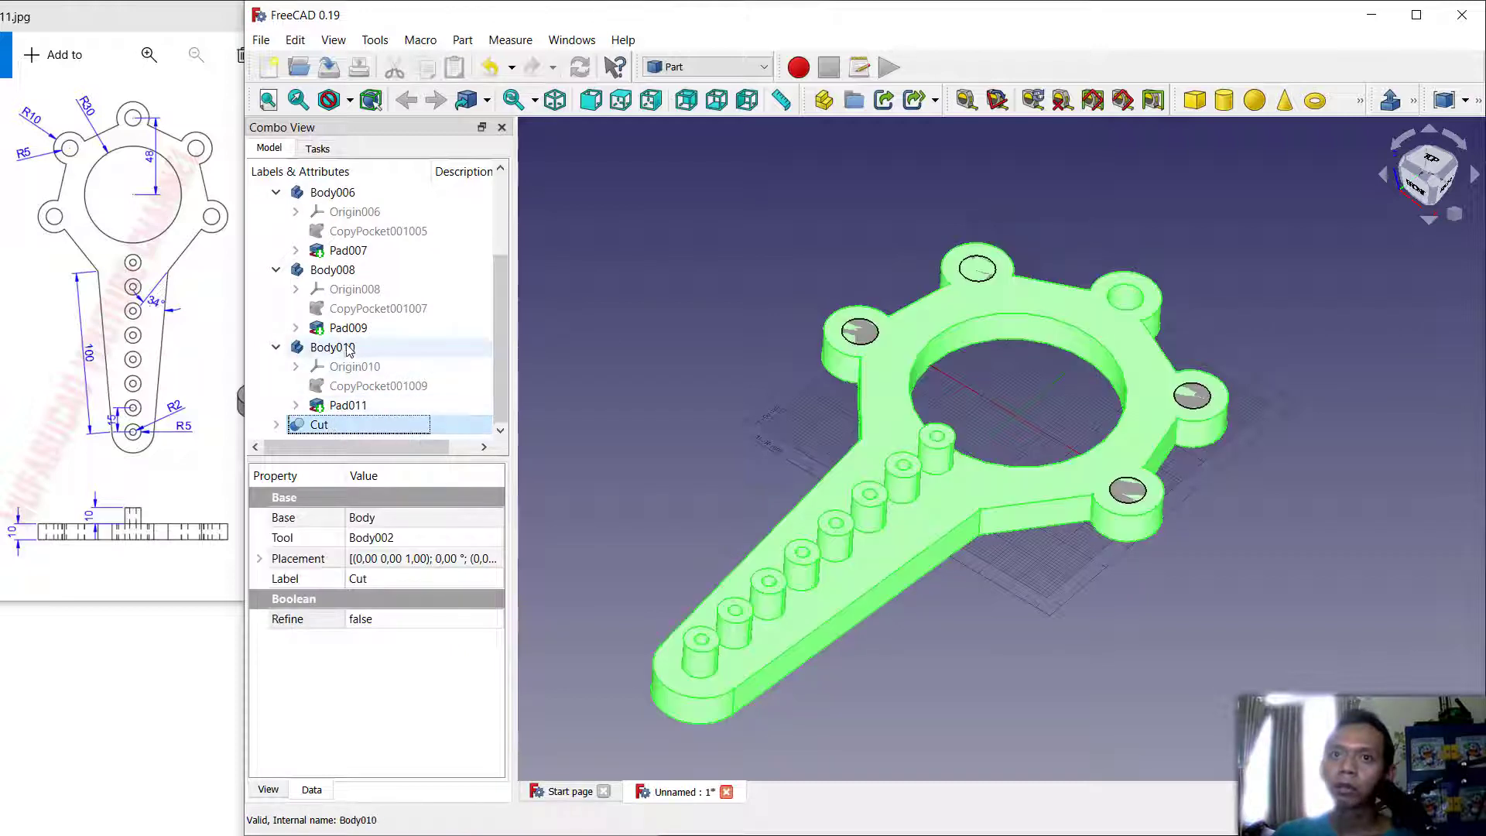
left_click(1480, 106)
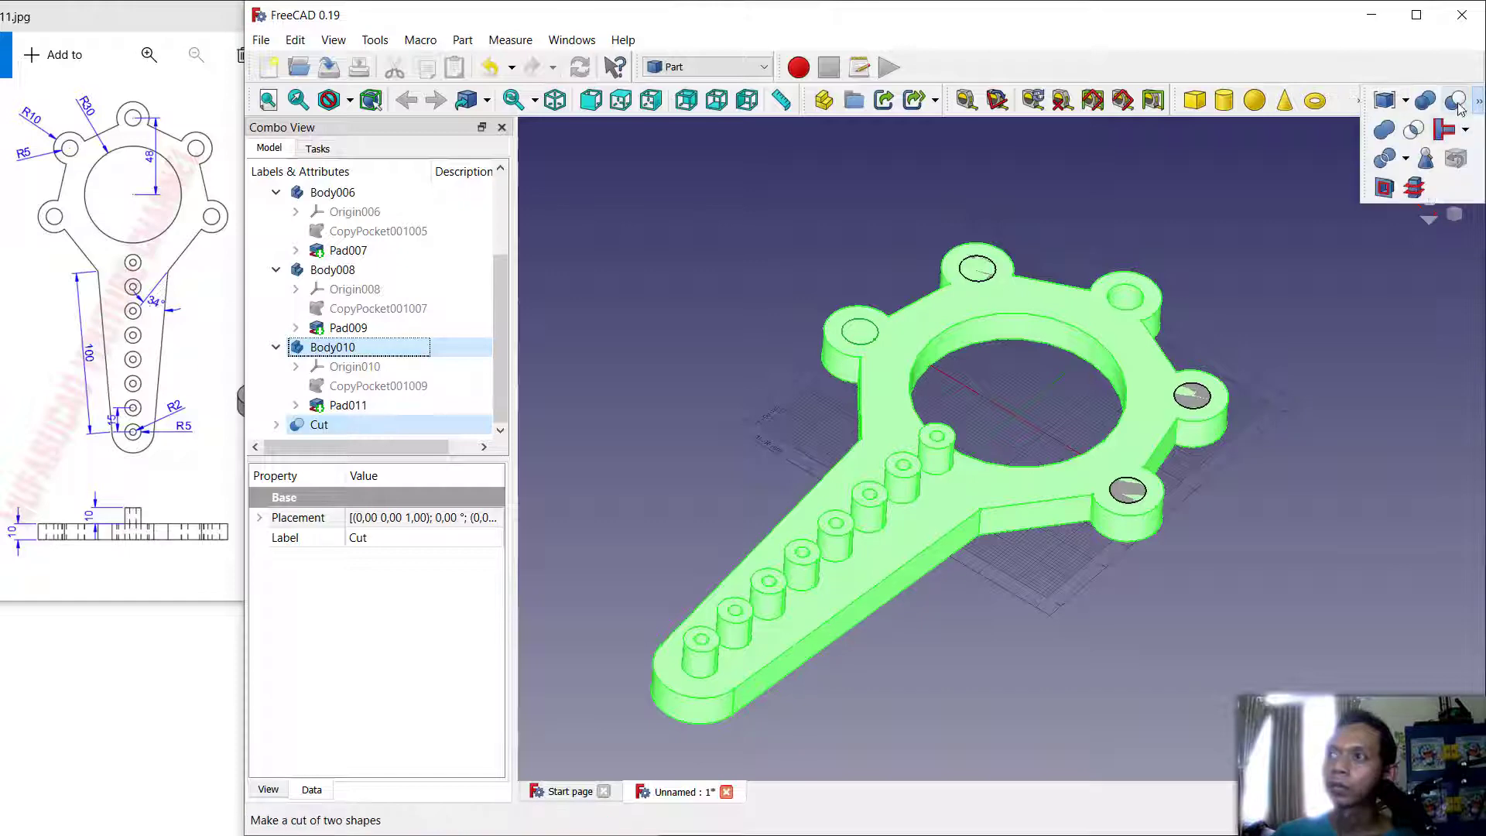
left_click(1455, 99)
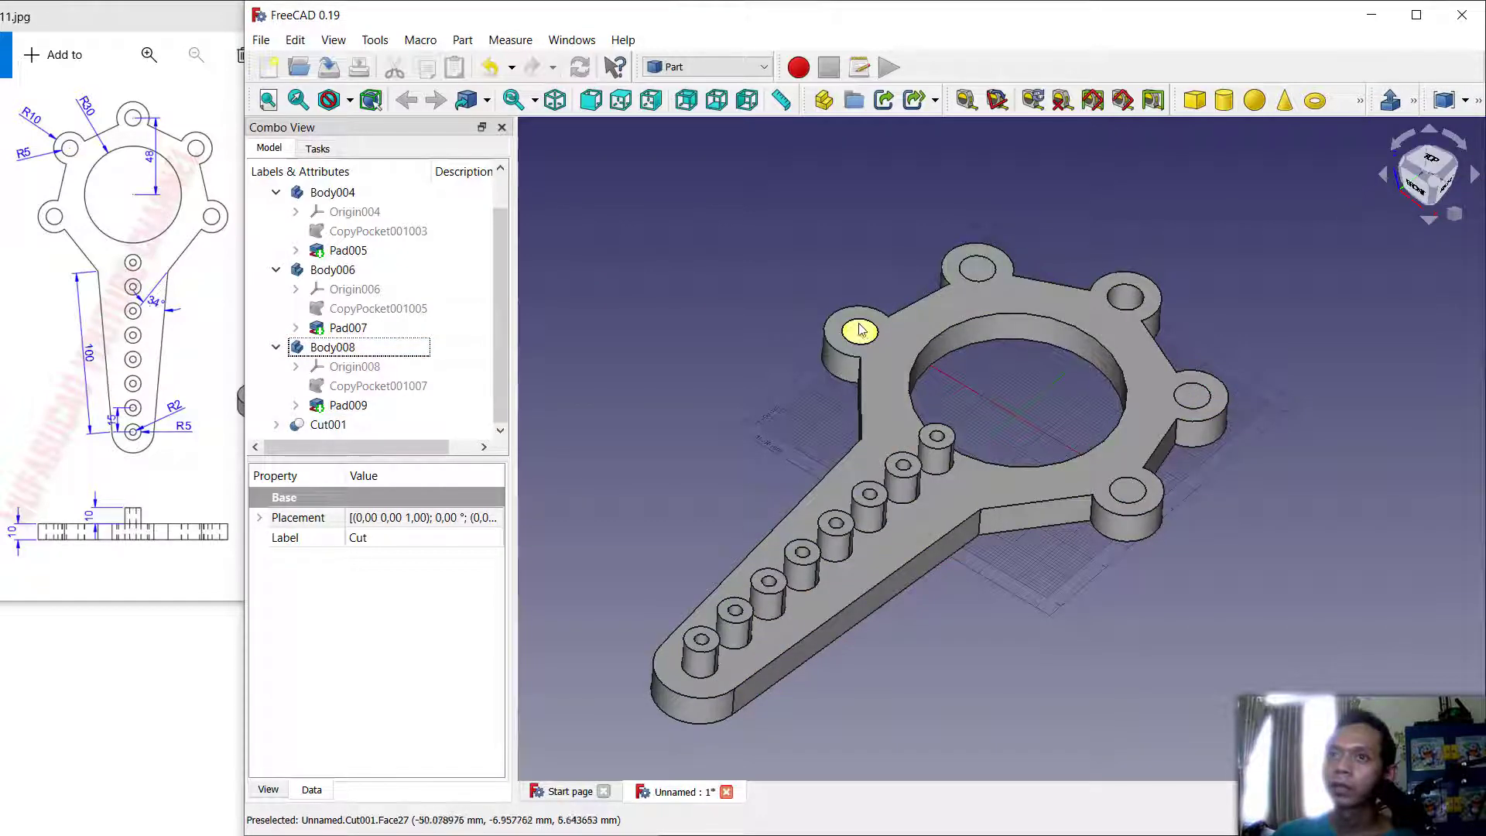
left_click(316, 430)
left_click(360, 438)
left_click(357, 428)
left_click(343, 349, "ctrl")
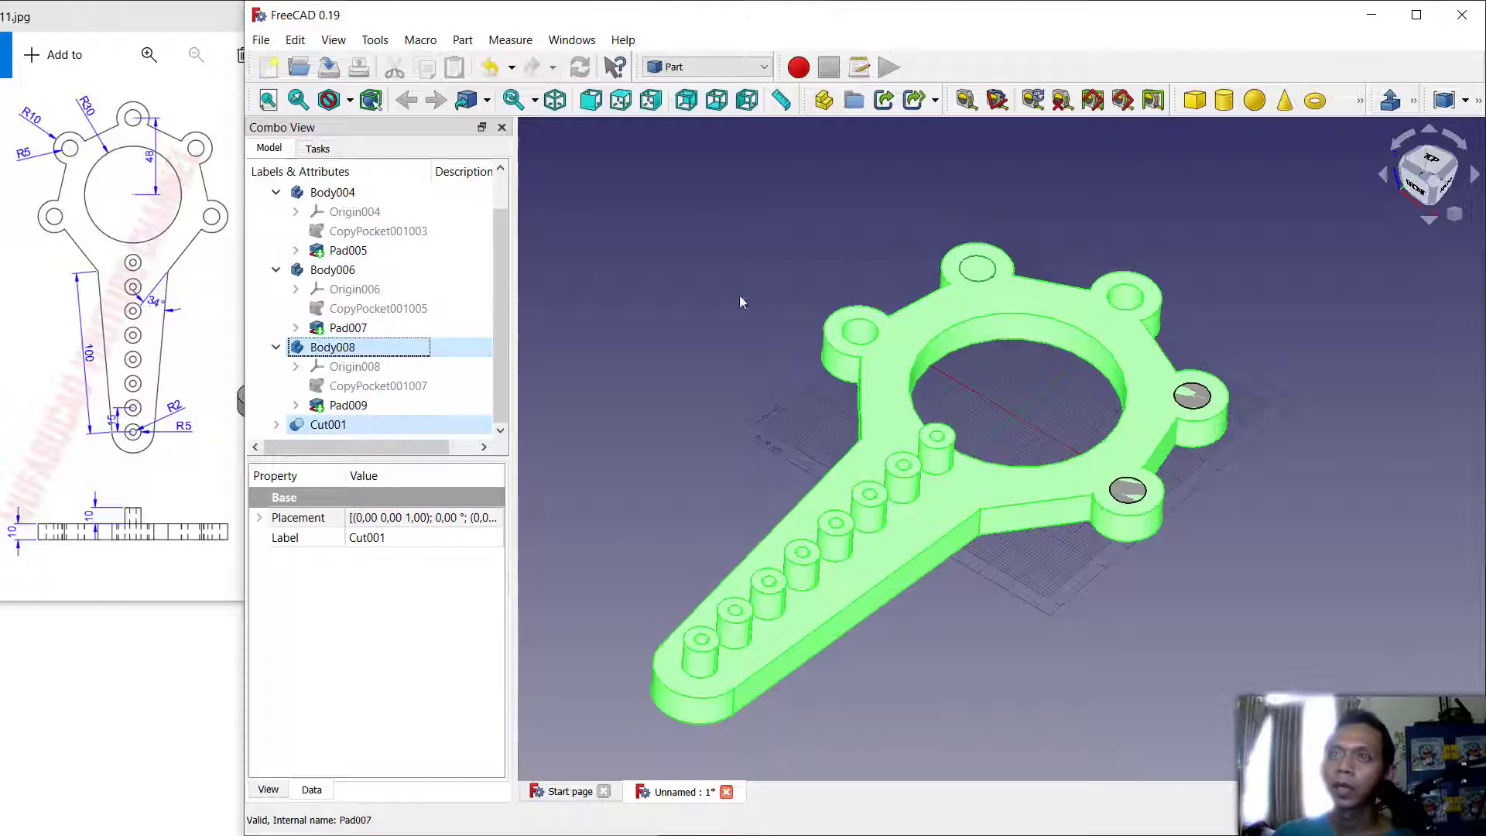
left_click(1479, 105)
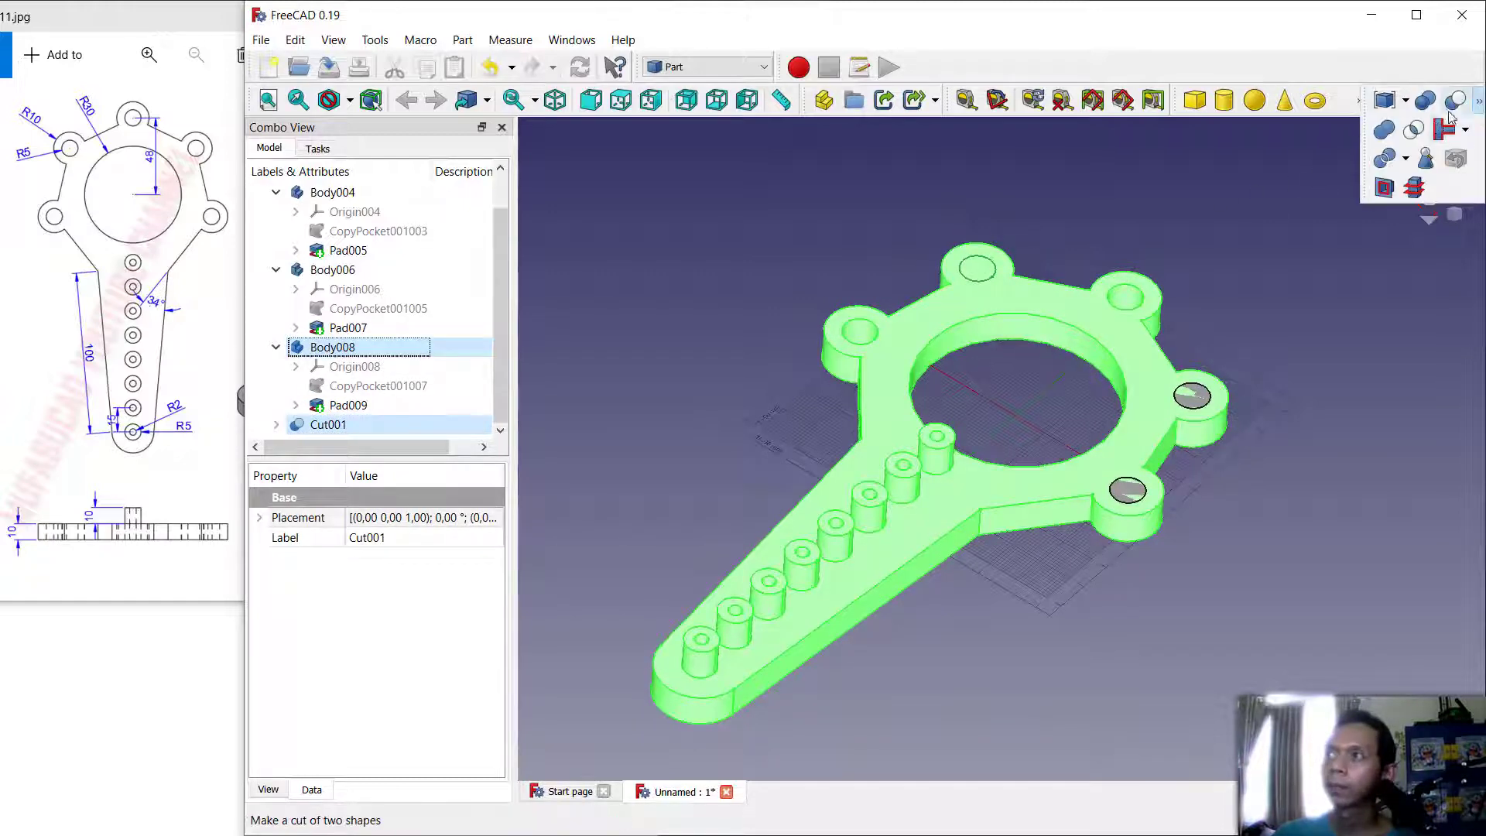
left_click(1459, 101)
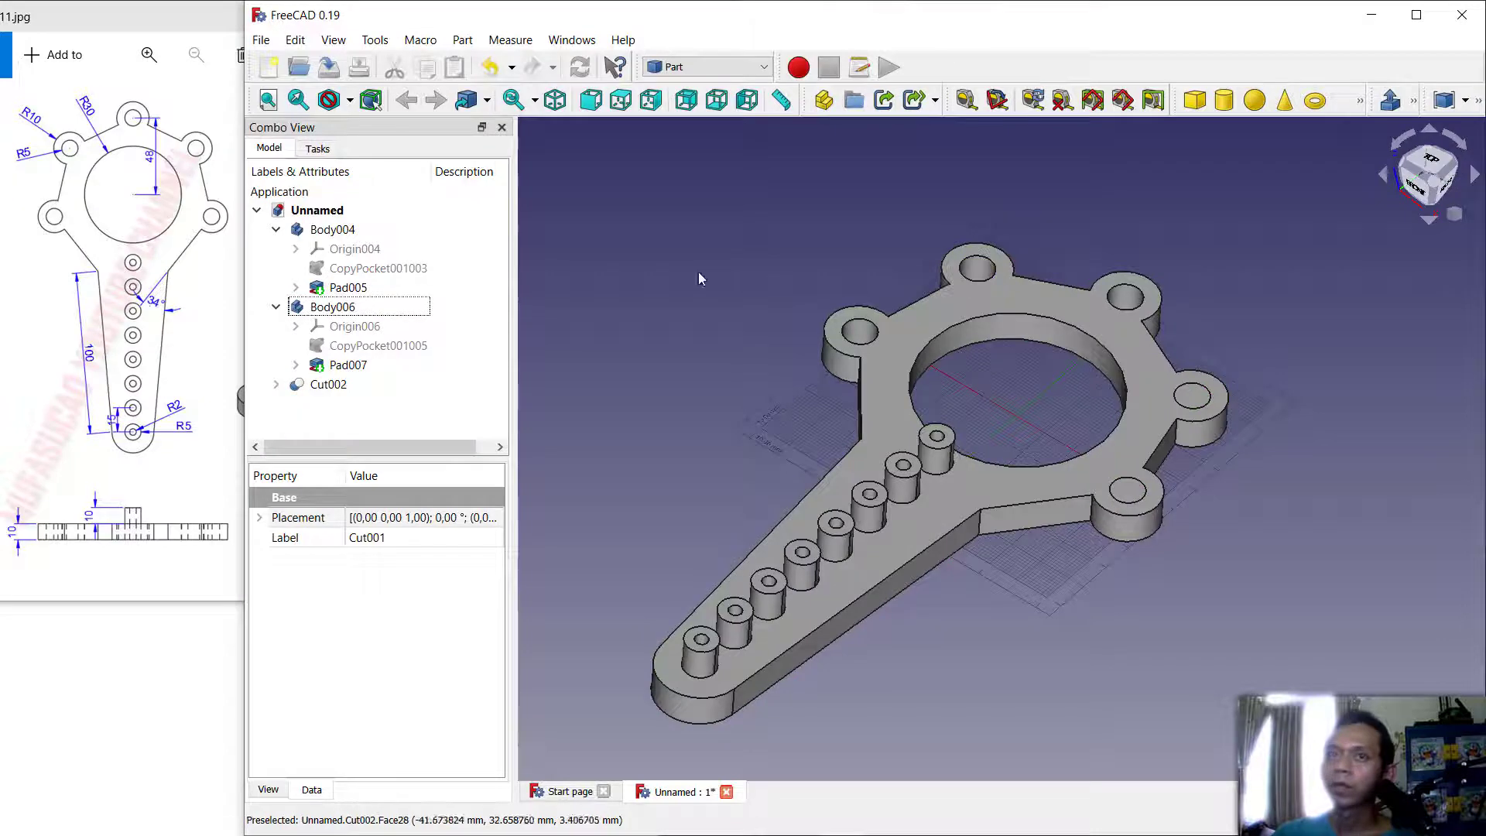
Step: Cut Body006 from Cut002 and Body004 from Cut003, leaving Cut004
left_click(336, 388)
left_click(355, 387, "ctrl")
left_click(355, 387)
left_click(355, 309, "ctrl")
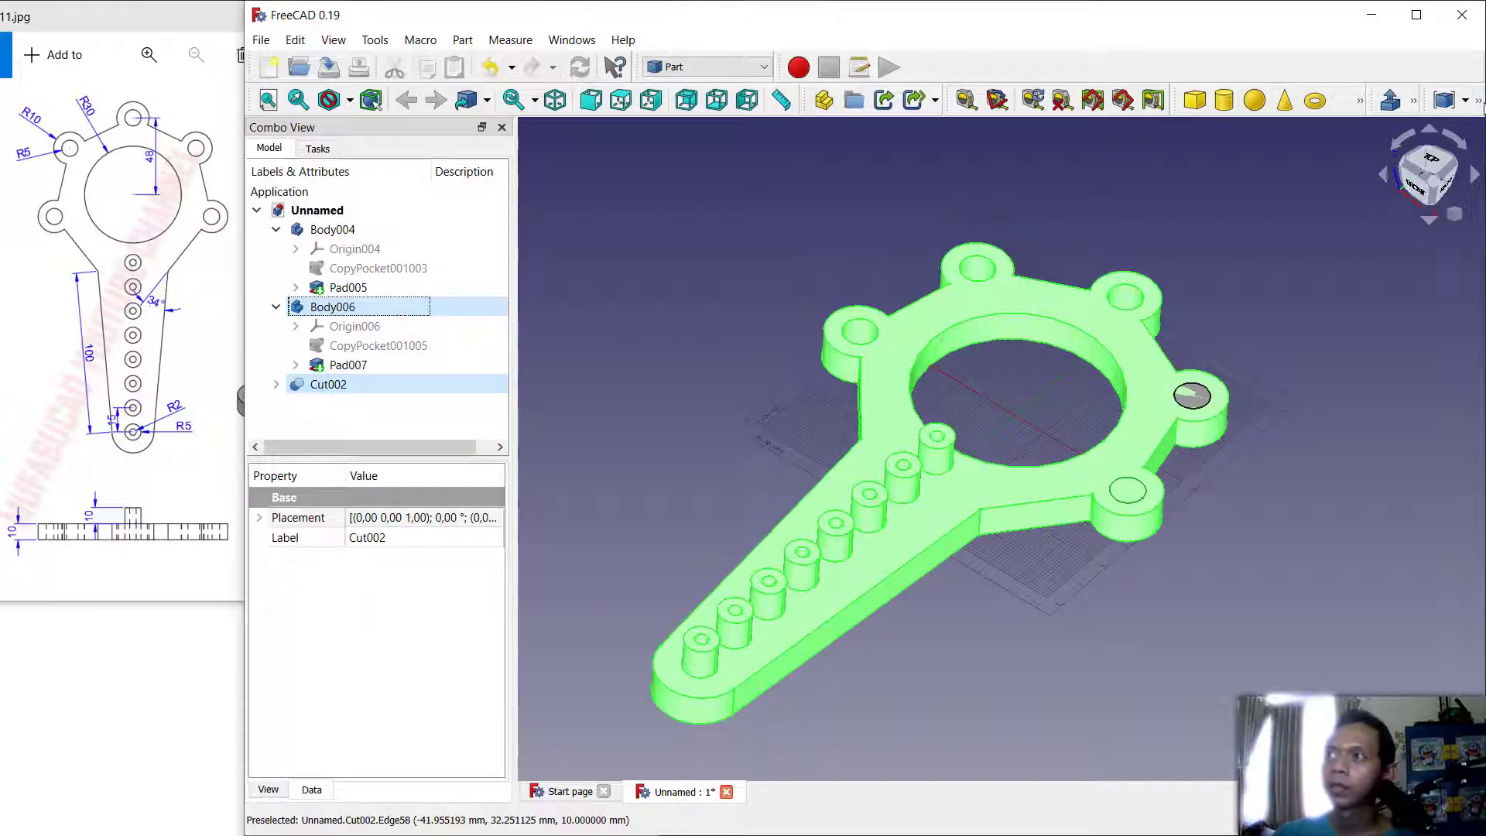
left_click(1479, 102)
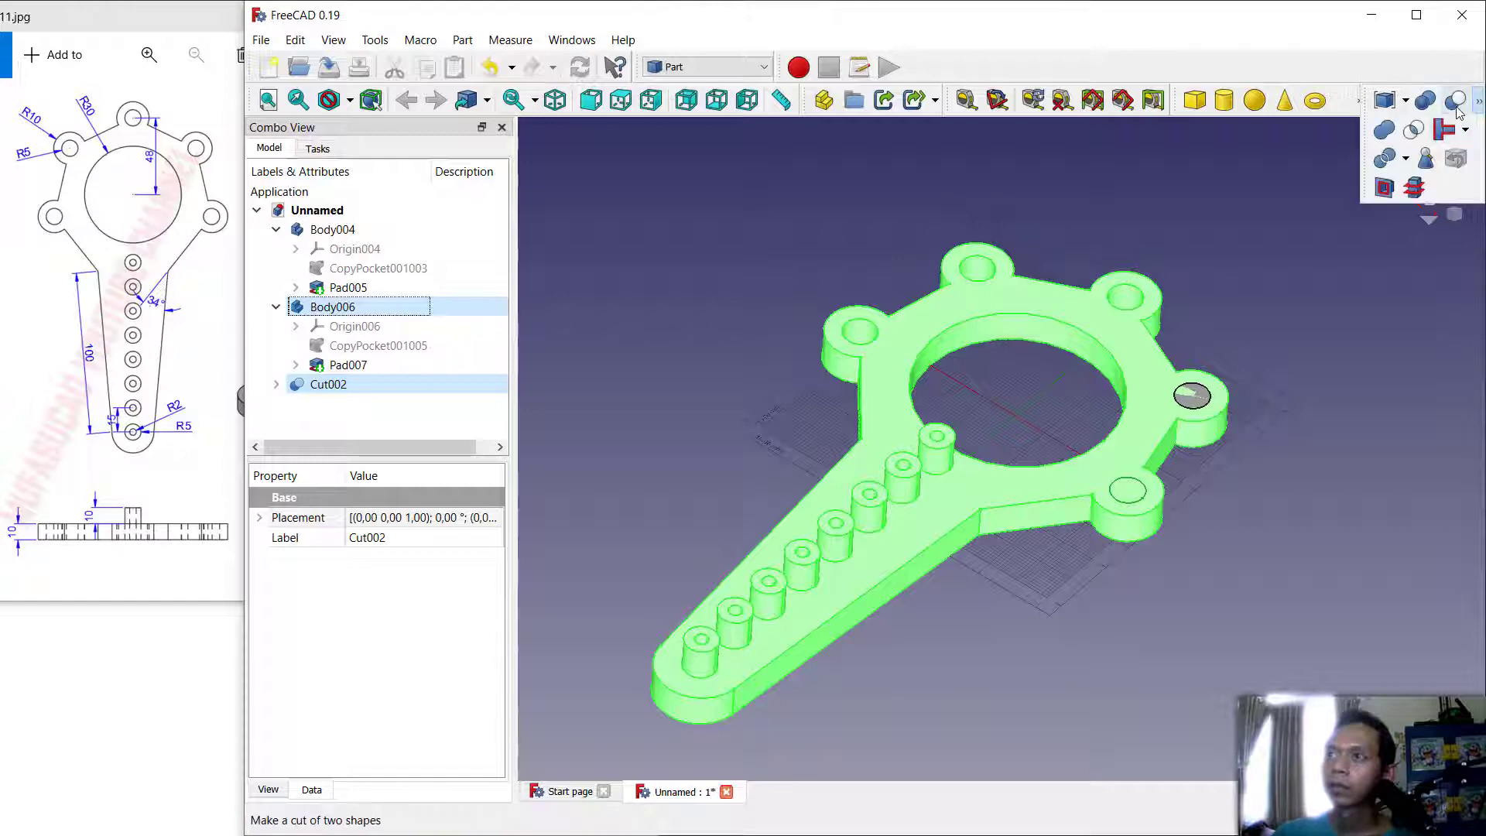
left_click(1459, 102)
left_click(330, 308)
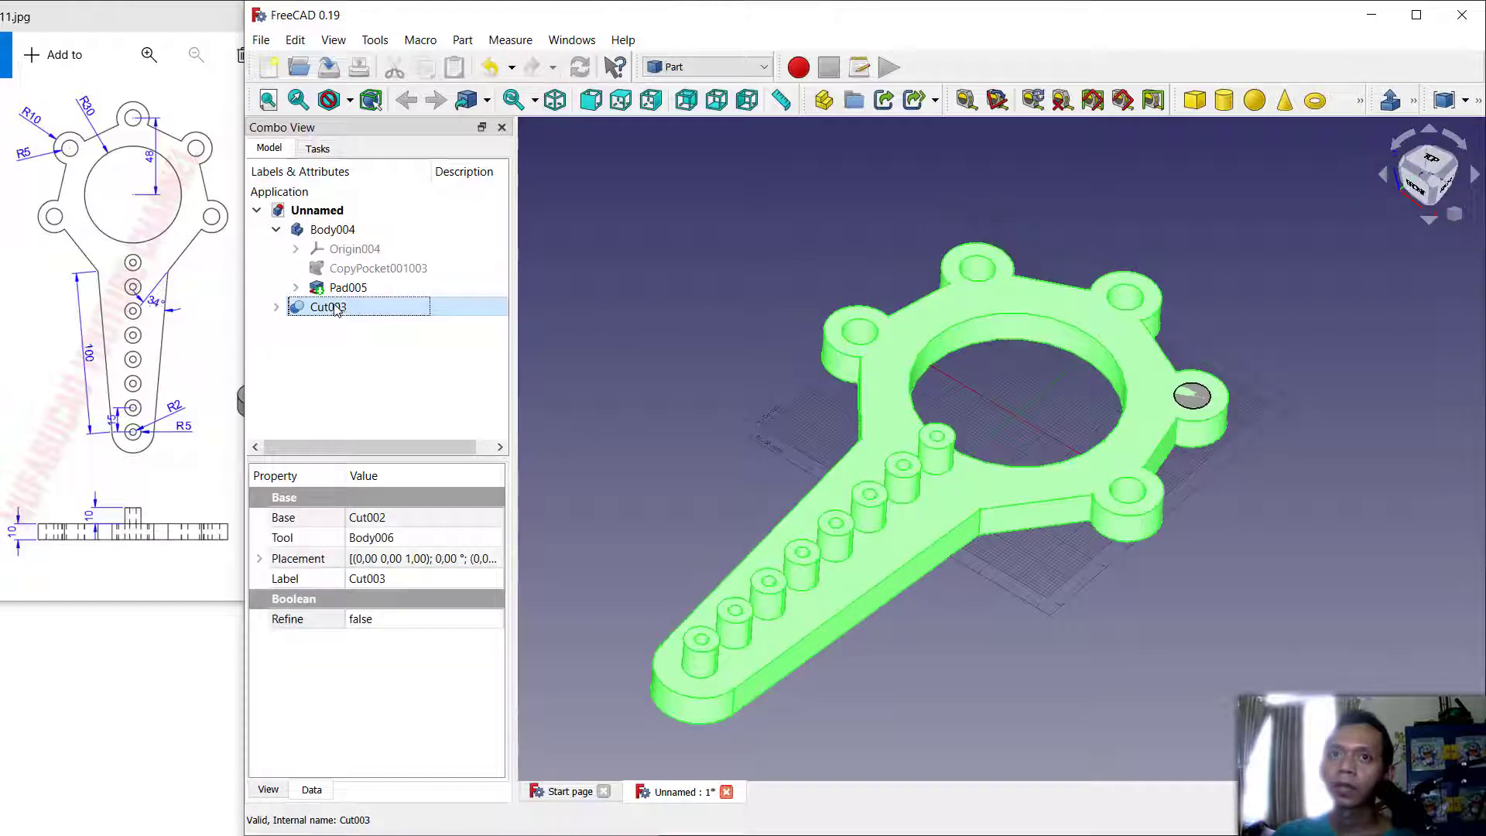
left_click(339, 231, "ctrl")
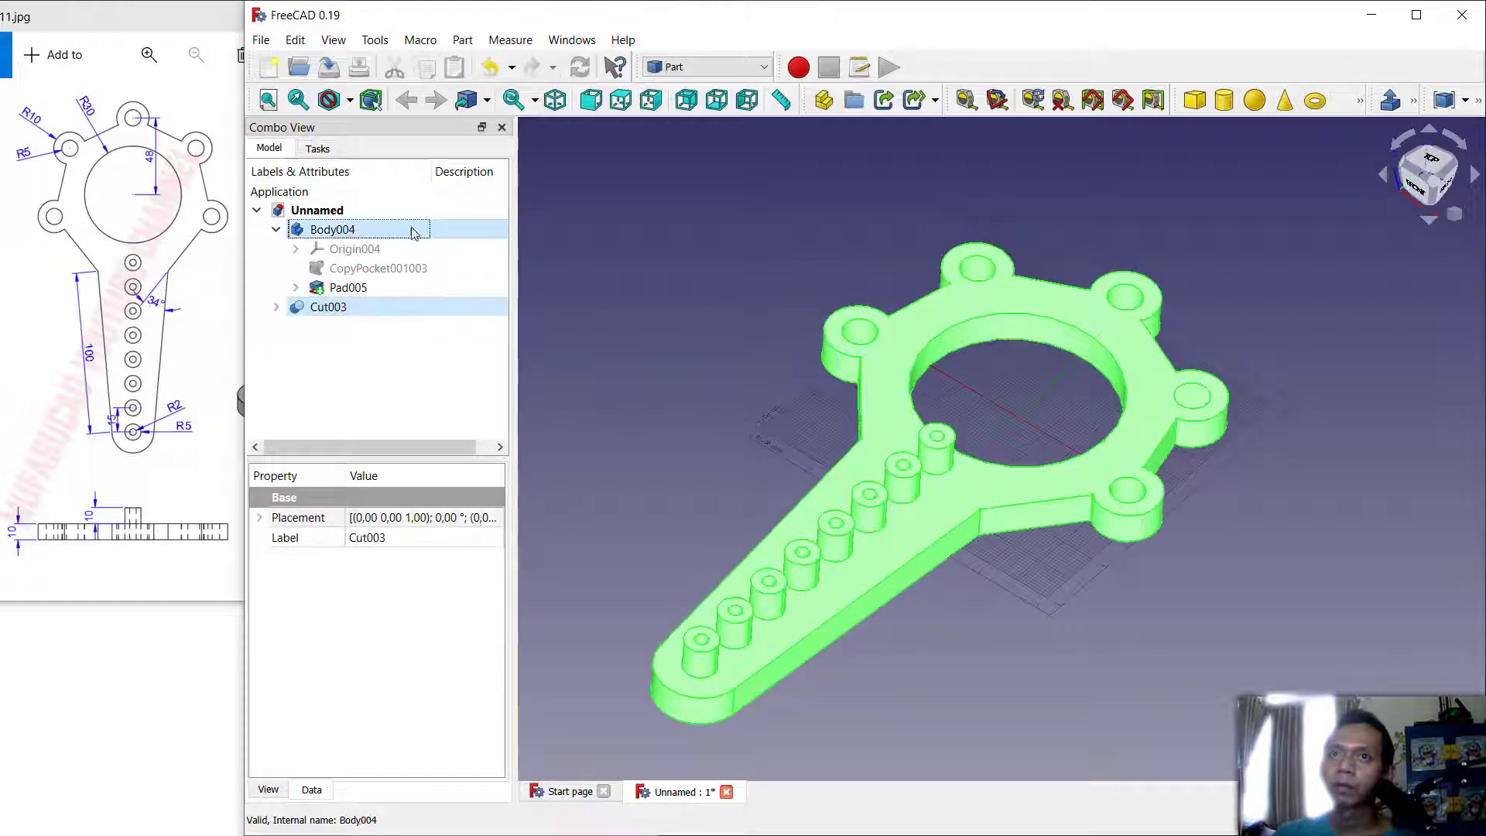
left_click(1479, 100)
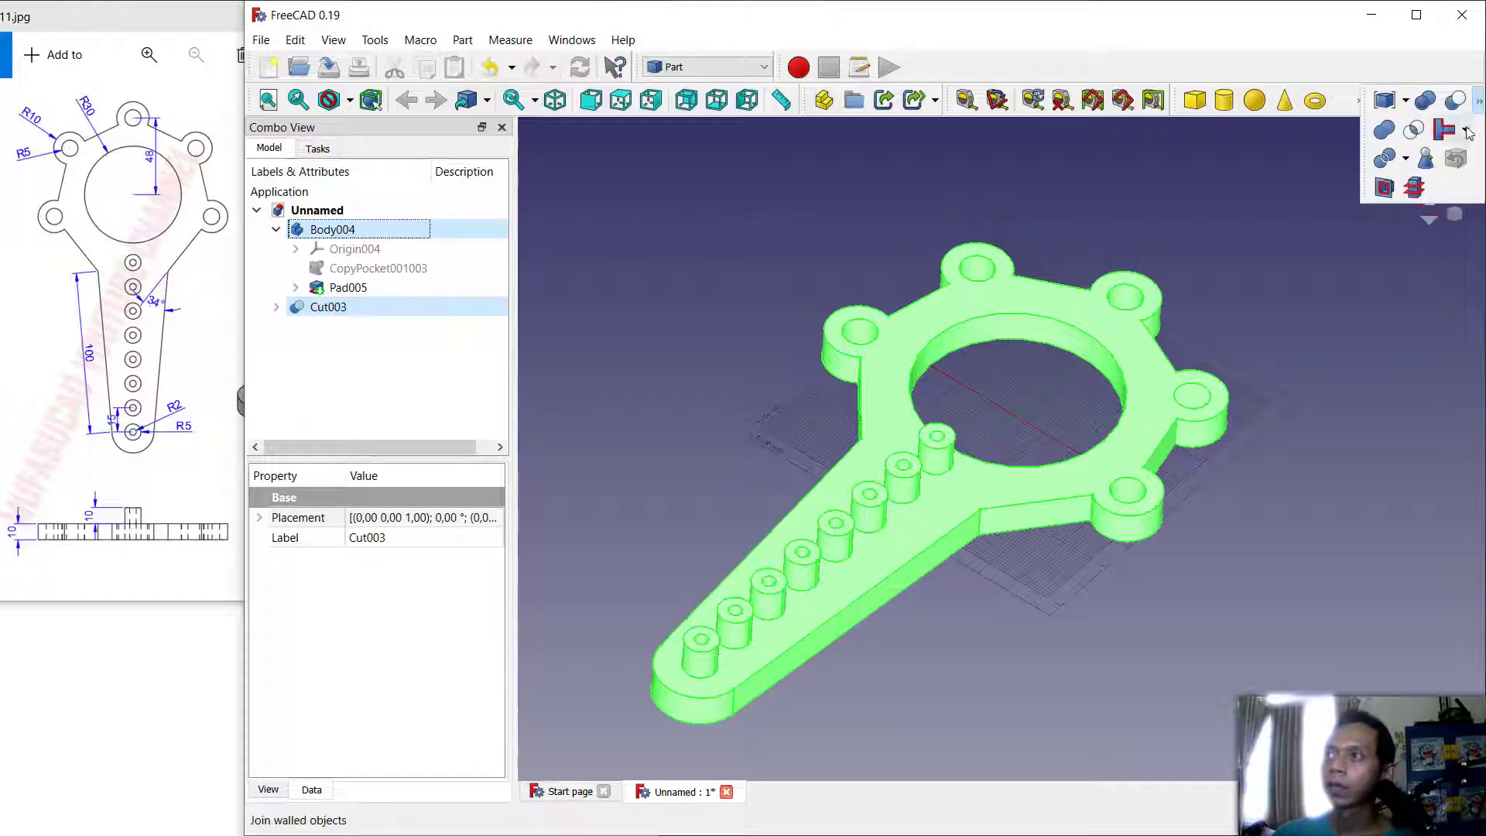
left_click(1456, 111)
middle_click_drag(1260, 323, 1276, 281)
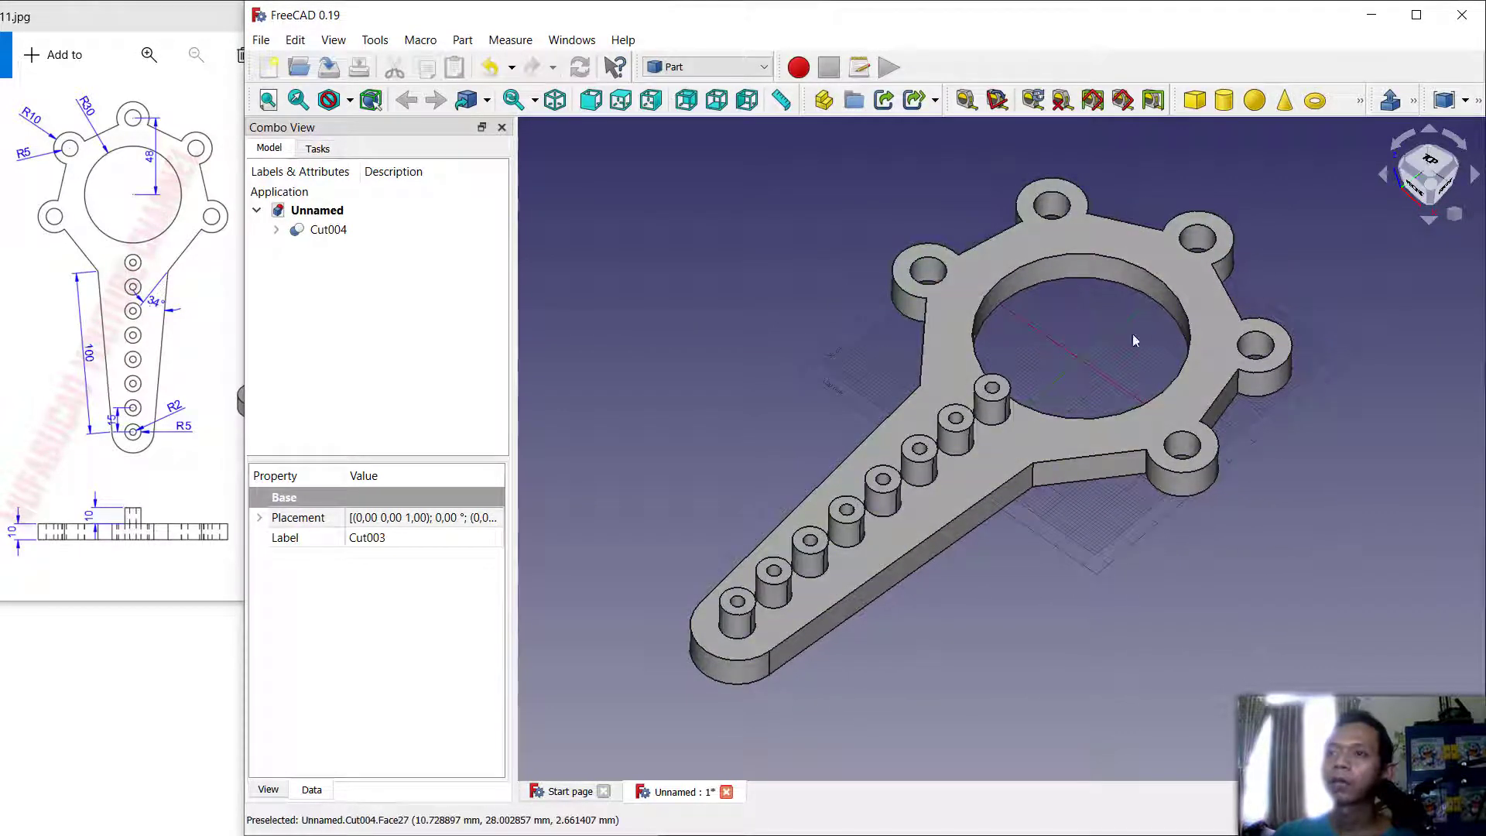